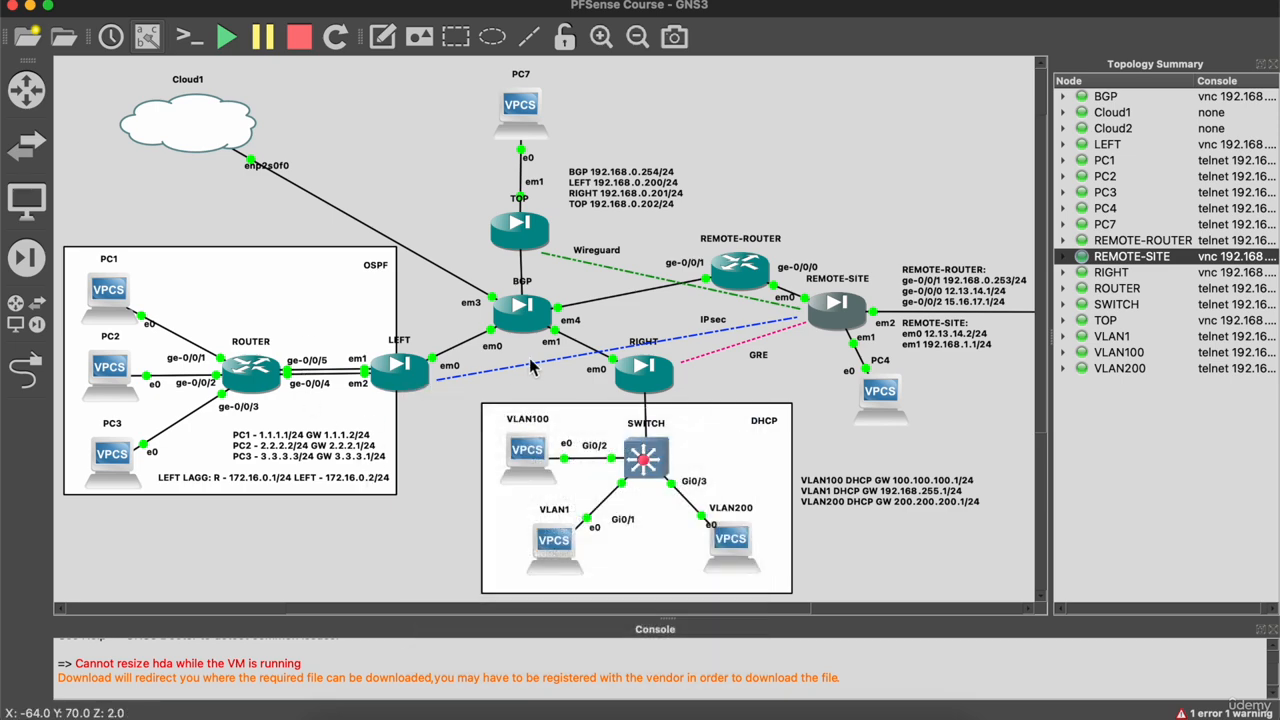
# Step: Bring up the BGP firewall's dashboard at 192.168.0.254 in the browser
pyautogui.click(343, 702)
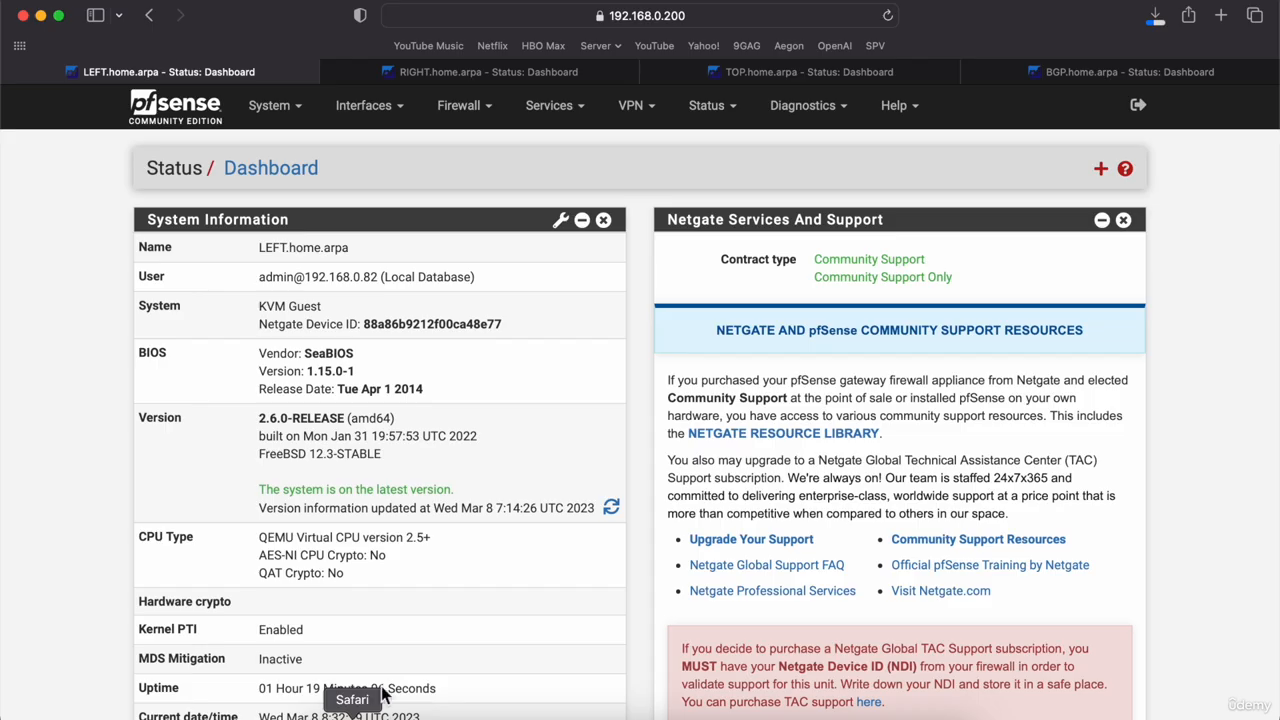
pyautogui.click(1055, 80)
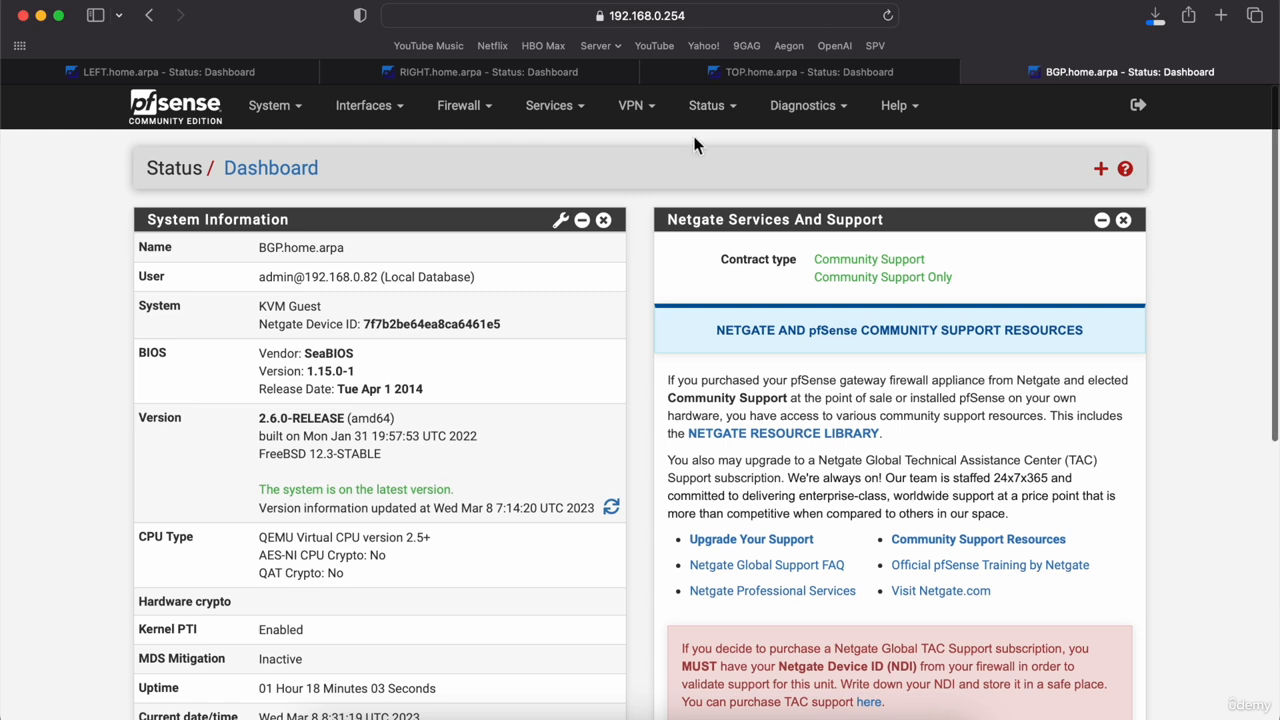
pyautogui.click(580, 112)
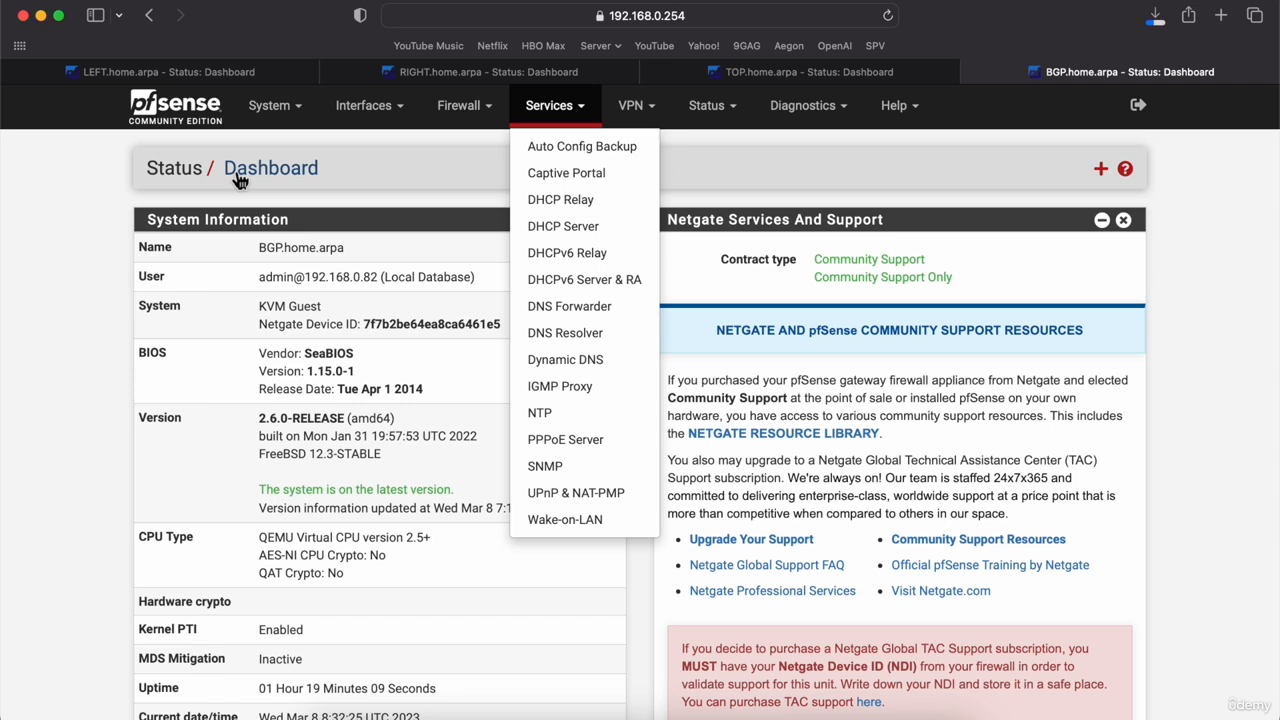
pyautogui.click(200, 121)
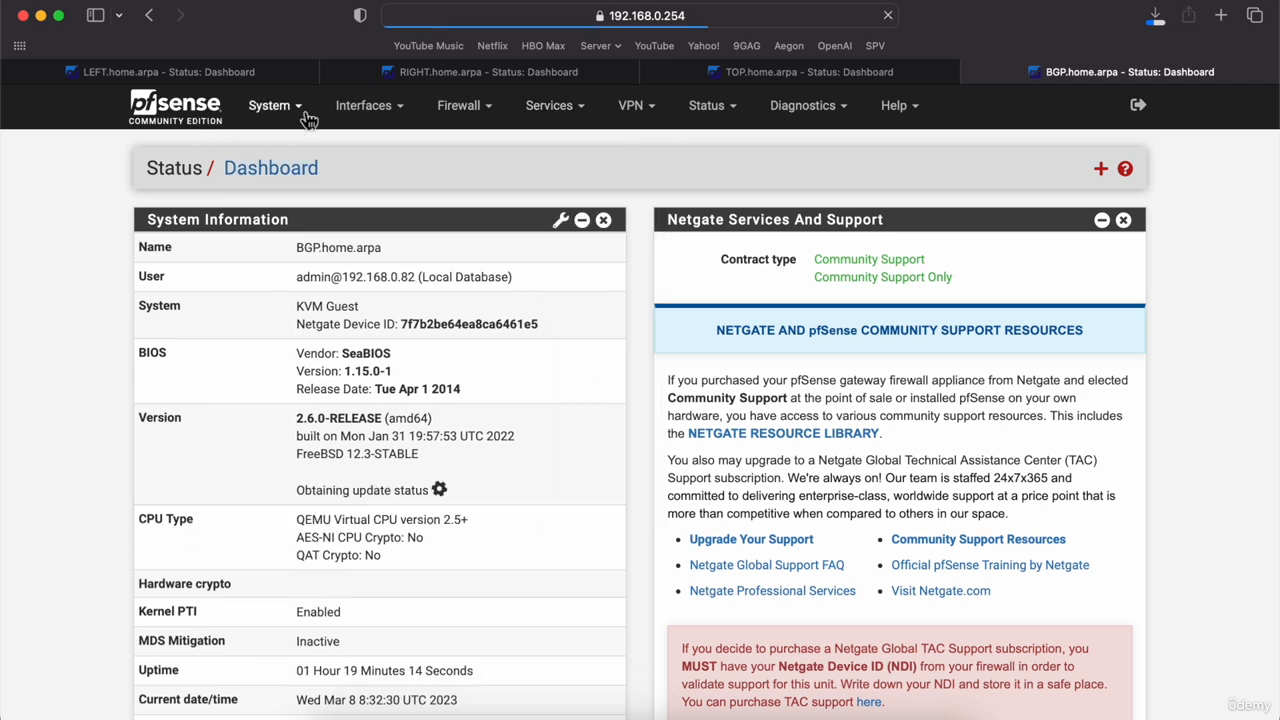
# Step: Open the Package Manager's Available Packages list on the BGP firewall
pyautogui.click(305, 112)
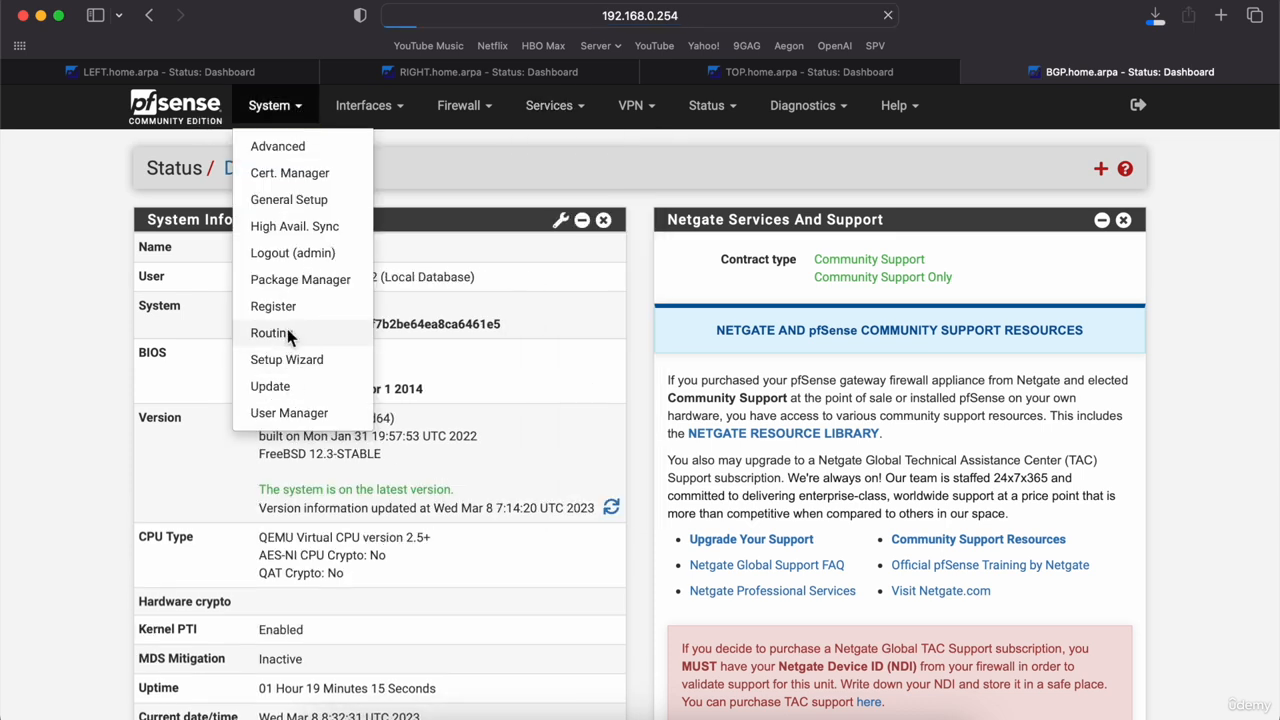
pyautogui.click(287, 337)
pyautogui.click(272, 106)
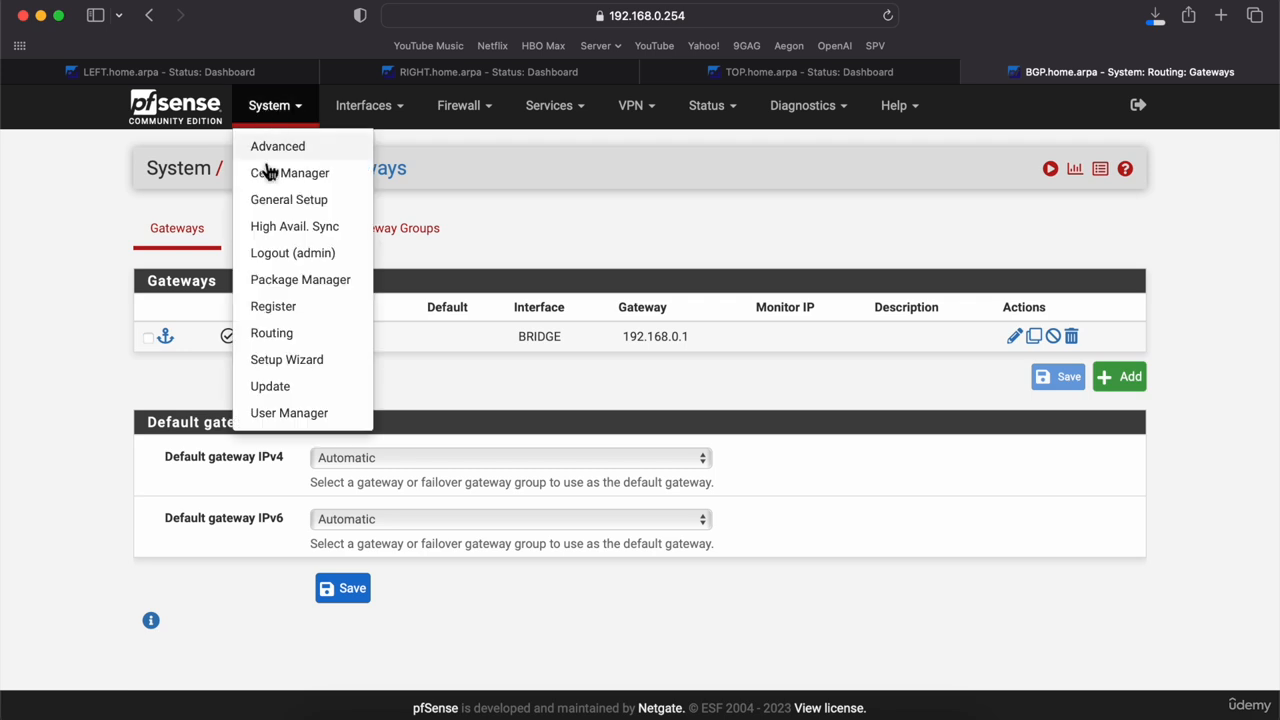
pyautogui.click(288, 279)
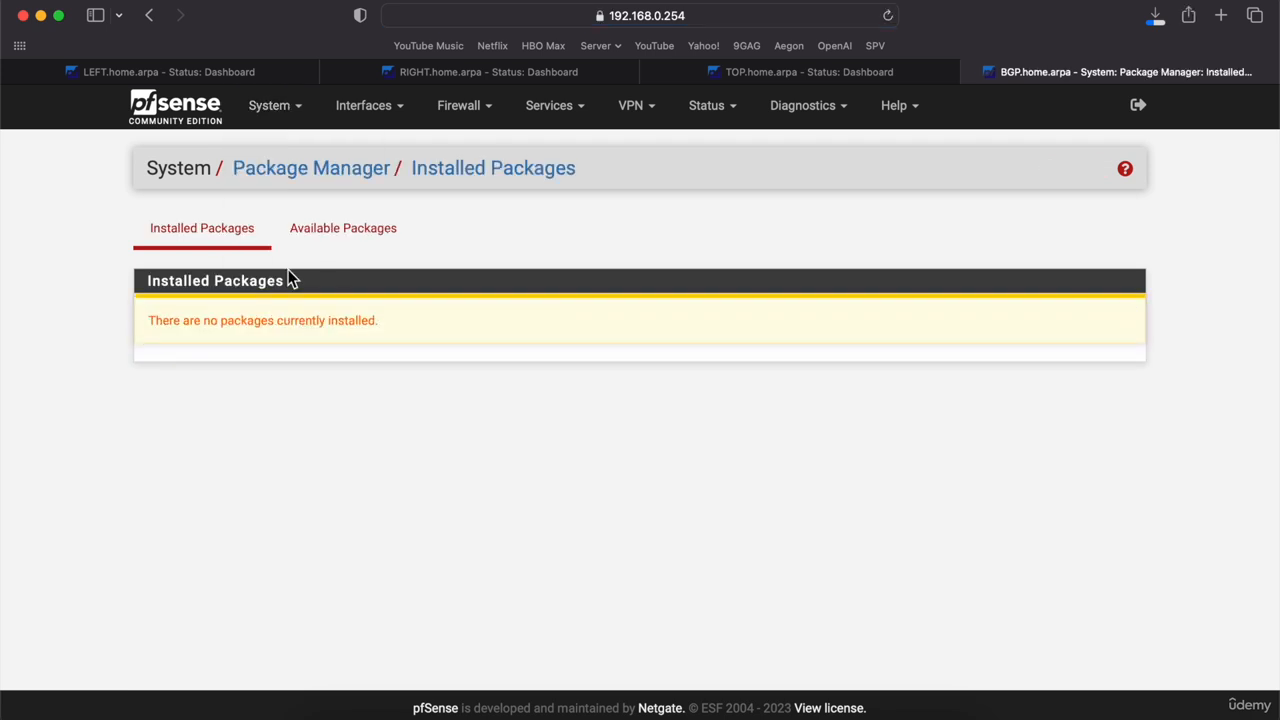
pyautogui.click(354, 228)
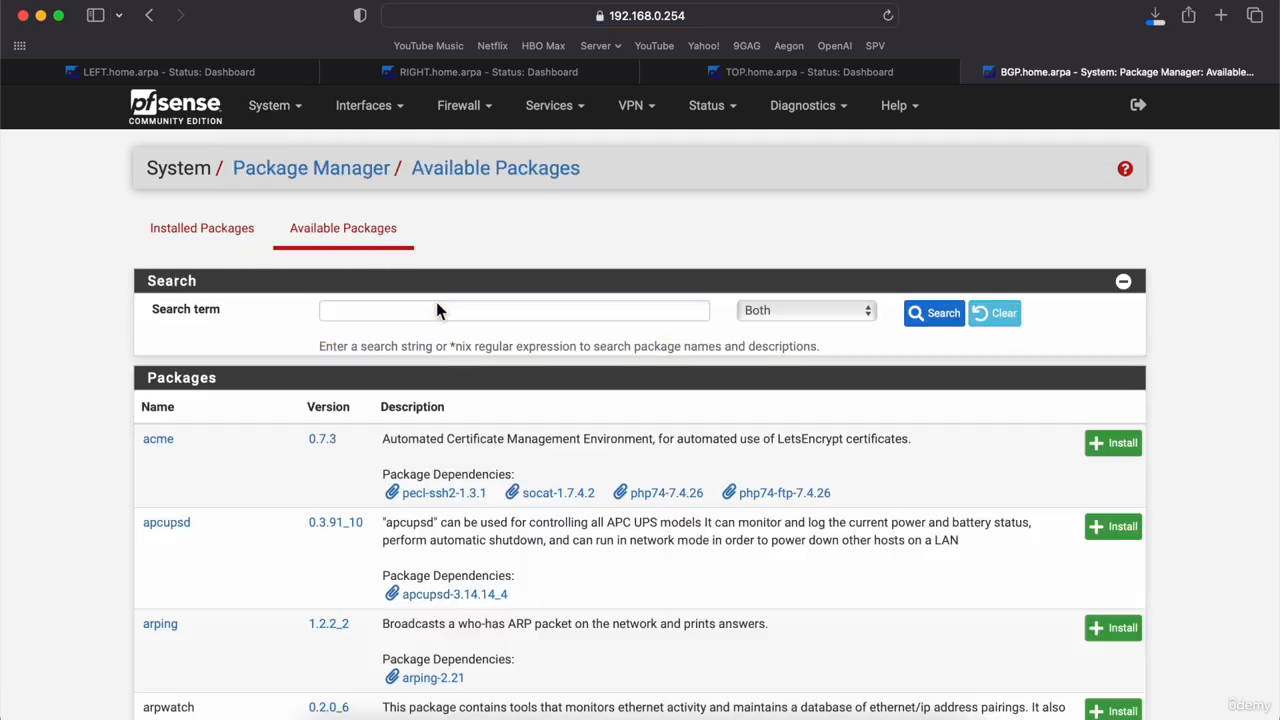
# Step: Search for 'frr', then install and confirm the pfSense-pkg-frr package
pyautogui.click(450, 318)
pyautogui.write('frr')
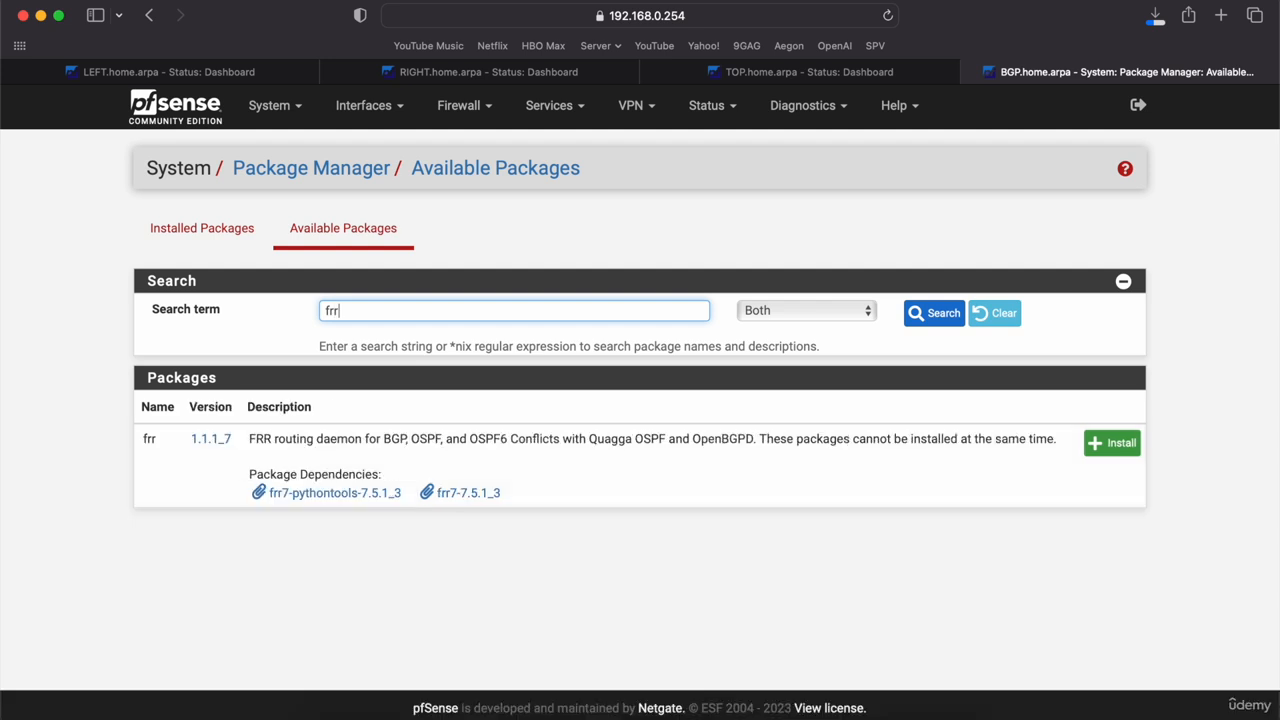
pyautogui.click(1108, 436)
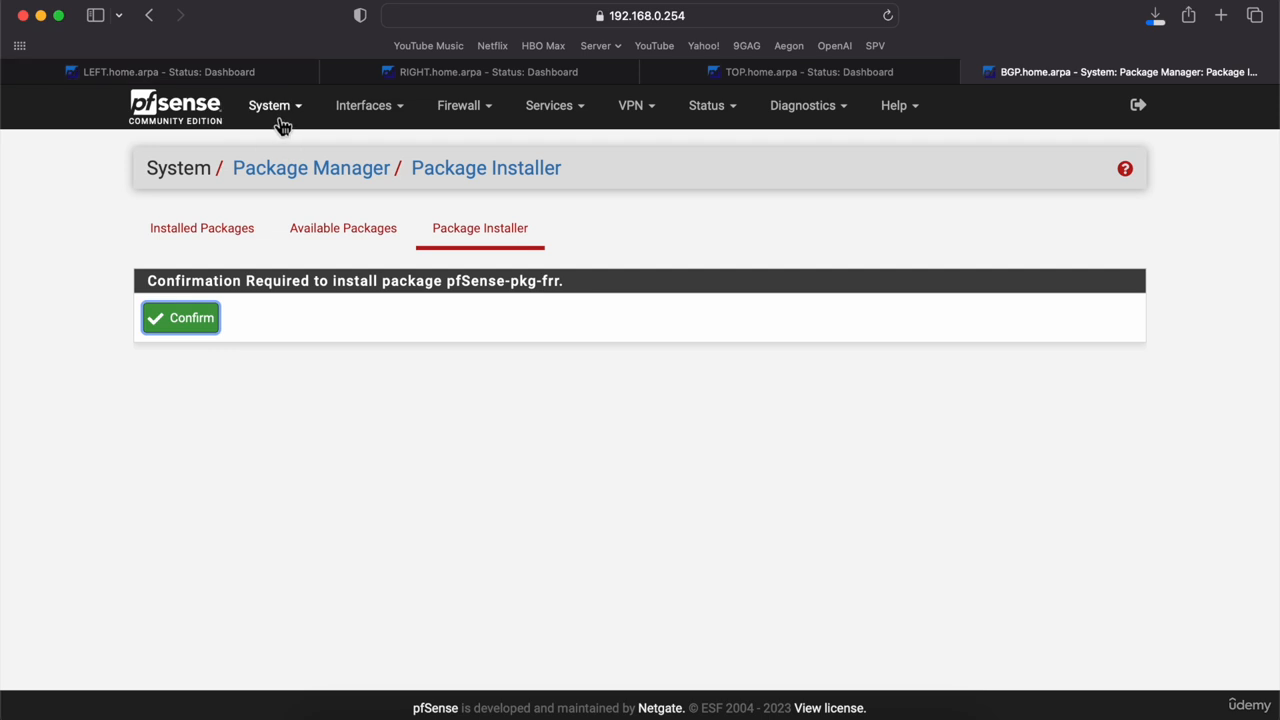
pyautogui.click(195, 321)
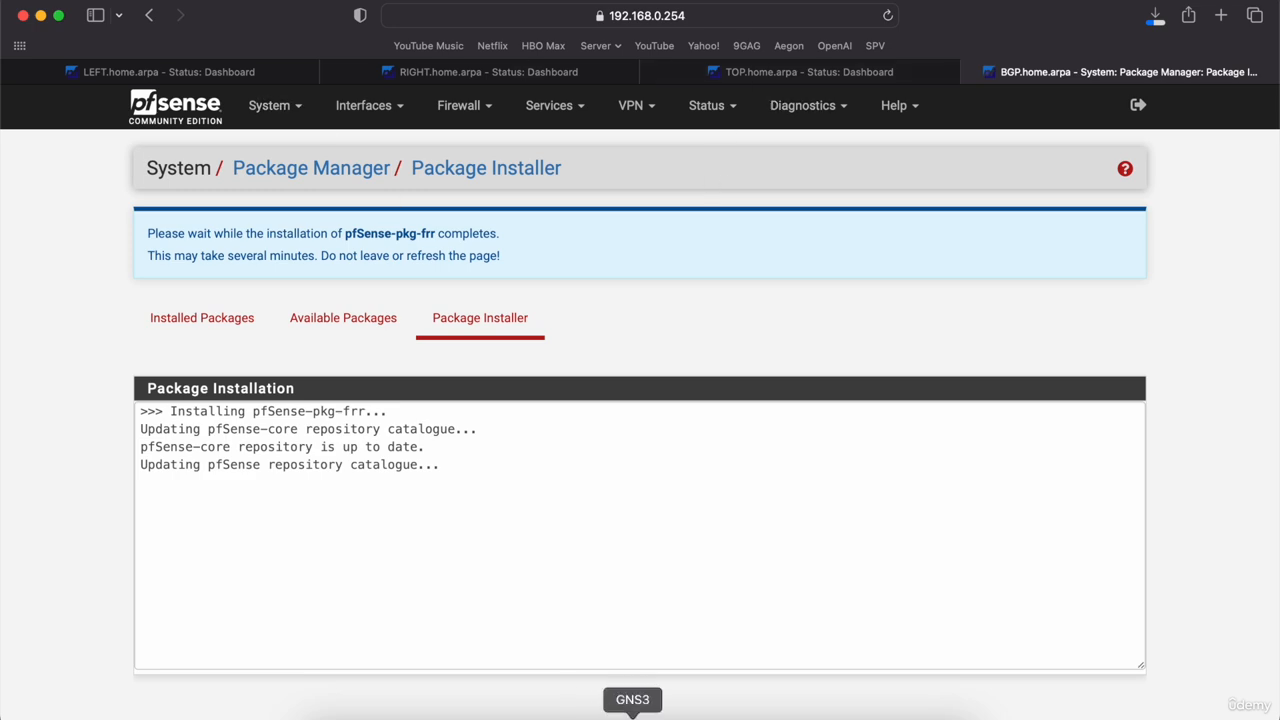
pyautogui.click(632, 716)
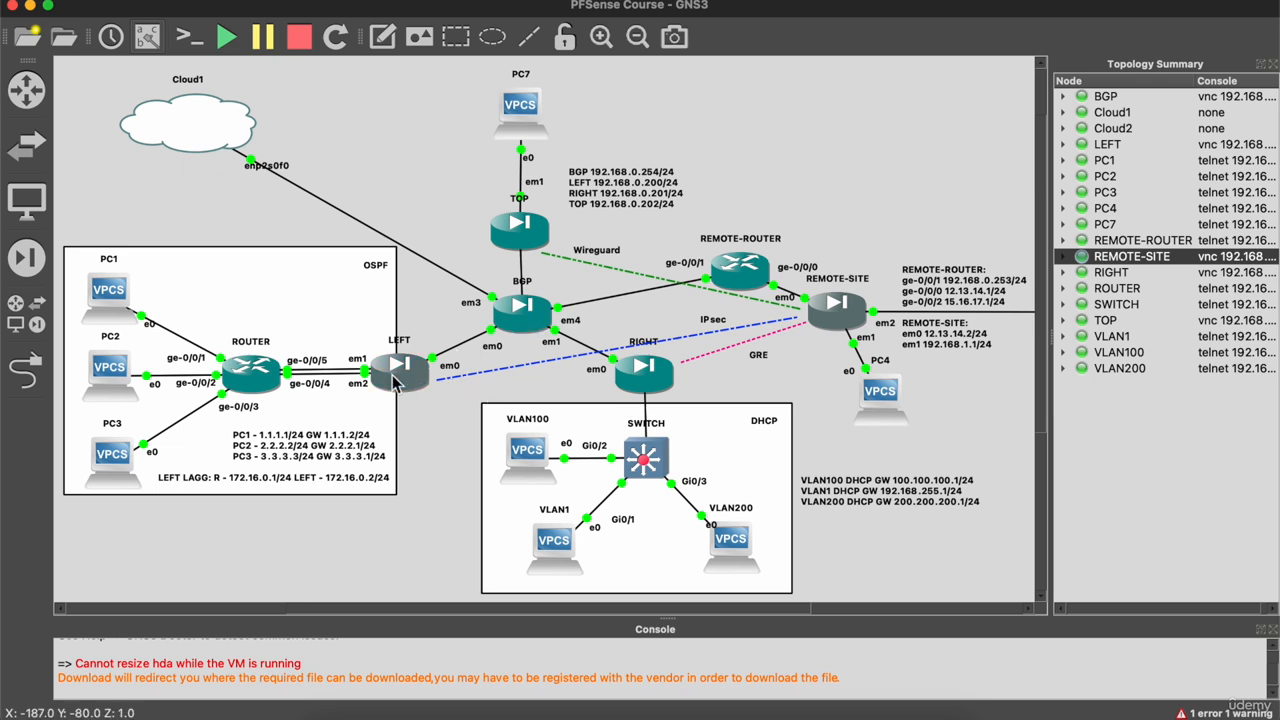
pyautogui.moveTo(396, 381)
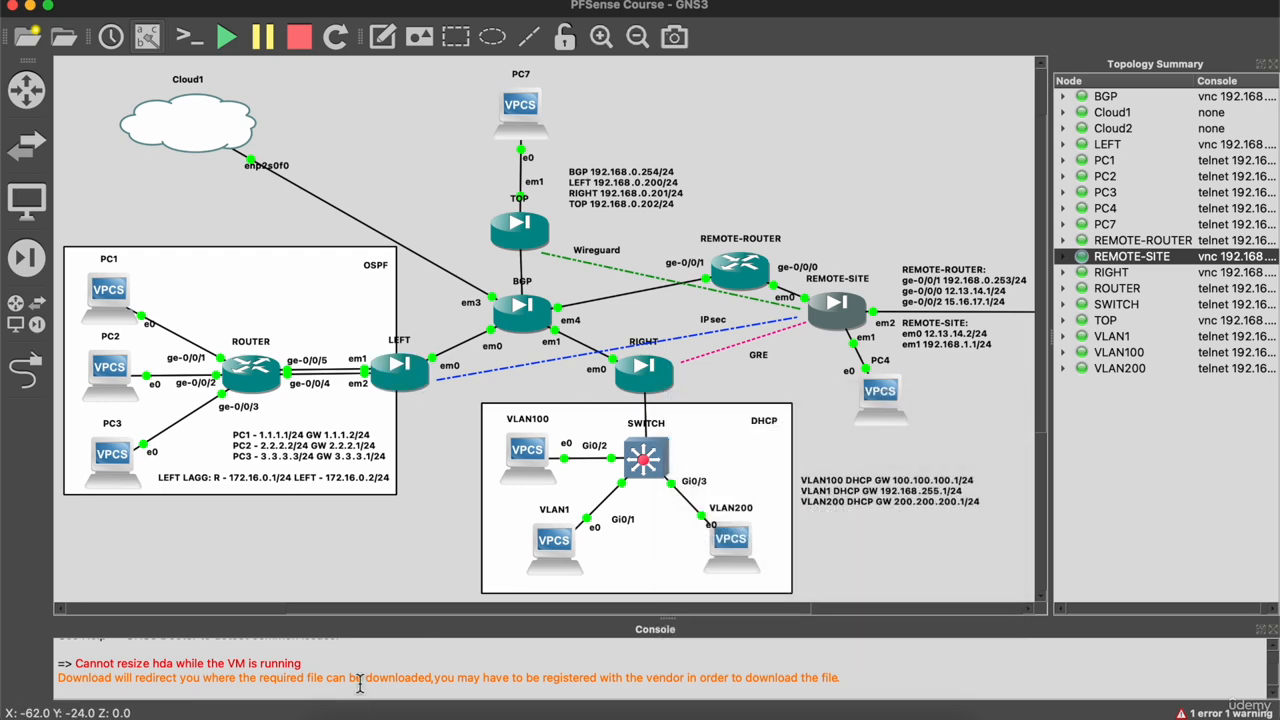
# Step: Open the FRR BGP settings on the LEFT firewall
pyautogui.click(353, 714)
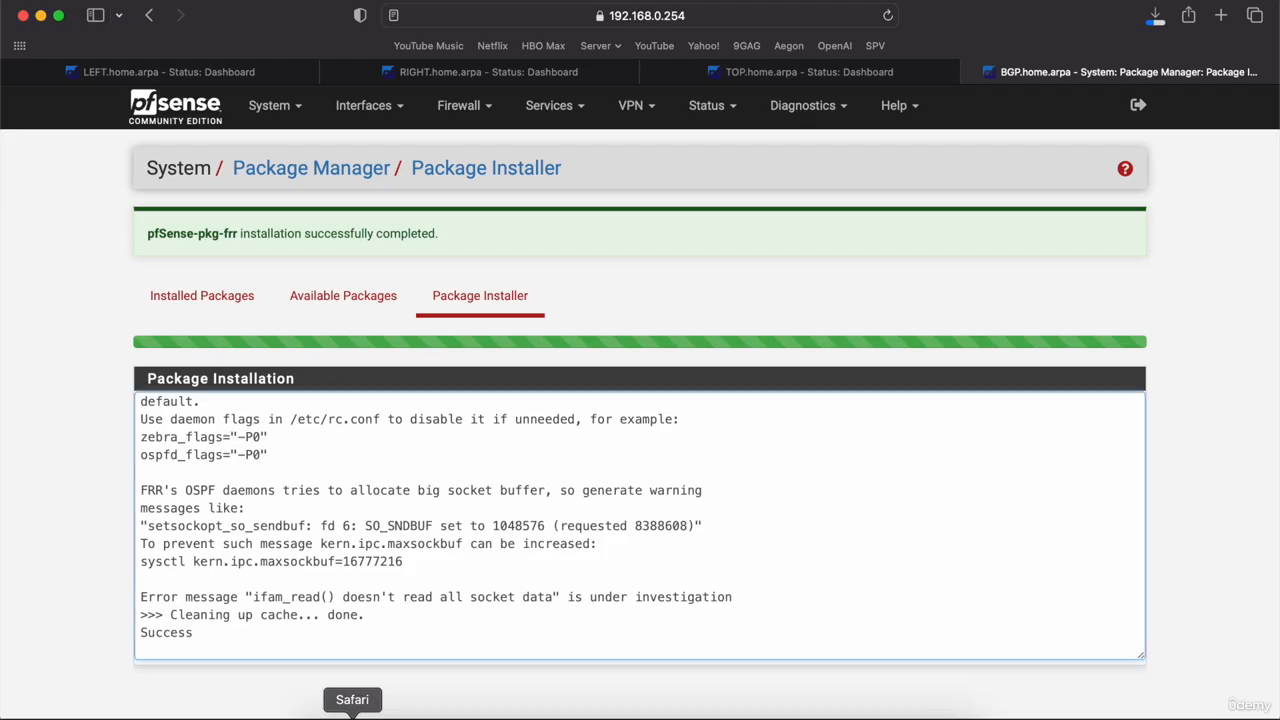
pyautogui.click(185, 74)
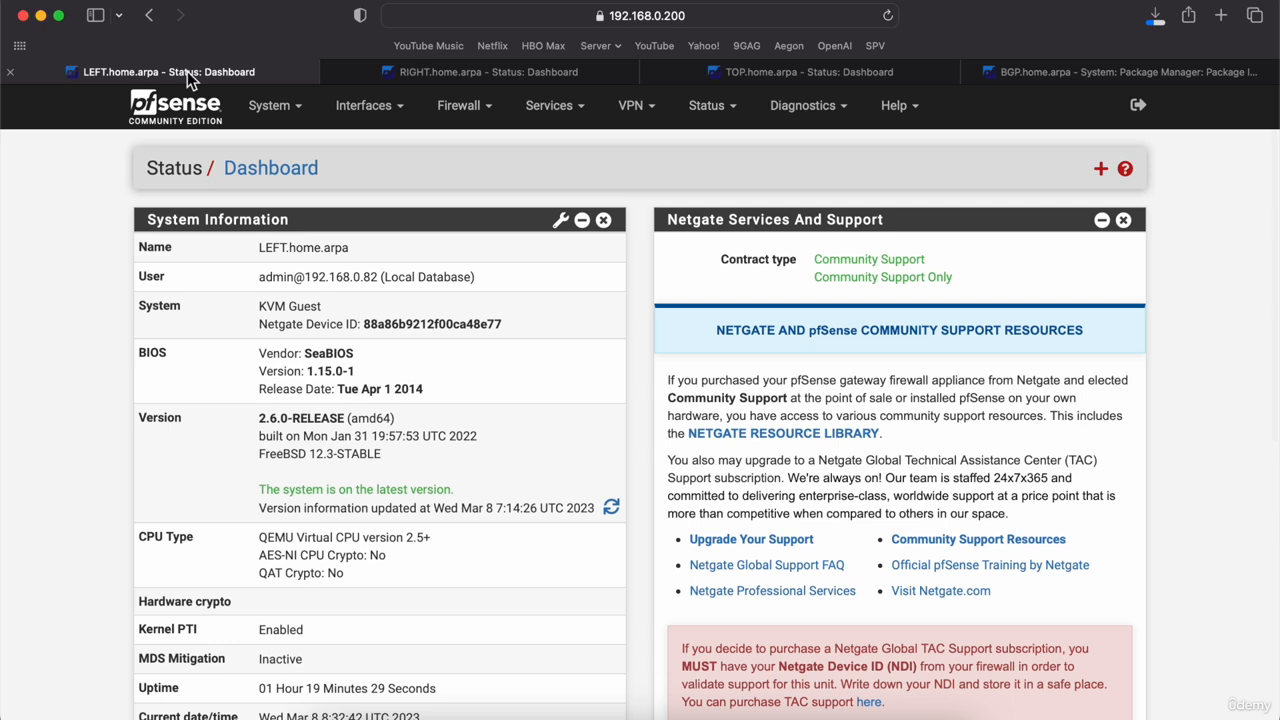
pyautogui.click(548, 108)
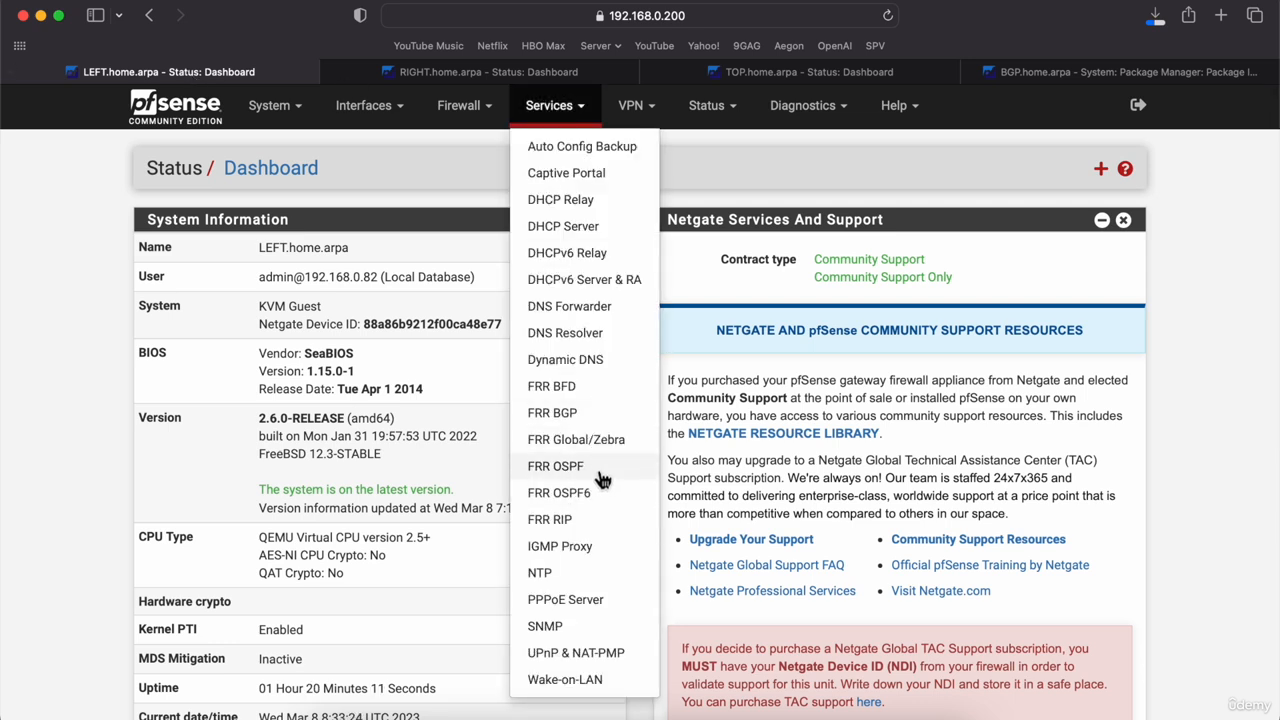
pyautogui.click(582, 418)
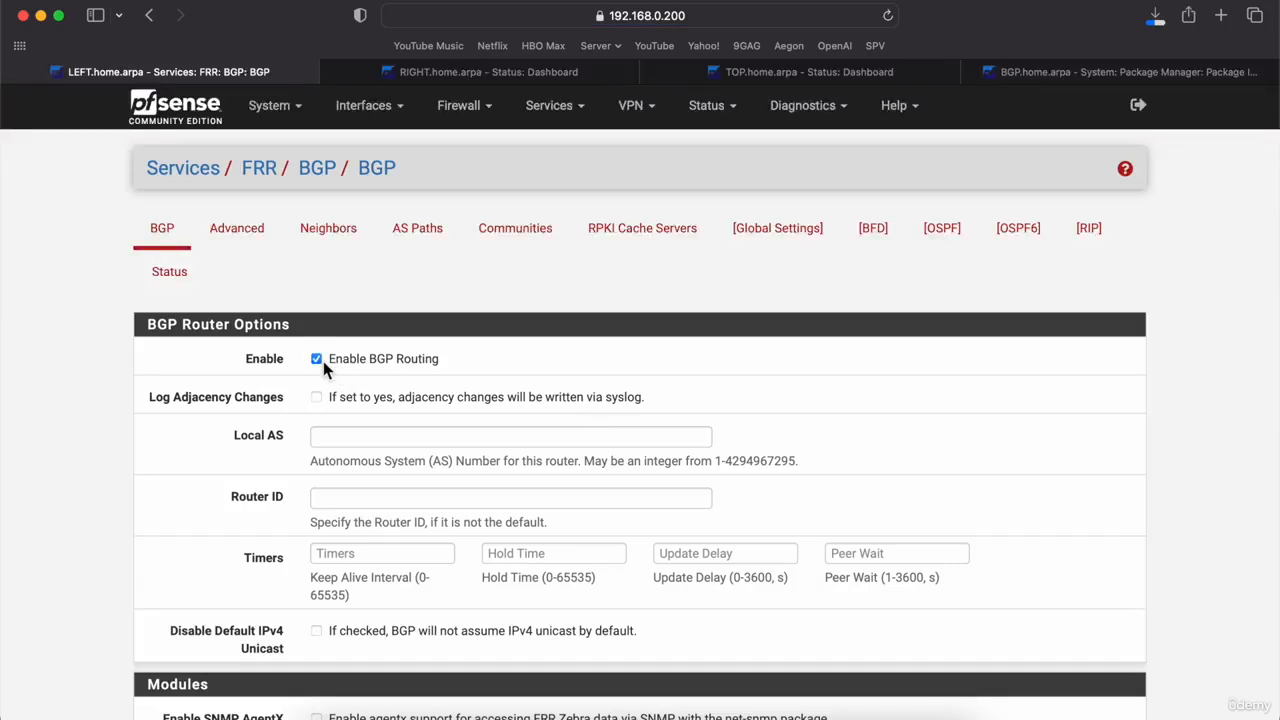
# Step: Set Local AS to 6500 and save the BGP router settings
pyautogui.click(352, 438)
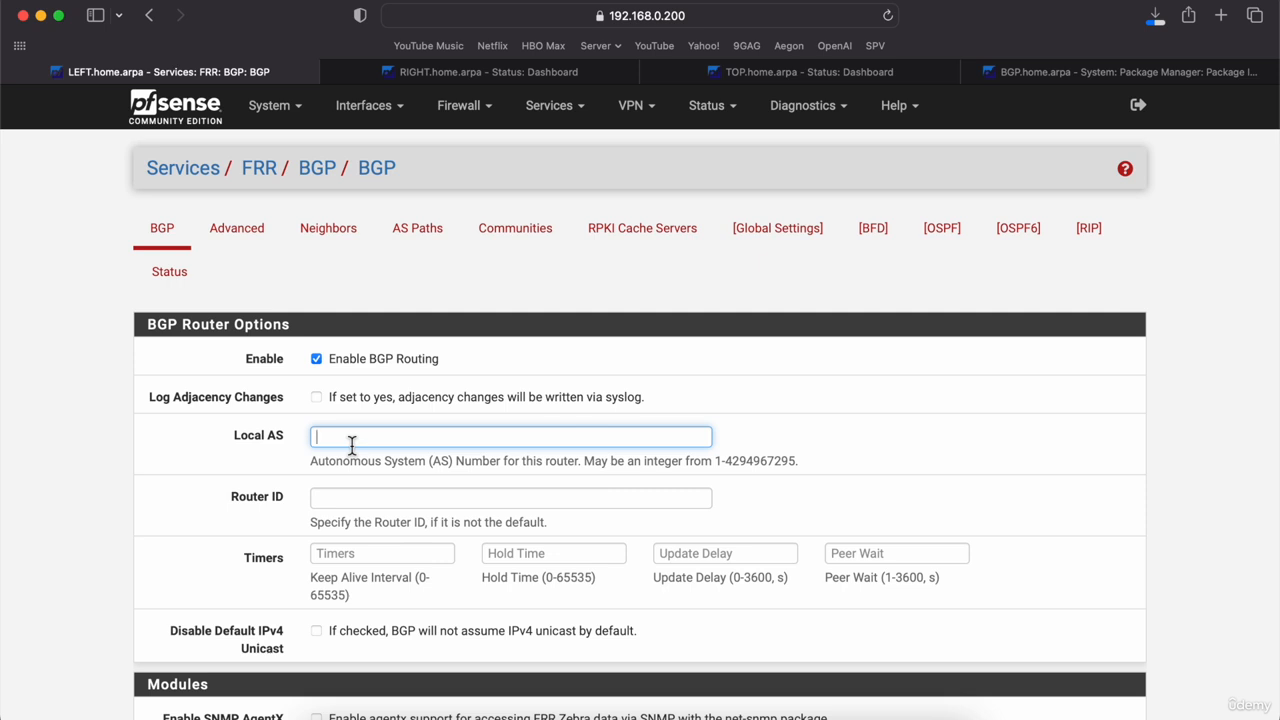
pyautogui.write('6500')
pyautogui.click(140, 517)
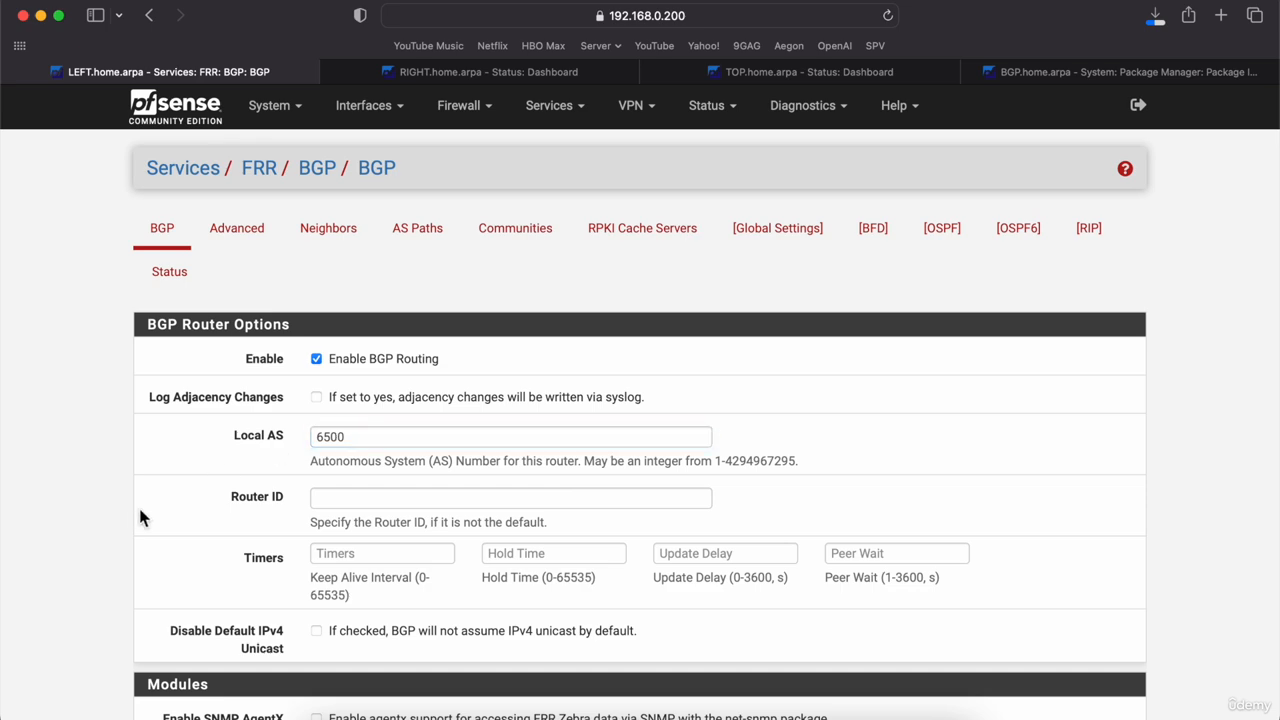
pyautogui.scroll(-6, 140, 517)
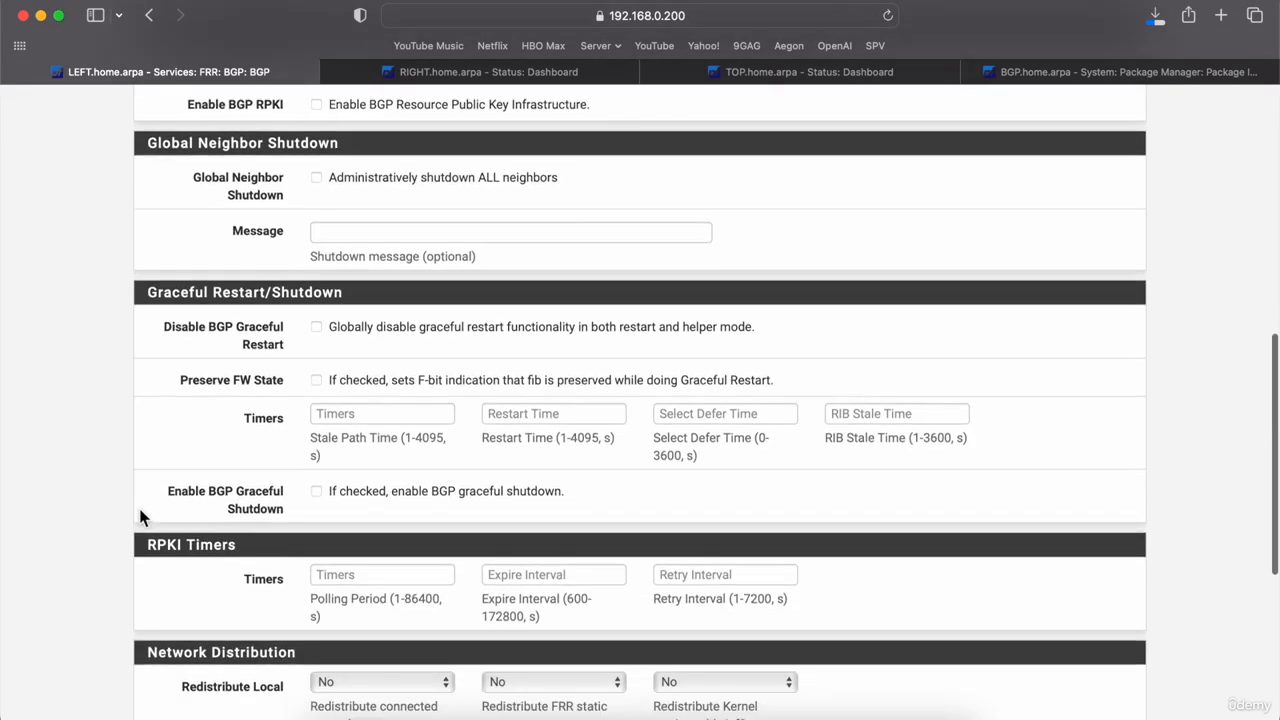
pyautogui.scroll(-5, 140, 517)
pyautogui.click(334, 622)
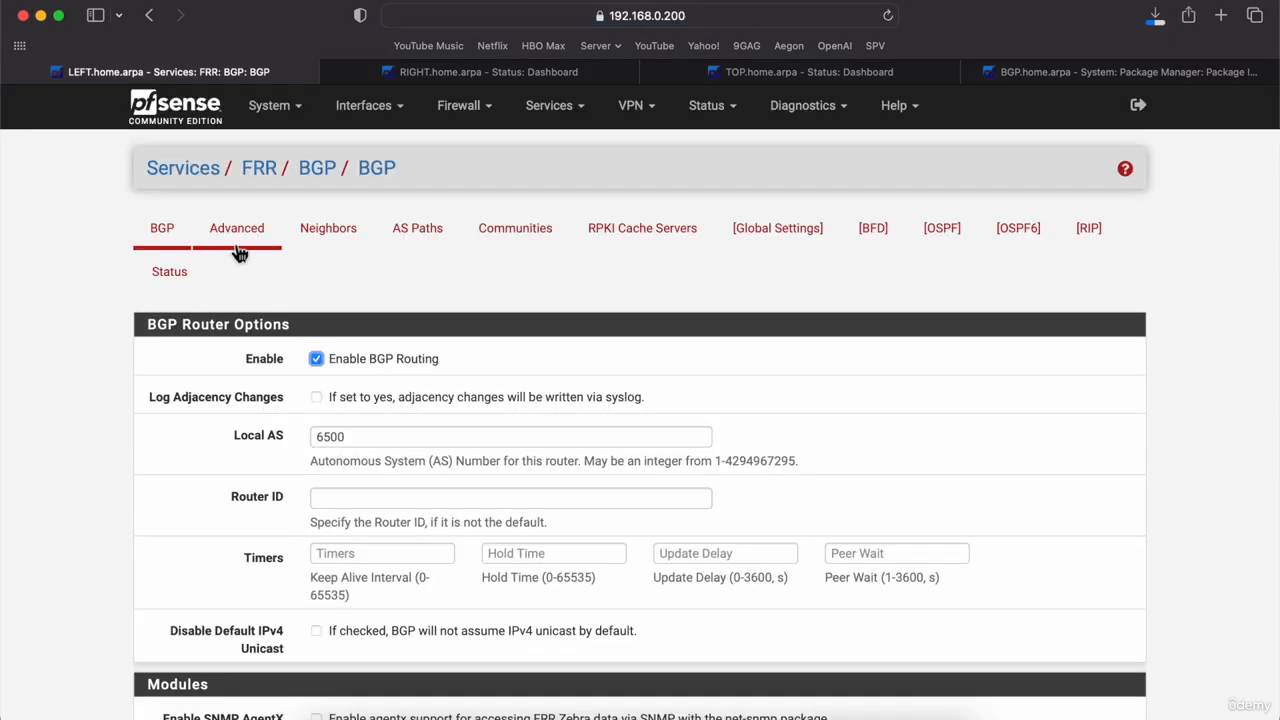
# Step: Start a BGP neighbor entry named 'BGP' with remote AS 6500
pyautogui.click(320, 233)
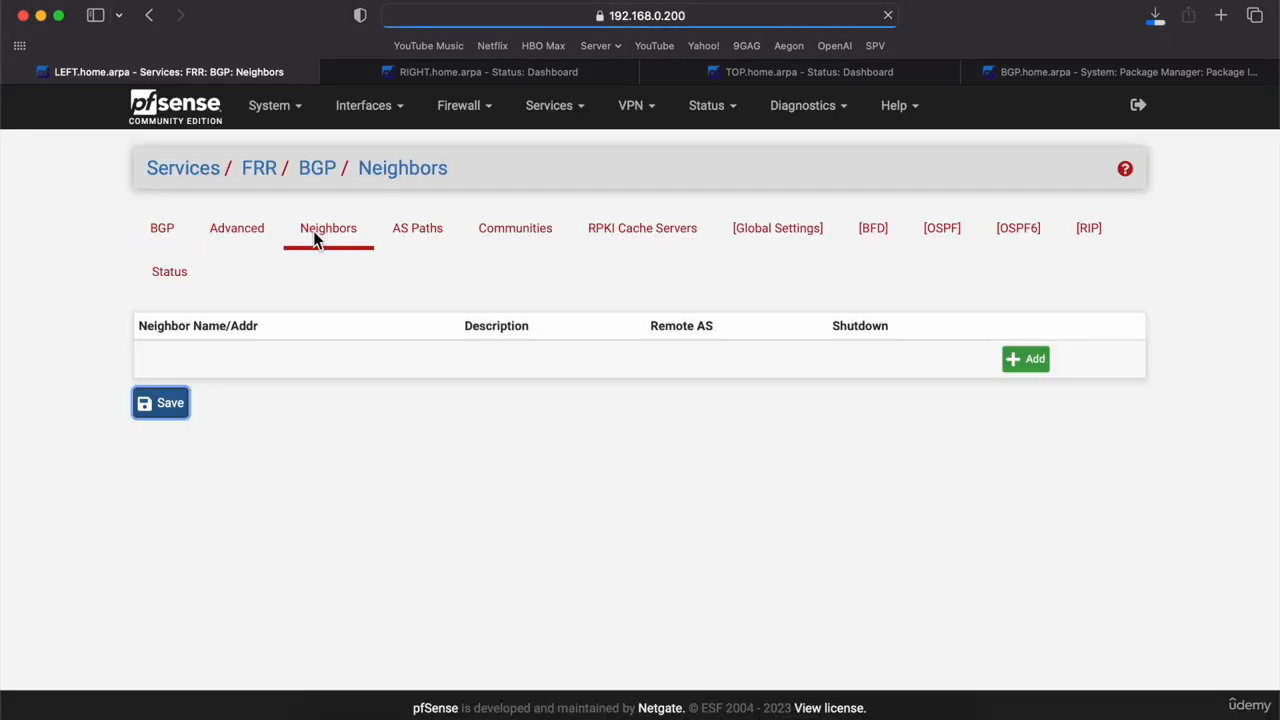
pyautogui.click(1030, 362)
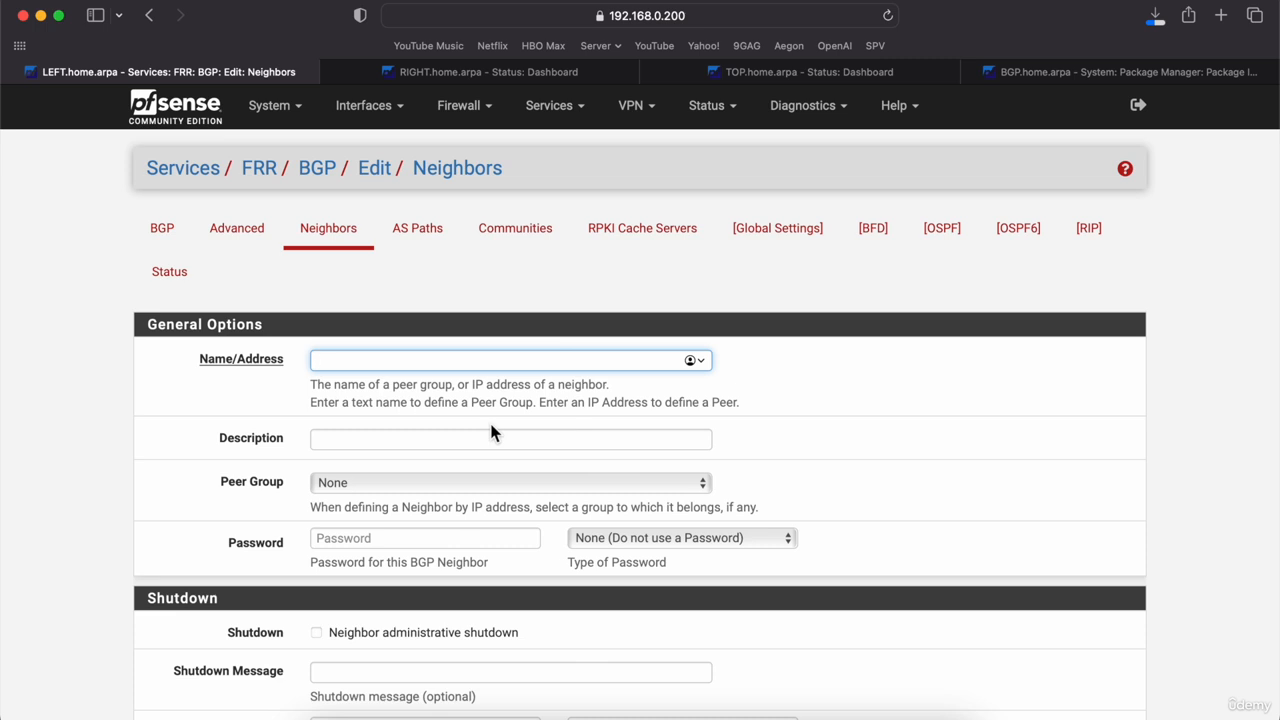
pyautogui.write('BGP')
pyautogui.scroll(-5, 320, 497)
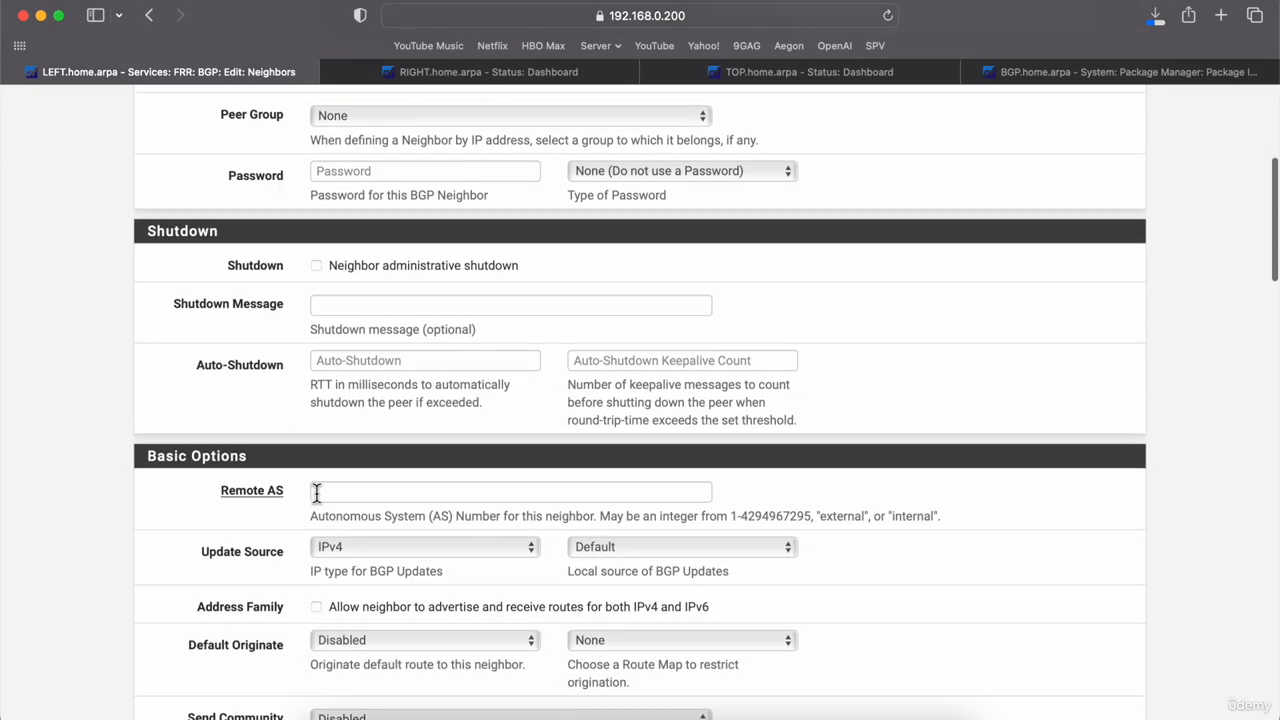
pyautogui.click(316, 492)
pyautogui.write('6')
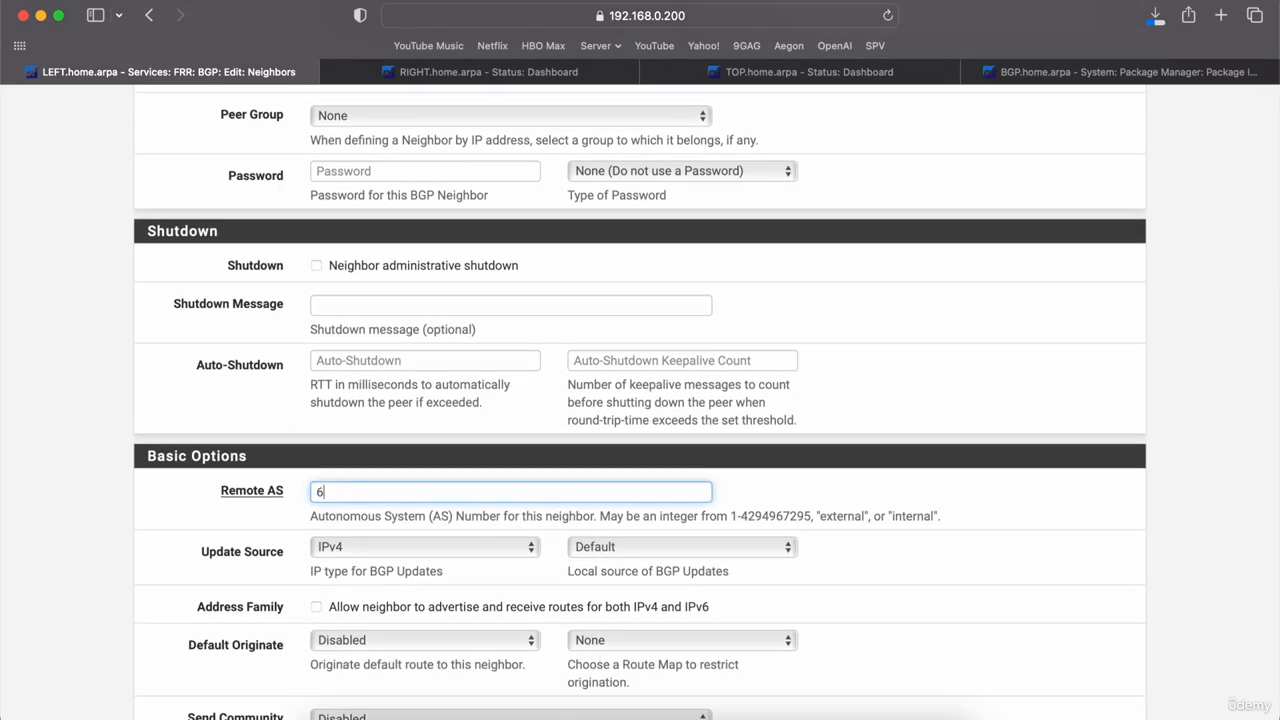
pyautogui.write('500')
pyautogui.click(131, 559)
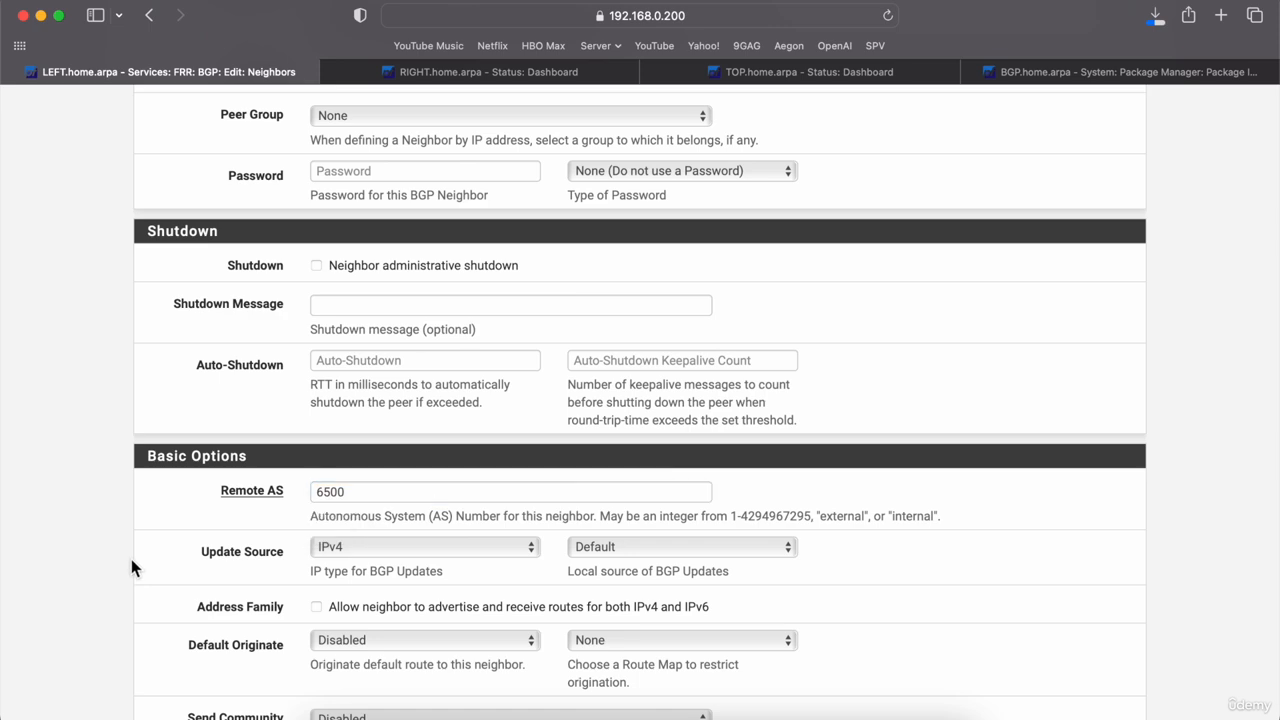
# Step: Review the neighbor form, leaving Peer Group set to None
pyautogui.scroll(-3, 131, 559)
pyautogui.scroll(-10, 131, 559)
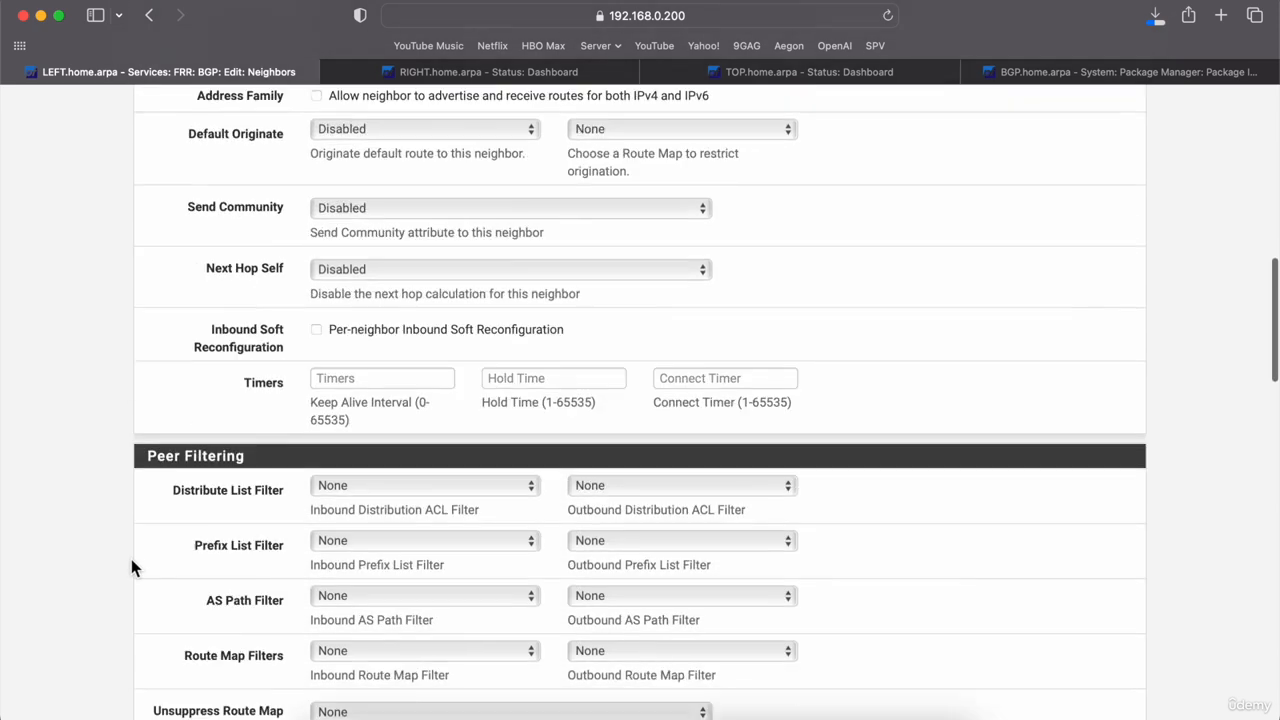
pyautogui.scroll(12, 131, 559)
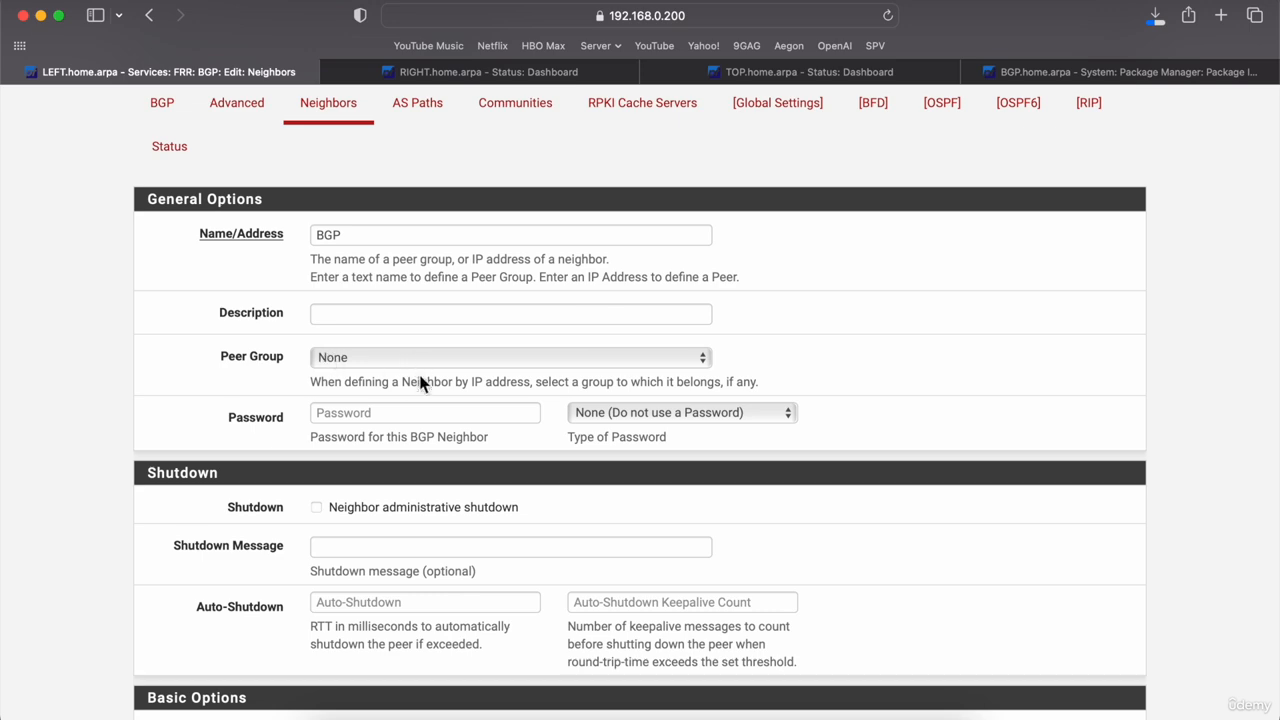
pyautogui.scroll(-3, 409, 551)
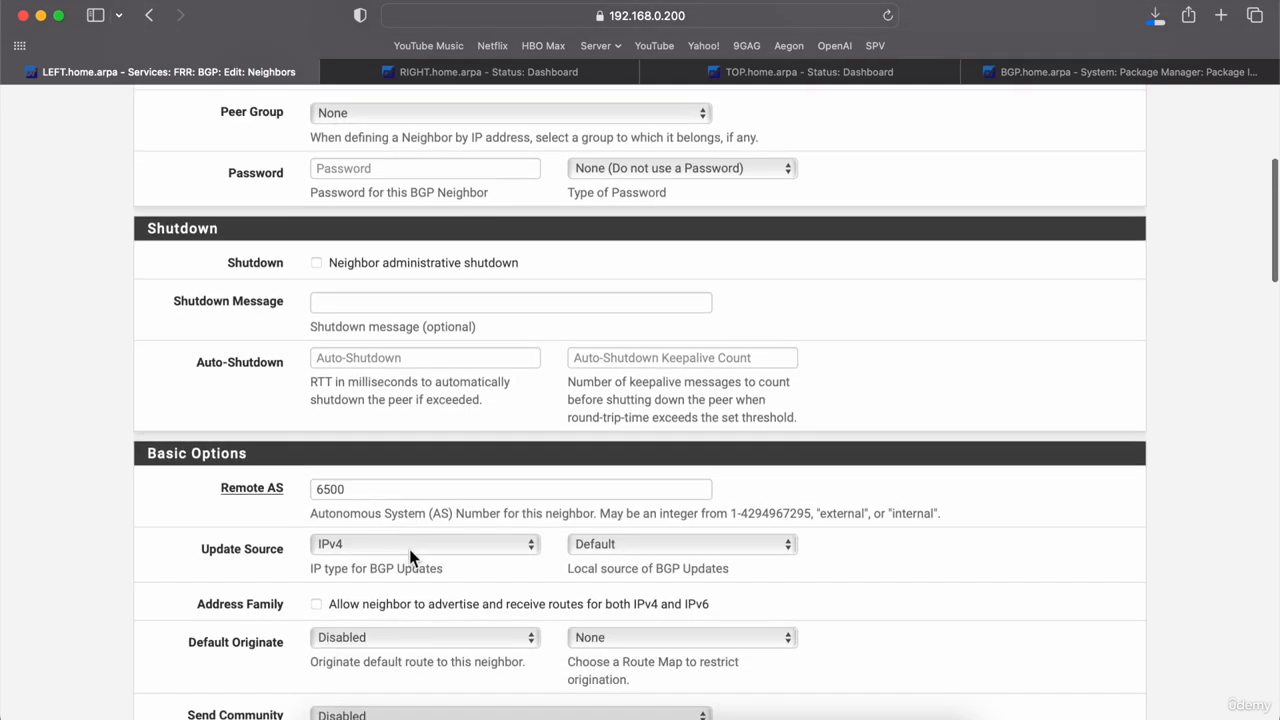
pyautogui.scroll(-8, 409, 549)
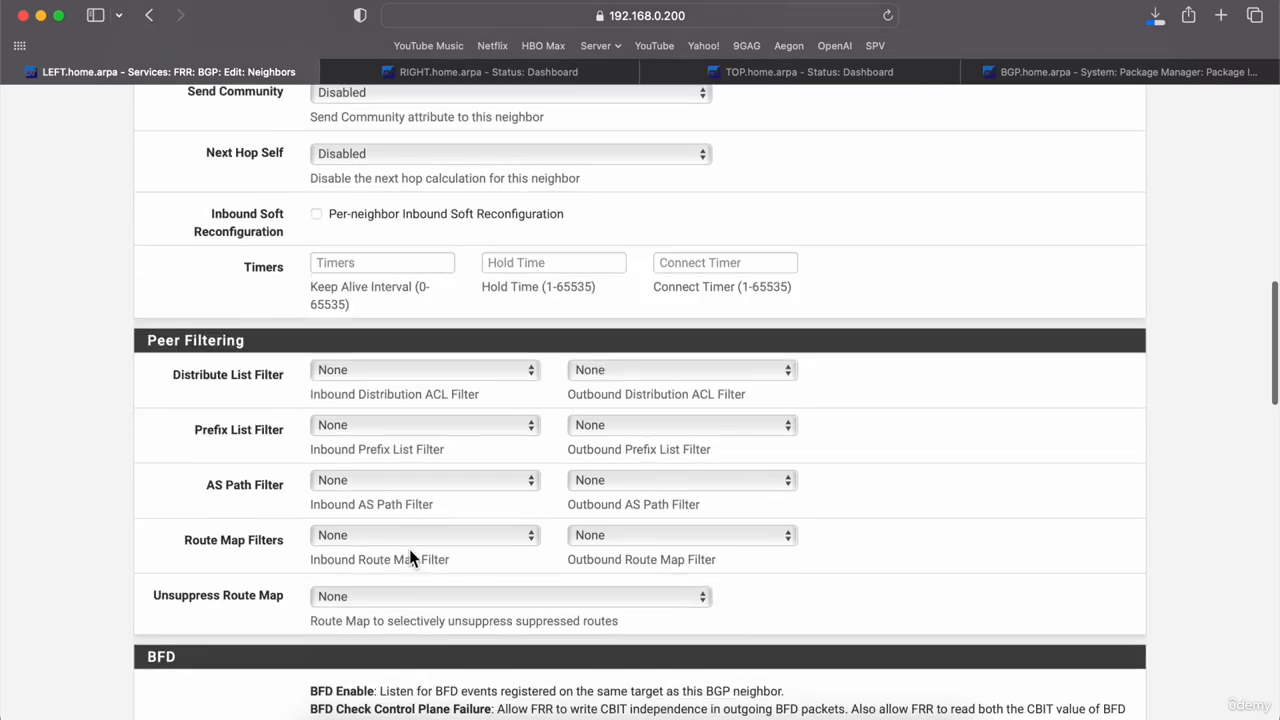
pyautogui.scroll(20, 409, 549)
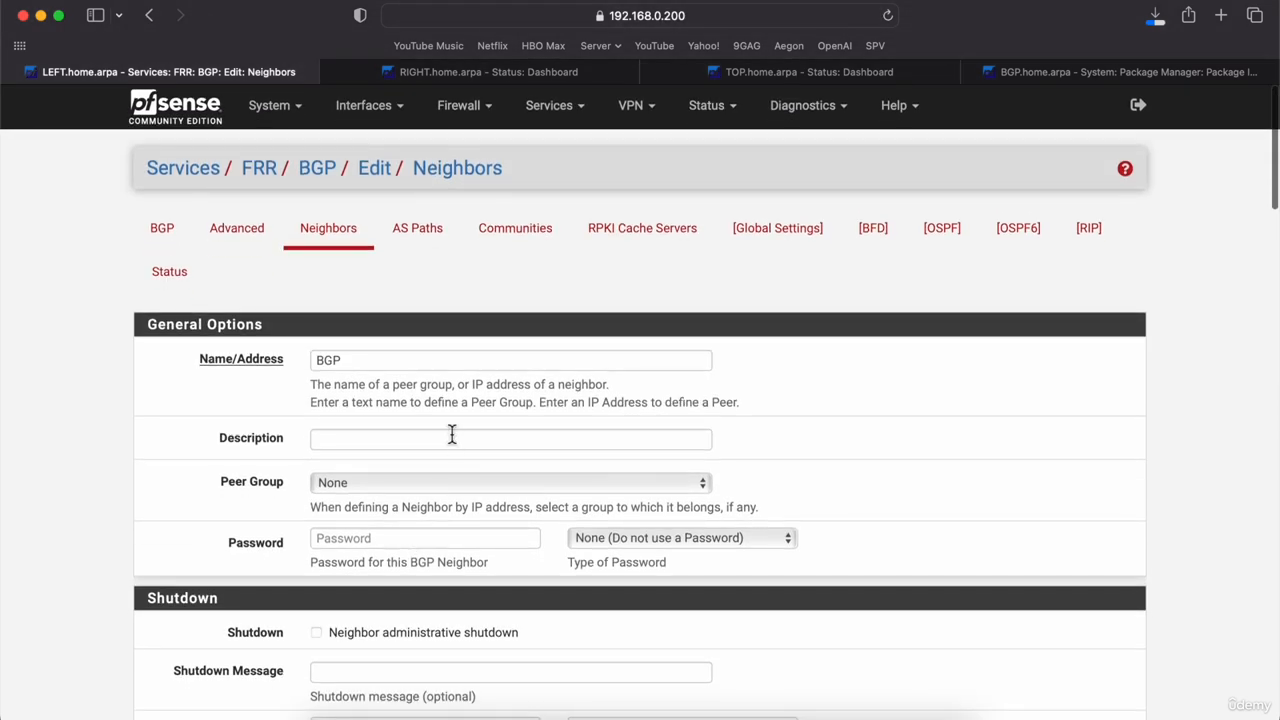
pyautogui.click(460, 484)
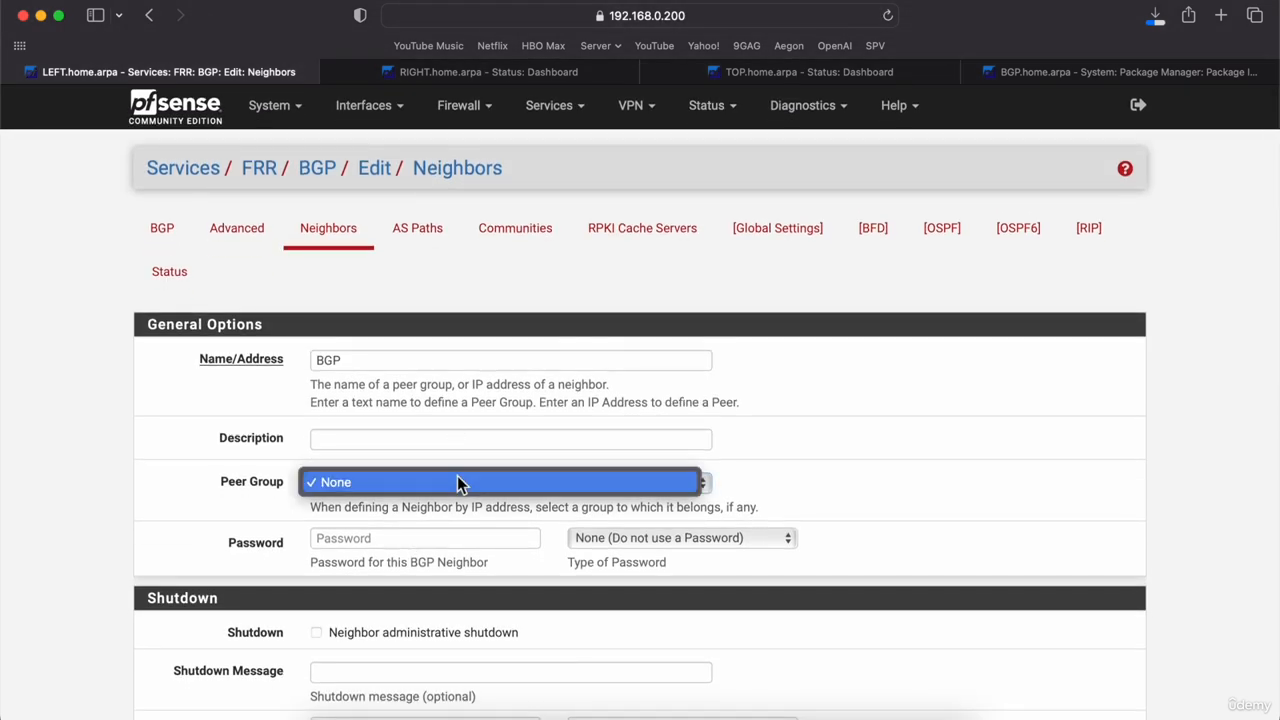
pyautogui.click(458, 485)
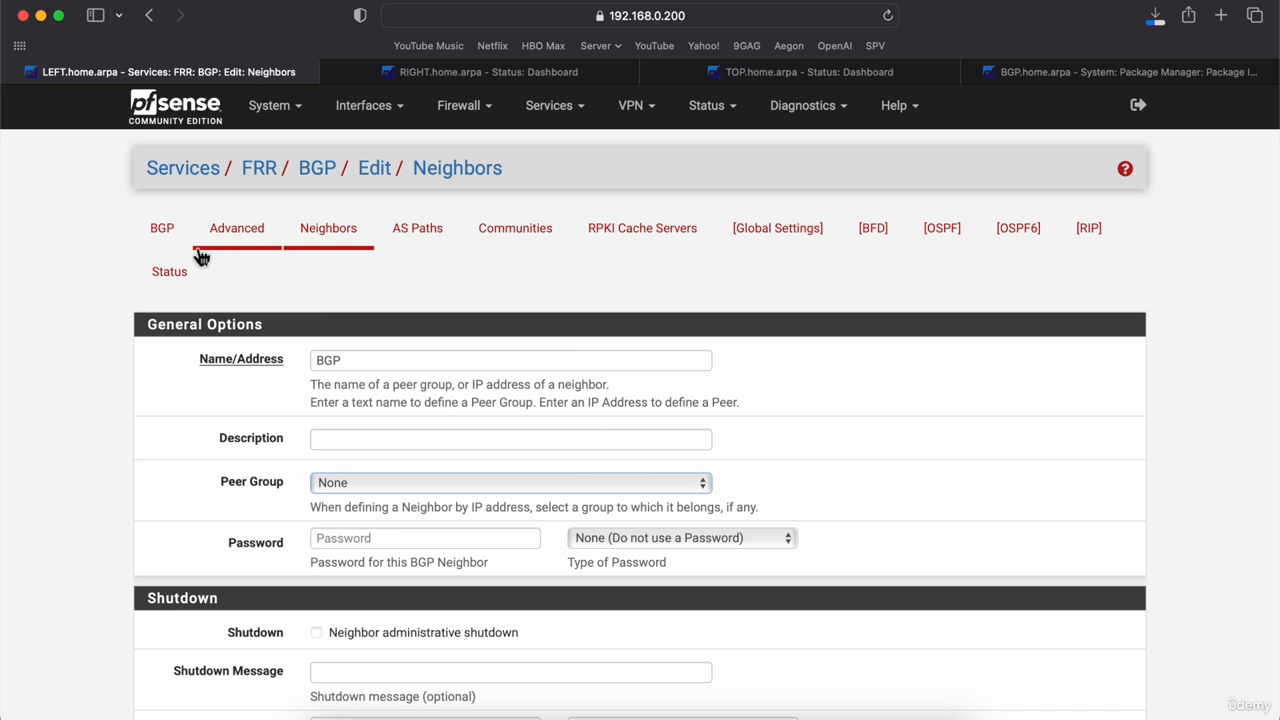
# Step: Abandon that entry and start a fresh, empty neighbor form
pyautogui.click(314, 236)
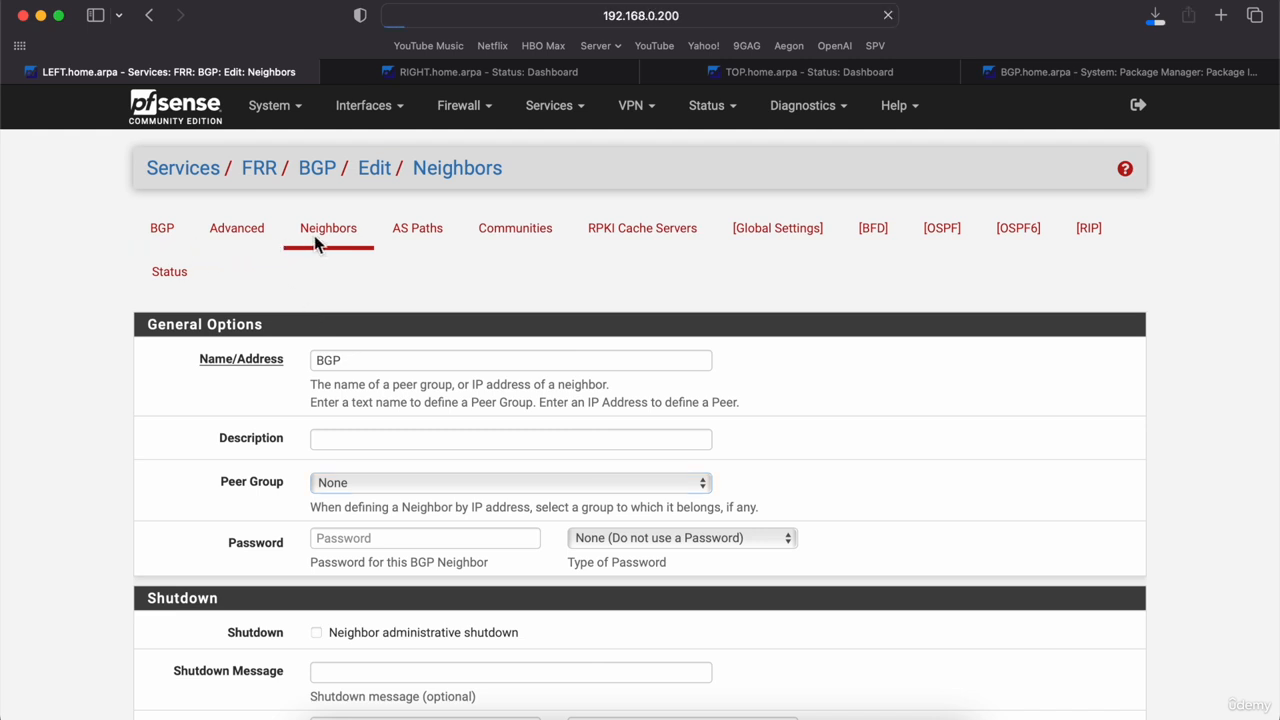
pyautogui.click(1025, 359)
pyautogui.click(465, 359)
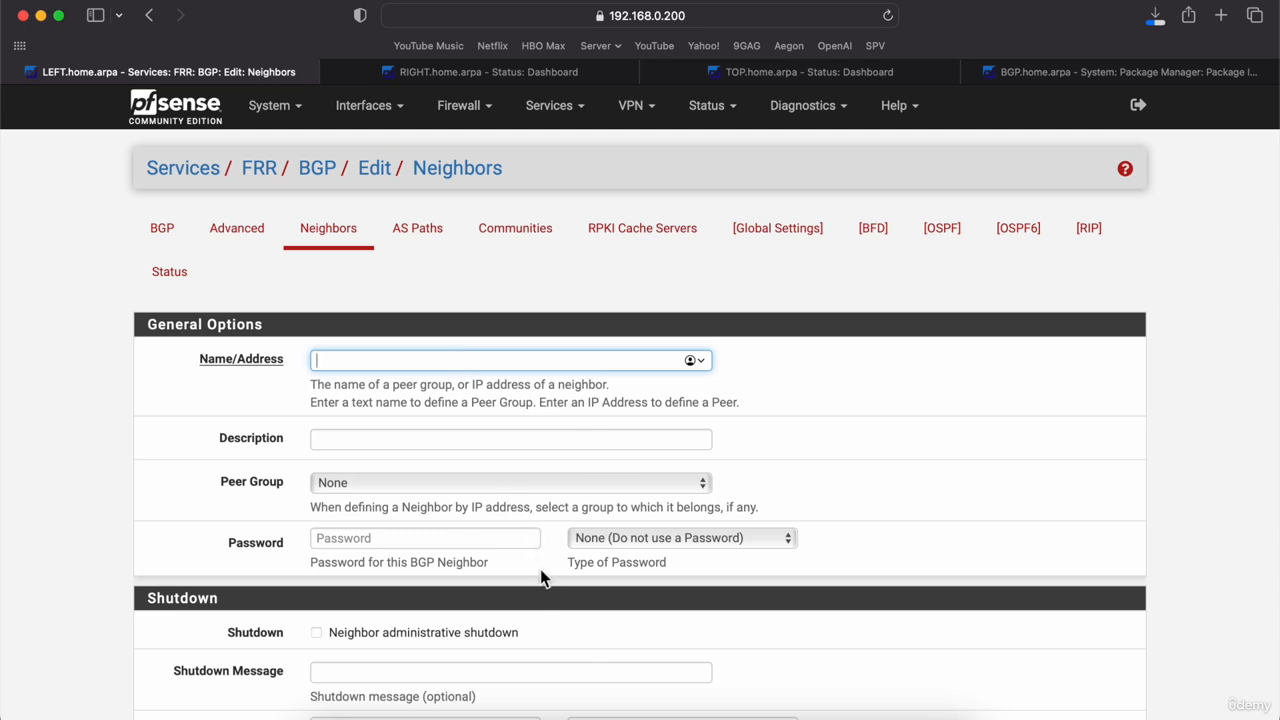
# Step: Glance at the RIGHT firewall's dashboard at 192.168.0.201, then bring up the GNS3 topology
pyautogui.click(466, 71)
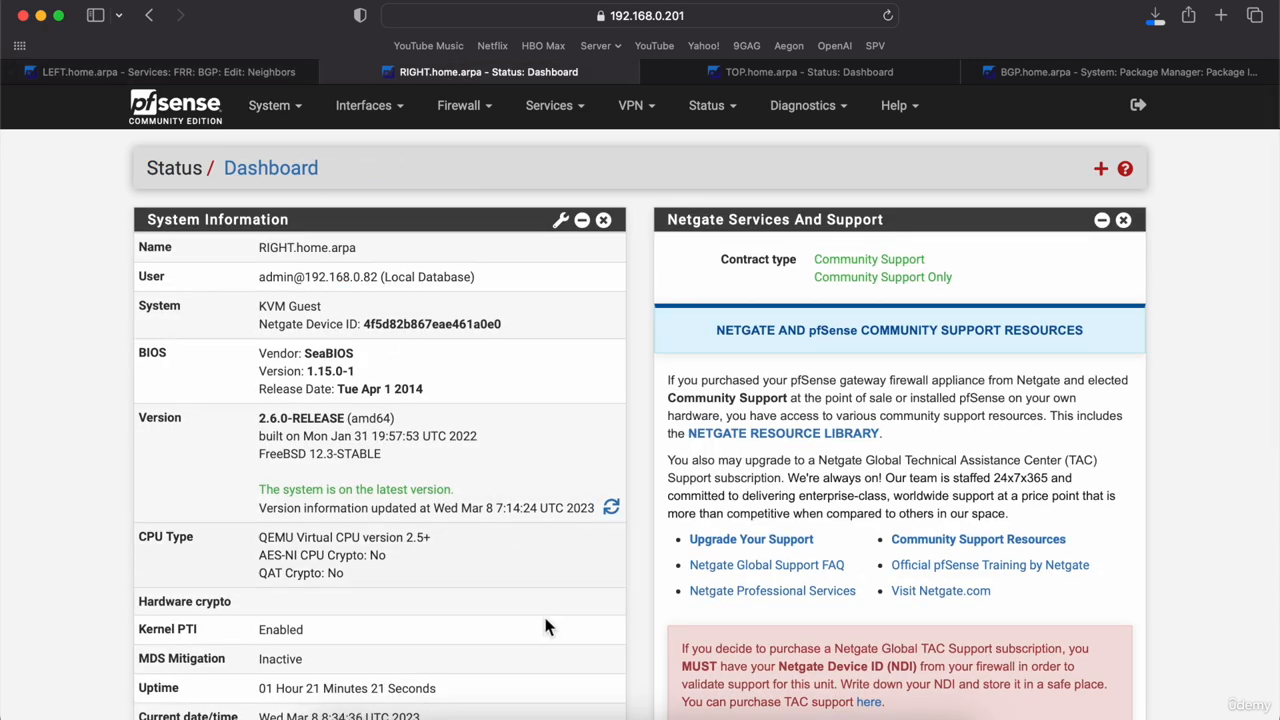
pyautogui.click(632, 712)
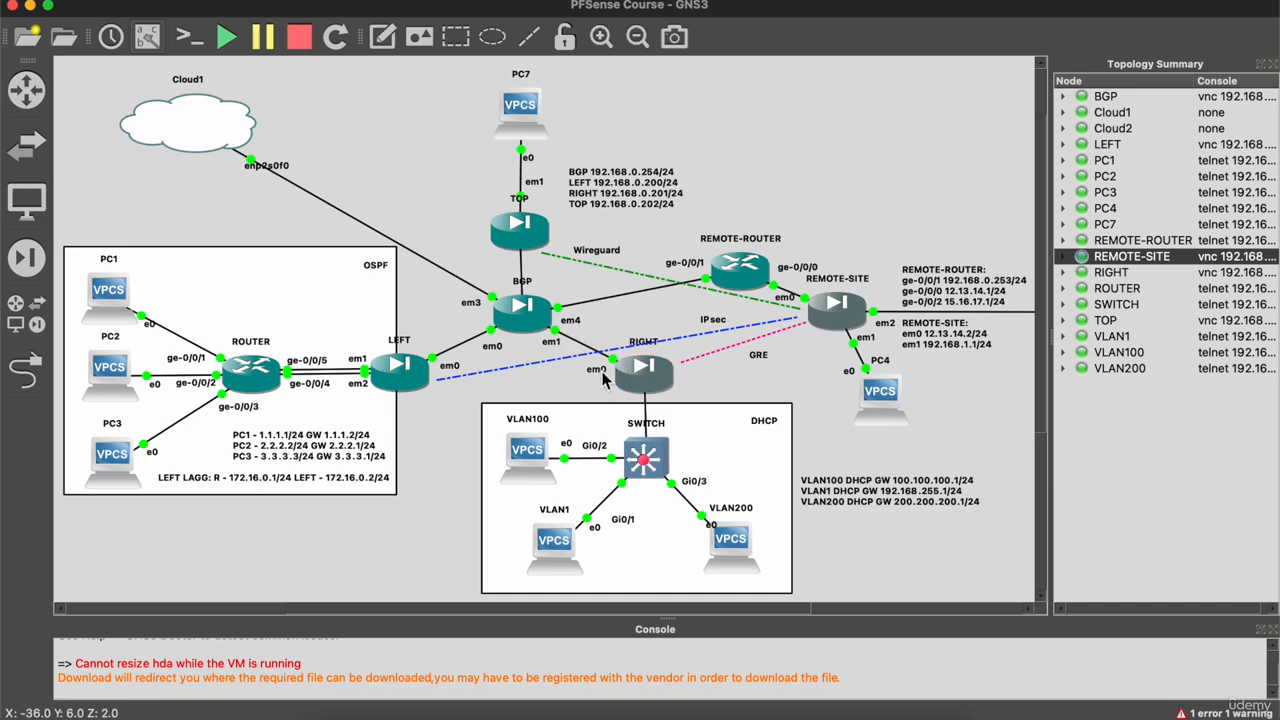
# Step: Minimize GNS3 and return to the LEFT firewall's empty new-neighbor form
pyautogui.click(30, 8)
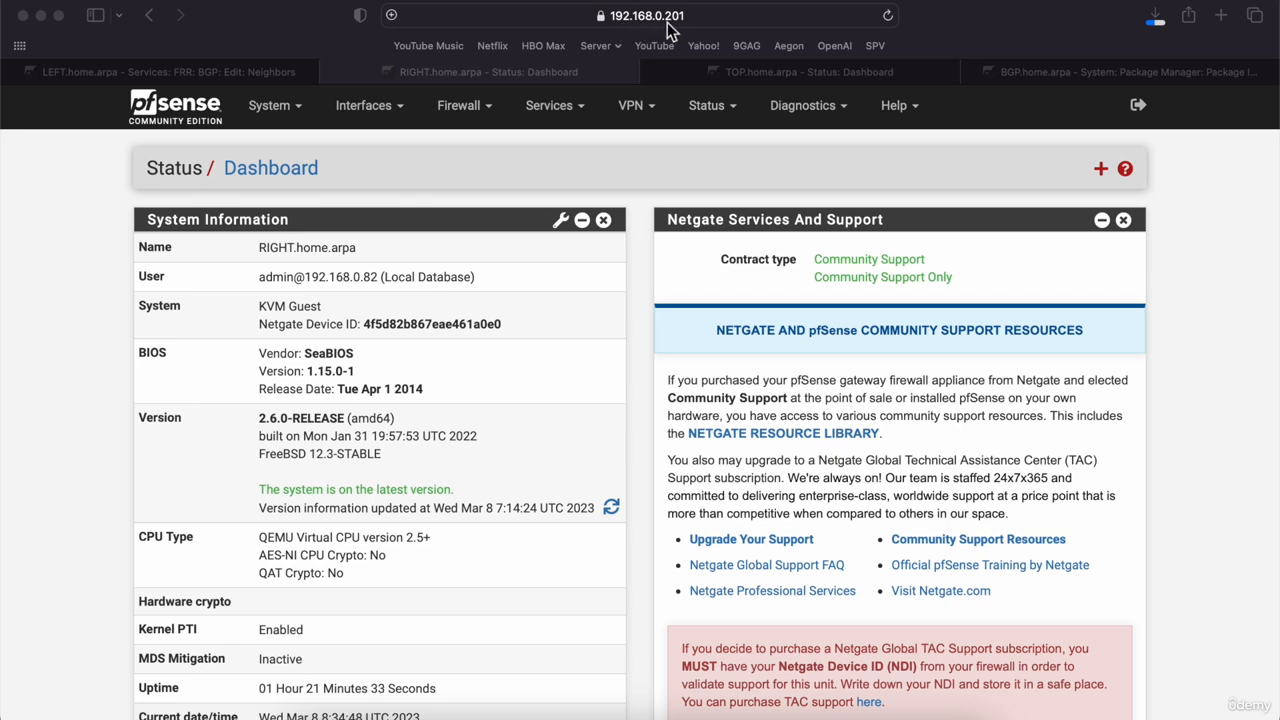
pyautogui.click(132, 74)
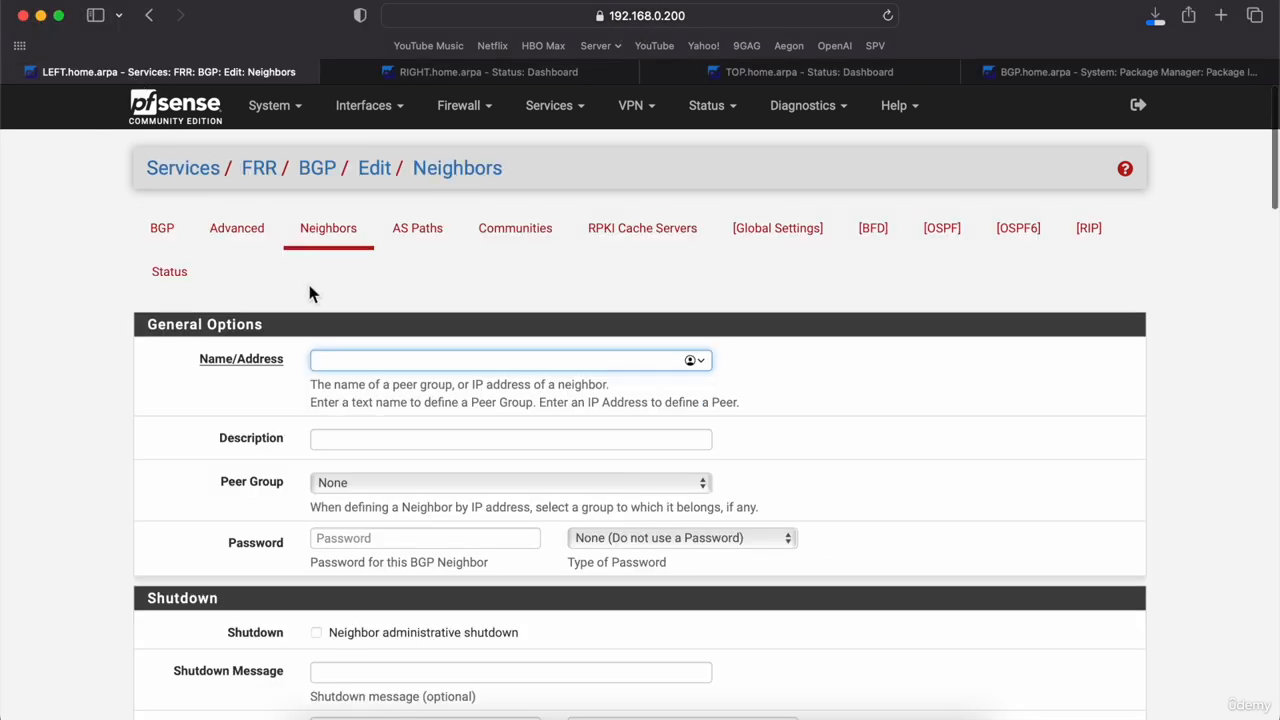
# Step: Enter neighbor address 192.168.0.201 with remote AS 6500
pyautogui.write('192.168.')
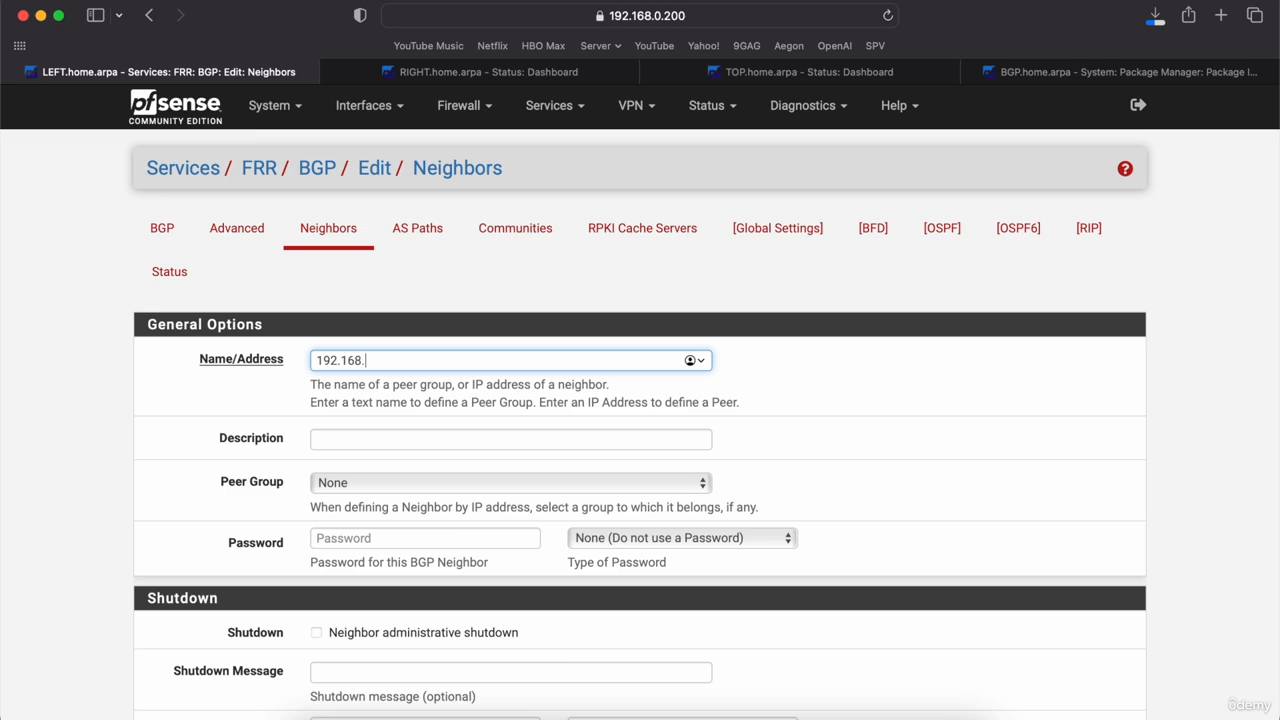
pyautogui.write('0.2')
pyautogui.press('BackSpace')
pyautogui.write('.201')
pyautogui.scroll(-8, 237, 481)
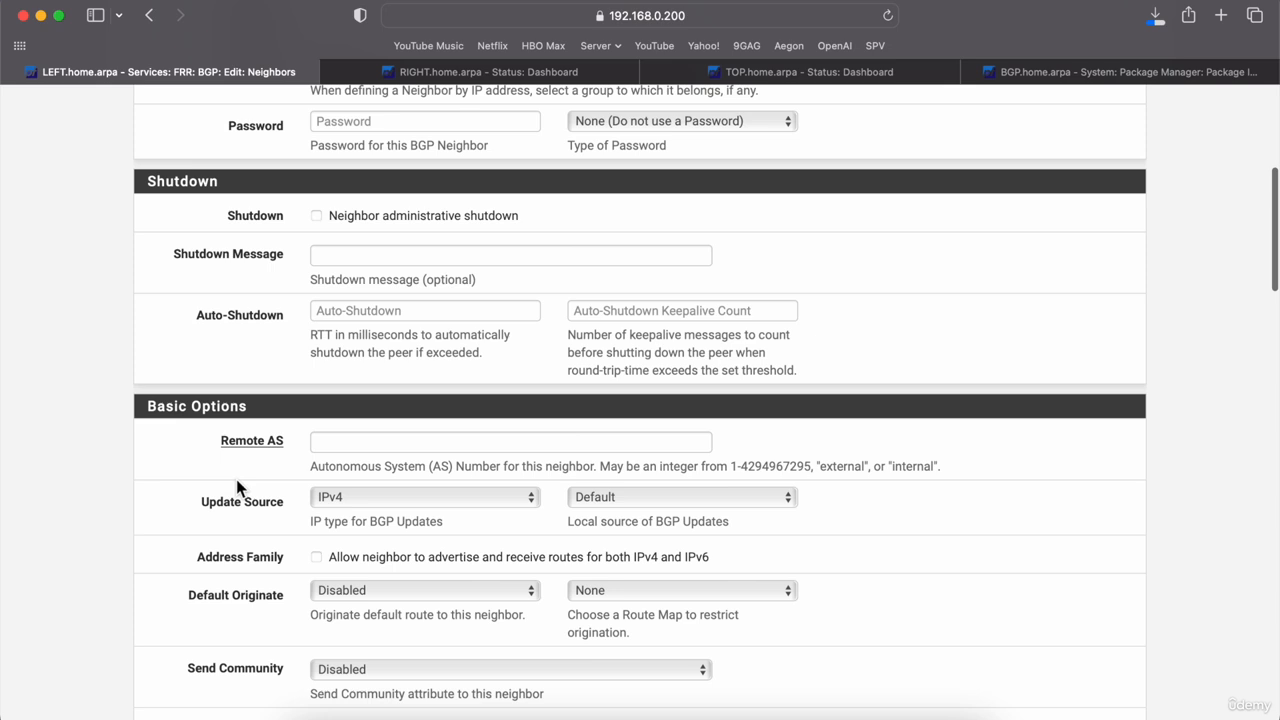
pyautogui.click(360, 444)
pyautogui.write('6500')
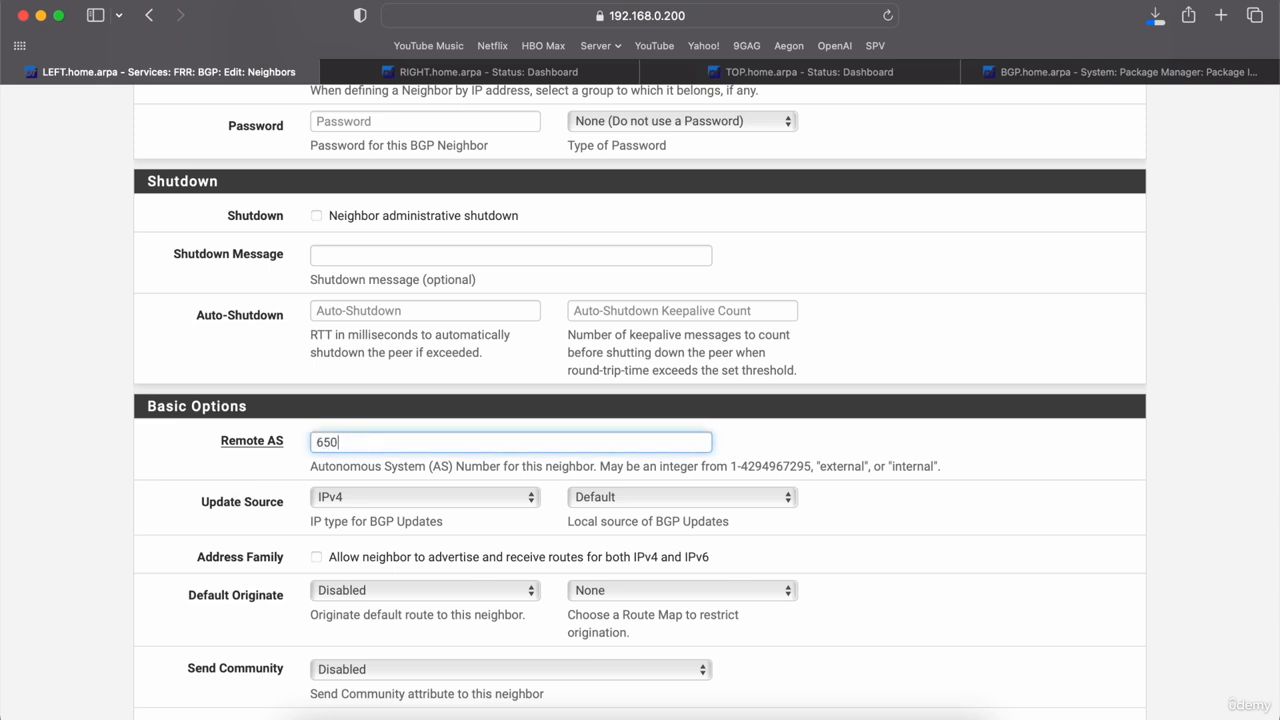
pyautogui.click(89, 515)
# Step: Set the neighbor's local AS to 6500 and save it
pyautogui.scroll(-7, 89, 518)
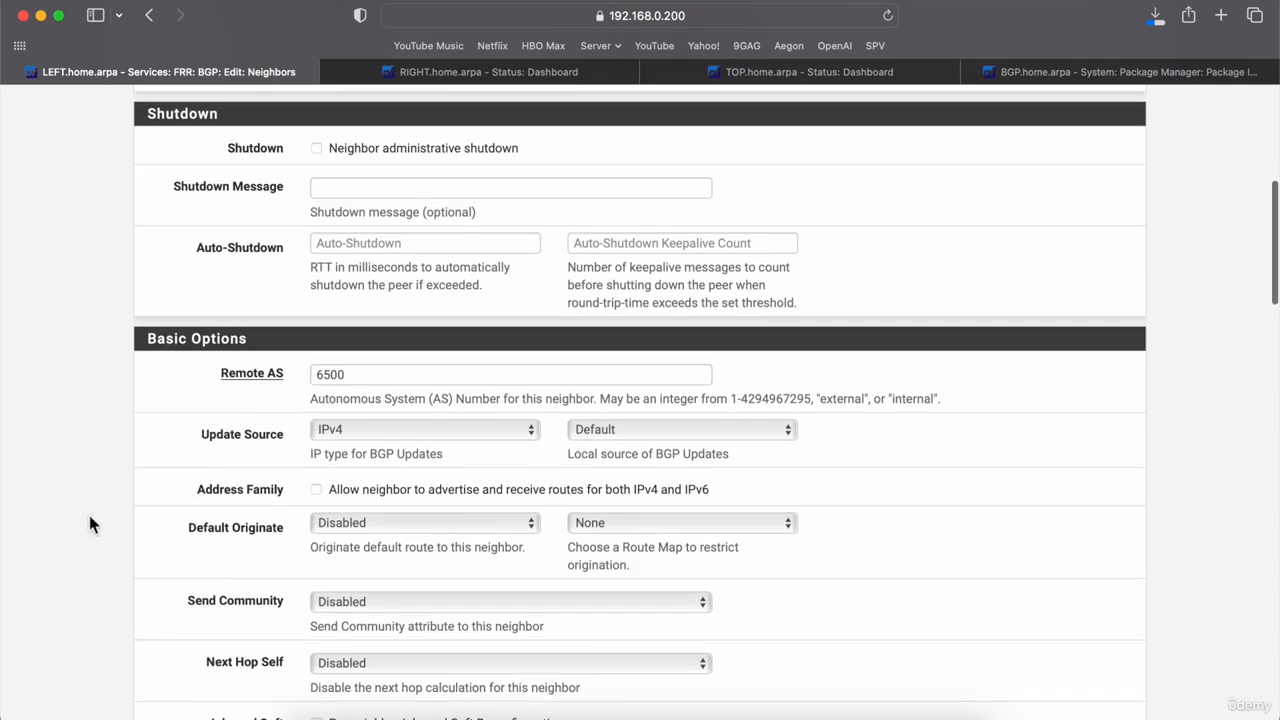
pyautogui.scroll(-11, 89, 518)
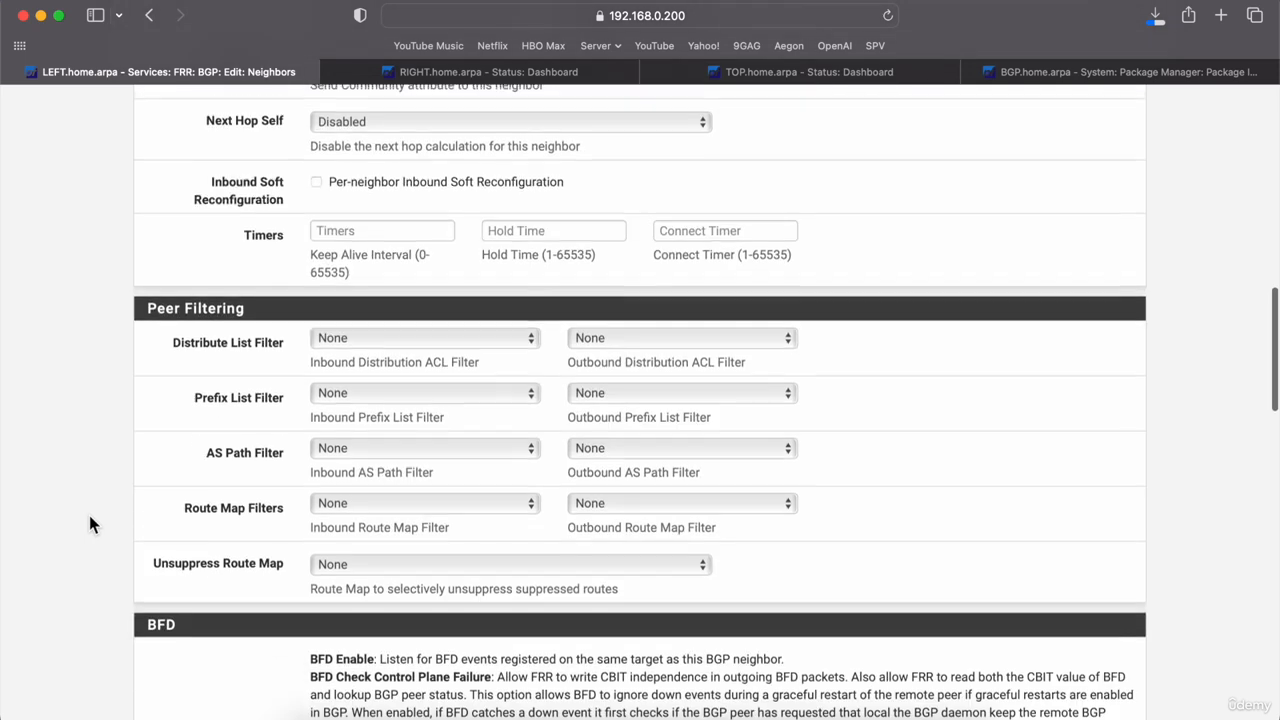
pyautogui.scroll(-10, 89, 523)
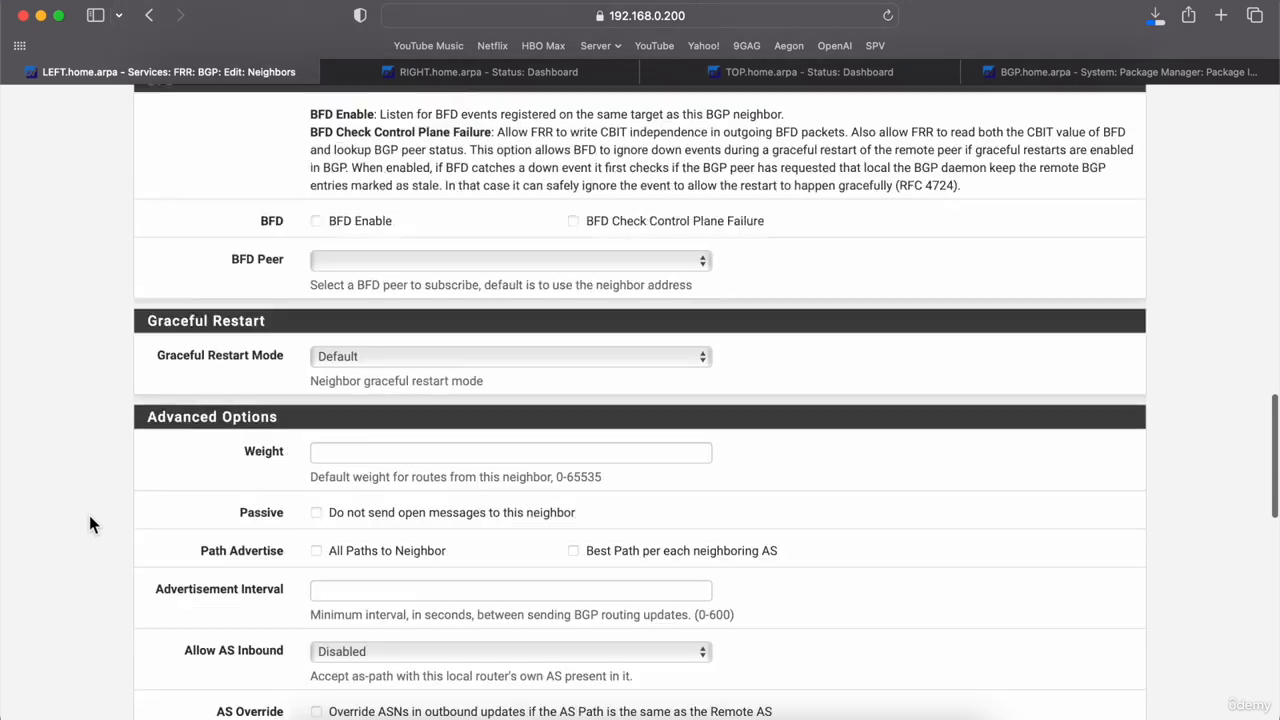
pyautogui.scroll(-10, 89, 520)
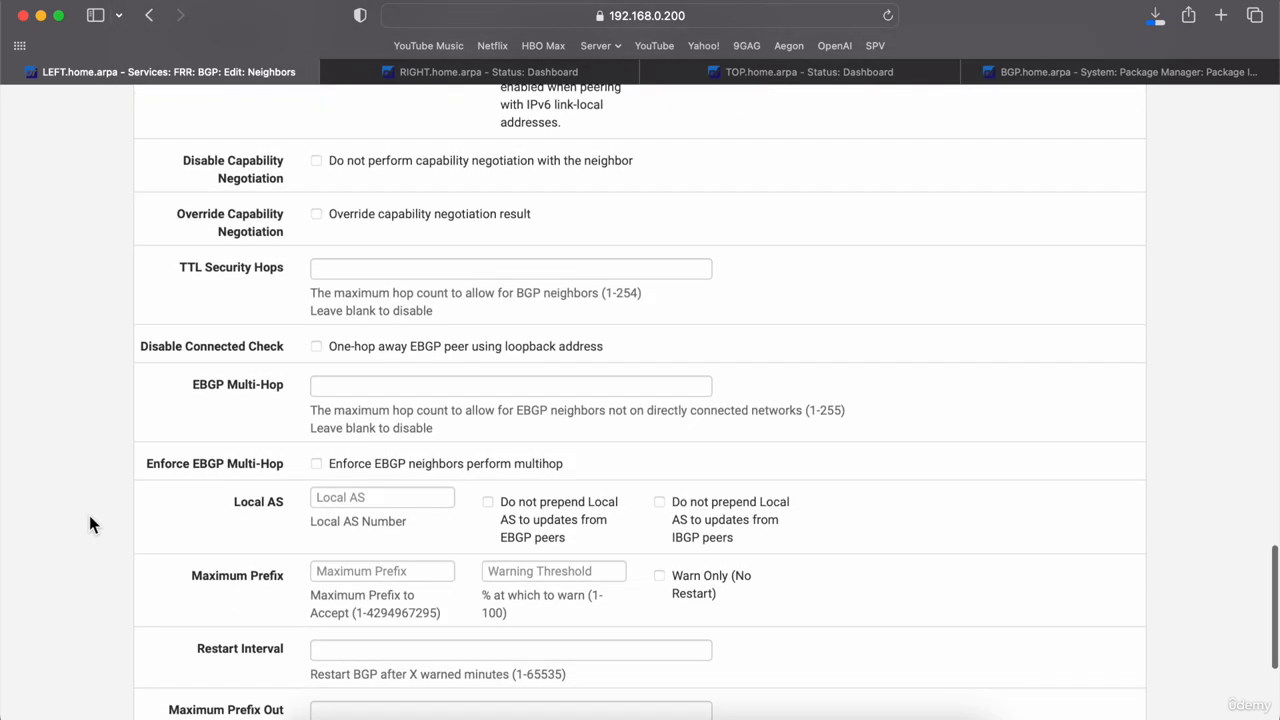
pyautogui.click(386, 220)
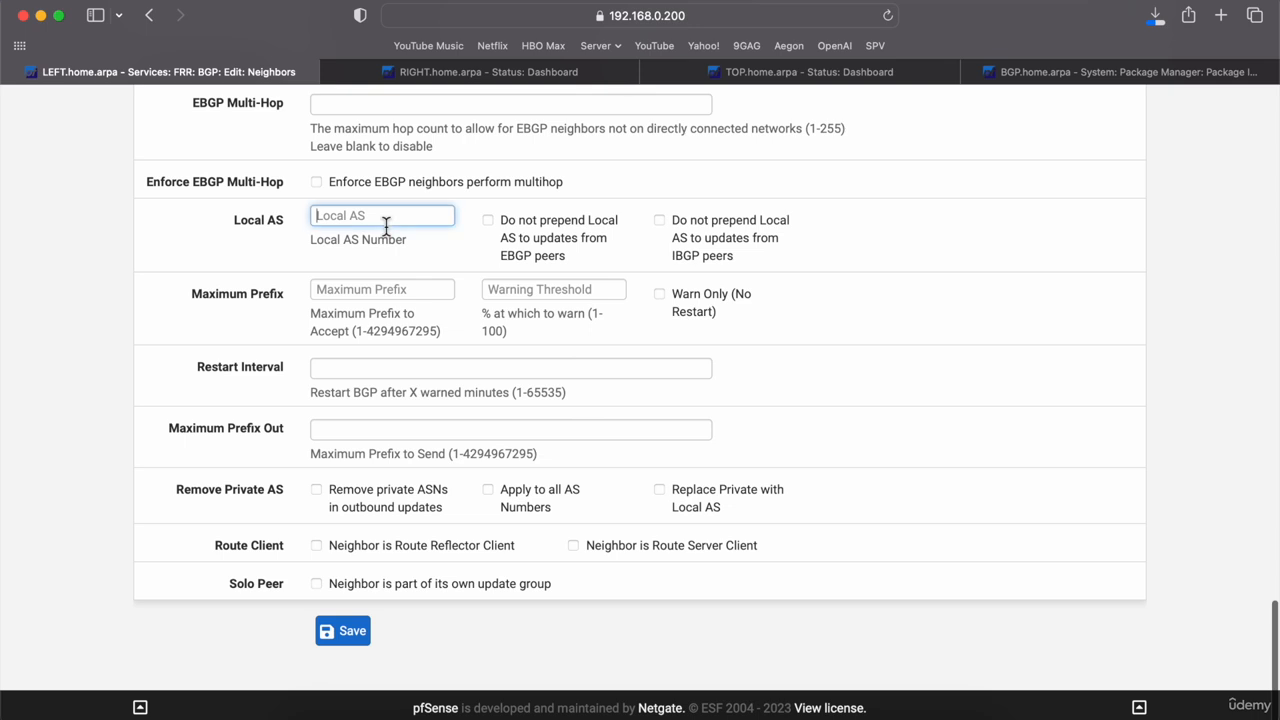
pyautogui.write('6500')
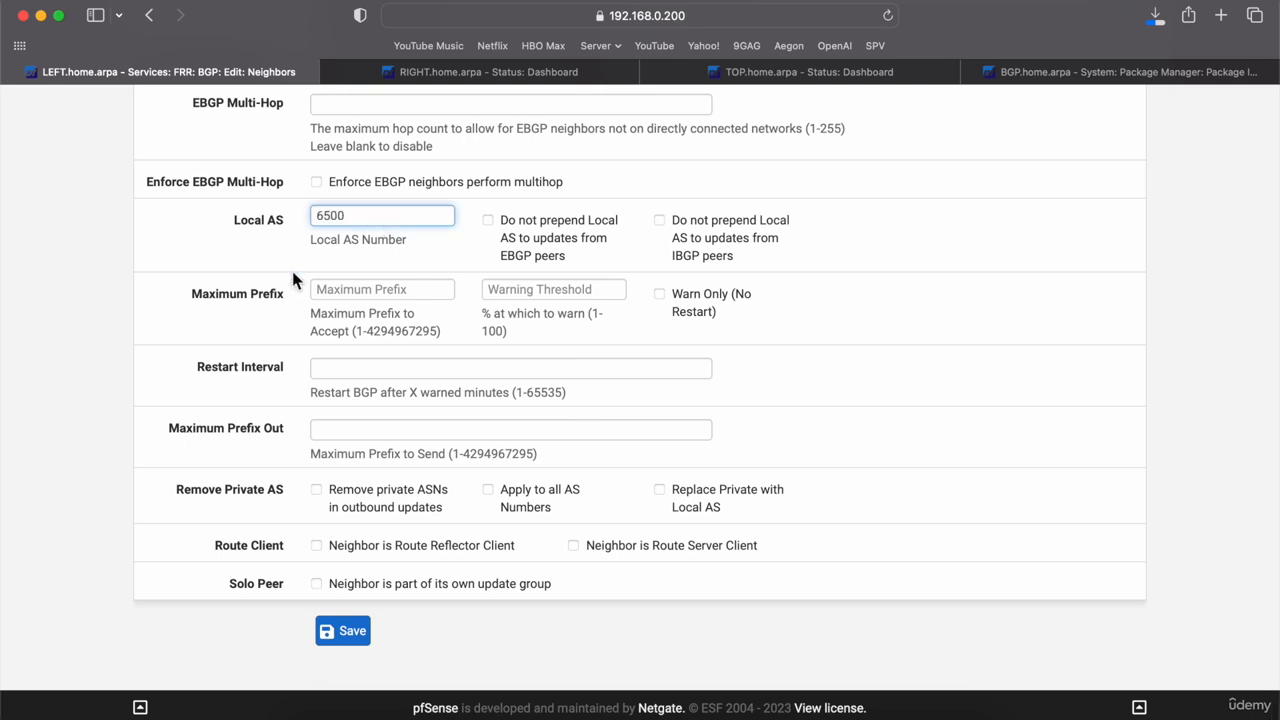
pyautogui.click(340, 634)
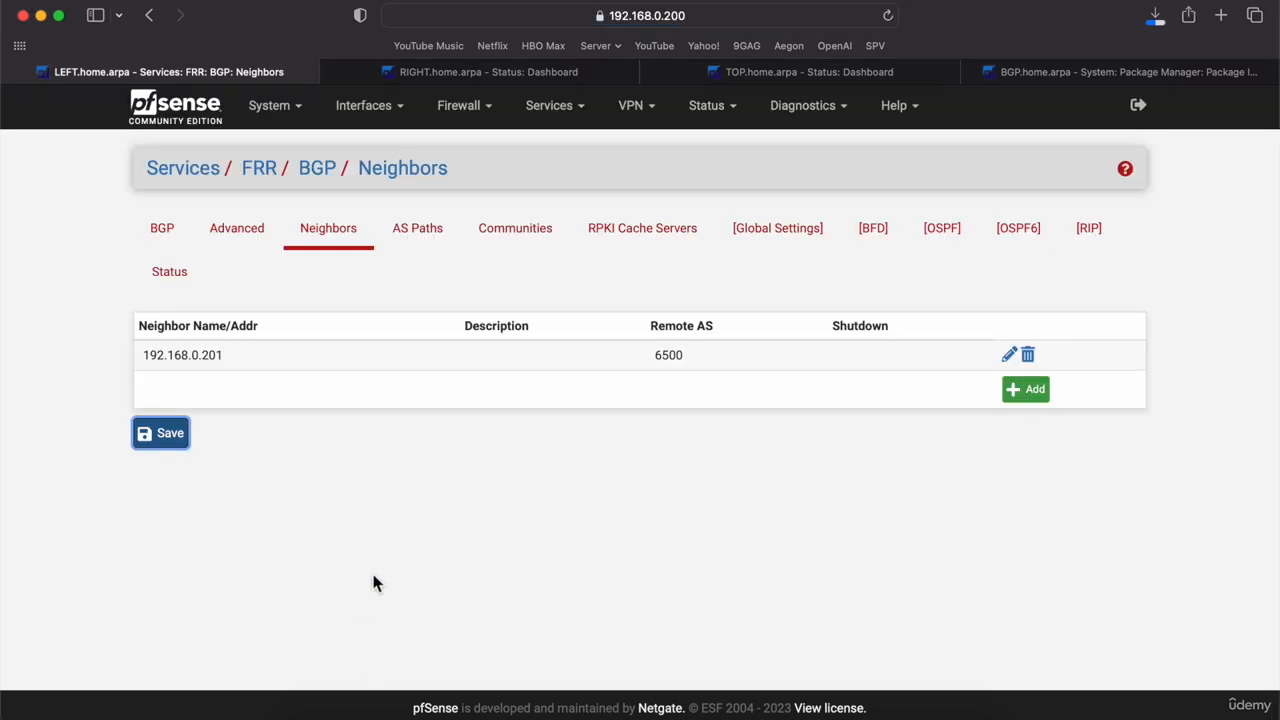
# Step: Start a second neighbor entry for 192.168.0.254 with remote AS 6500
pyautogui.click(1036, 392)
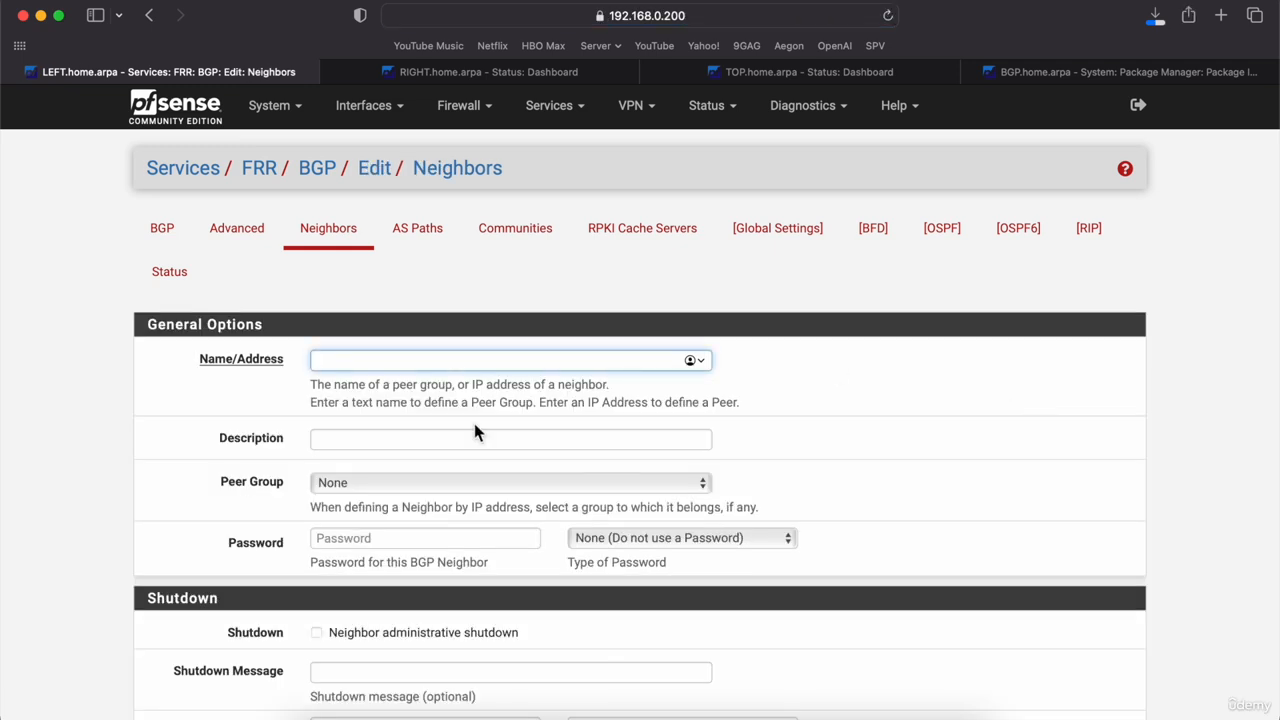
pyautogui.write('192.168.0.254')
pyautogui.scroll(-5, 183, 543)
pyautogui.scroll(-4, 220, 590)
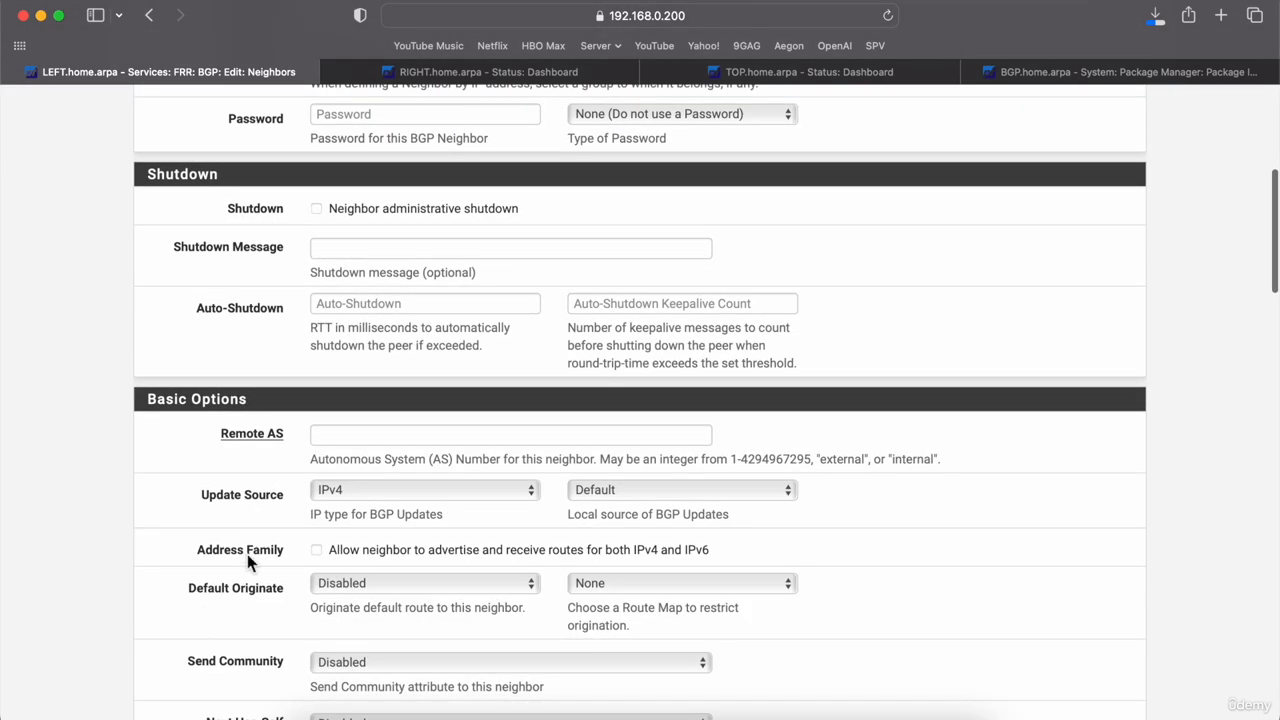
pyautogui.click(380, 438)
pyautogui.write('6500')
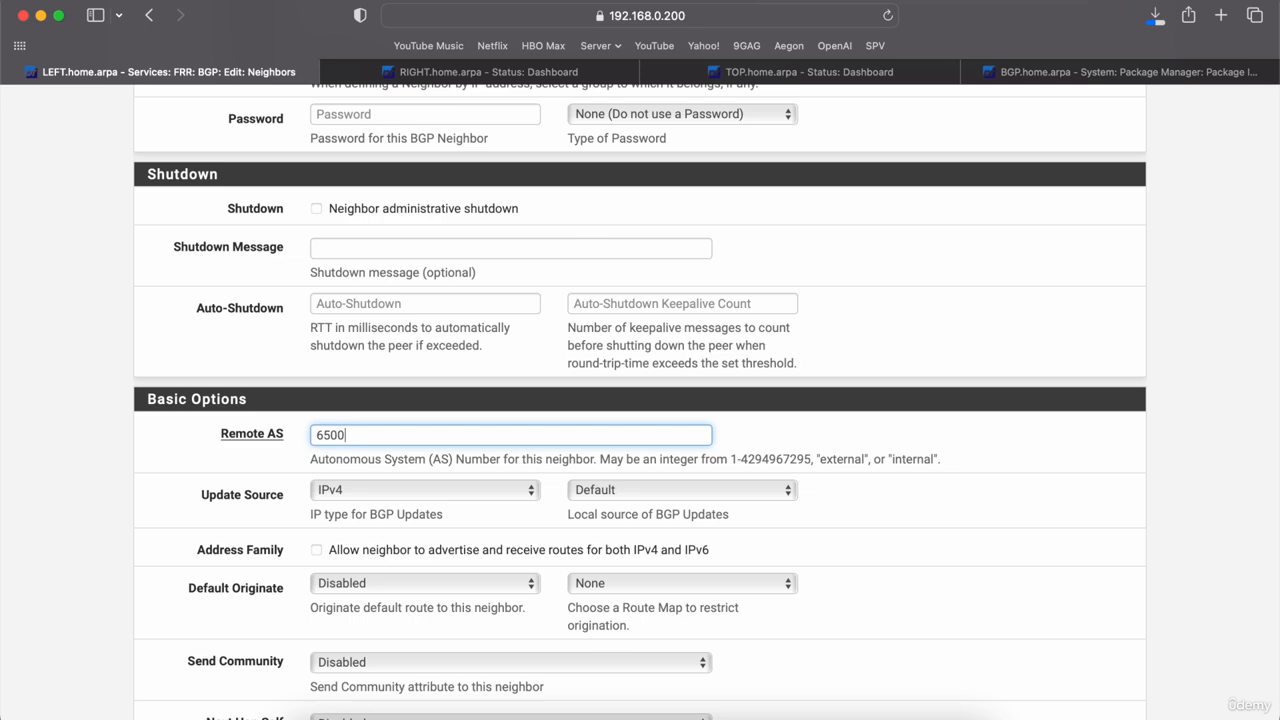
pyautogui.click(77, 531)
# Step: Save the 192.168.0.254 neighbor entry
pyautogui.scroll(-3, 77, 531)
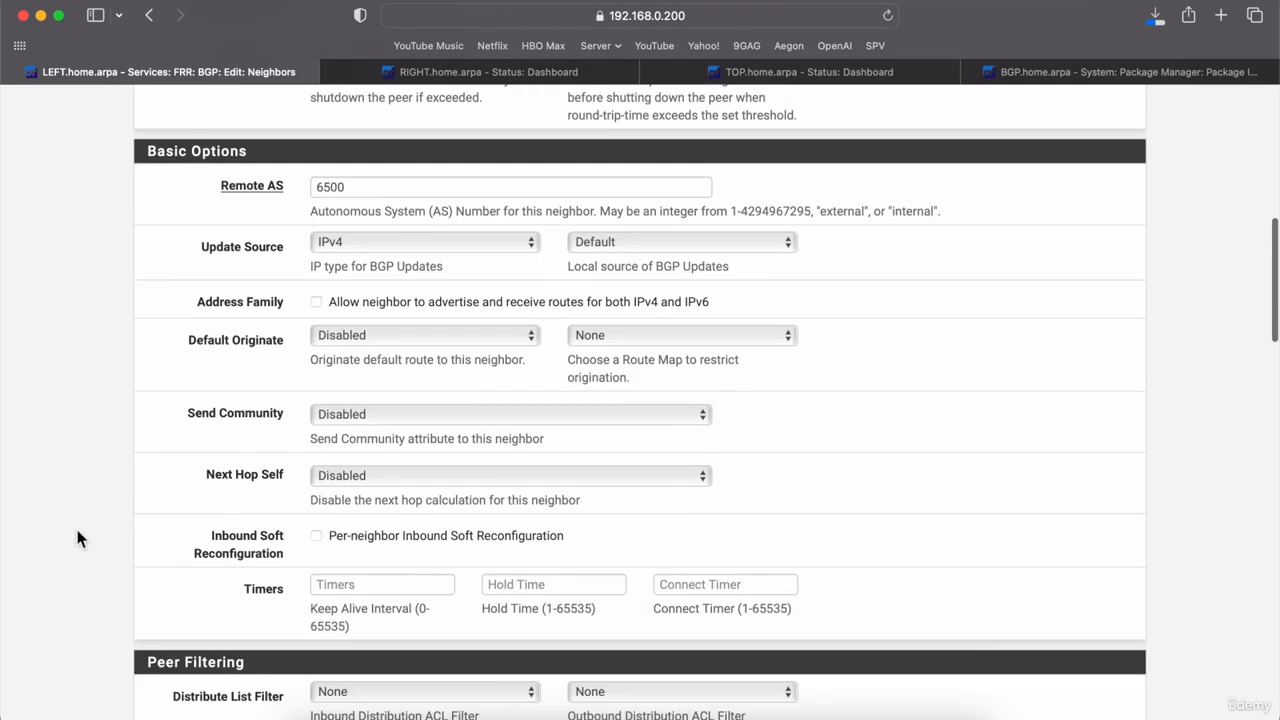
pyautogui.scroll(-2, 77, 538)
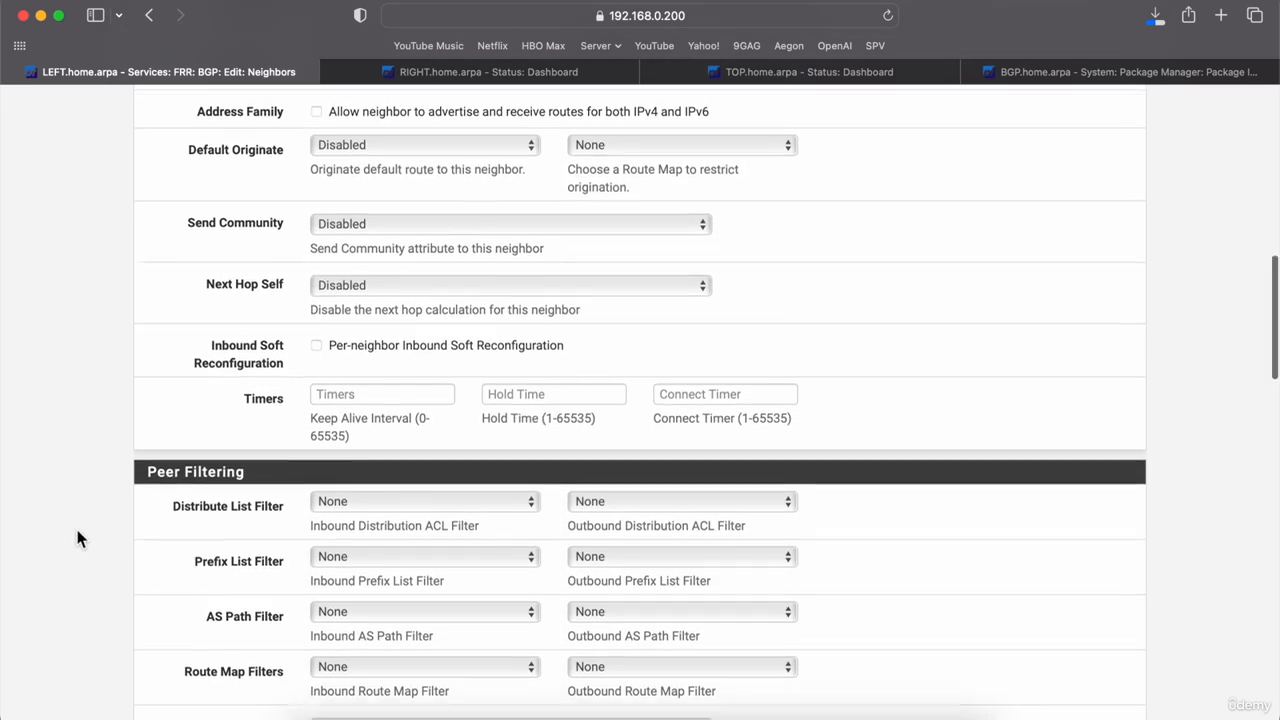
pyautogui.scroll(-2, 77, 538)
pyautogui.scroll(-8, 78, 538)
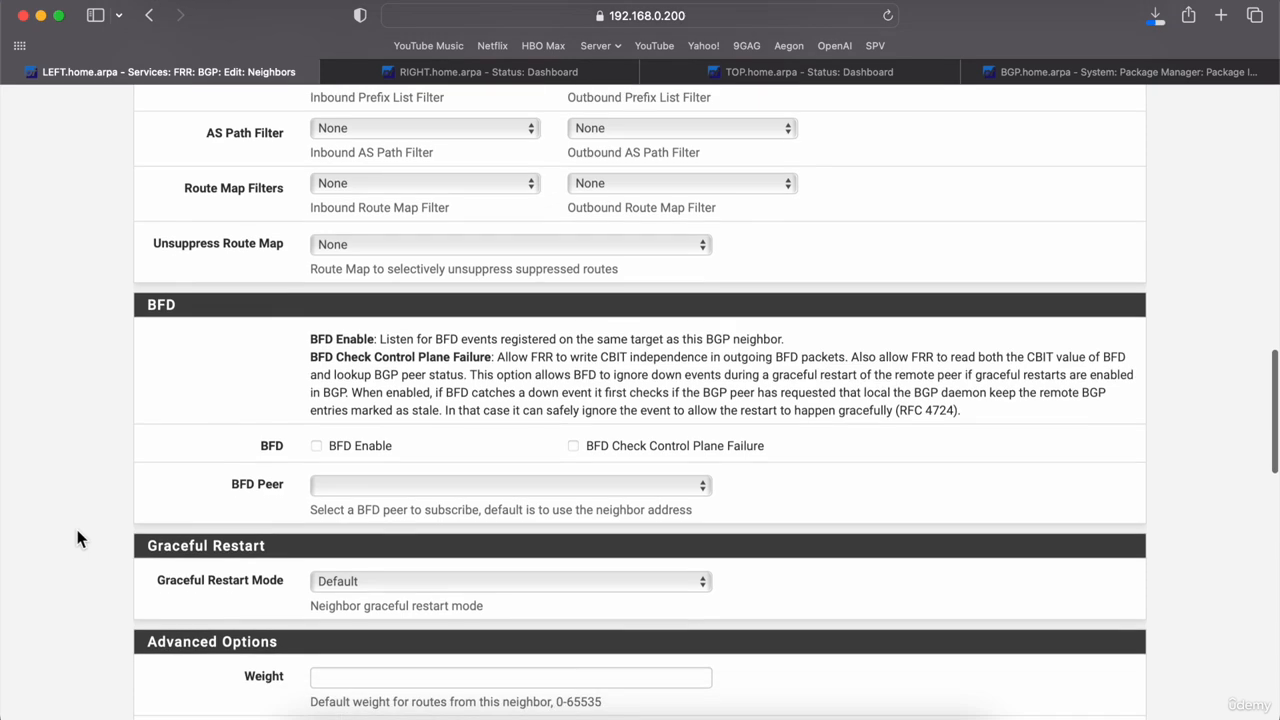
pyautogui.scroll(-13, 80, 538)
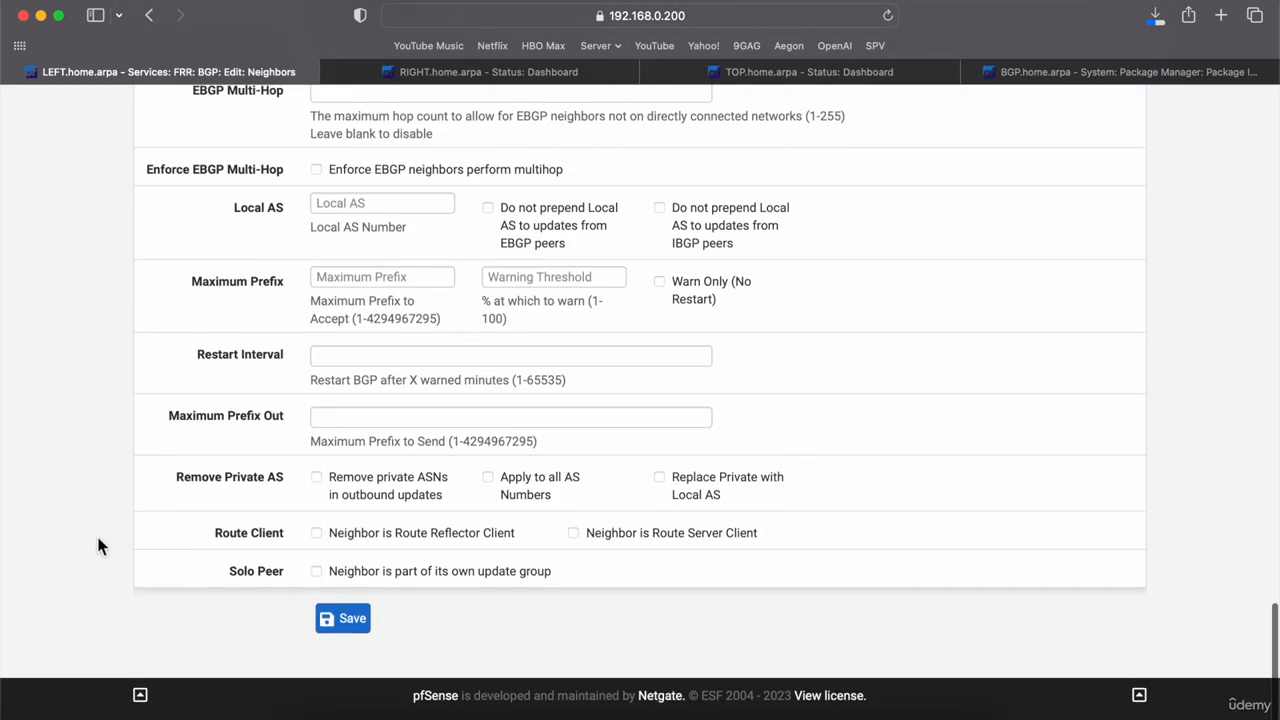
pyautogui.click(342, 630)
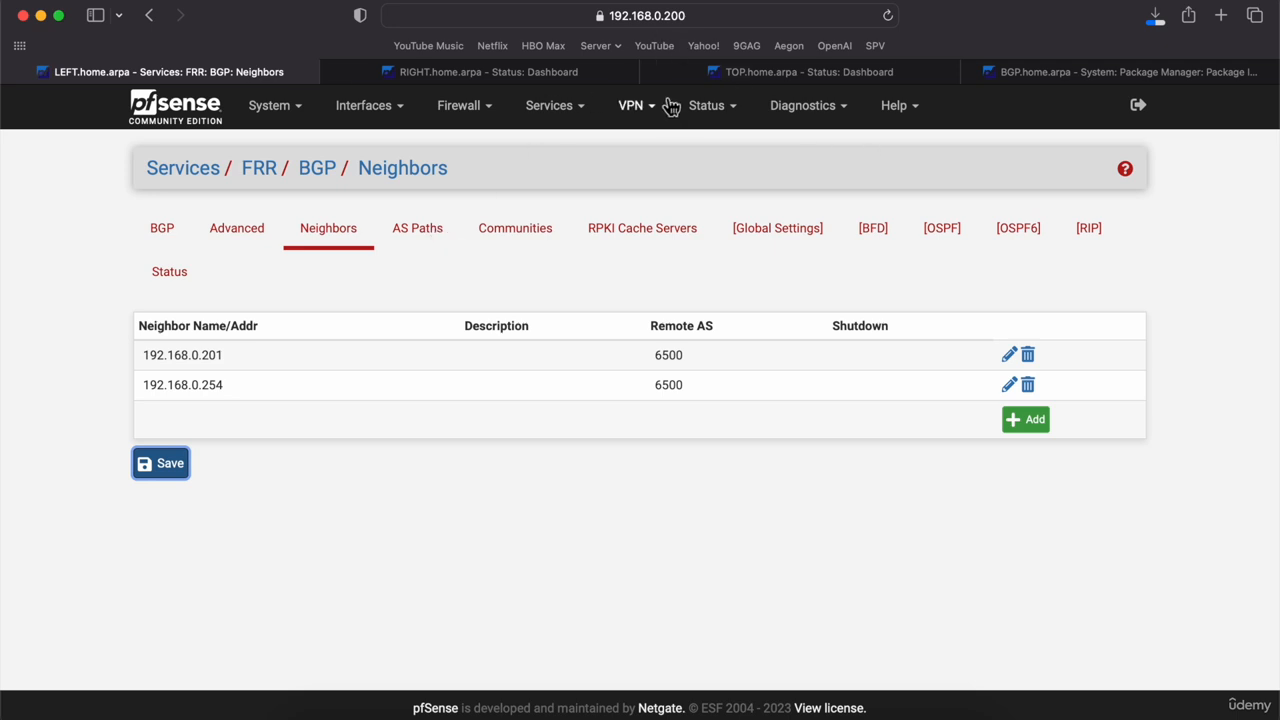
# Step: Open the FRR BGP settings on the RIGHT firewall
pyautogui.click(518, 78)
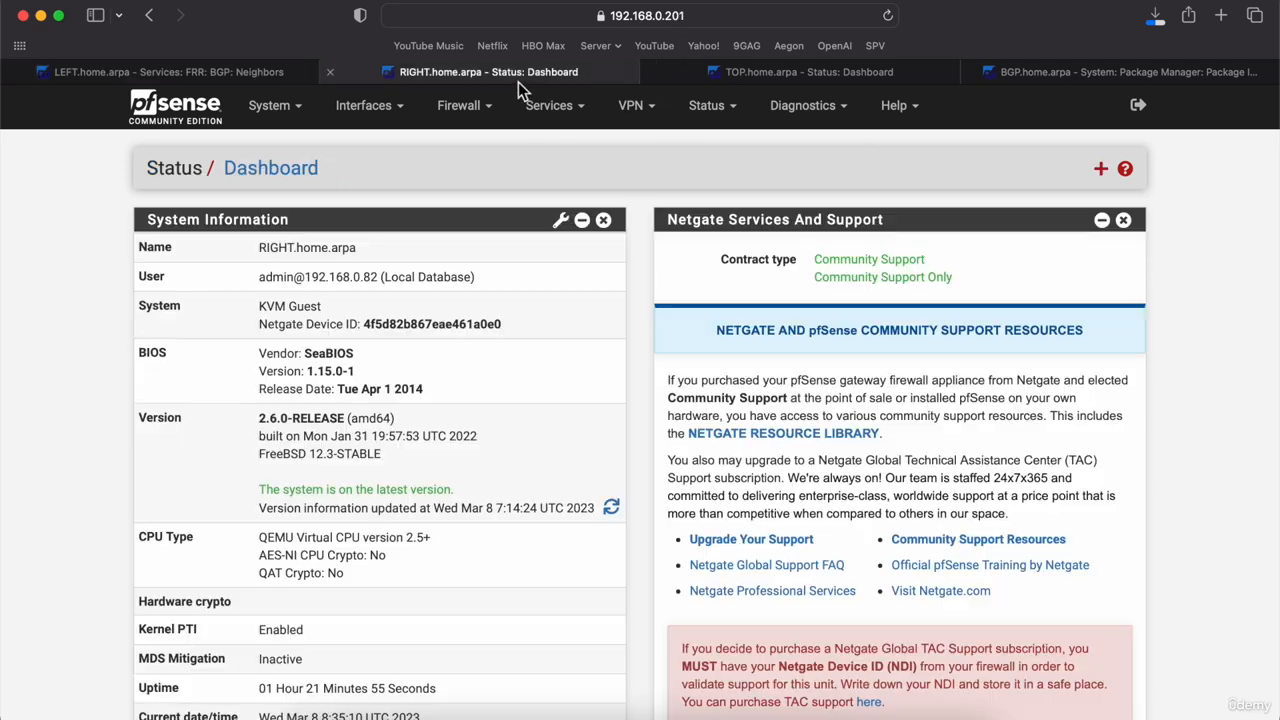
pyautogui.click(572, 116)
pyautogui.click(575, 412)
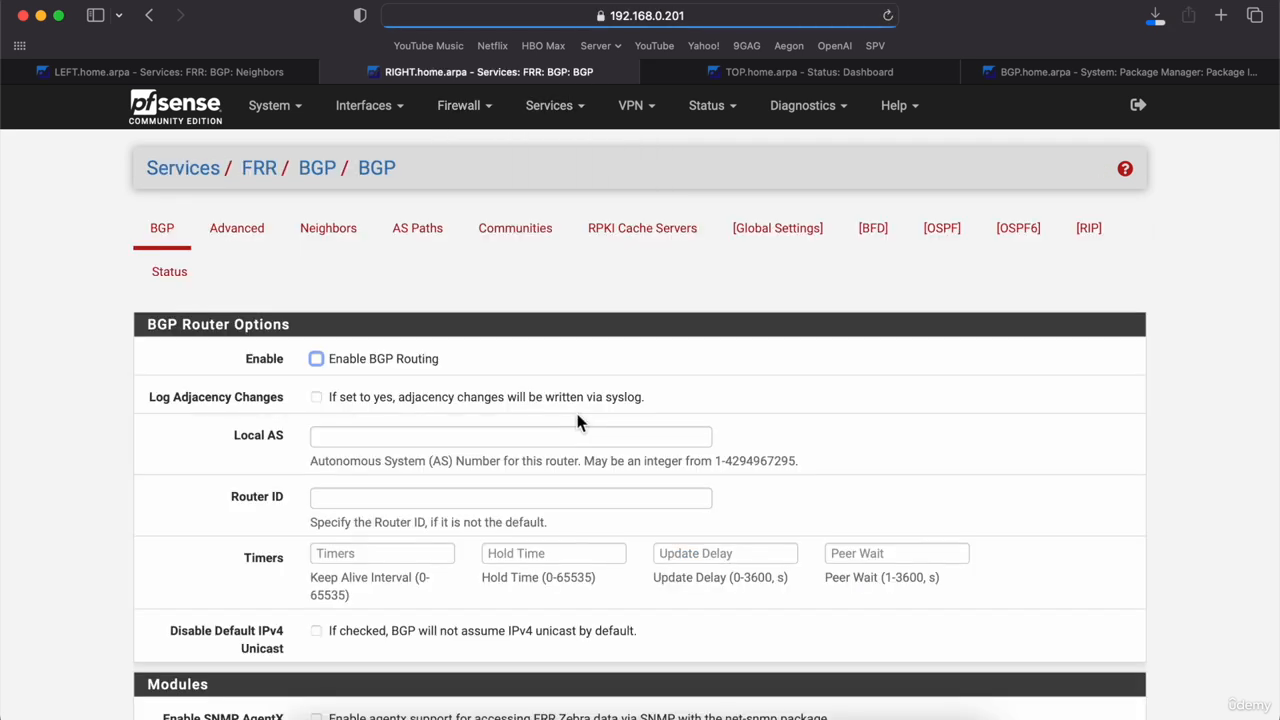
# Step: Enable BGP routing with local AS 6500 and save the settings
pyautogui.click(316, 359)
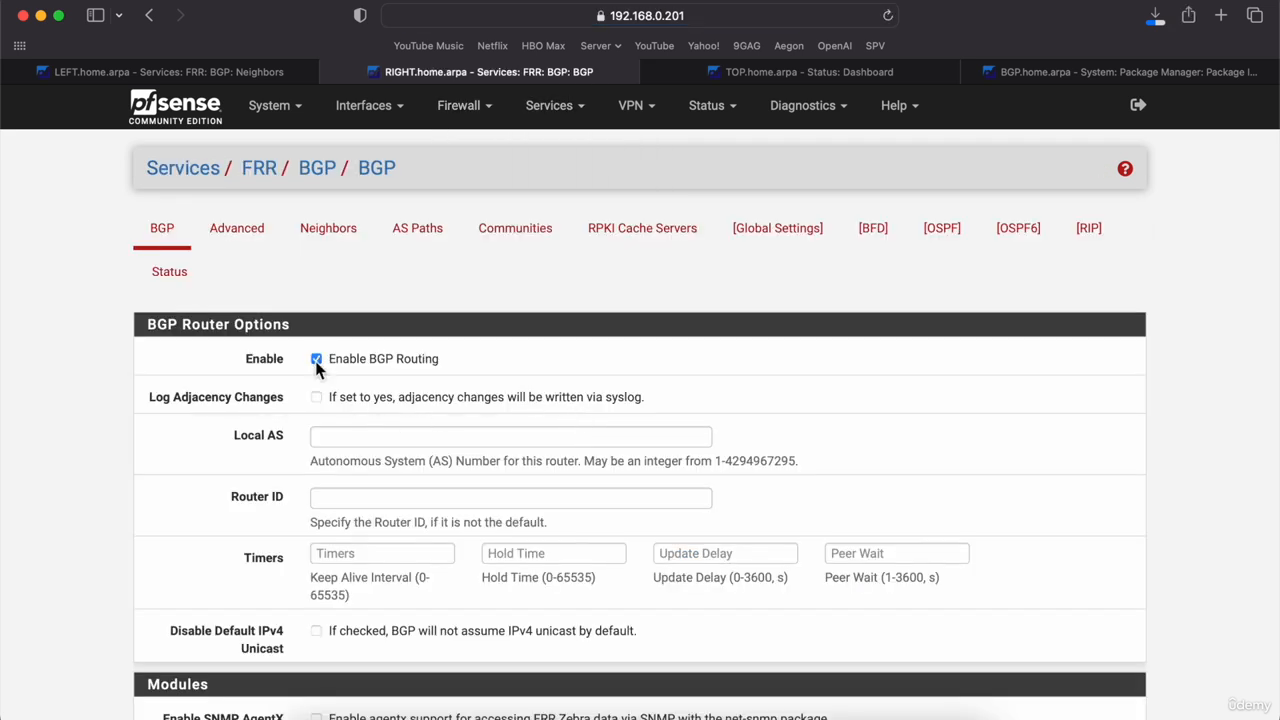
pyautogui.click(361, 437)
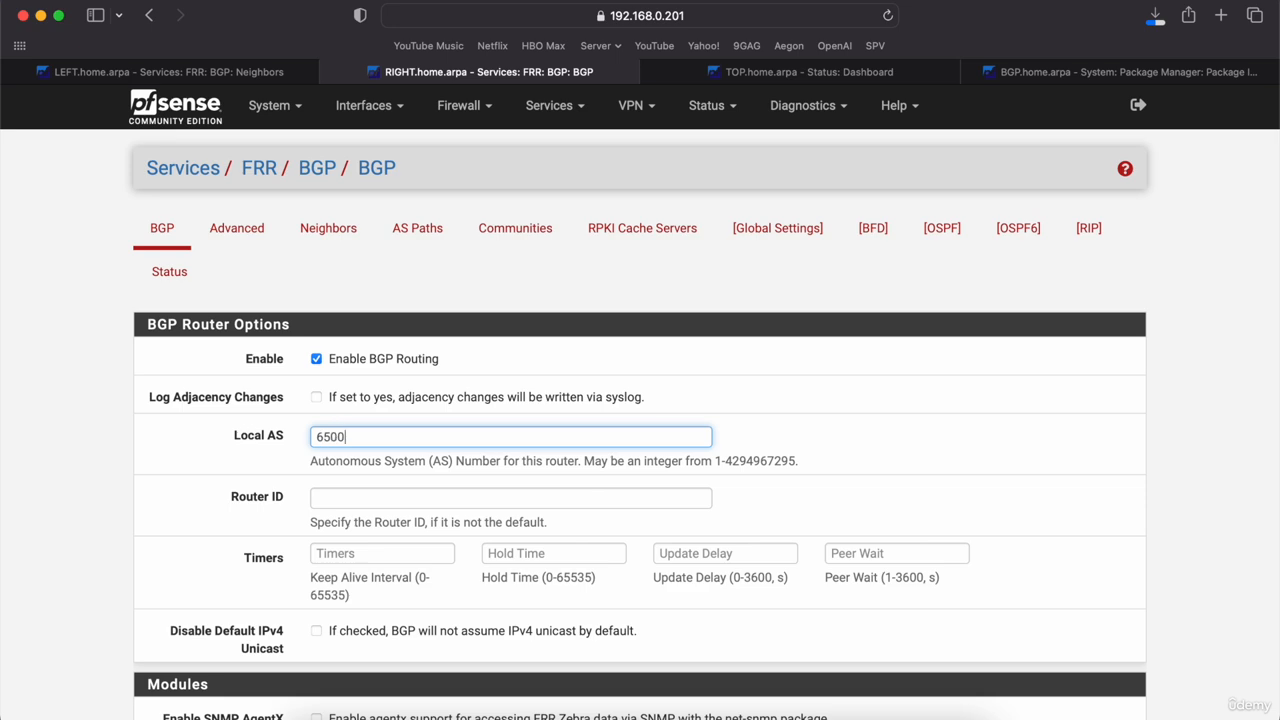
pyautogui.click(68, 550)
pyautogui.scroll(-20, 68, 550)
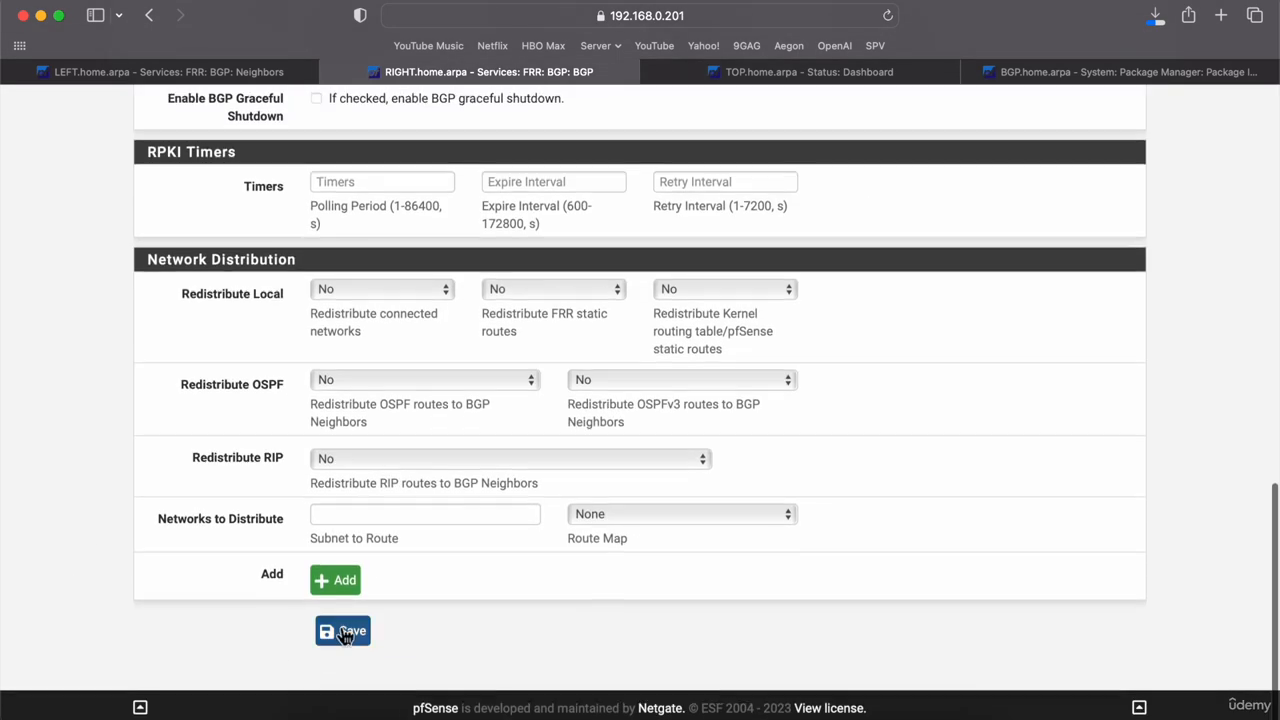
pyautogui.click(343, 630)
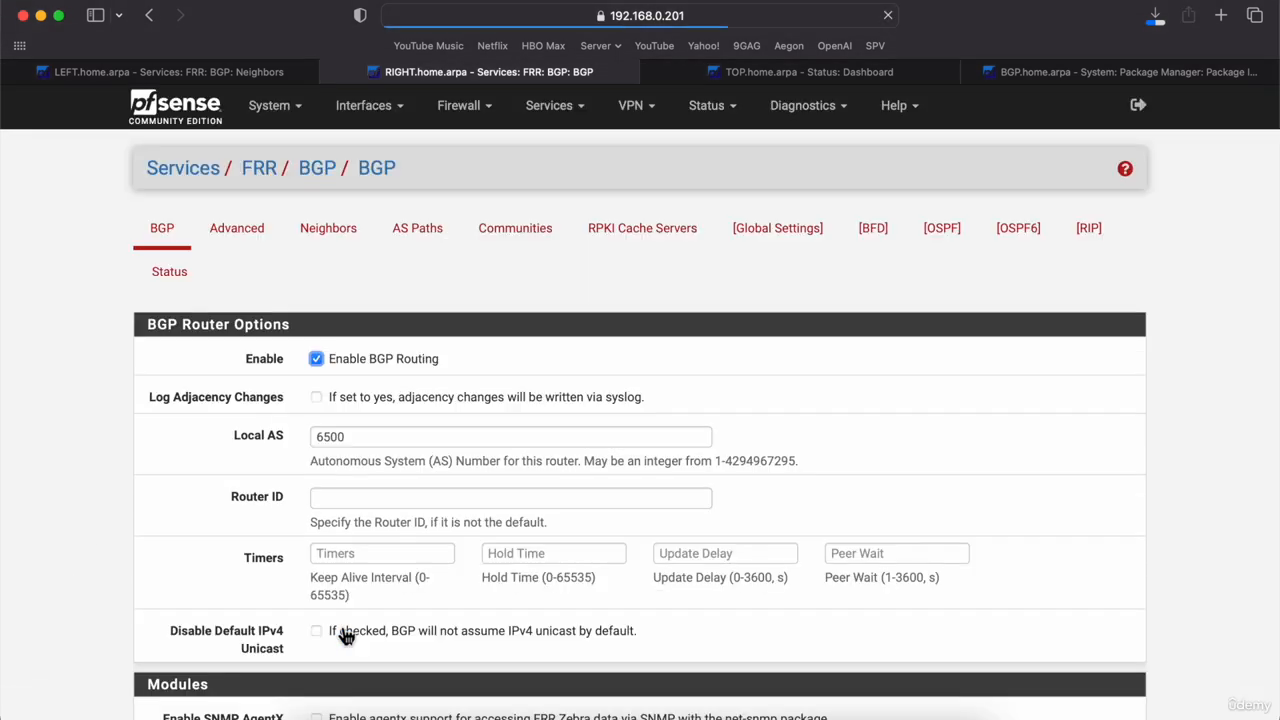
pyautogui.click(333, 230)
# Step: Start a neighbor entry for LEFT at 192.168.0.200 with remote AS 6500
pyautogui.click(1025, 359)
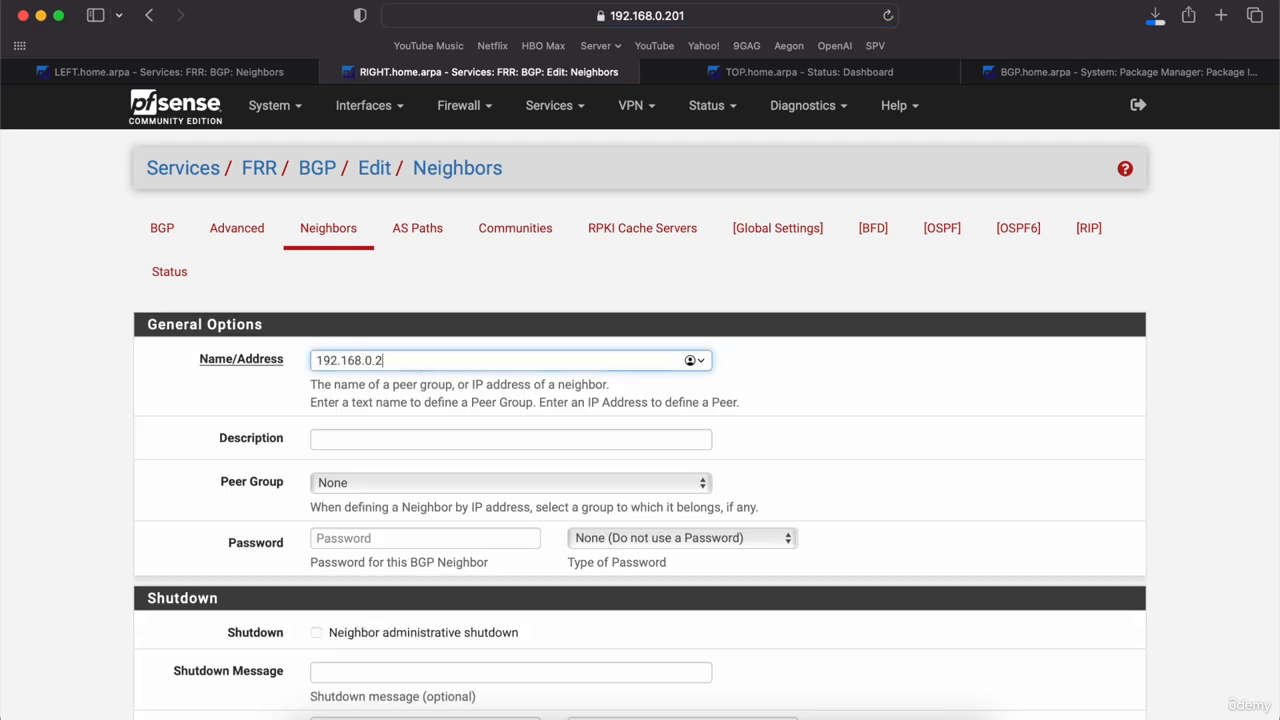
pyautogui.click(94, 74)
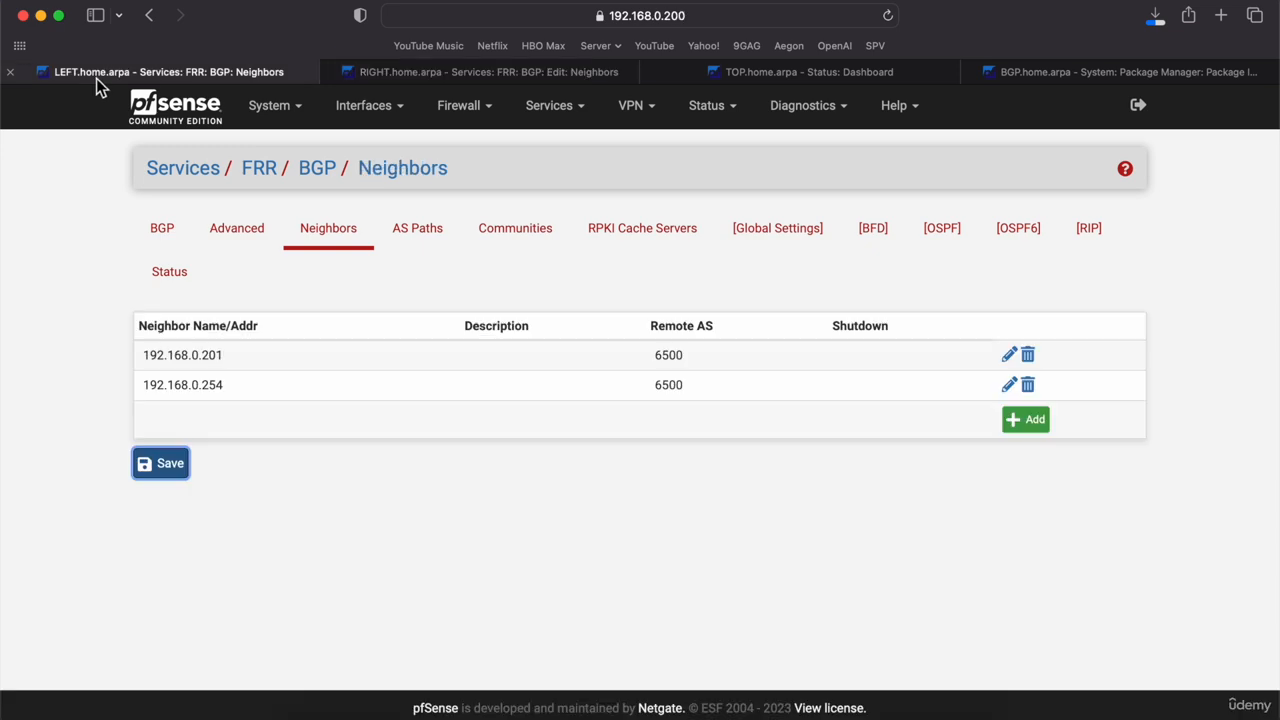
pyautogui.click(476, 76)
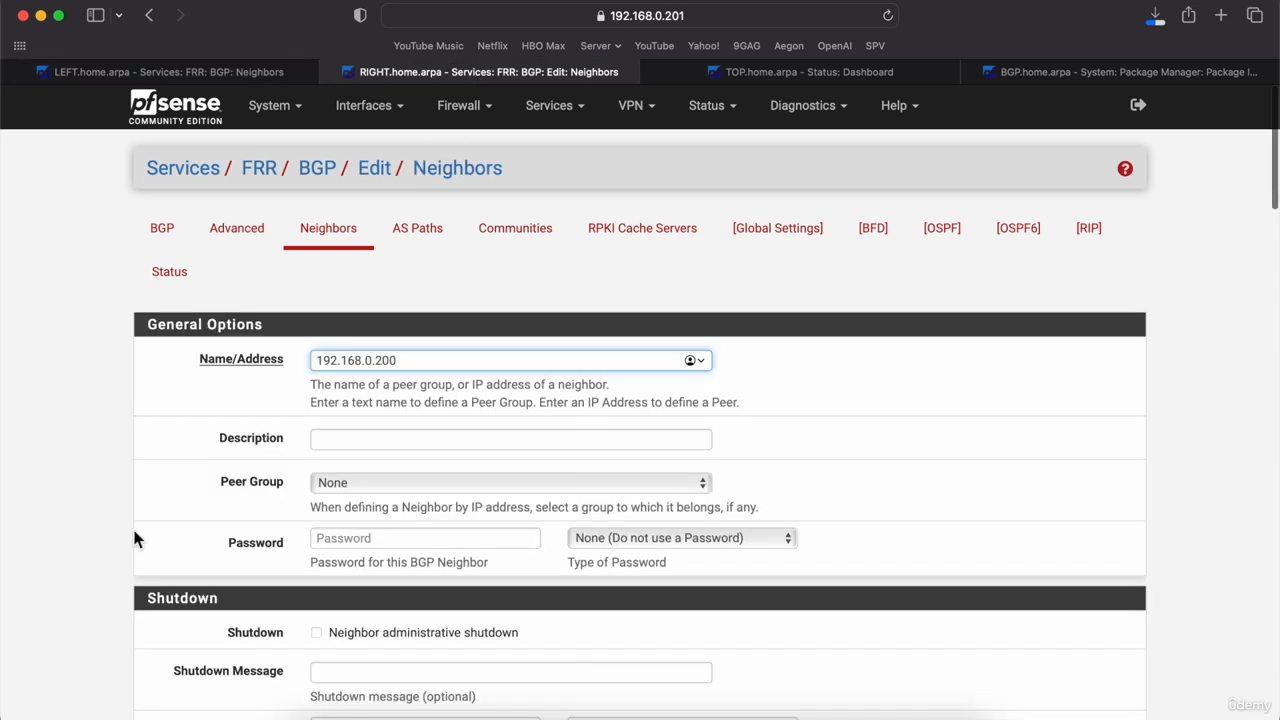
pyautogui.scroll(-5, 134, 534)
pyautogui.scroll(-3, 140, 545)
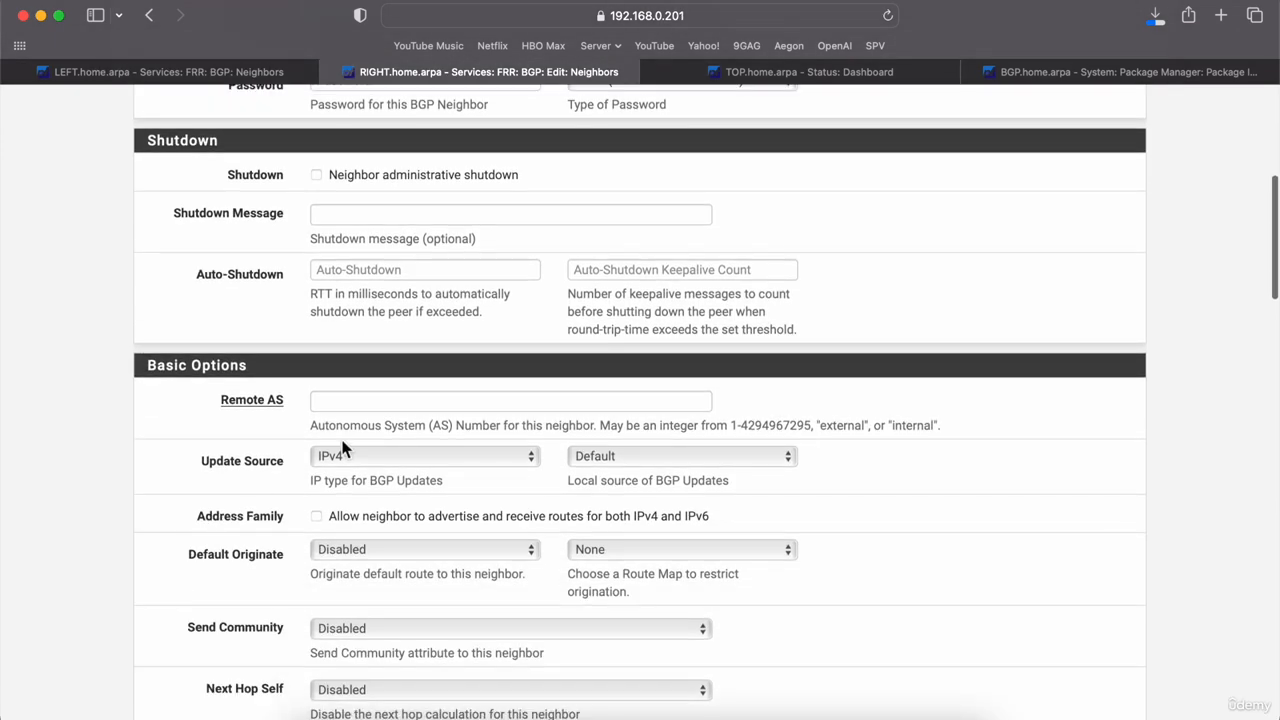
pyautogui.click(385, 401)
pyautogui.write('6500')
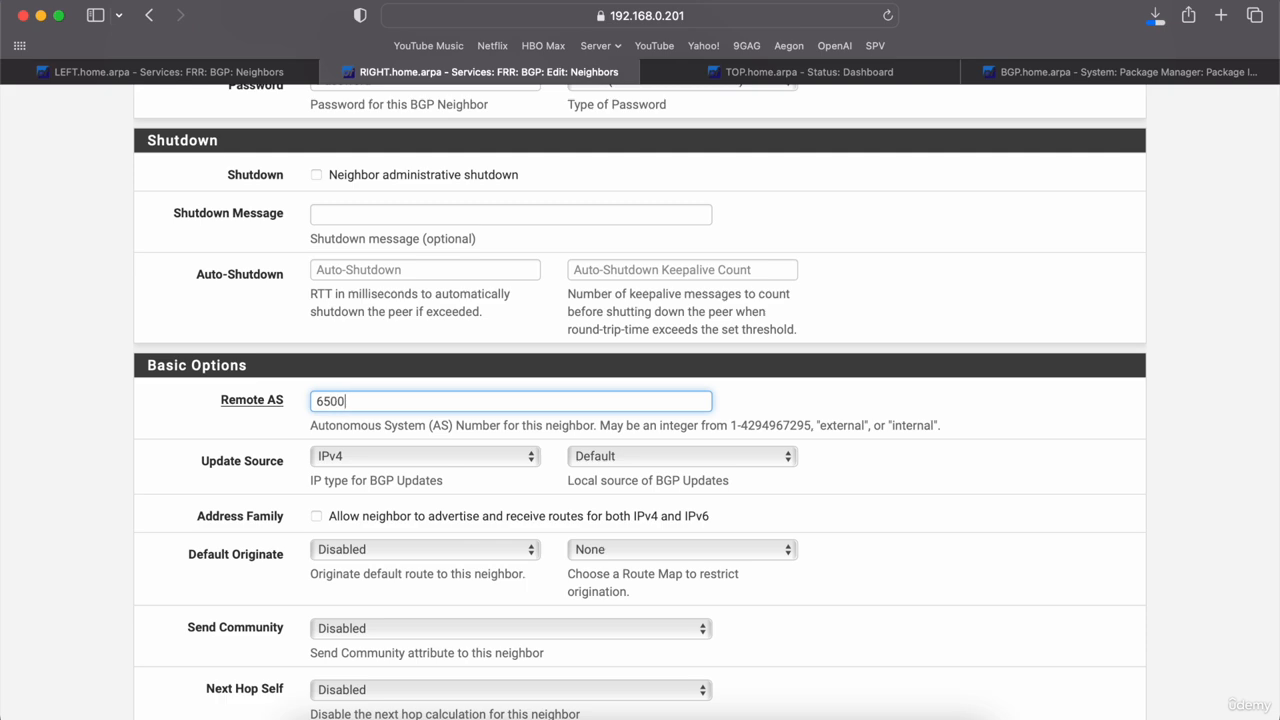
# Step: Set the neighbor's local AS to 6500 and save it
pyautogui.scroll(-10, 121, 534)
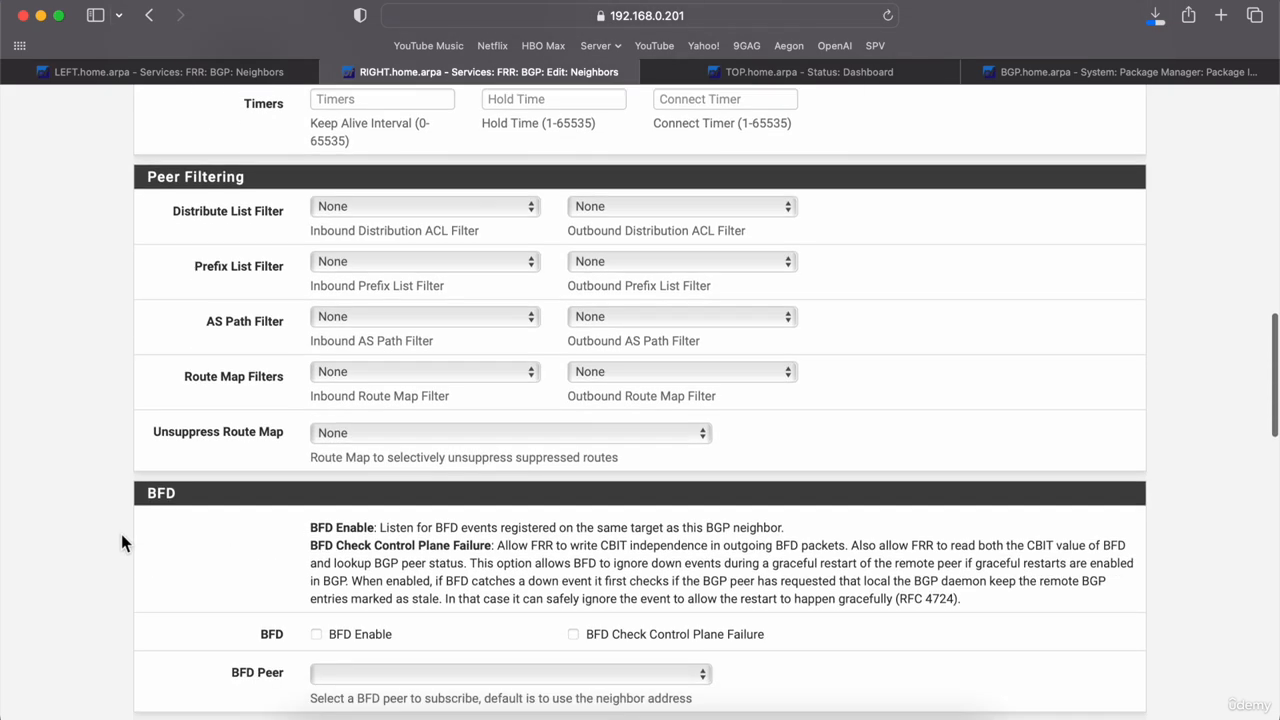
pyautogui.scroll(-8, 245, 585)
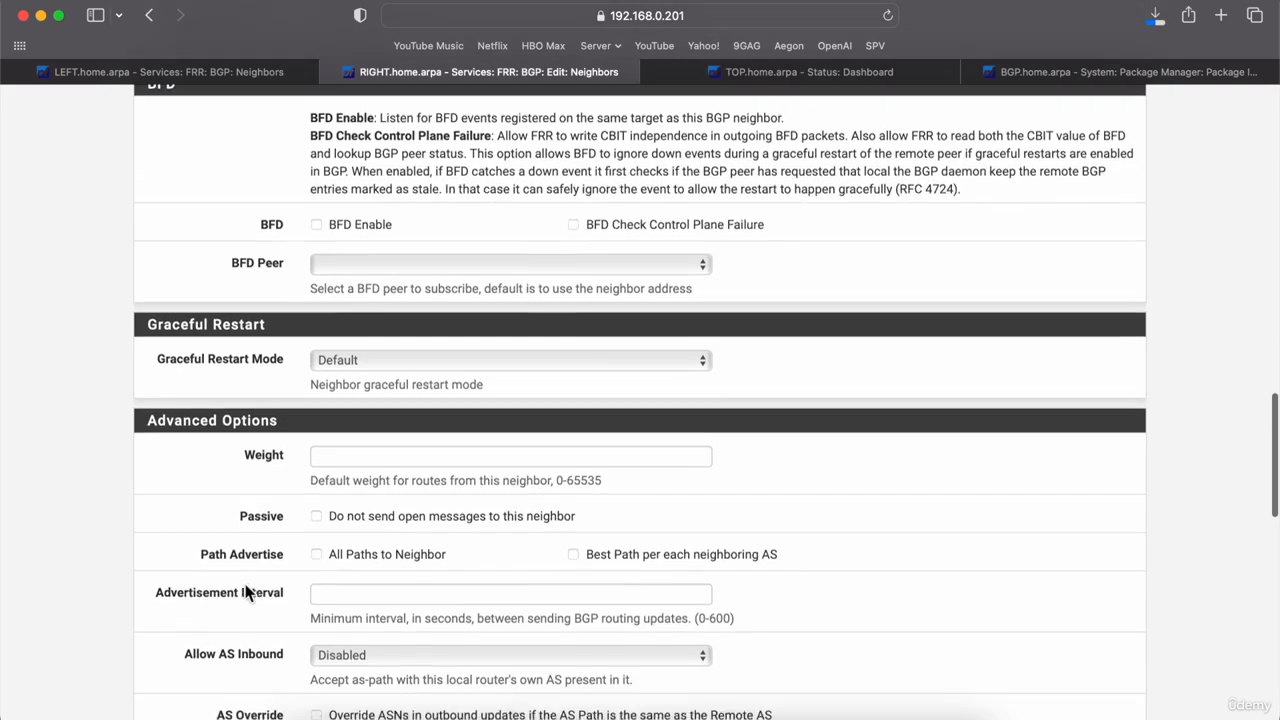
pyautogui.scroll(-5, 245, 591)
pyautogui.scroll(-5, 280, 630)
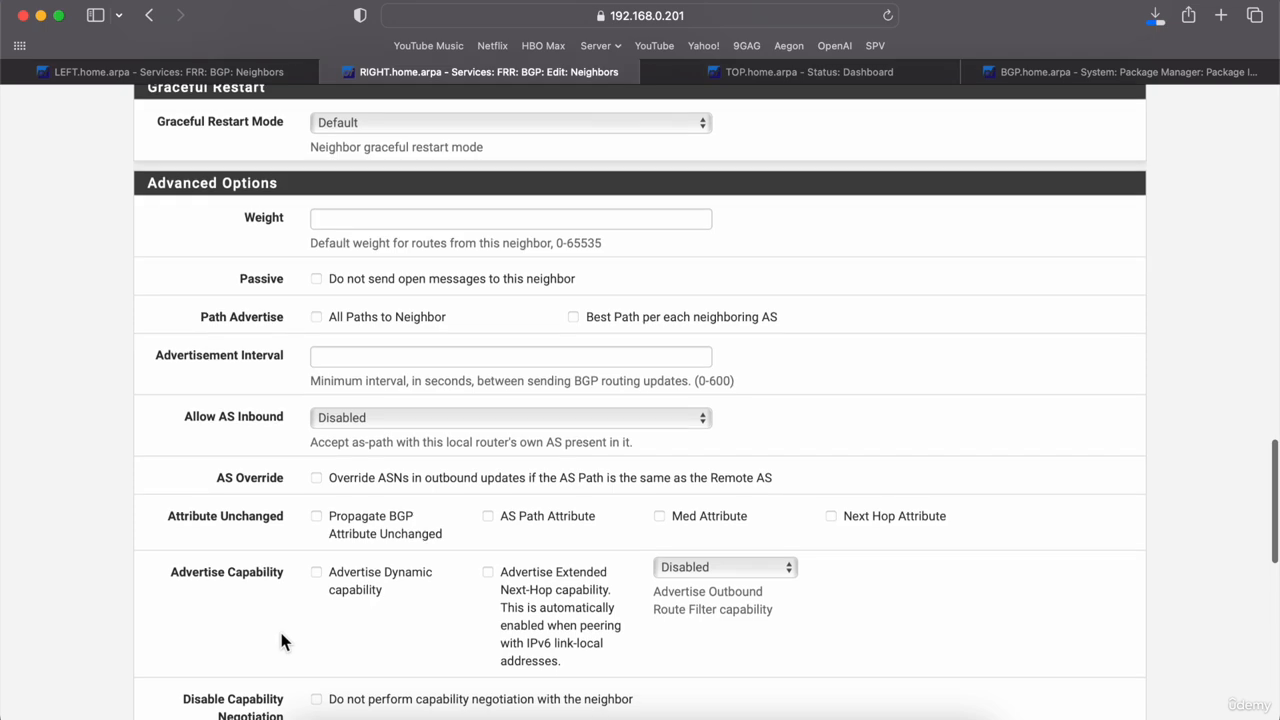
pyautogui.scroll(-9, 281, 640)
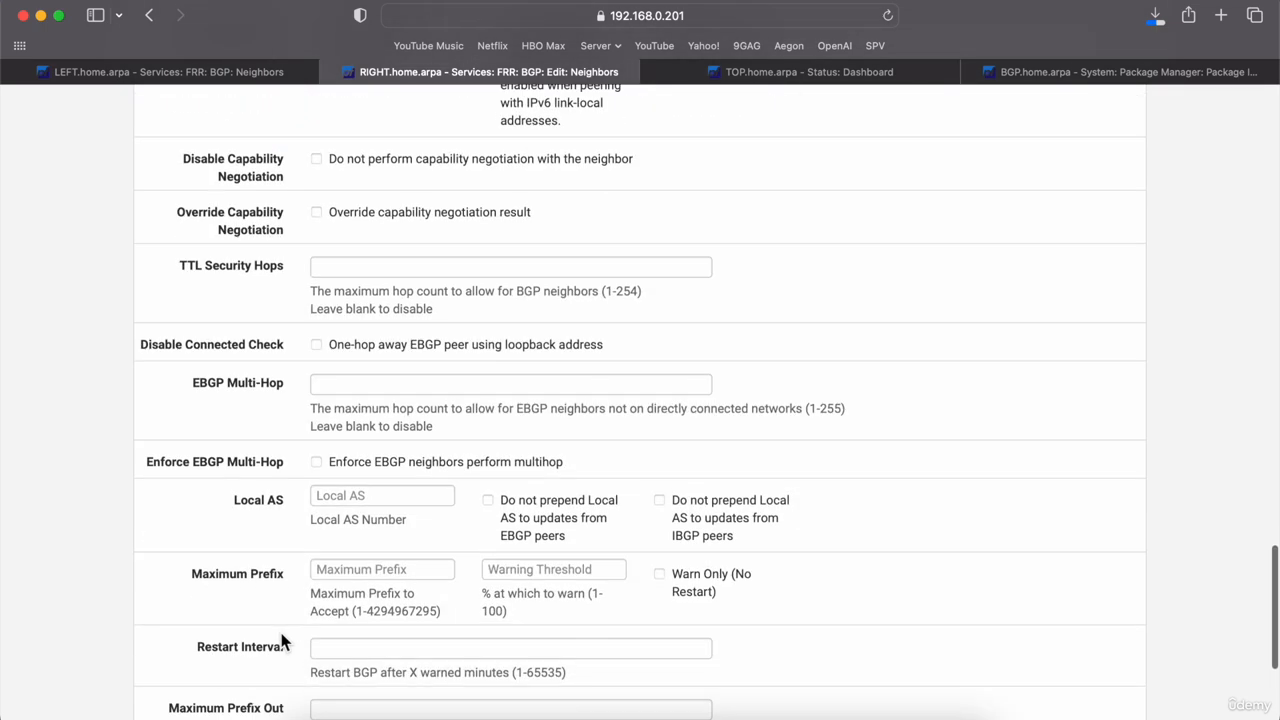
pyautogui.click(395, 452)
pyautogui.write('6500')
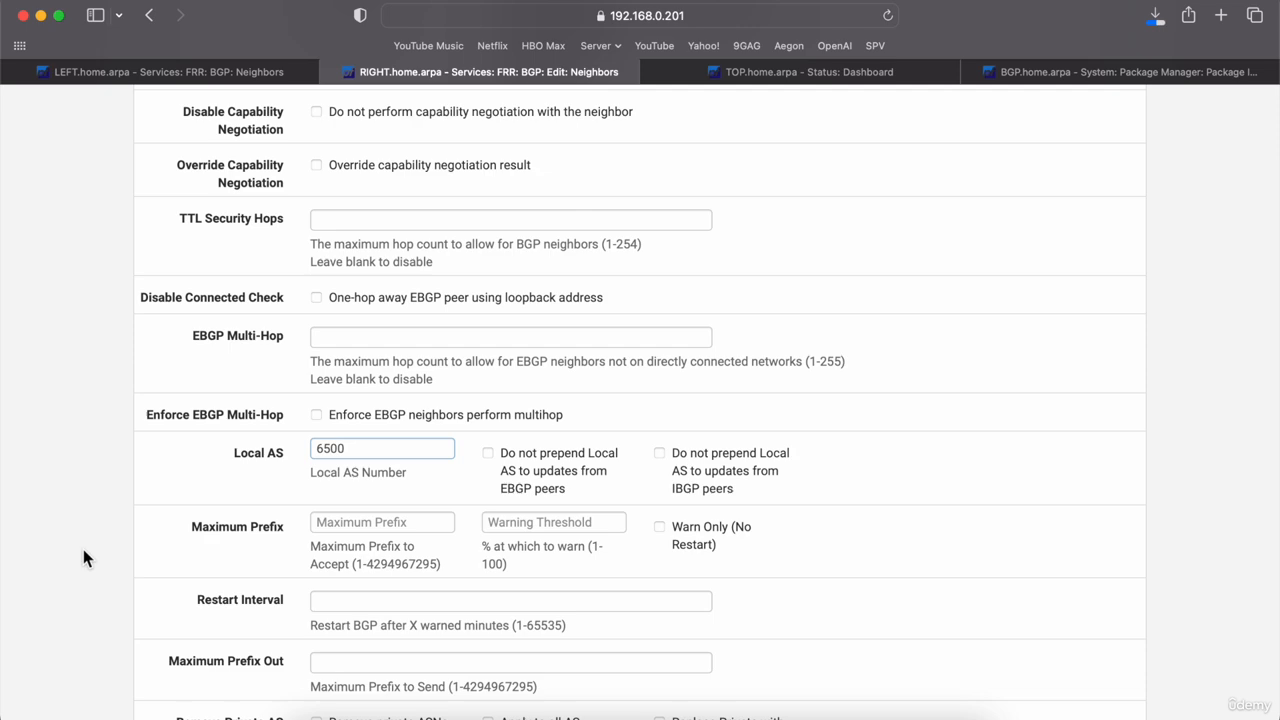
pyautogui.scroll(-5, 83, 549)
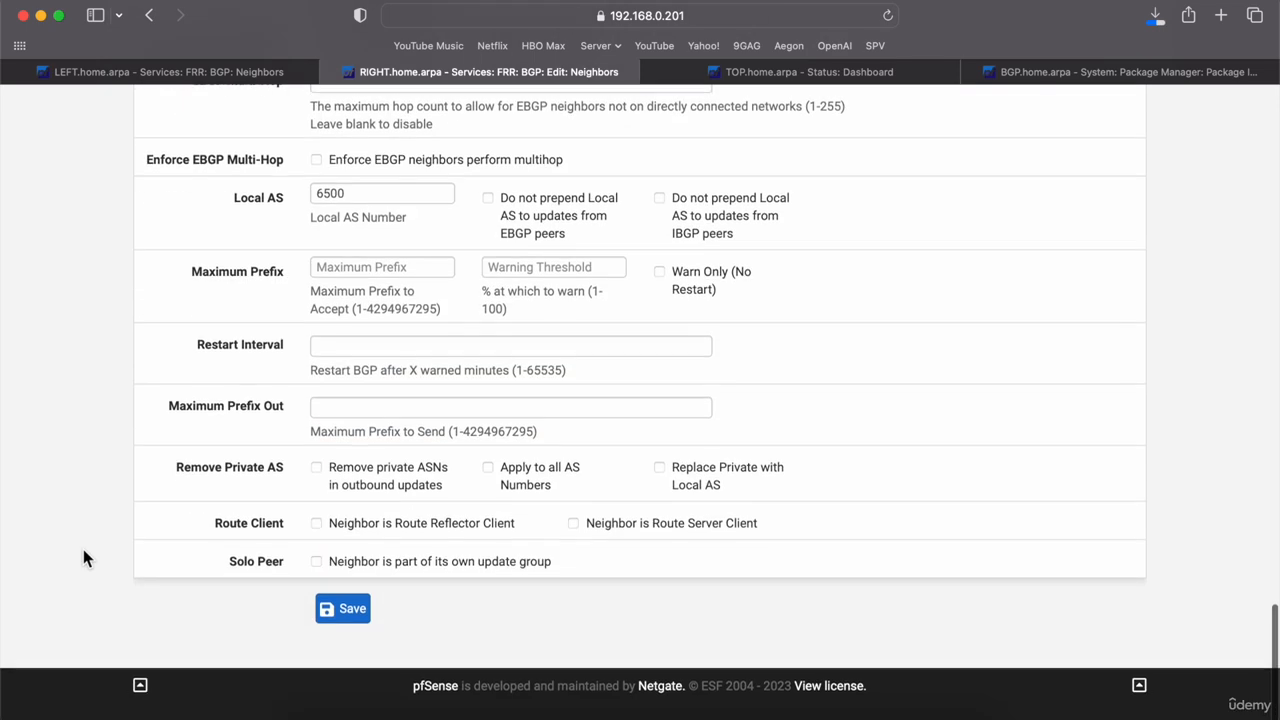
pyautogui.click(349, 632)
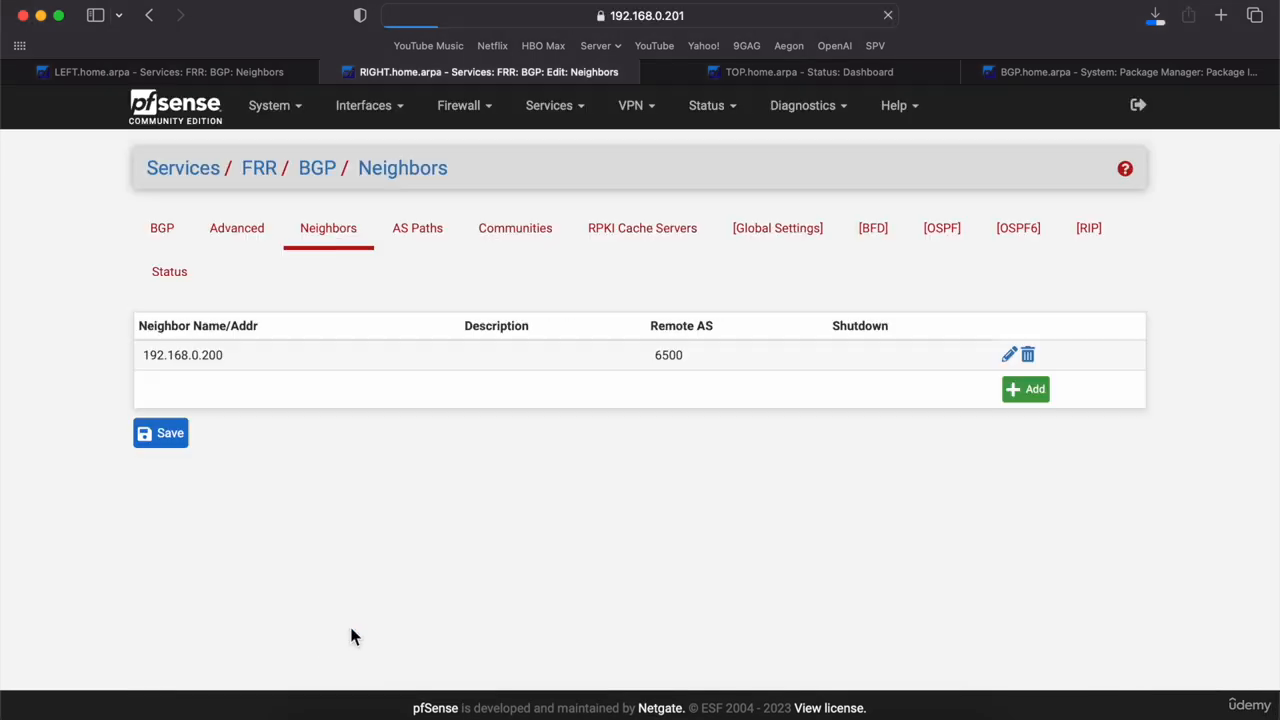
# Step: Start a new BGP neighbor 192.168.0.254 with remote AS 6500
pyautogui.click(1033, 394)
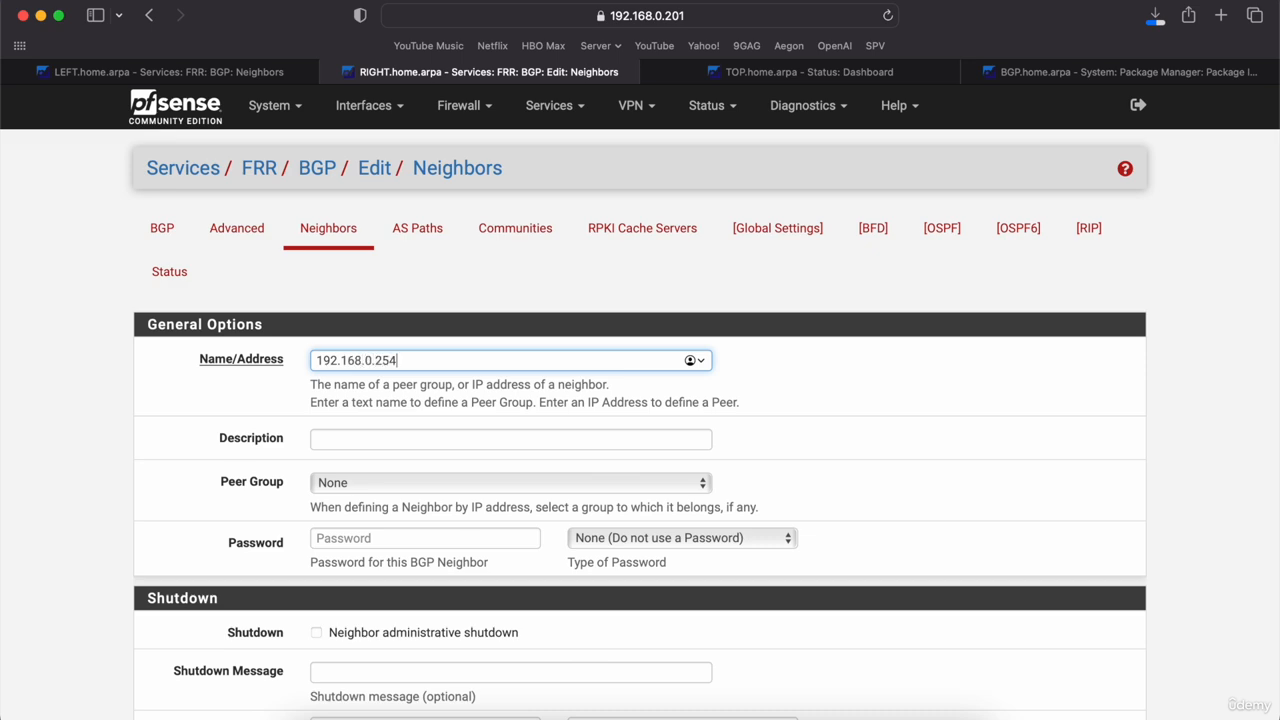
pyautogui.scroll(-4, 560, 394)
pyautogui.scroll(-6, 485, 470)
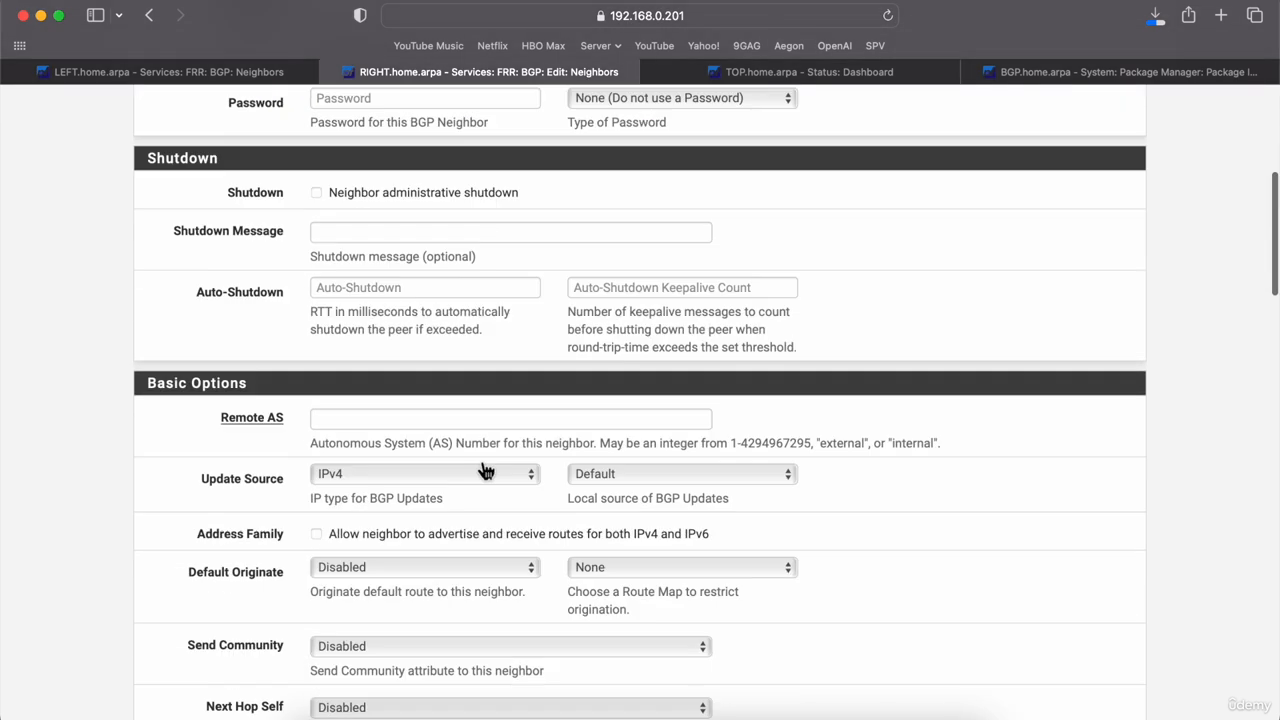
pyautogui.scroll(-2, 485, 470)
pyautogui.click(400, 328)
pyautogui.write('65')
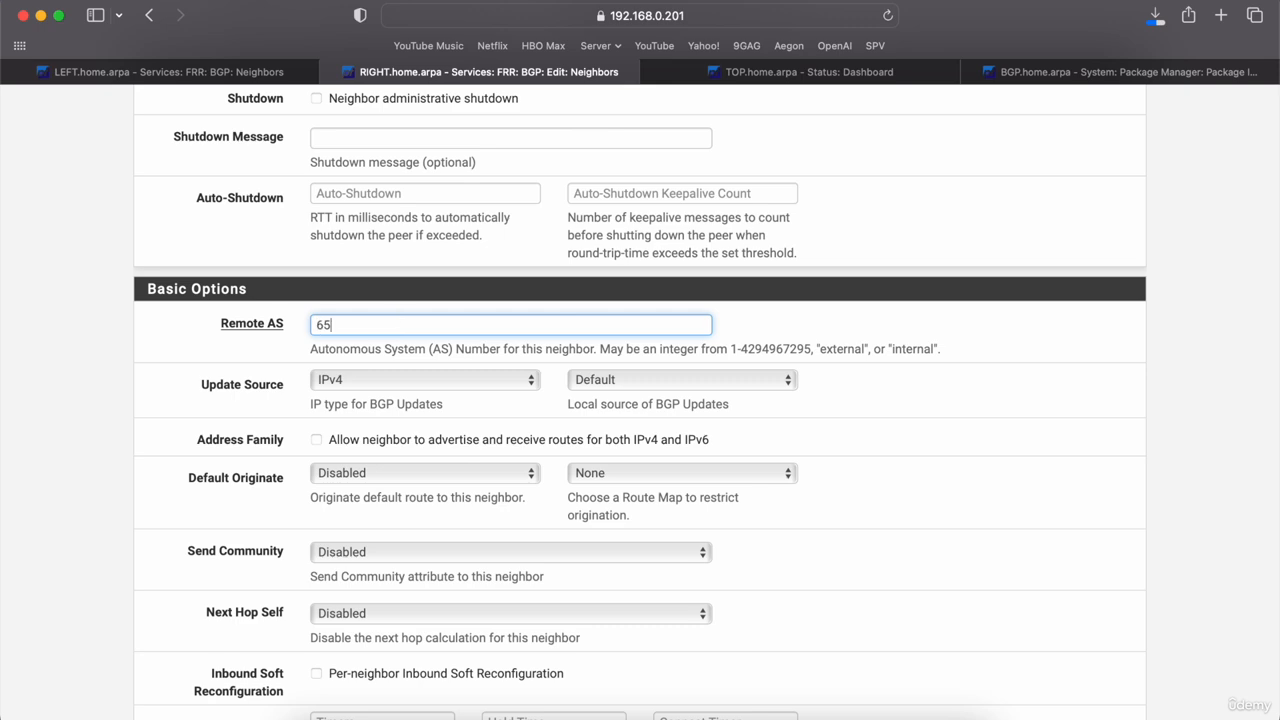
pyautogui.write('00')
# Step: Set the neighbor's local AS to 6500 and save it
pyautogui.scroll(-15, 73, 441)
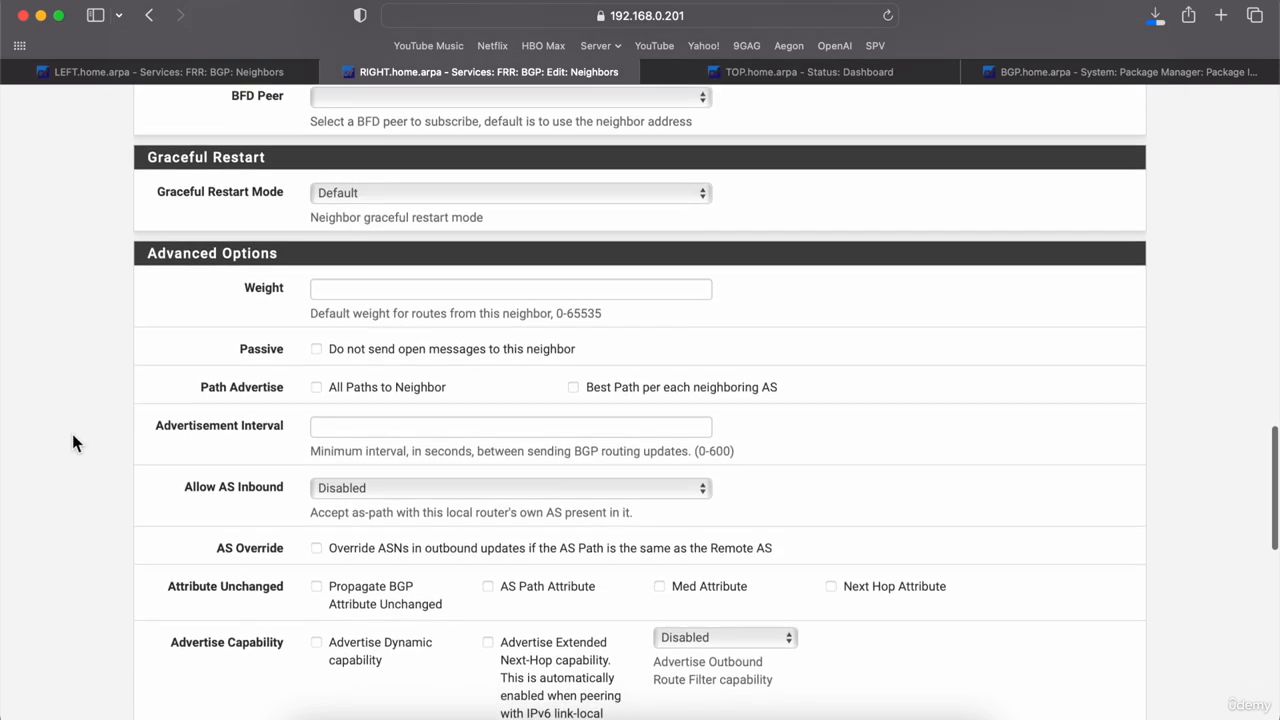
pyautogui.scroll(-7, 71, 430)
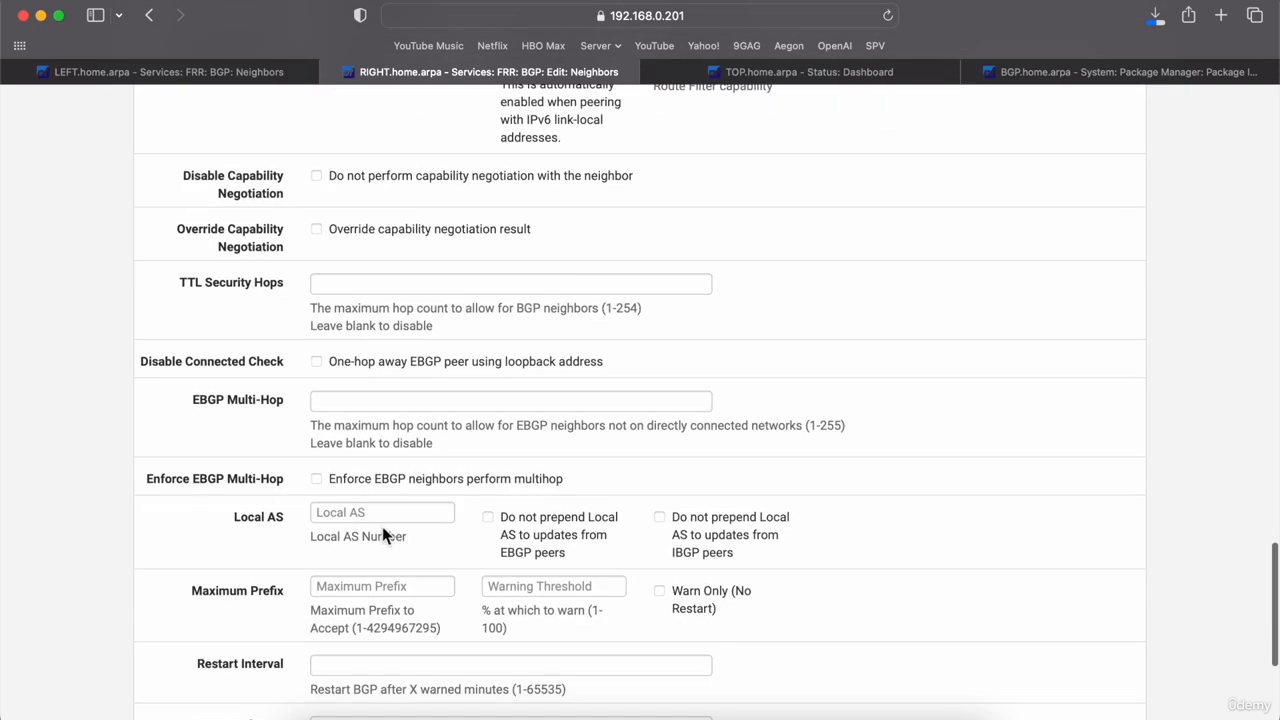
pyautogui.click(382, 513)
pyautogui.write('6')
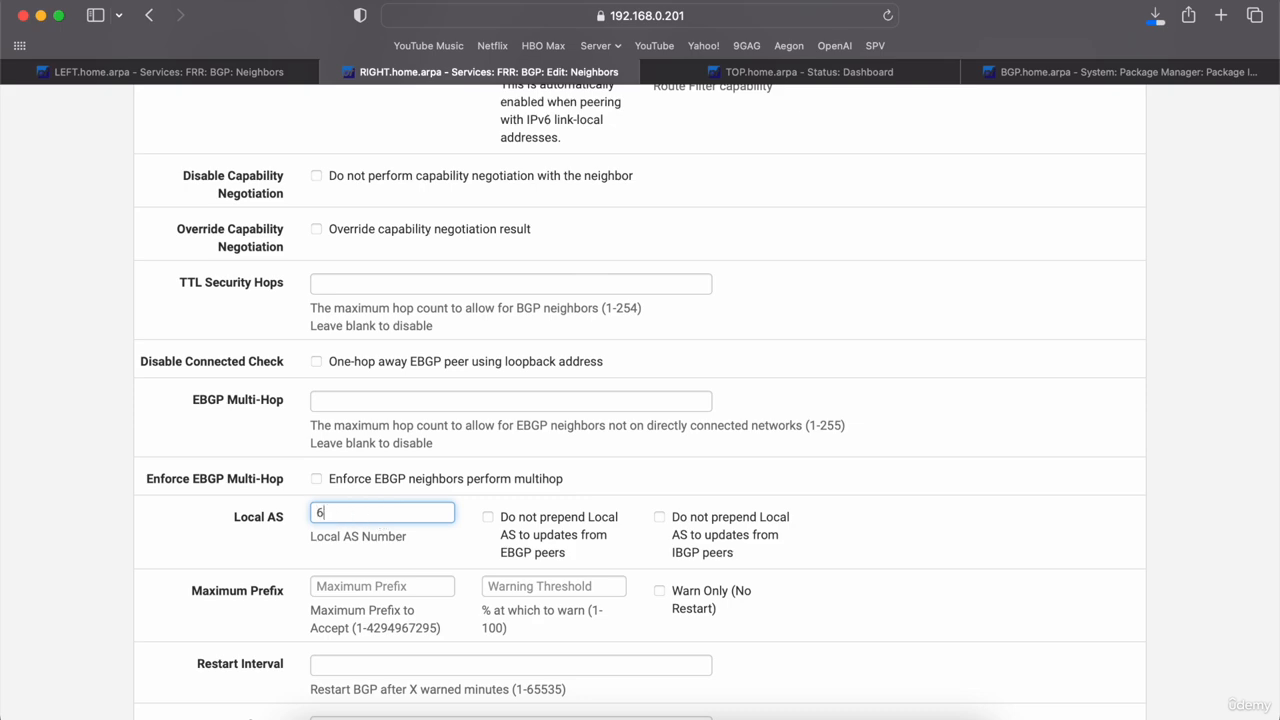
pyautogui.write('500')
pyautogui.click(123, 561)
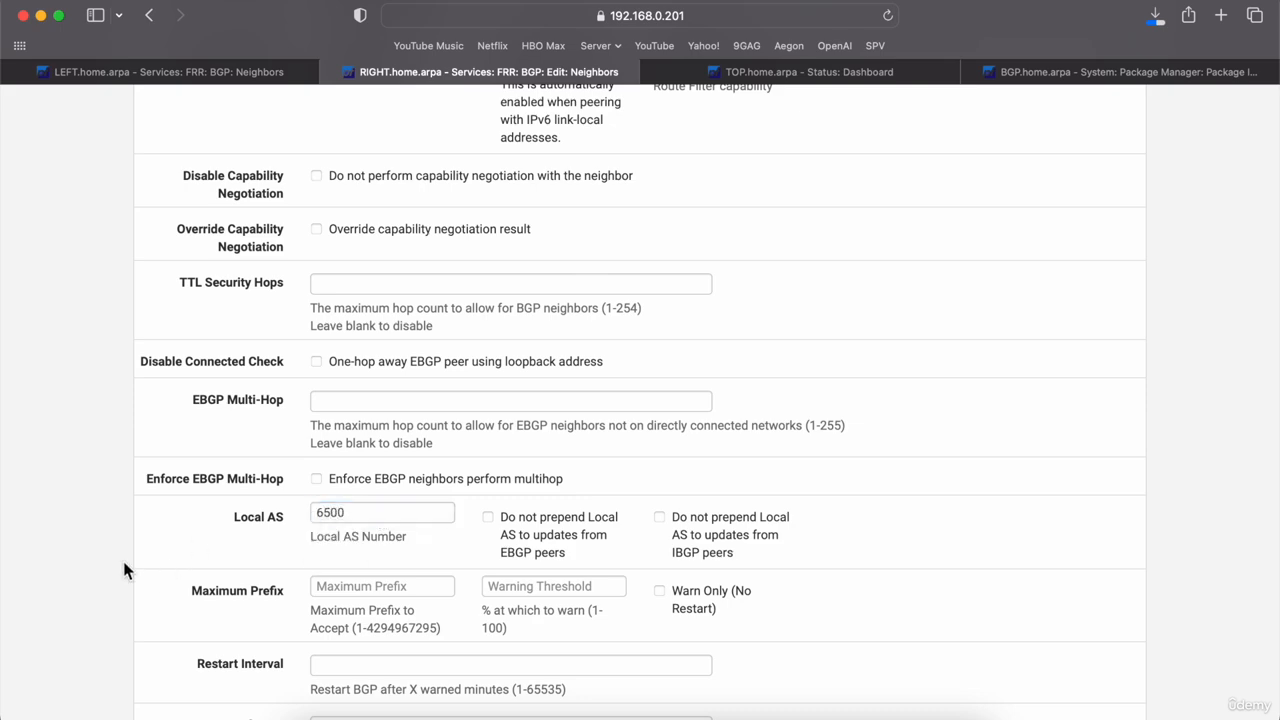
pyautogui.scroll(-5, 123, 561)
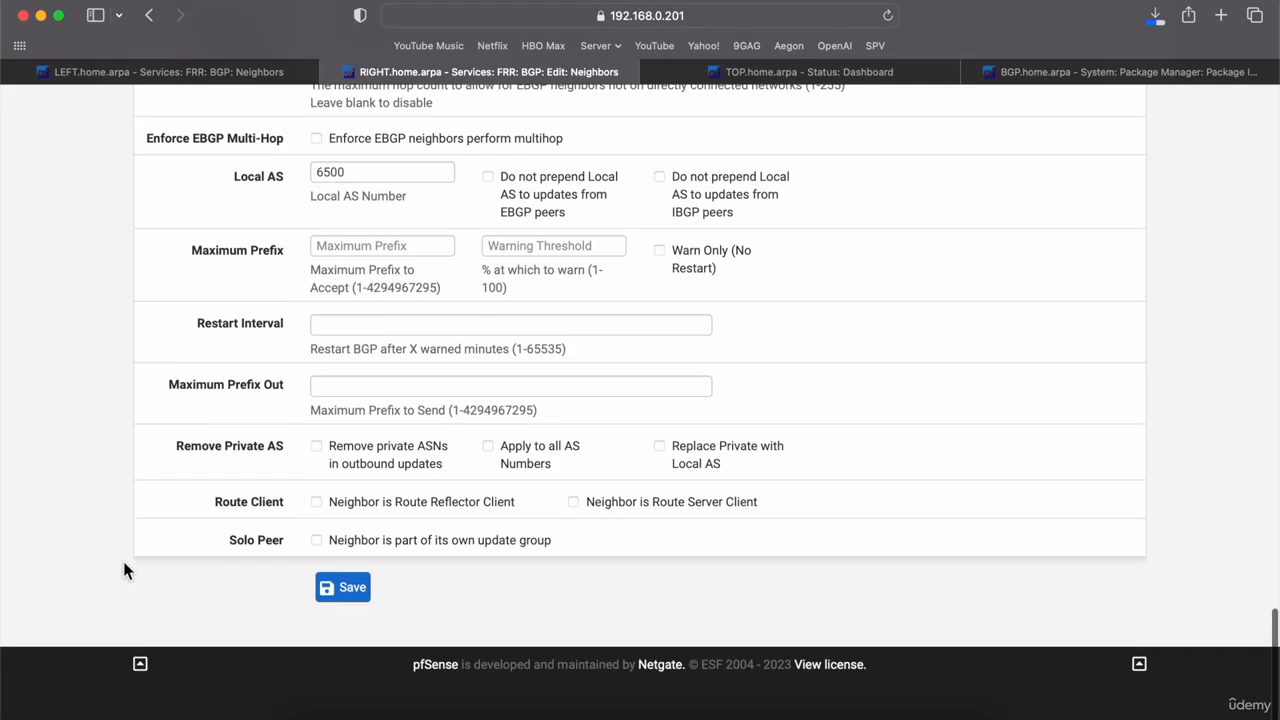
pyautogui.click(355, 632)
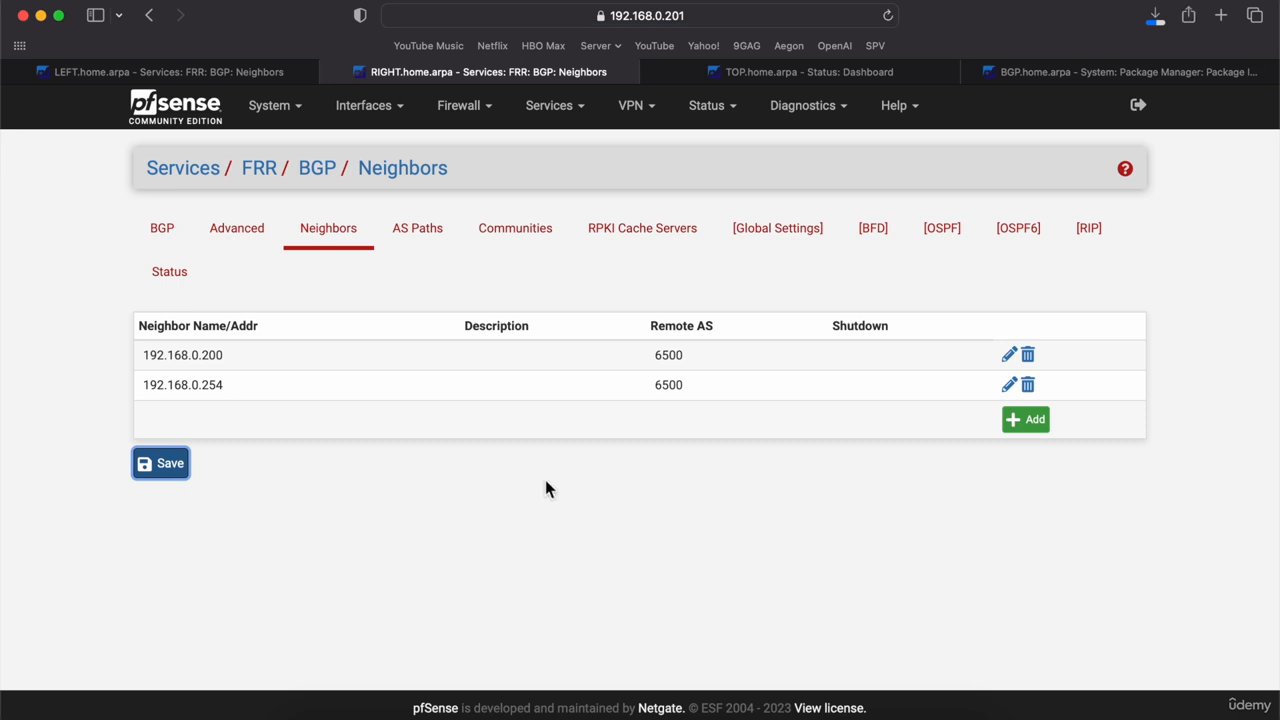
# Step: Check RIGHT's FRR BGP status, which says BGP is not enabled, then visit the BFD page
pyautogui.click(168, 282)
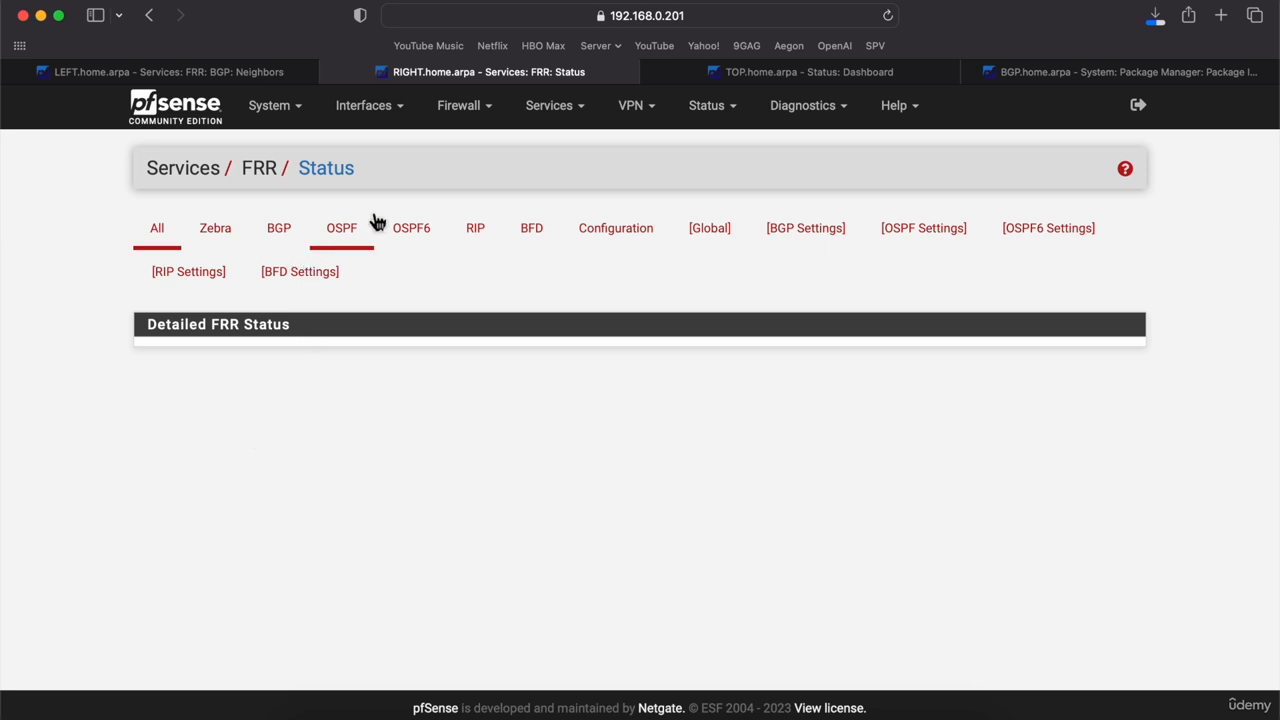
pyautogui.click(289, 245)
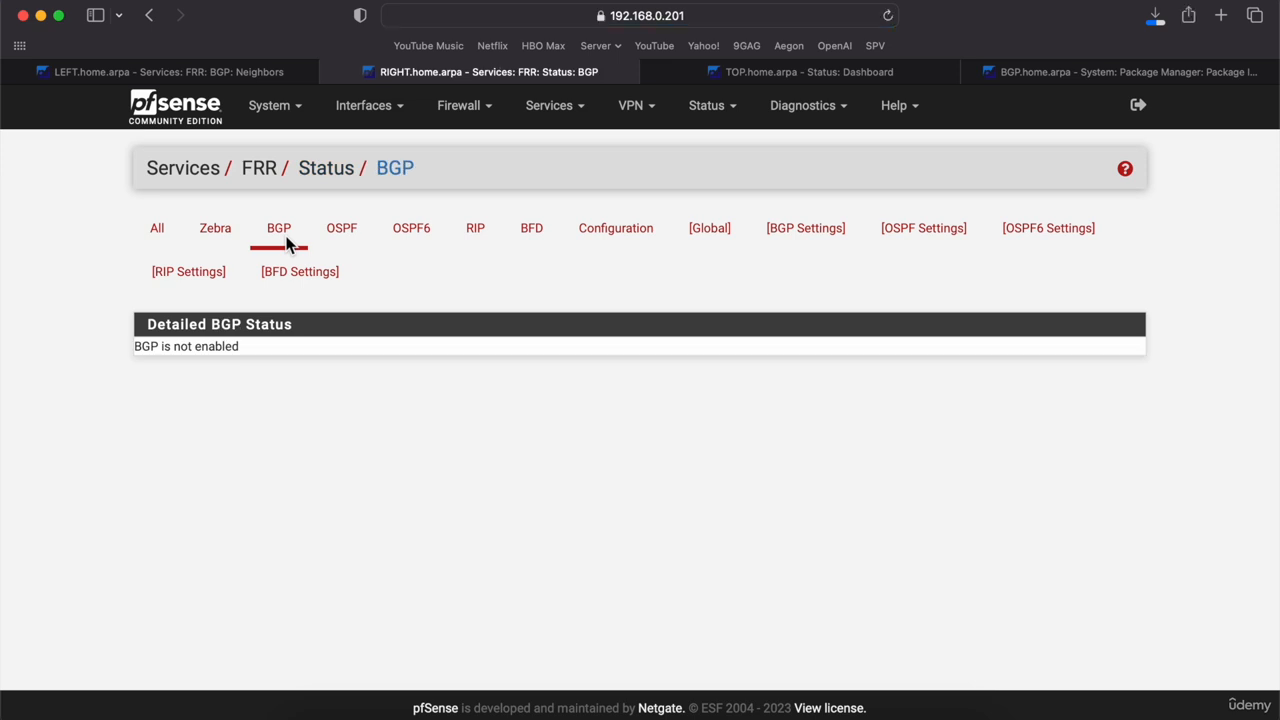
pyautogui.click(487, 120)
pyautogui.click(549, 106)
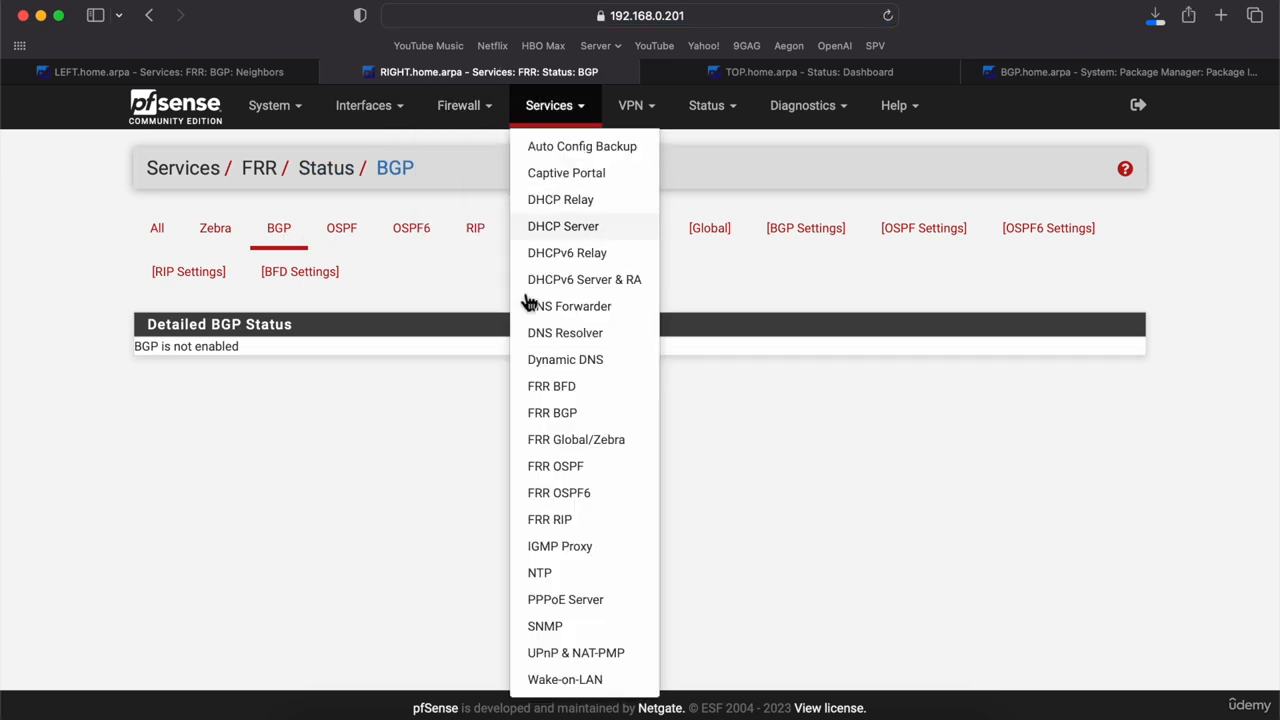
pyautogui.click(550, 388)
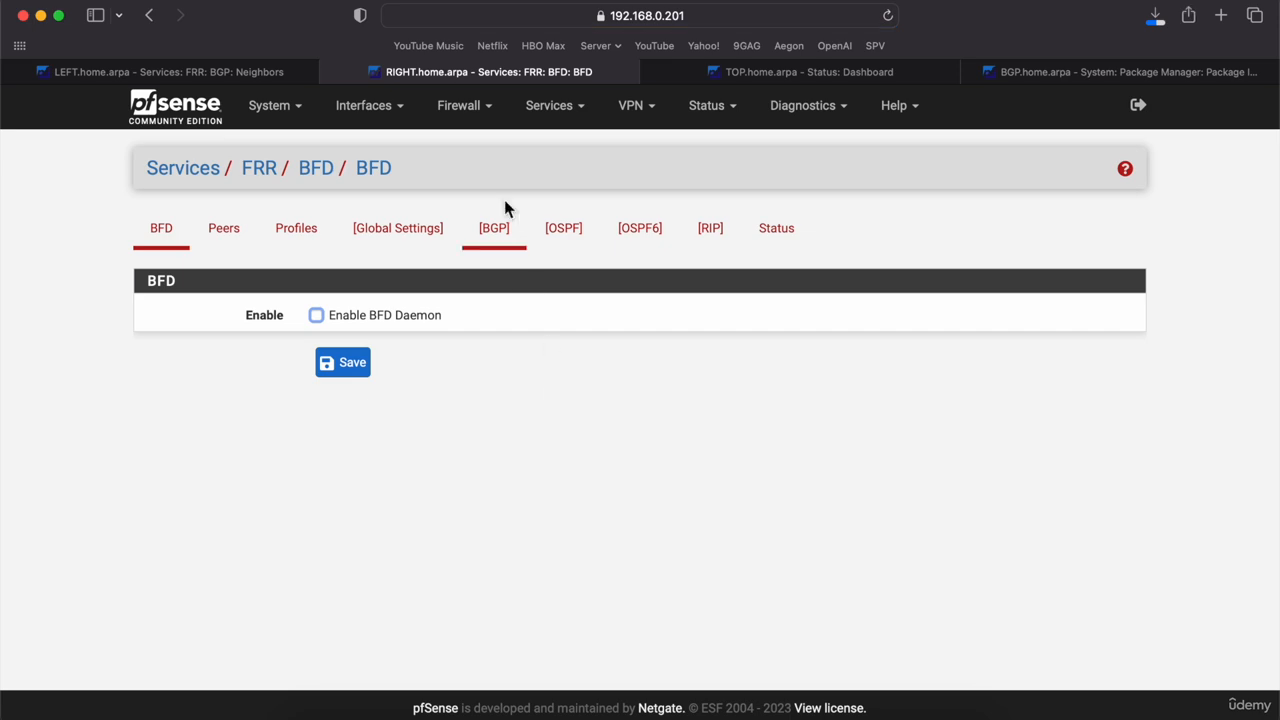
# Step: Go from the BGP Advanced tab to RIGHT's FRR Global Settings page
pyautogui.click(566, 112)
pyautogui.click(566, 416)
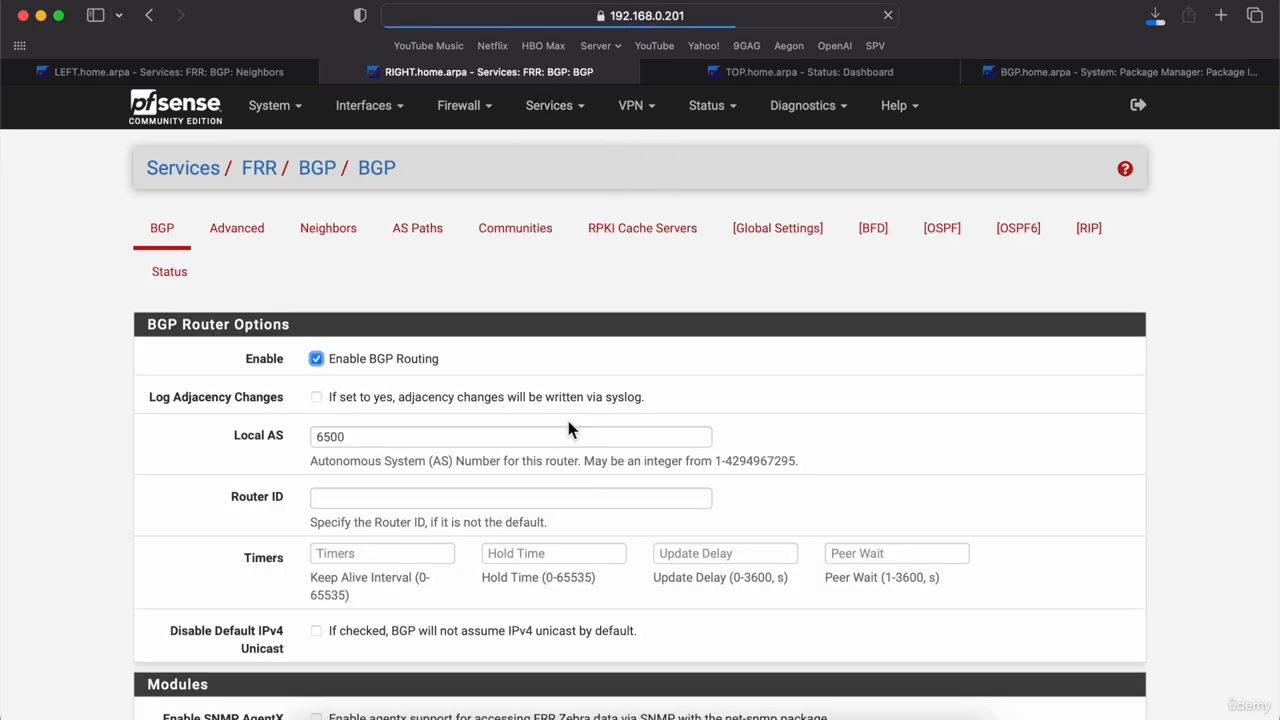
pyautogui.scroll(-10, 568, 425)
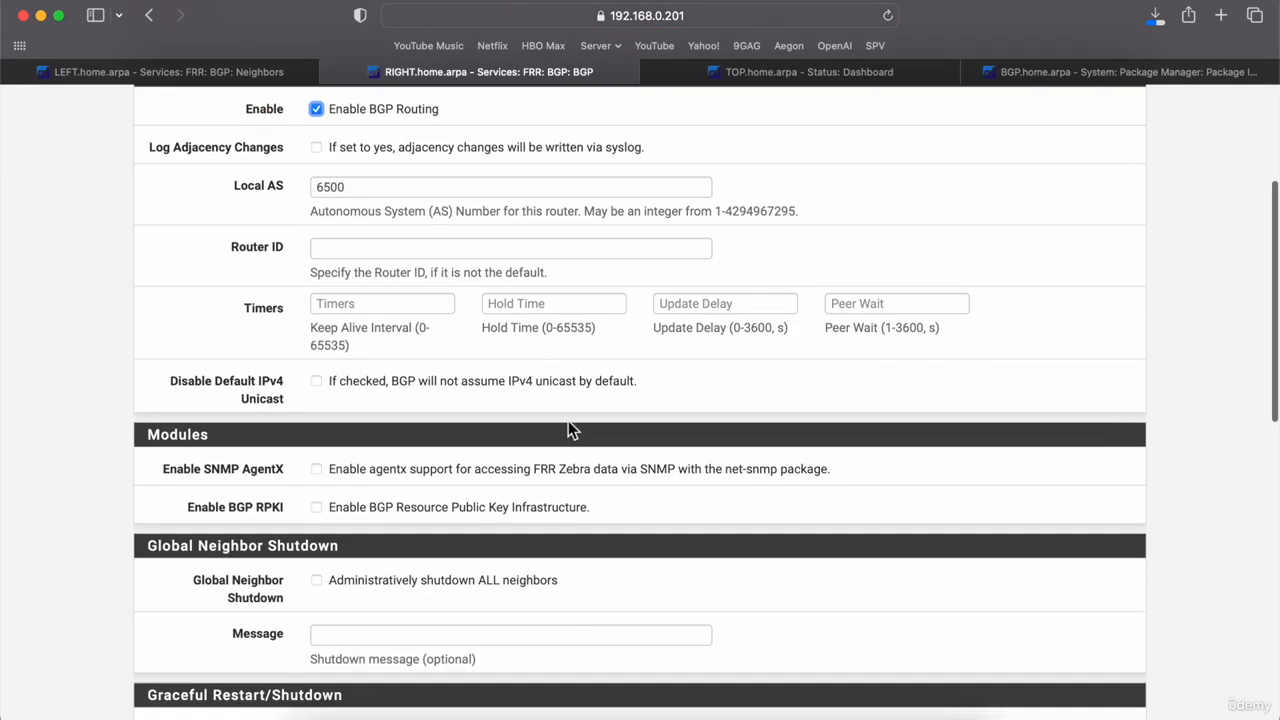
pyautogui.scroll(10, 568, 428)
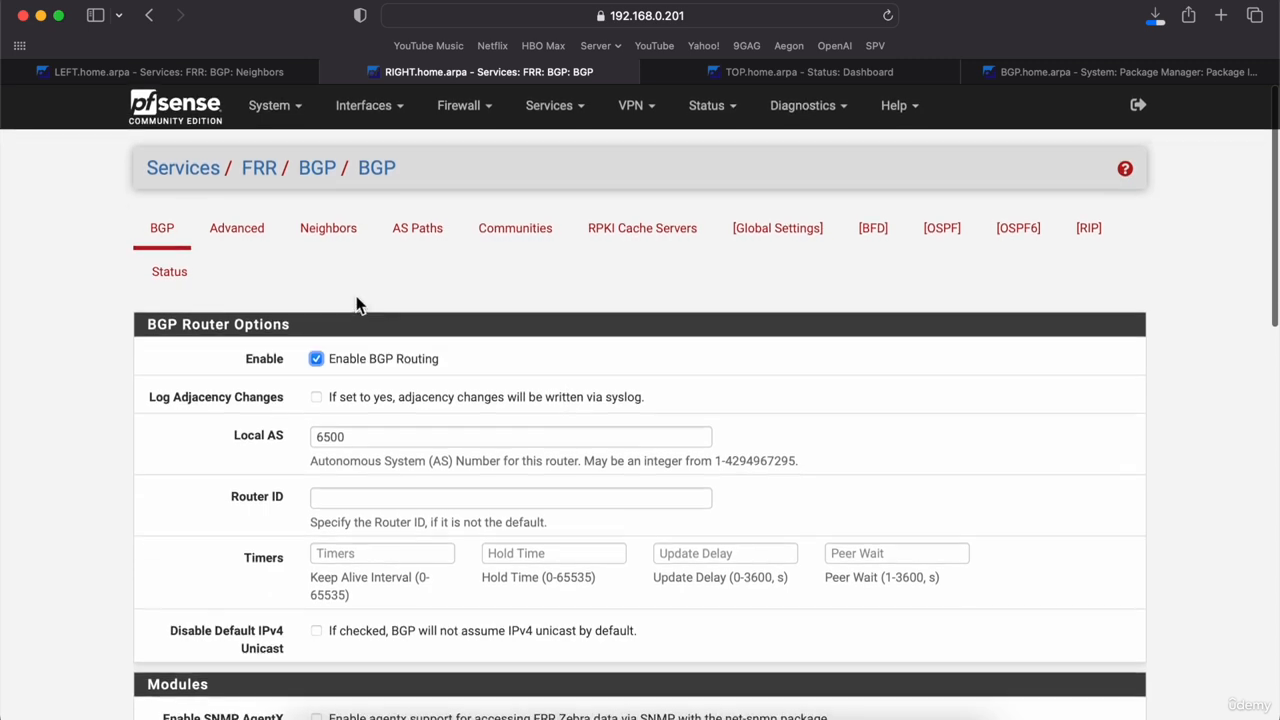
pyautogui.click(253, 245)
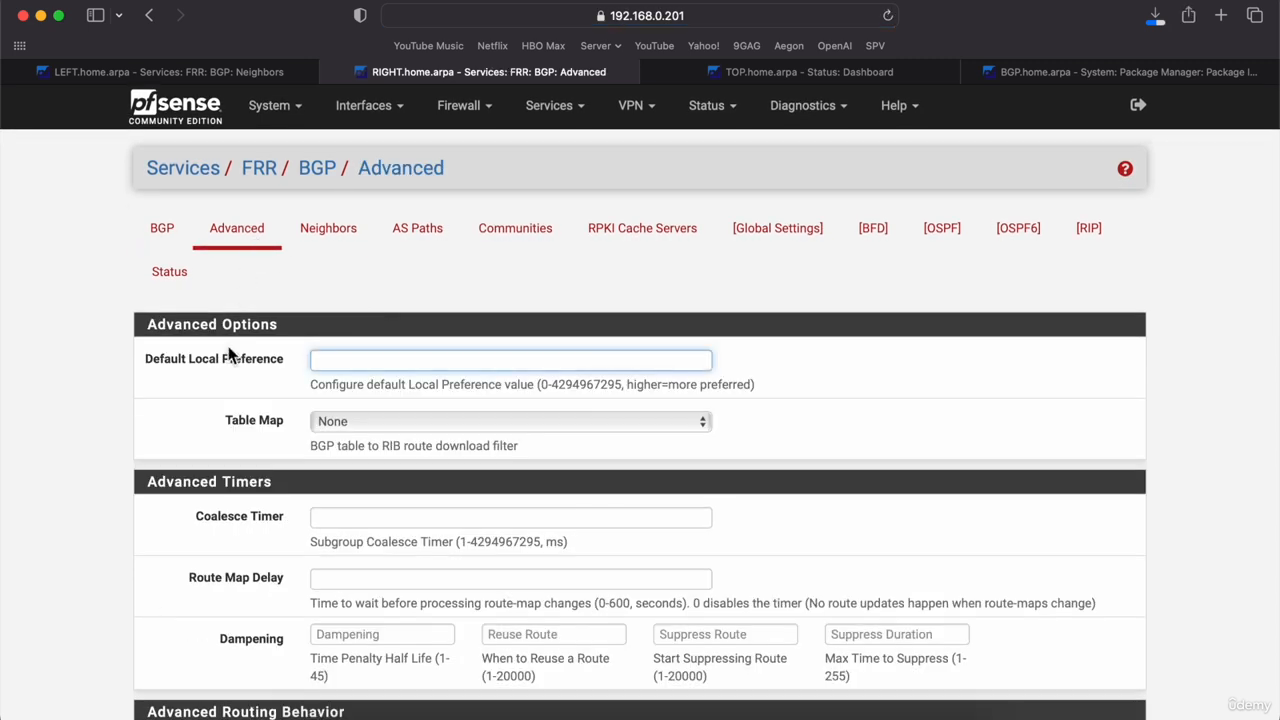
pyautogui.scroll(-5, 222, 371)
pyautogui.scroll(5, 222, 371)
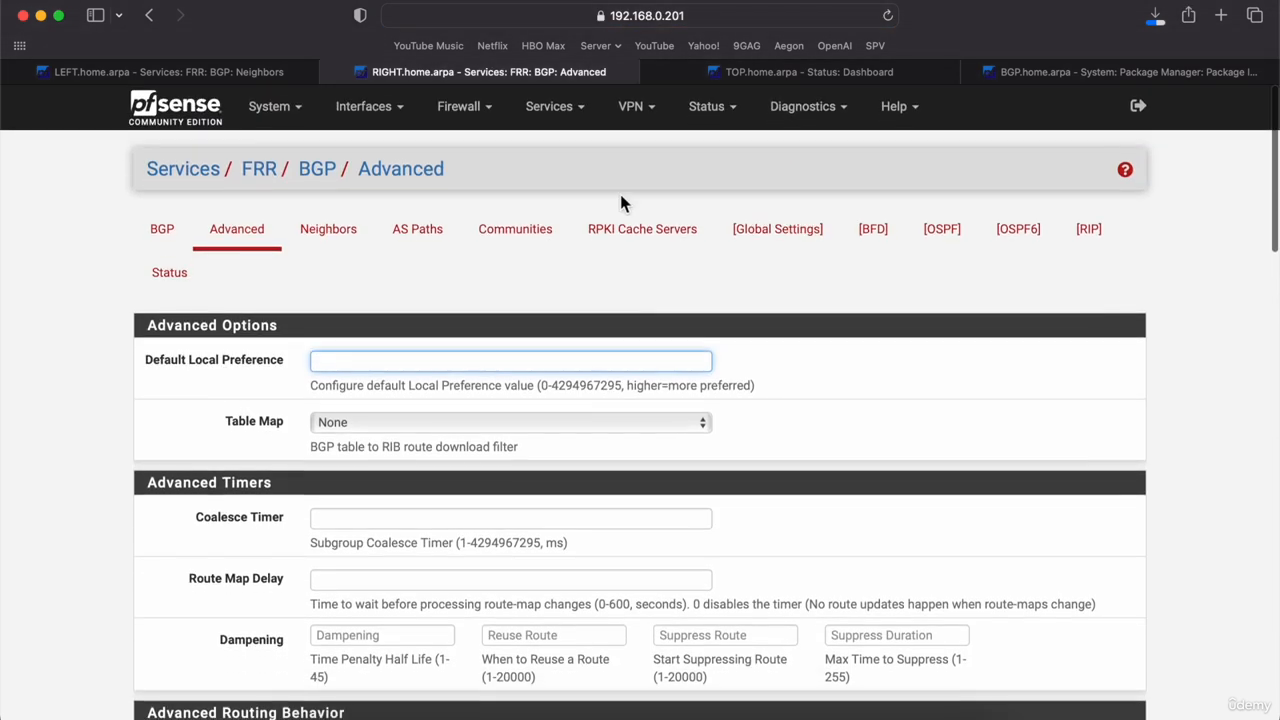
pyautogui.click(786, 230)
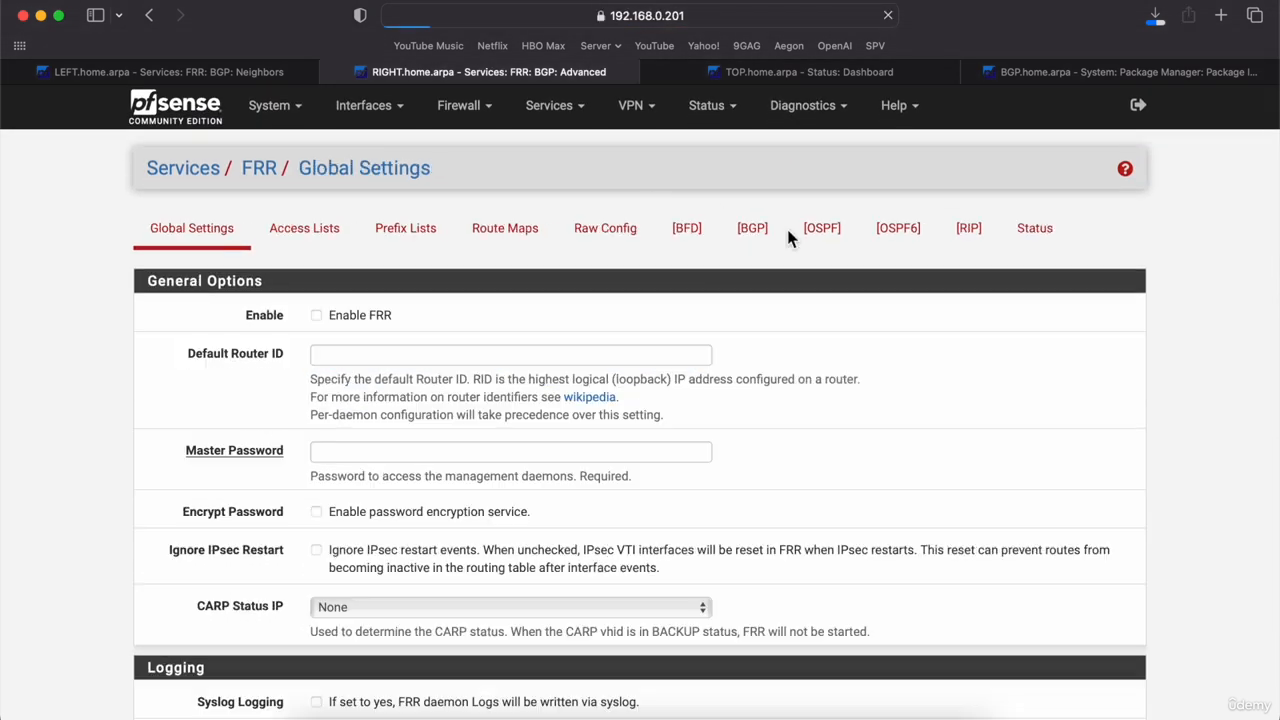
# Step: Enable FRR, add a master password after the first save fails, and save again
pyautogui.click(316, 316)
pyautogui.scroll(-15, 335, 480)
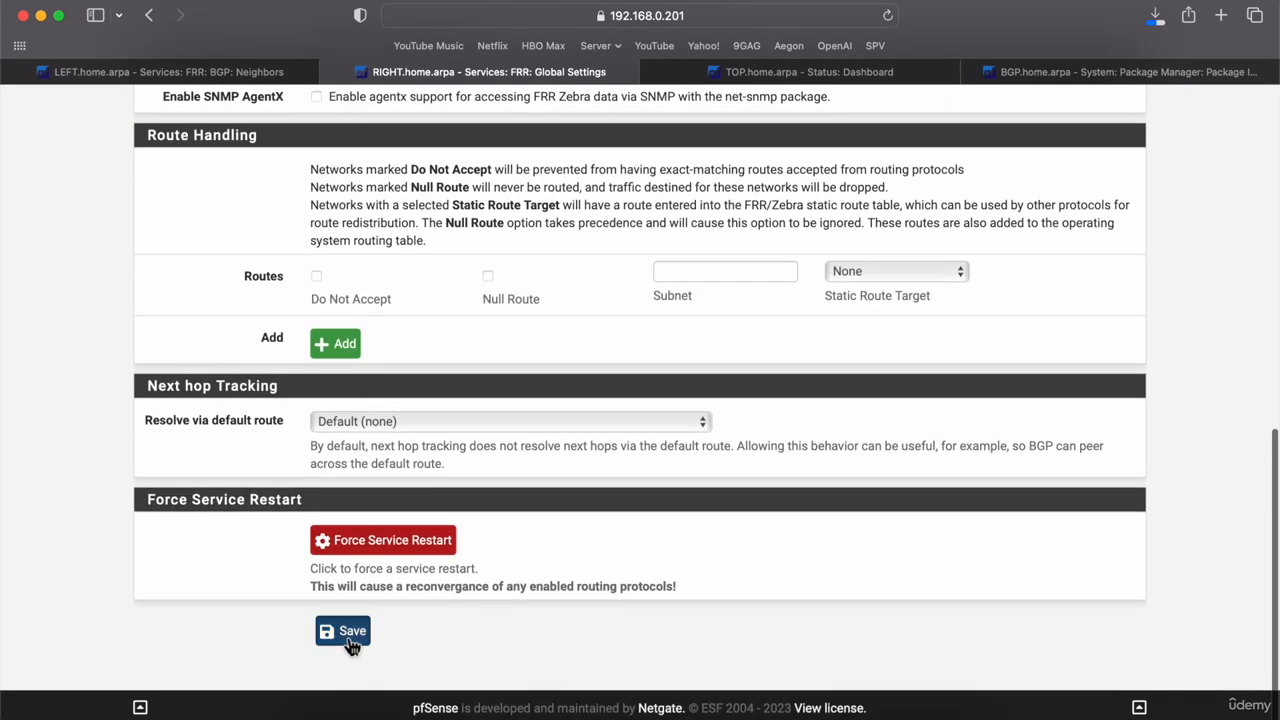
pyautogui.click(348, 633)
pyautogui.scroll(-3, 262, 490)
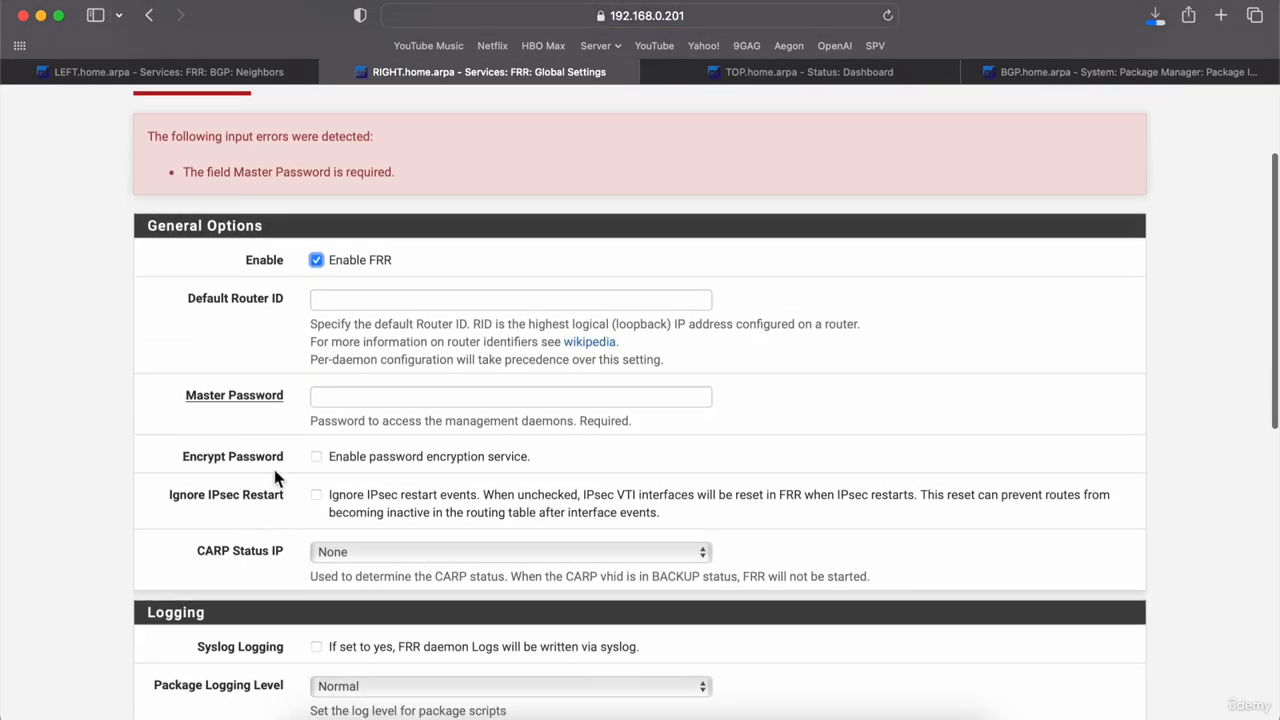
pyautogui.click(345, 400)
pyautogui.write('123a')
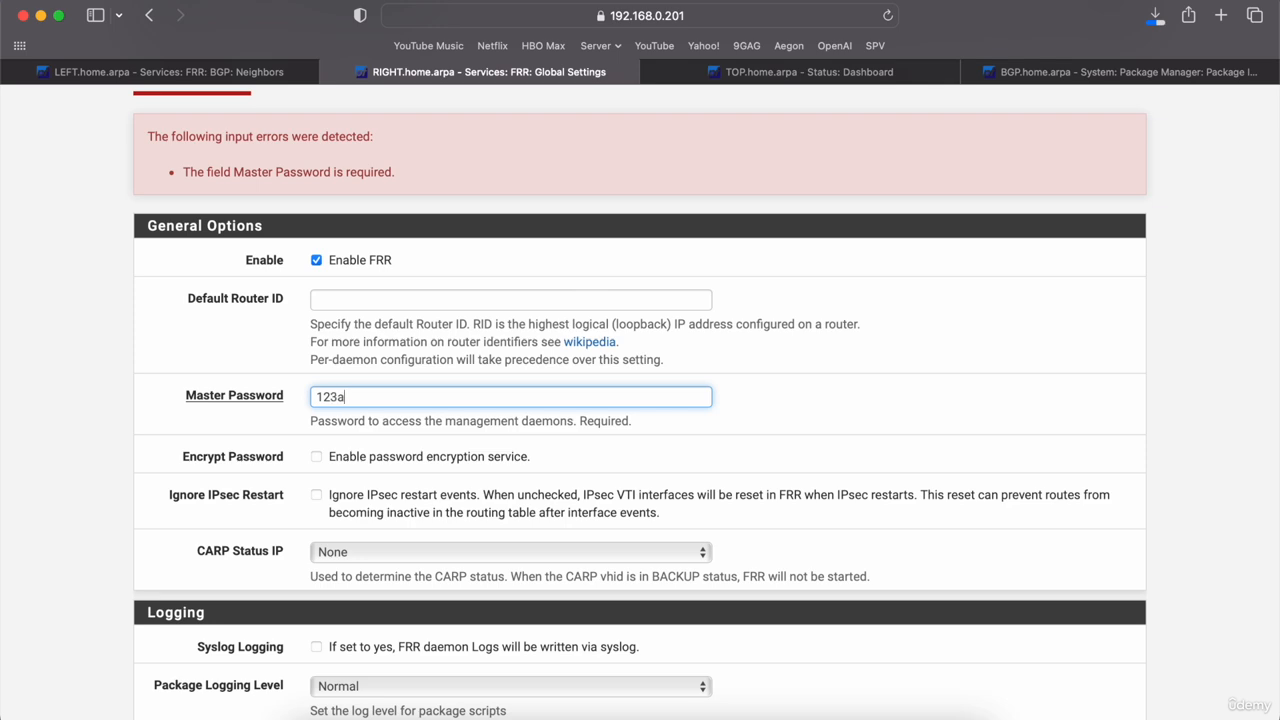
pyautogui.write('bc')
pyautogui.scroll(-15, 118, 458)
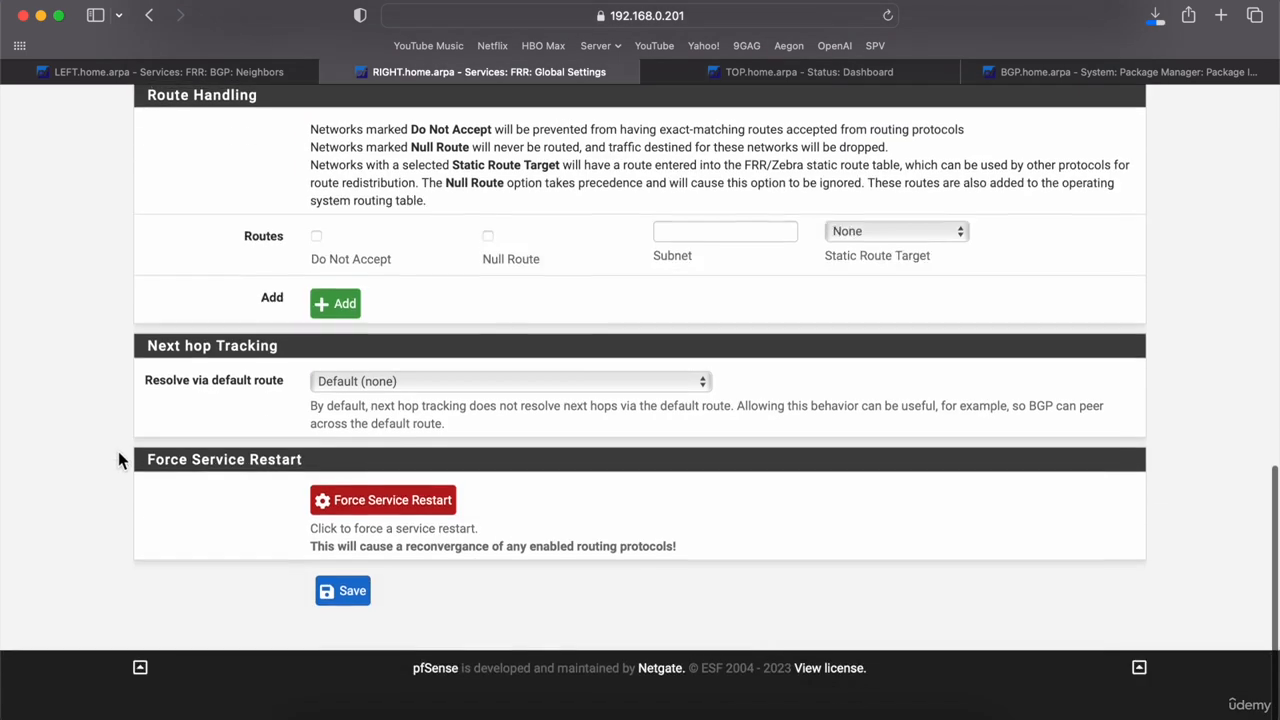
pyautogui.click(358, 632)
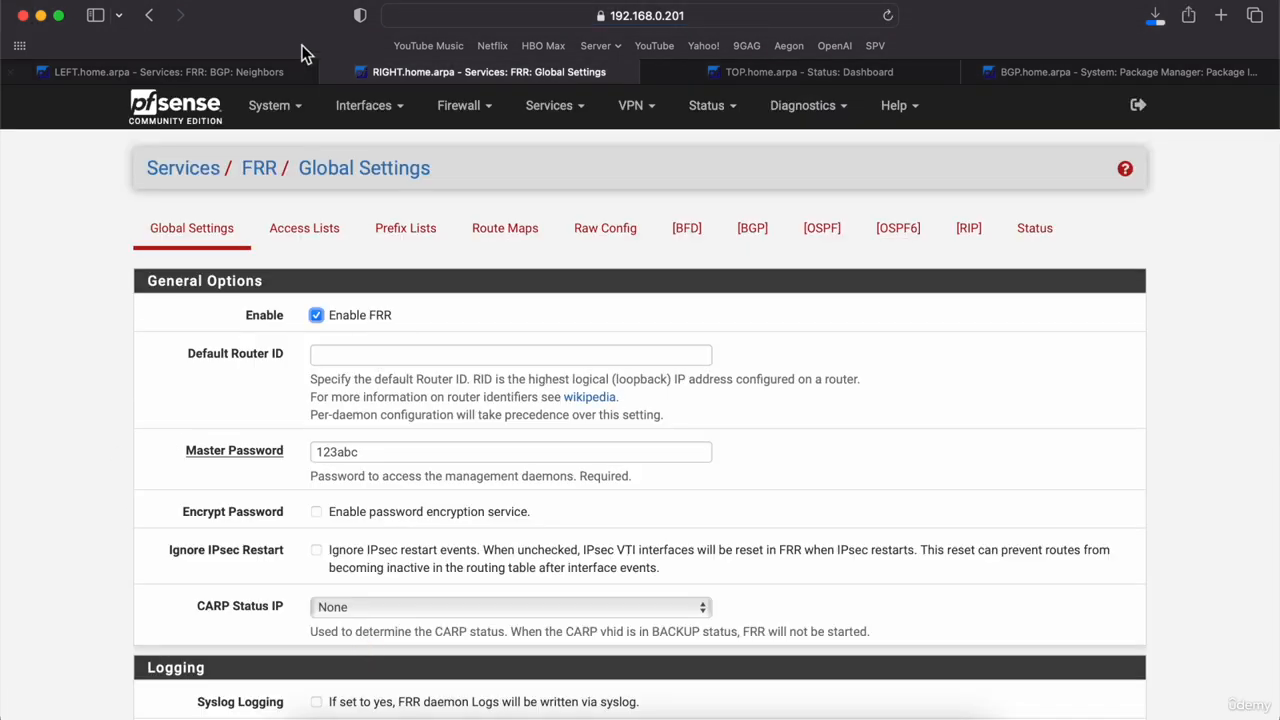
# Step: Switch to the LEFT router and open its FRR global settings and status overview
pyautogui.click(251, 71)
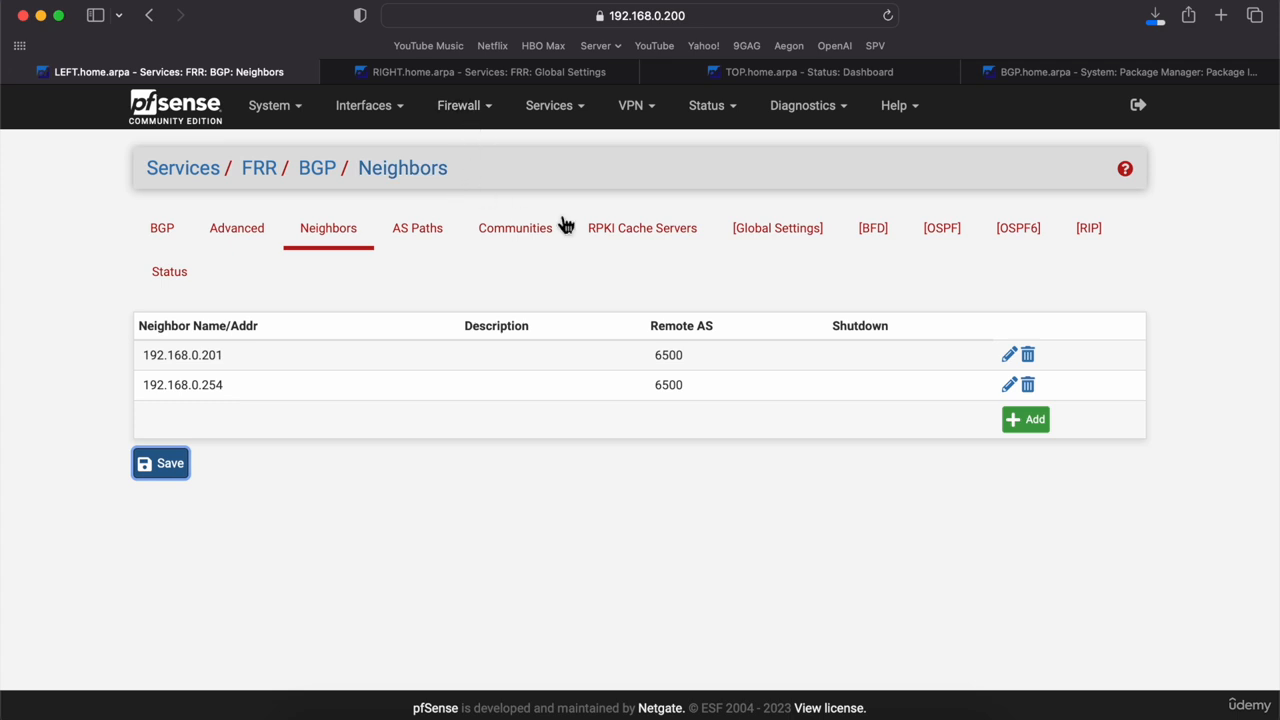
pyautogui.click(805, 236)
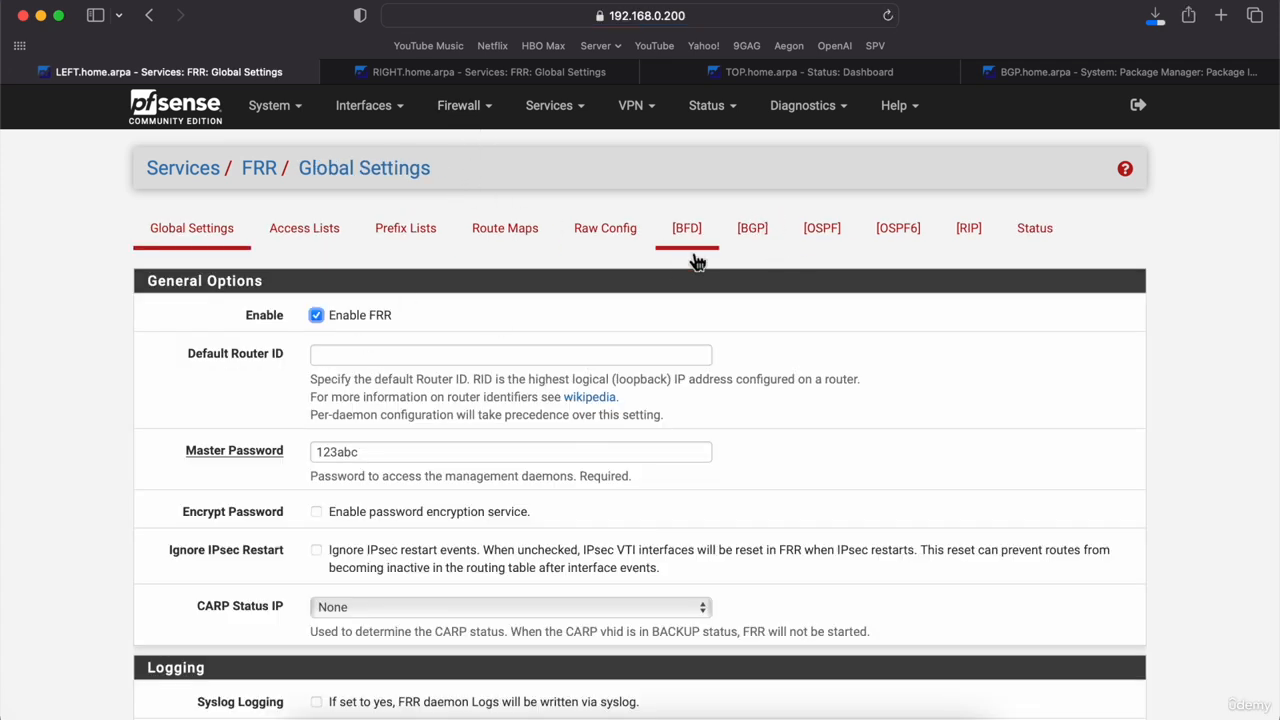
pyautogui.click(1040, 234)
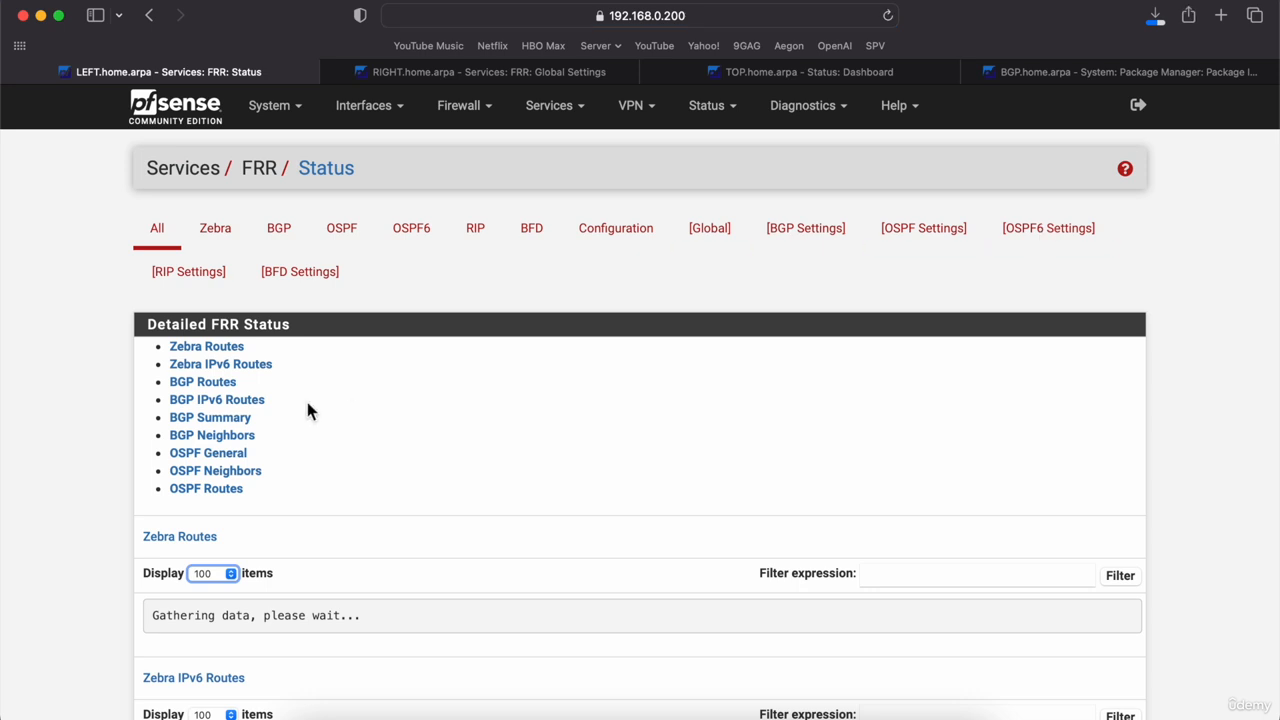
pyautogui.scroll(-10, 215, 437)
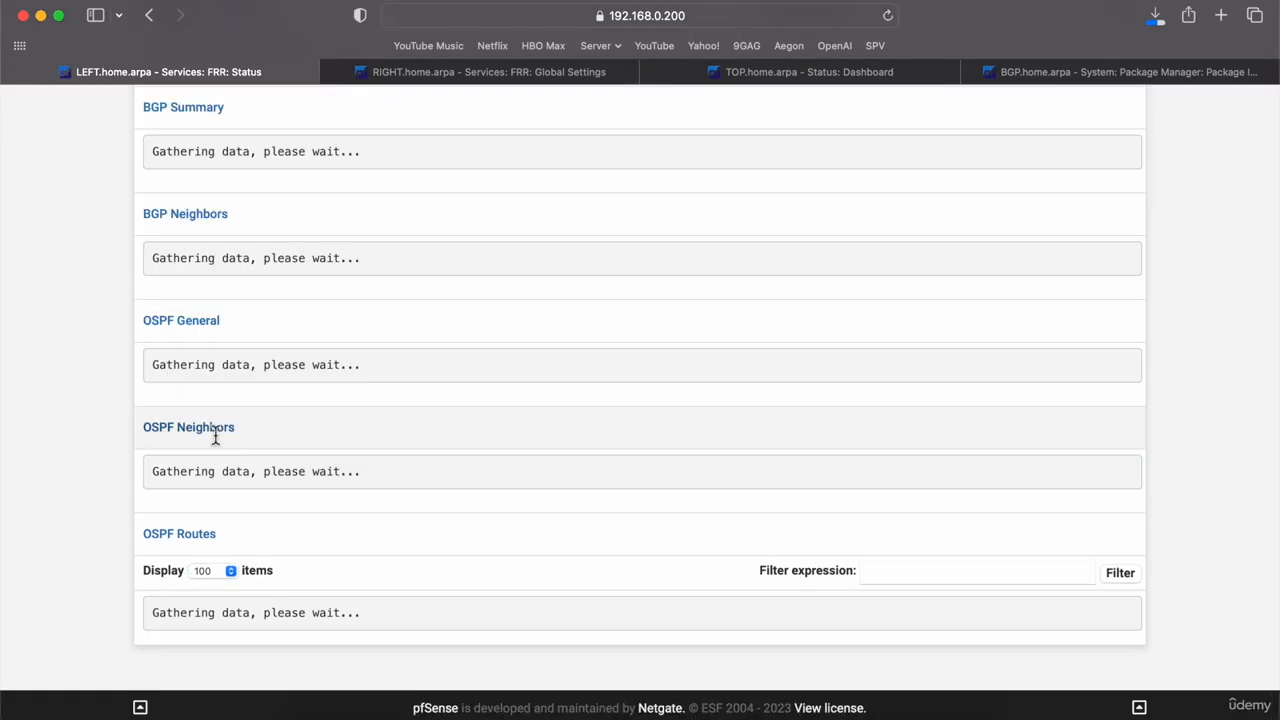
pyautogui.scroll(10, 215, 437)
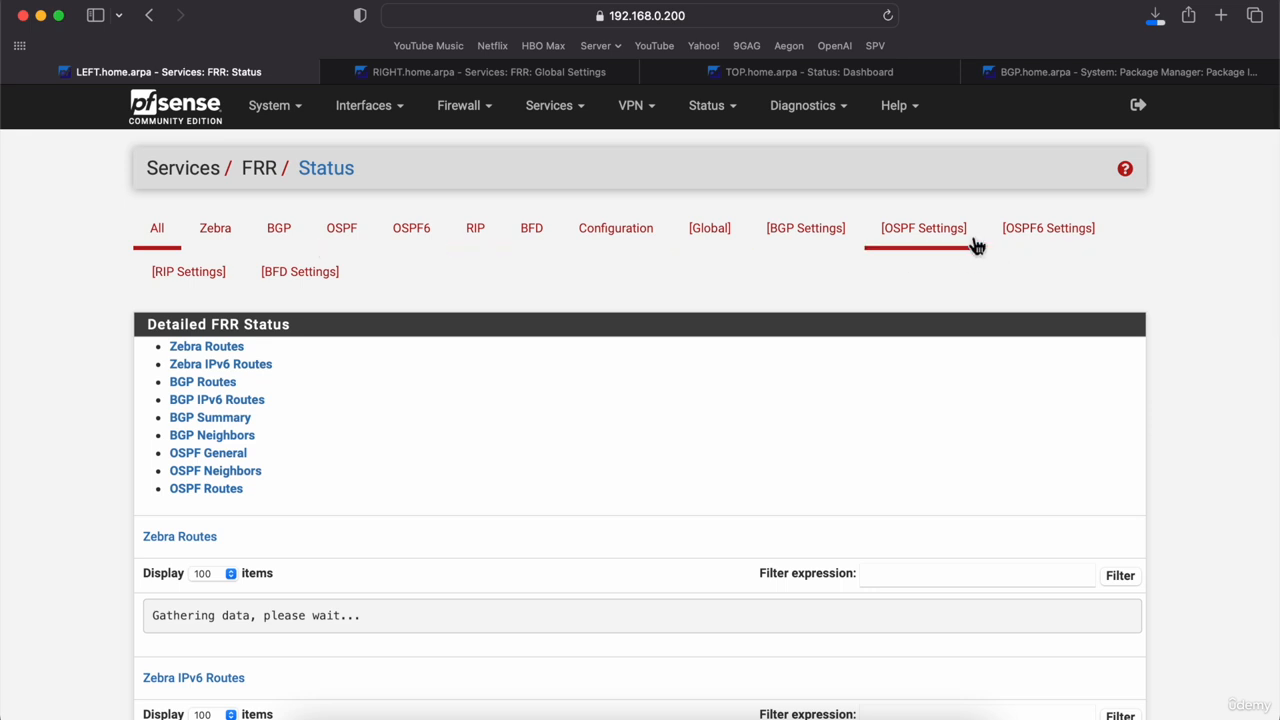
# Step: Open LEFT's BGP status and highlight the established 192.168.0.201 row and the Active 192.168.0.254 row
pyautogui.click(570, 118)
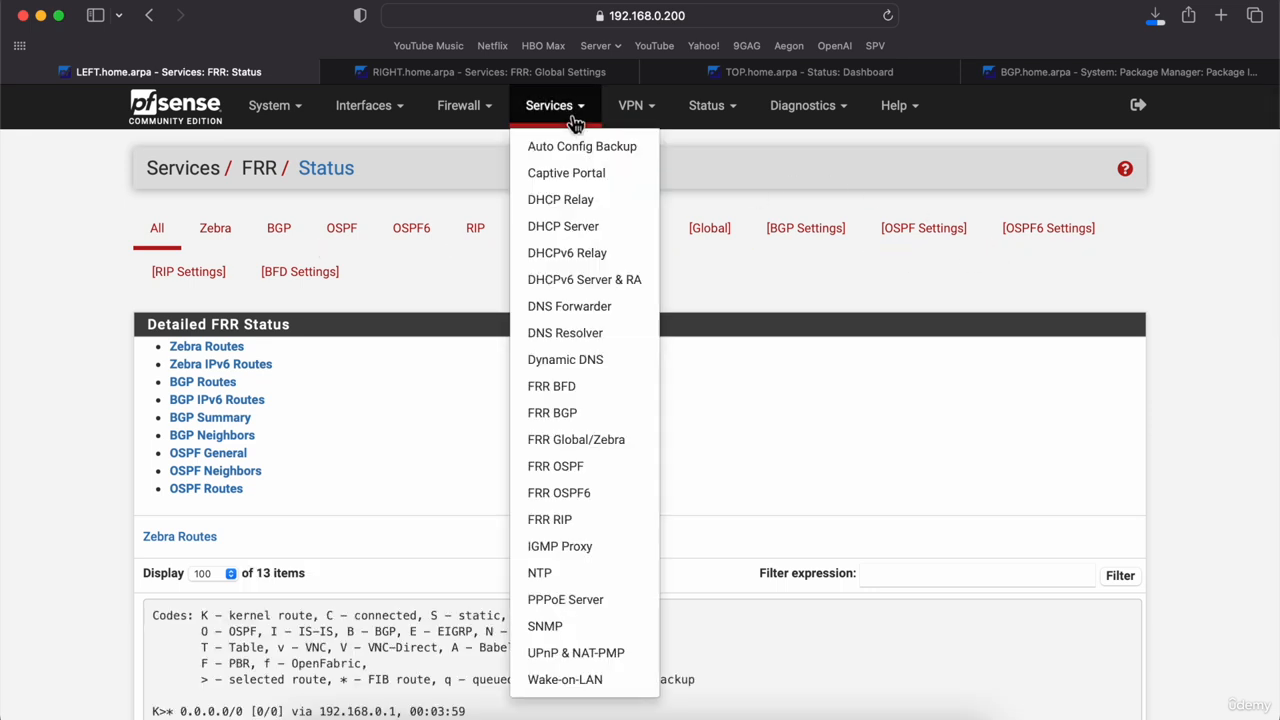
pyautogui.click(571, 413)
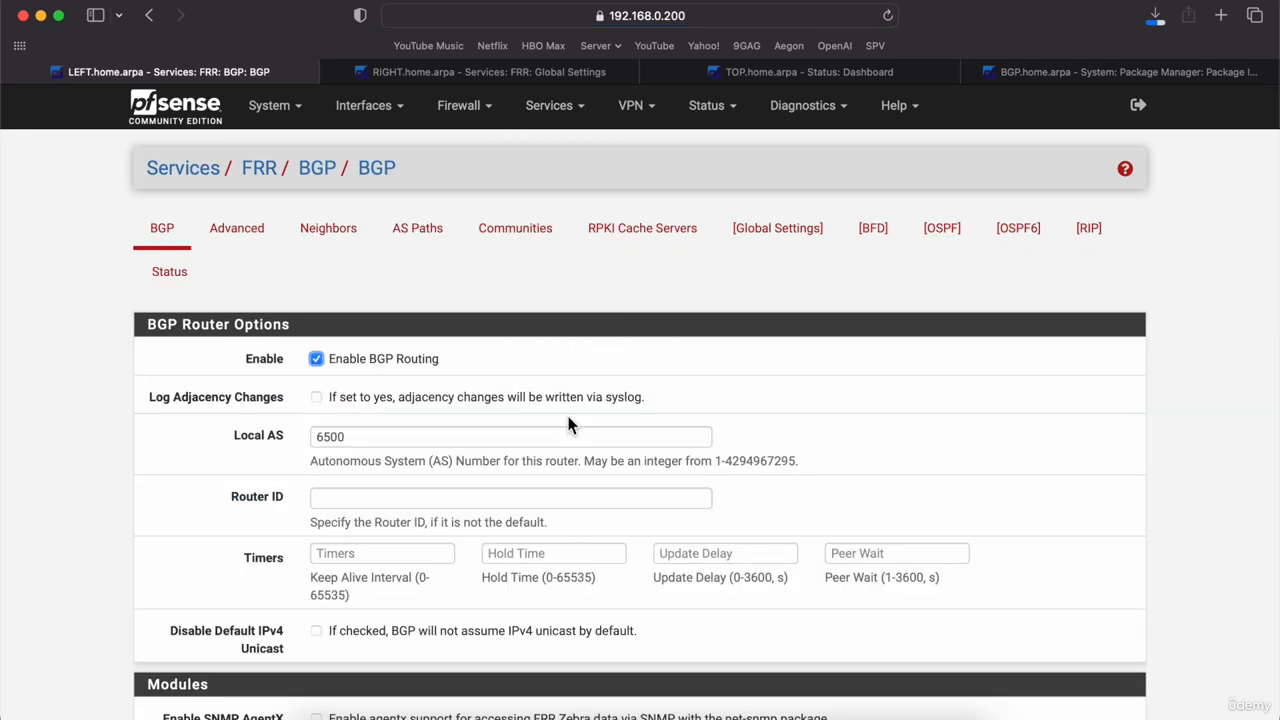
pyautogui.click(172, 278)
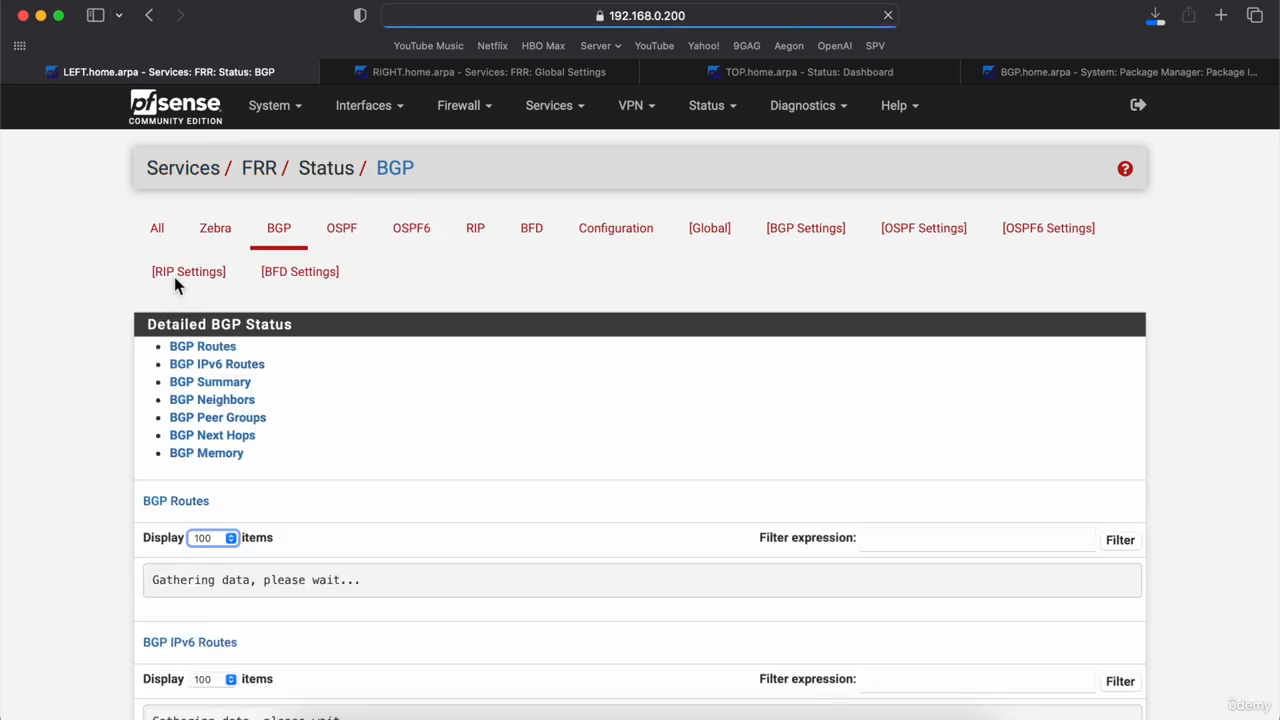
pyautogui.scroll(-5, 72, 470)
pyautogui.scroll(-5, 72, 476)
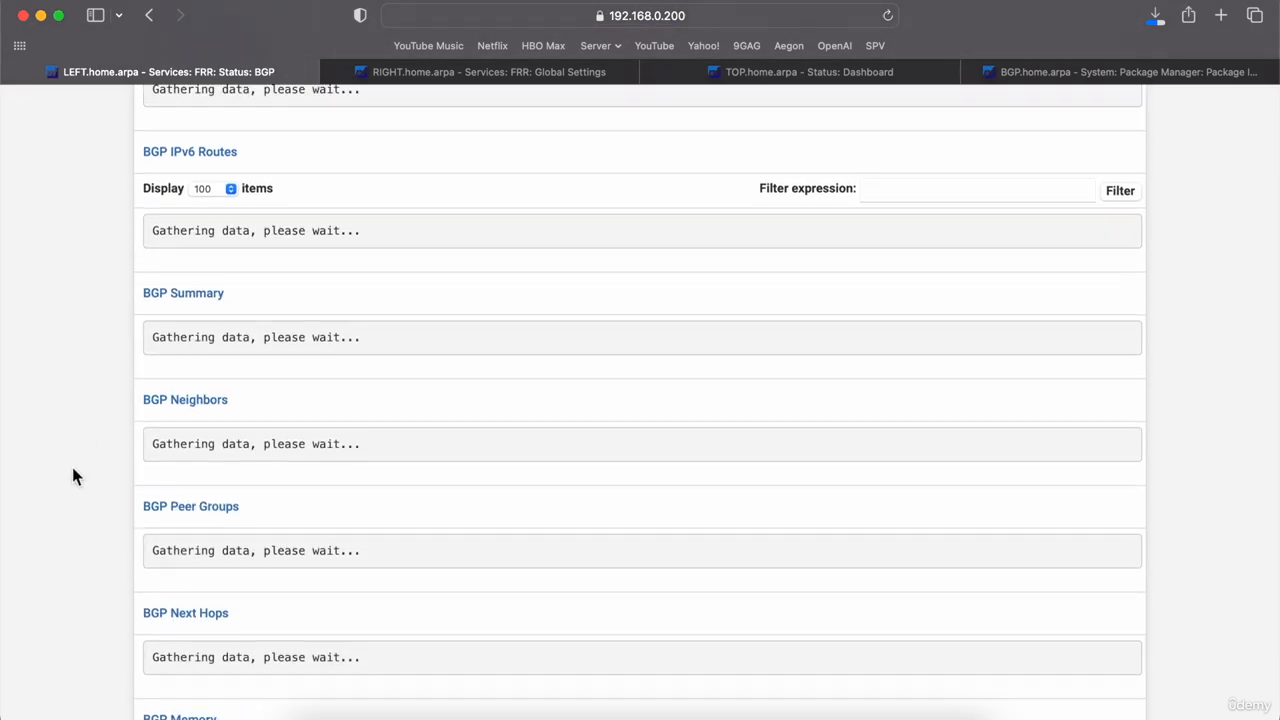
pyautogui.scroll(-3, 72, 470)
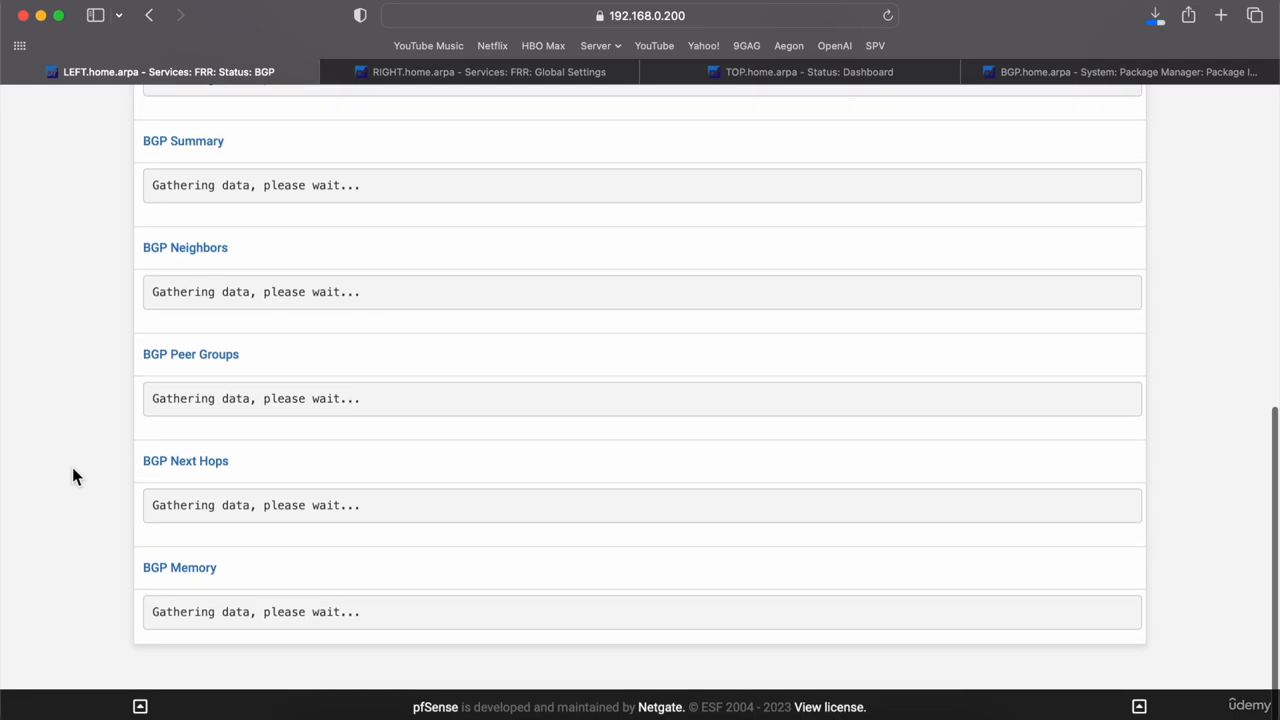
pyautogui.scroll(10, 72, 470)
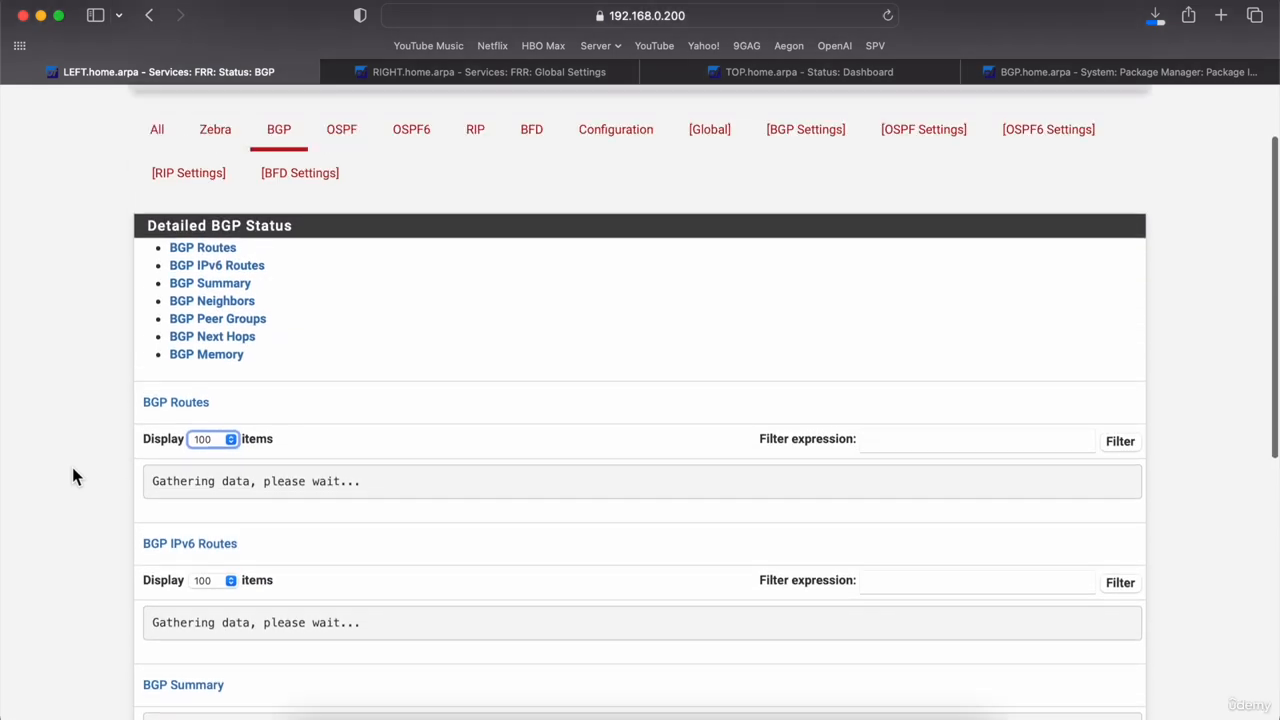
pyautogui.scroll(-6, 72, 467)
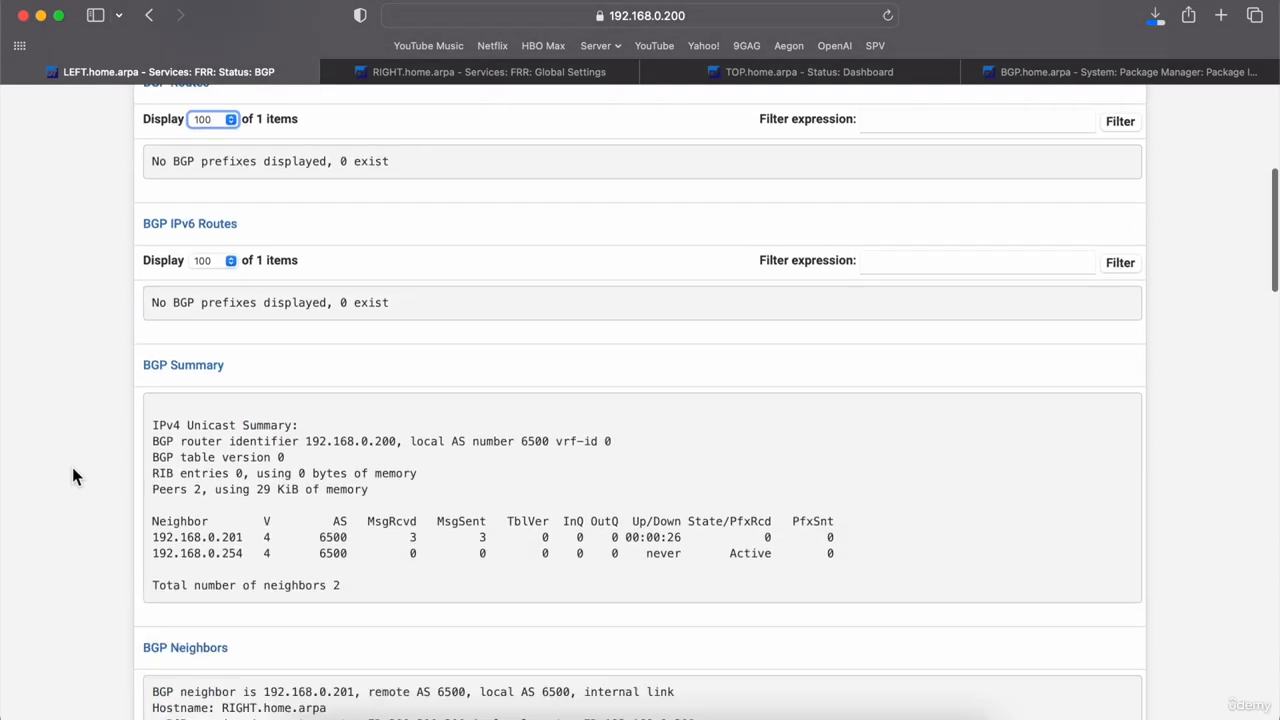
pyautogui.scroll(-2, 72, 467)
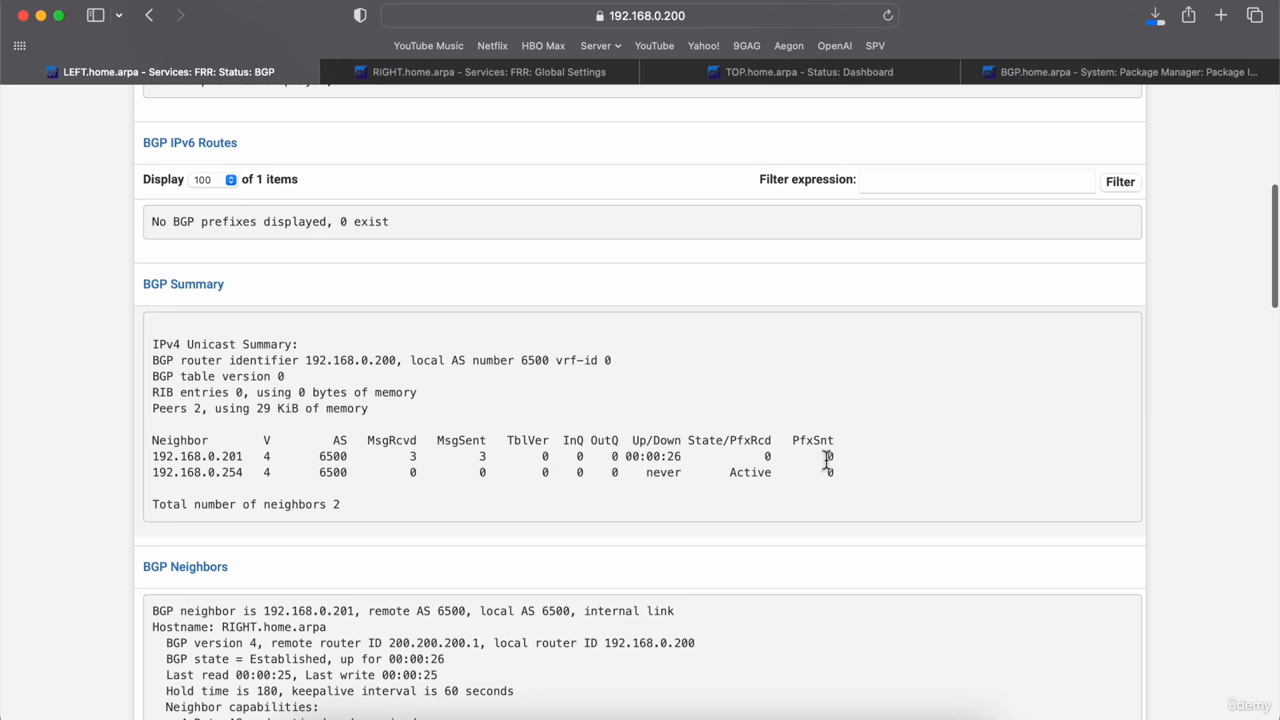
pyautogui.moveTo(837, 460); pyautogui.dragTo(149, 456)
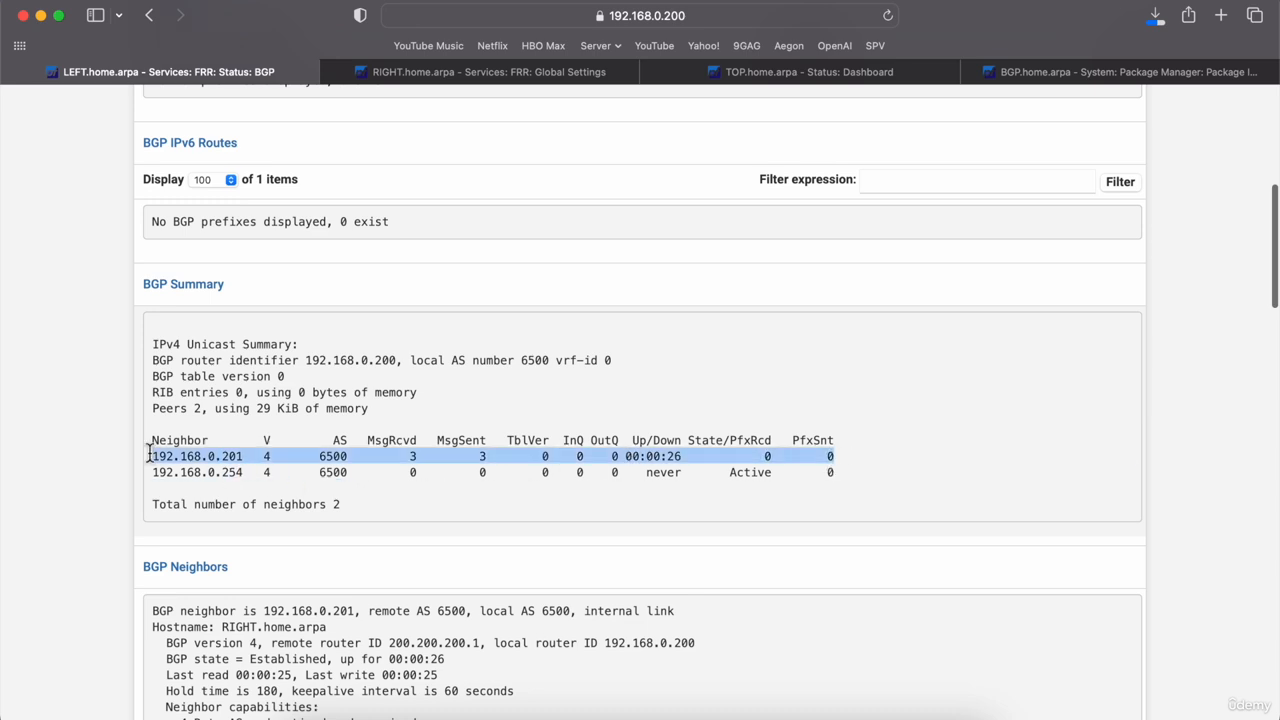
pyautogui.click(841, 474)
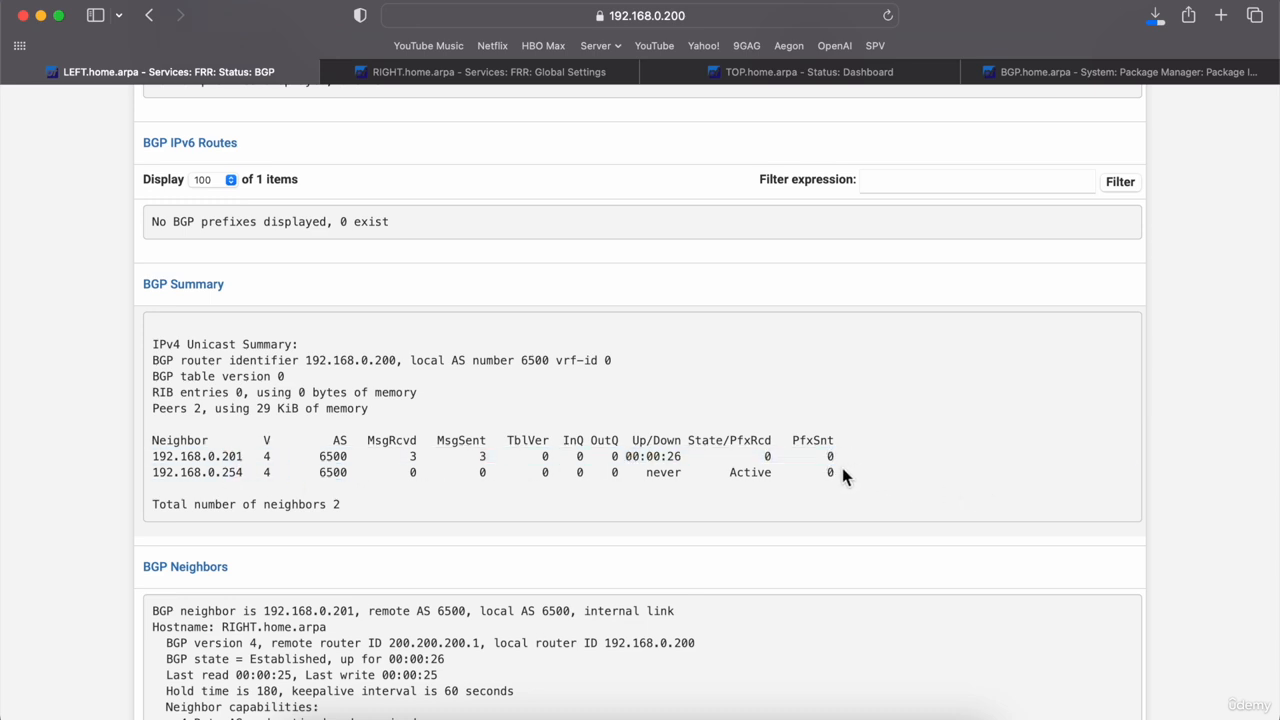
pyautogui.moveTo(842, 472); pyautogui.dragTo(145, 478)
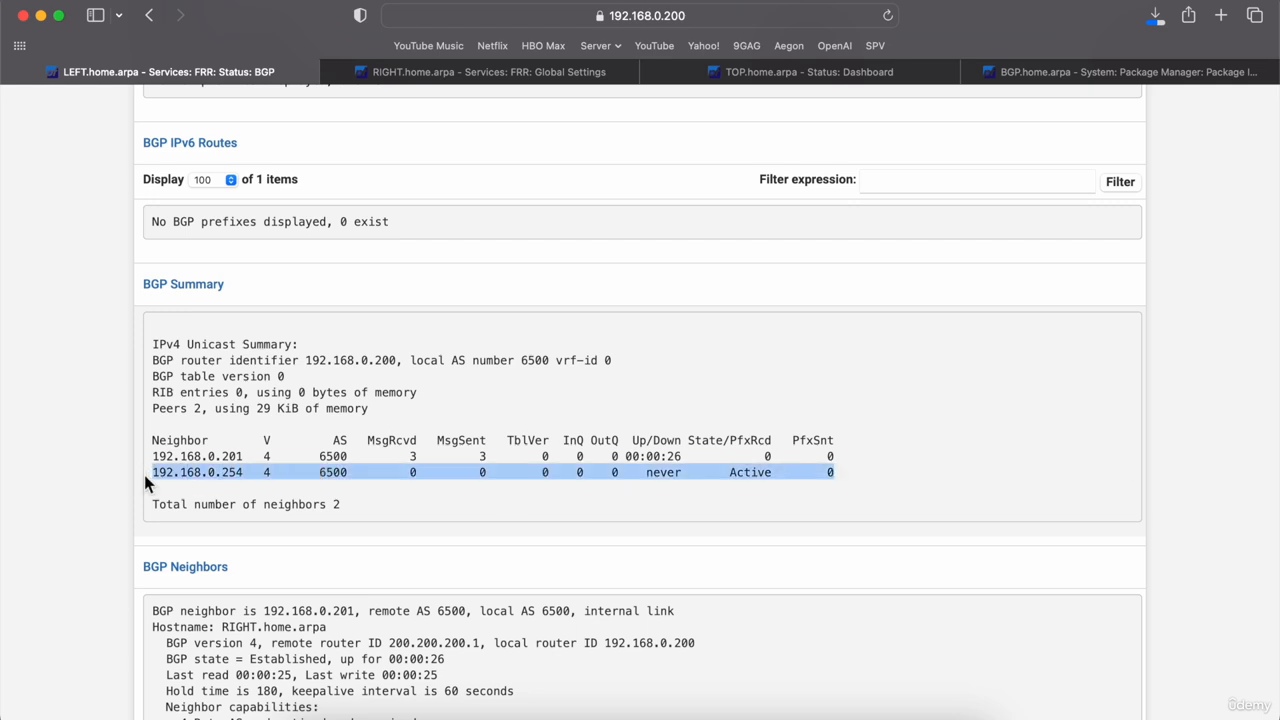
# Step: Switch to the BGP.home.arpa router and open its FRR BGP settings
pyautogui.click(1061, 72)
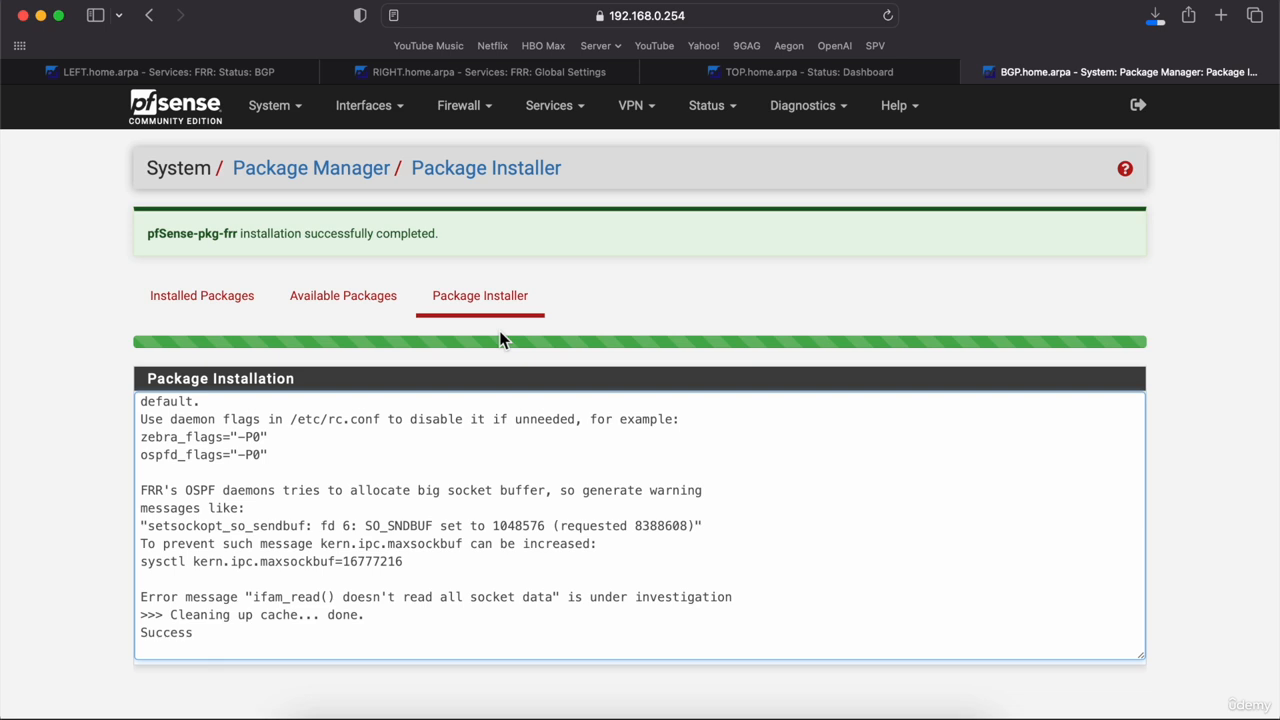
pyautogui.click(578, 108)
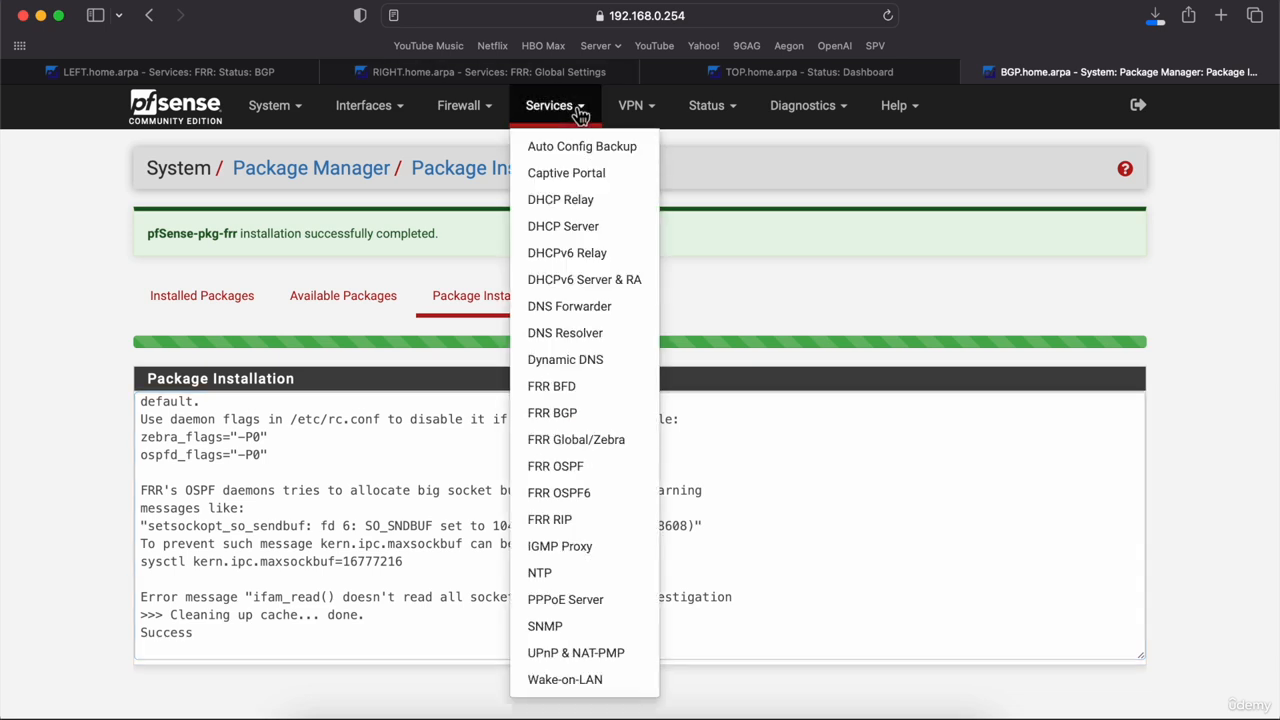
pyautogui.click(562, 416)
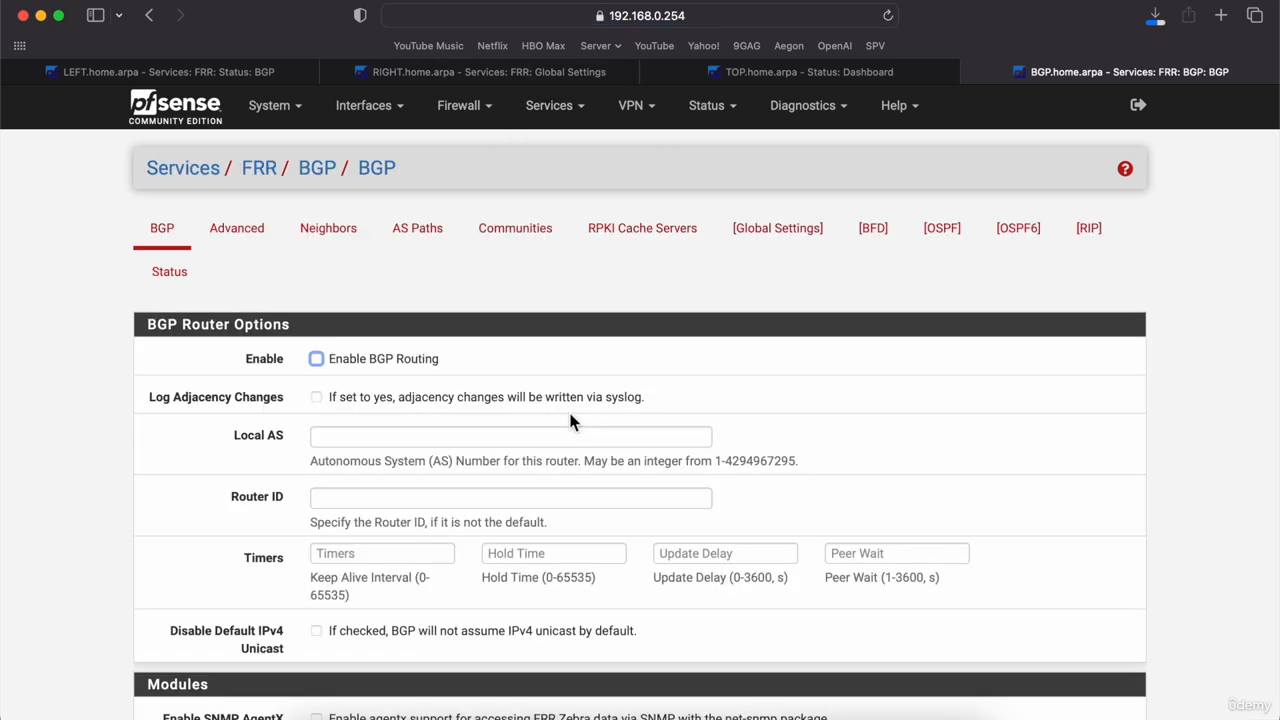
pyautogui.scroll(-5, 335, 368)
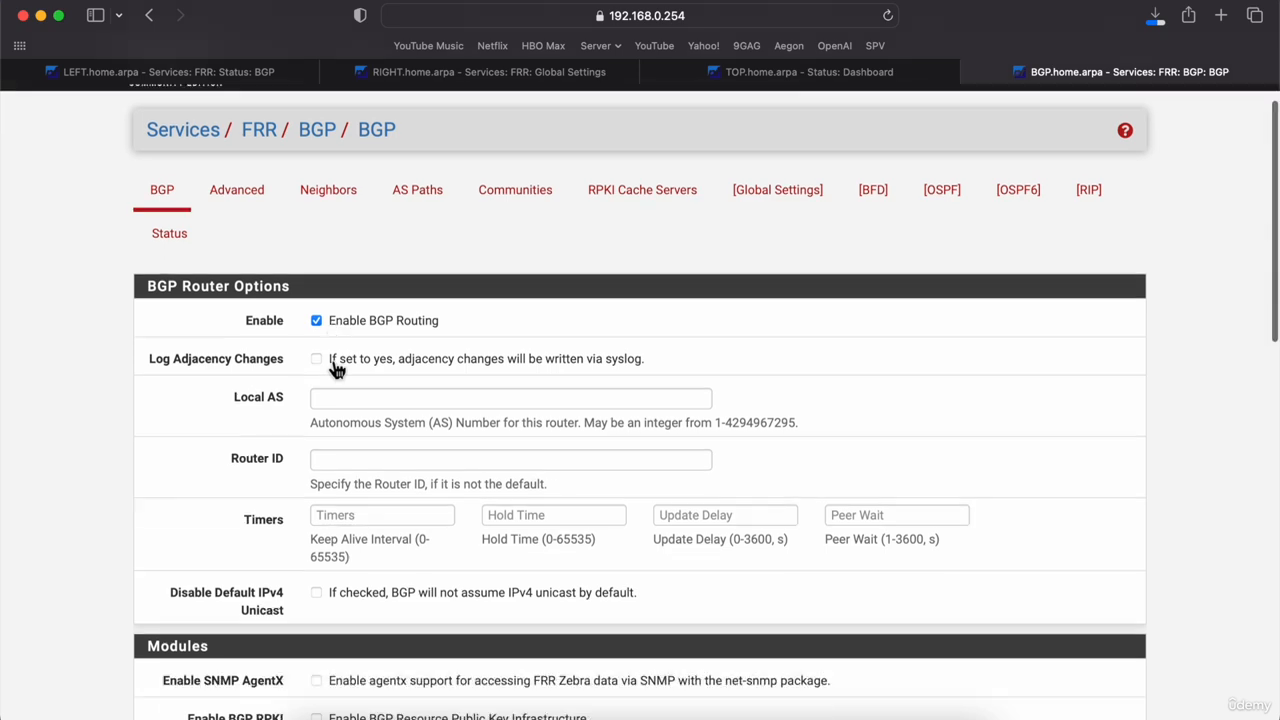
pyautogui.scroll(-5, 391, 473)
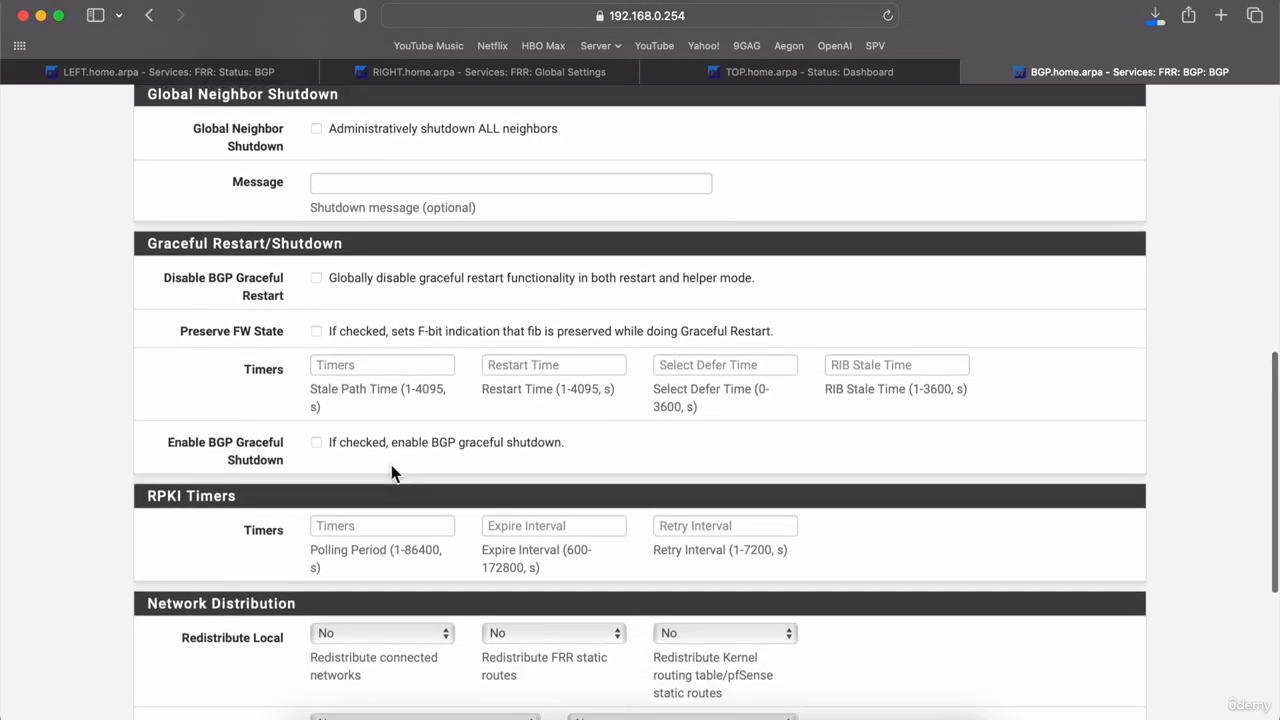
pyautogui.scroll(5, 391, 473)
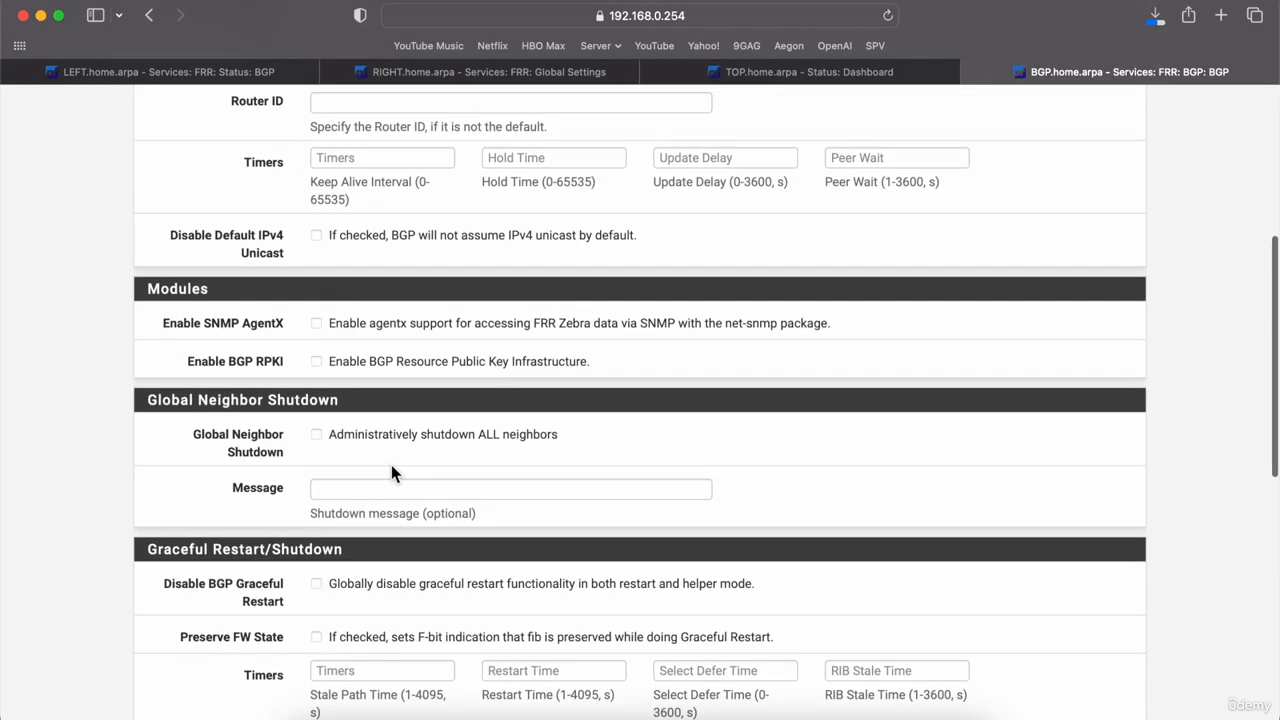
pyautogui.scroll(3, 391, 470)
# Step: Set Local AS to 6500 and save the BGP router options
pyautogui.click(368, 243)
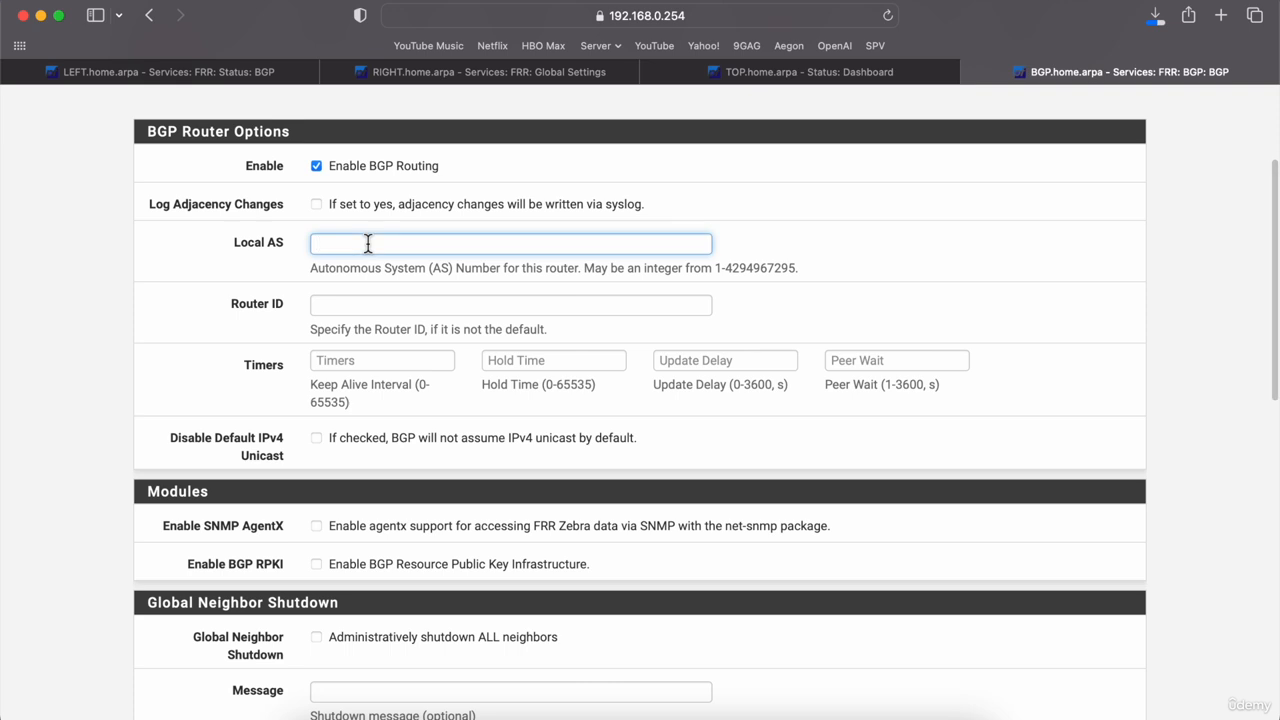
pyautogui.write('6500')
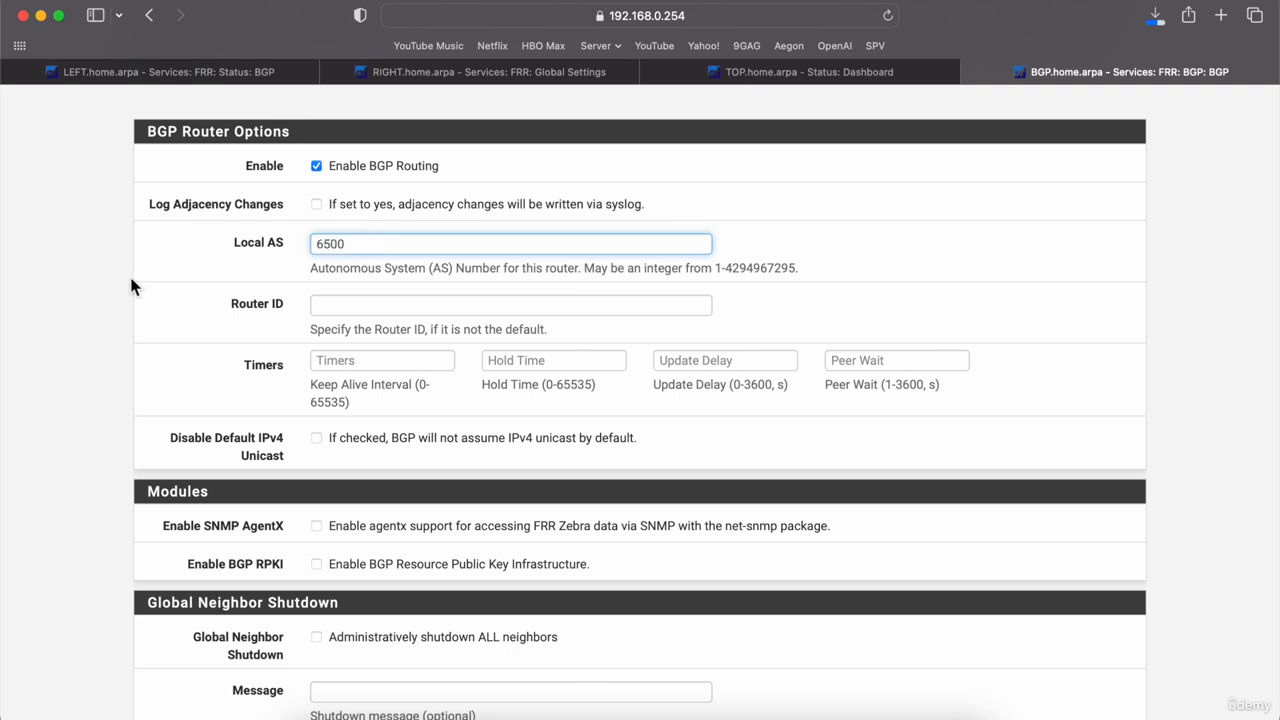
pyautogui.click(131, 285)
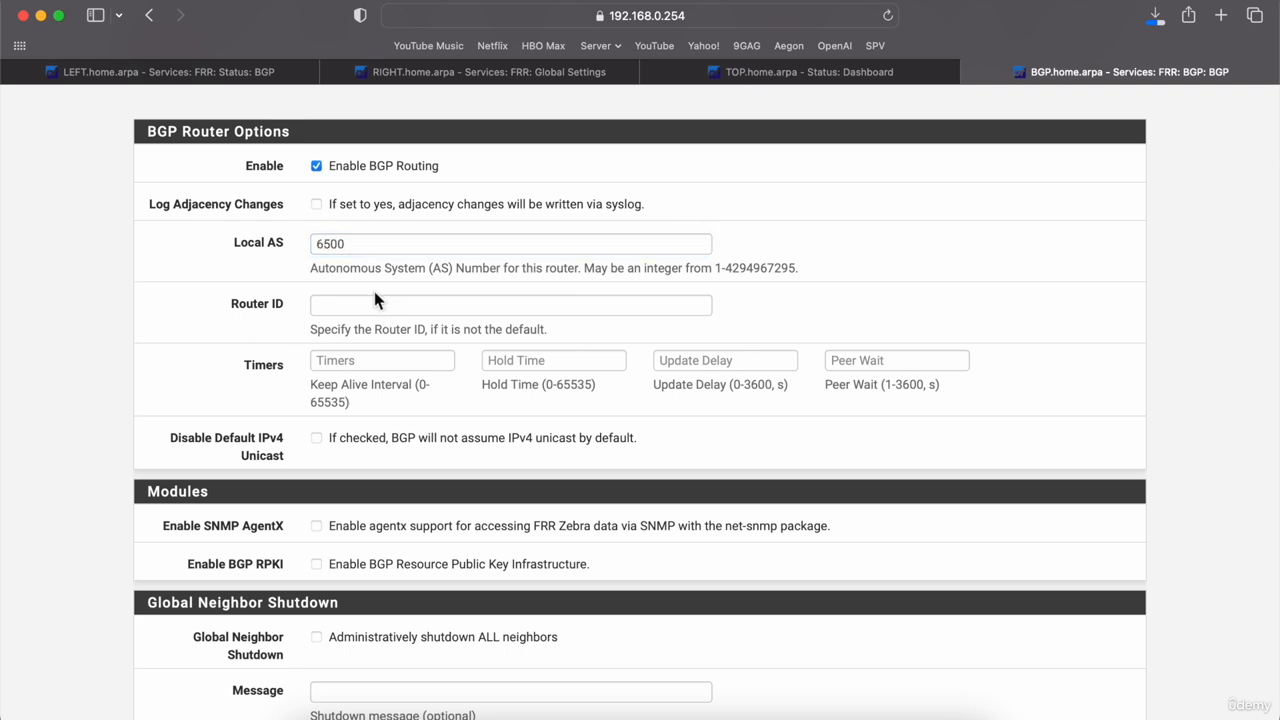
pyautogui.scroll(-10, 87, 386)
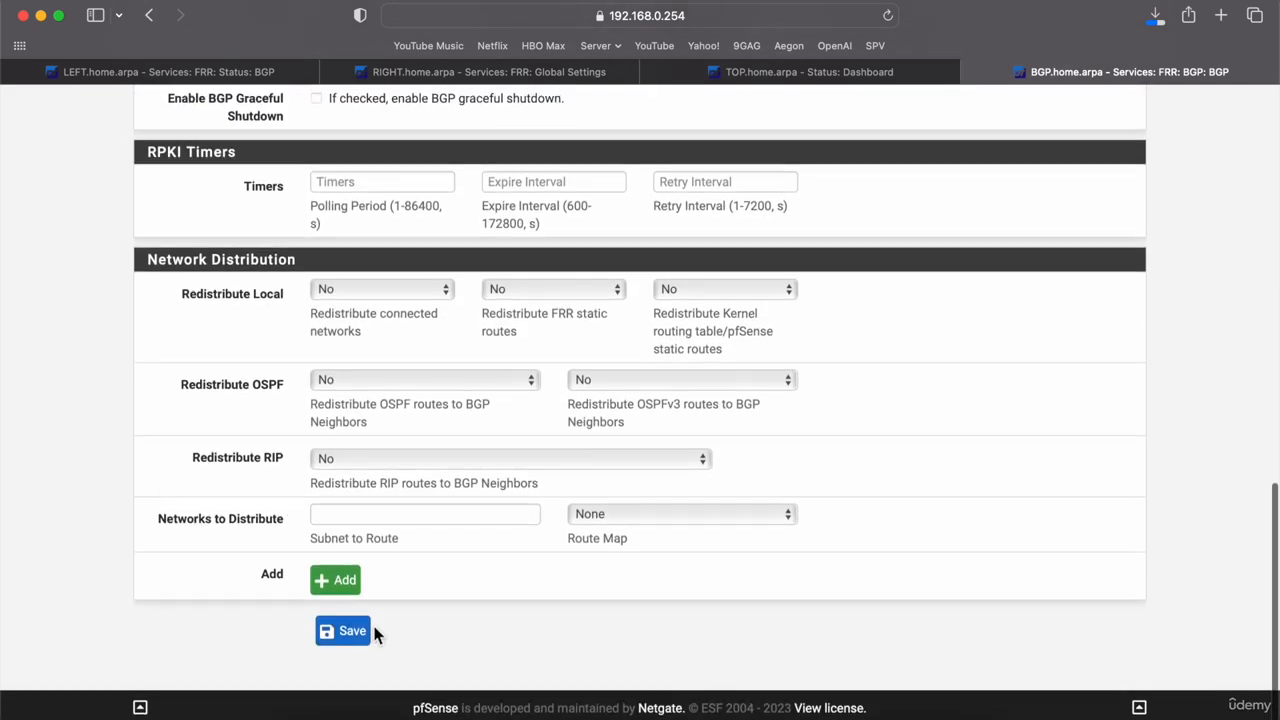
pyautogui.click(351, 631)
pyautogui.scroll(-1, 353, 638)
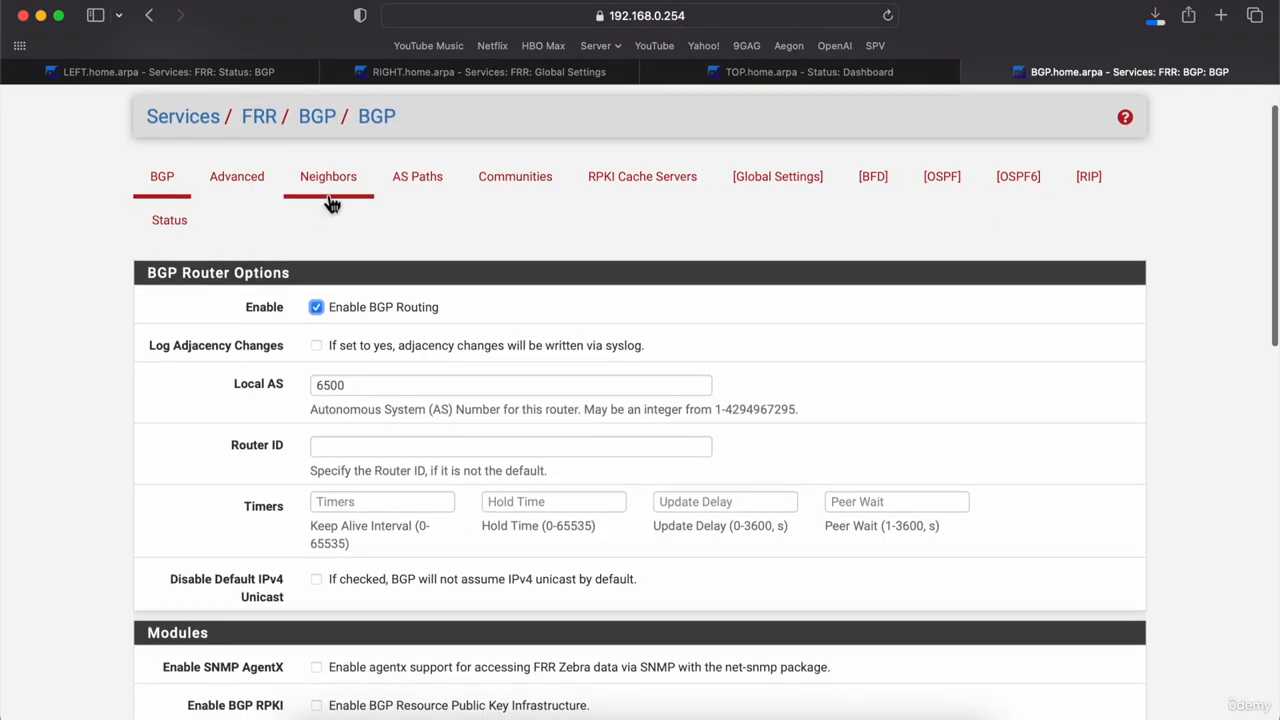
# Step: Add a new neighbor 192.168.0.200 with remote AS 6500
pyautogui.click(326, 195)
pyautogui.click(1027, 361)
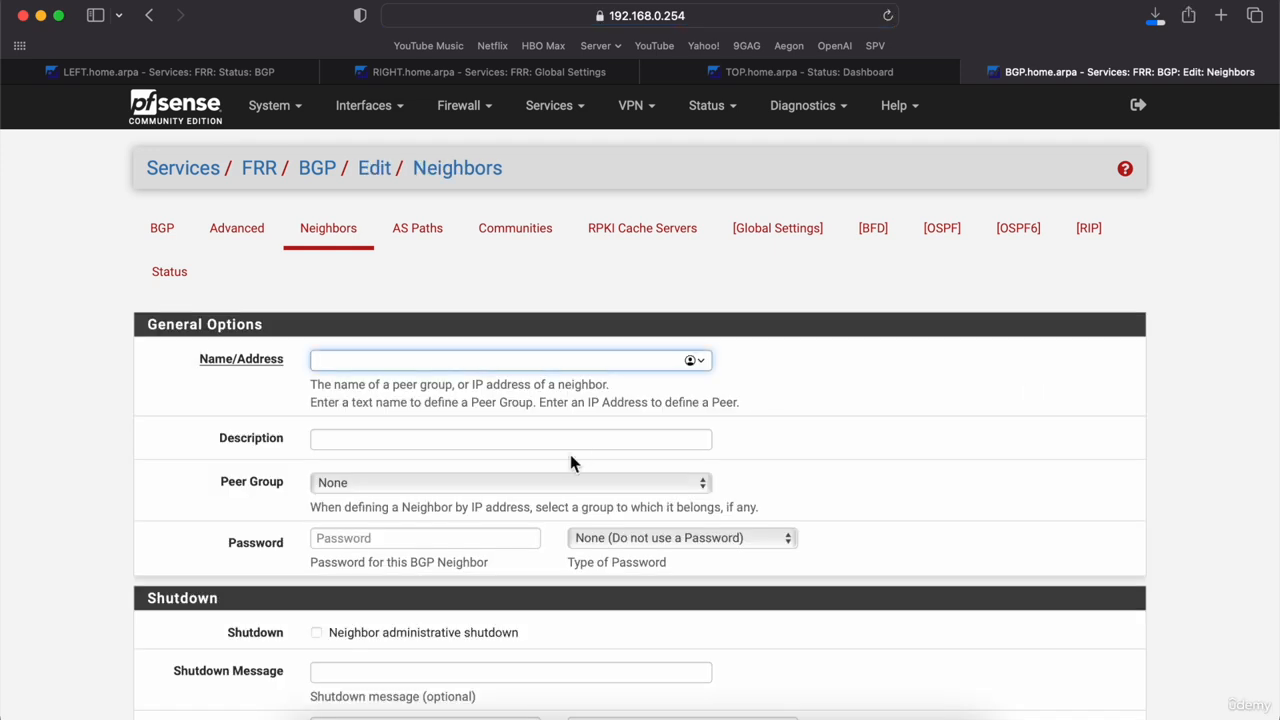
pyautogui.write('192.168.0.200')
pyautogui.scroll(-5, 276, 585)
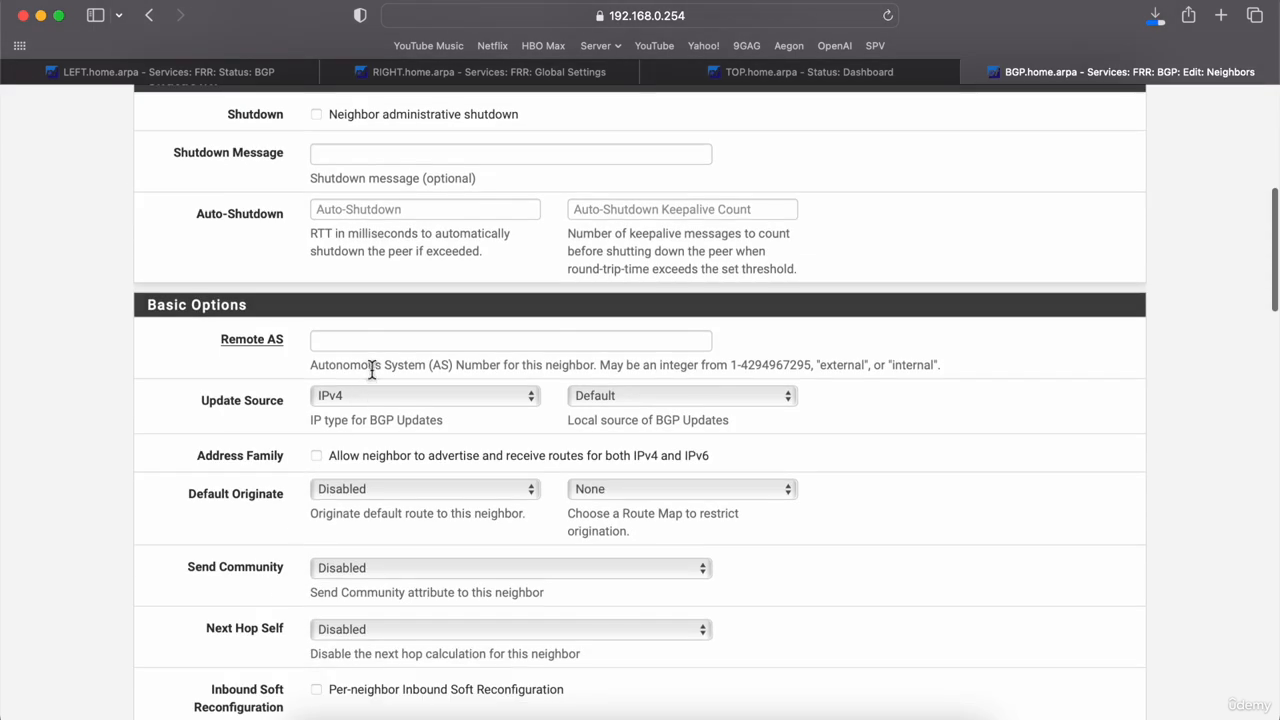
pyautogui.click(377, 343)
pyautogui.write('6500')
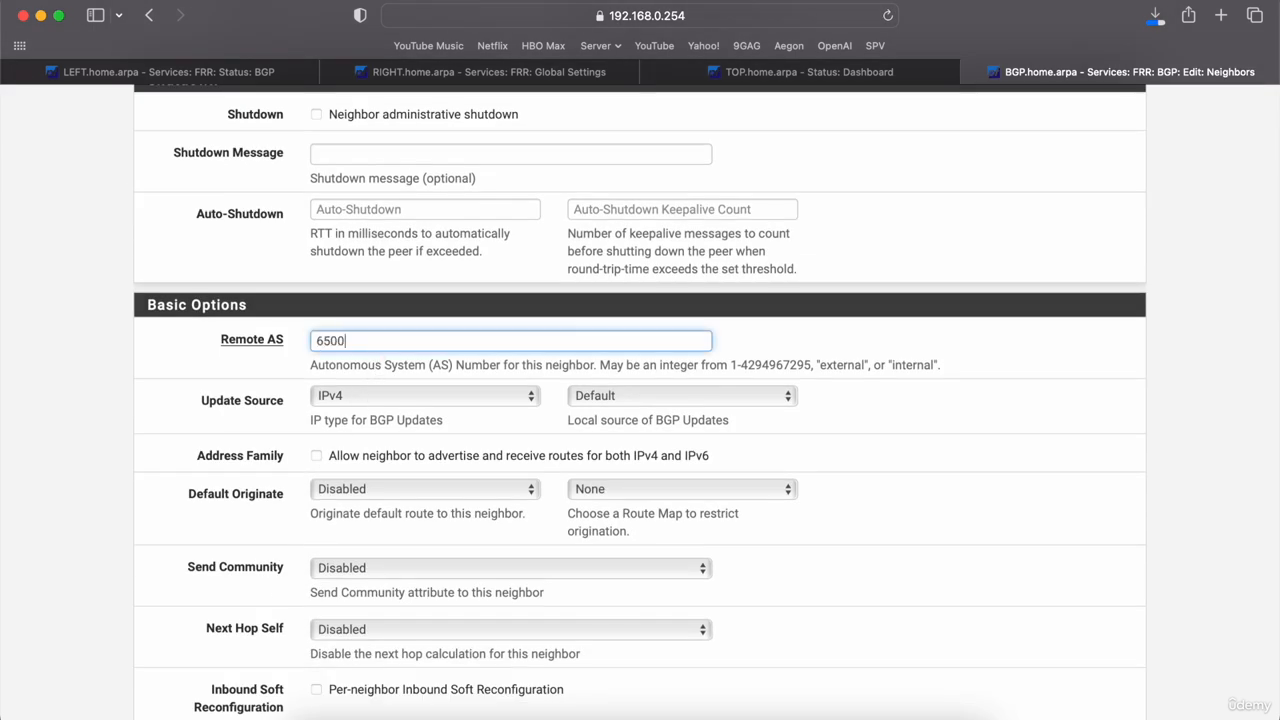
pyautogui.click(78, 408)
# Step: Set the neighbor's local AS to 6500 and save it
pyautogui.scroll(-10, 76, 410)
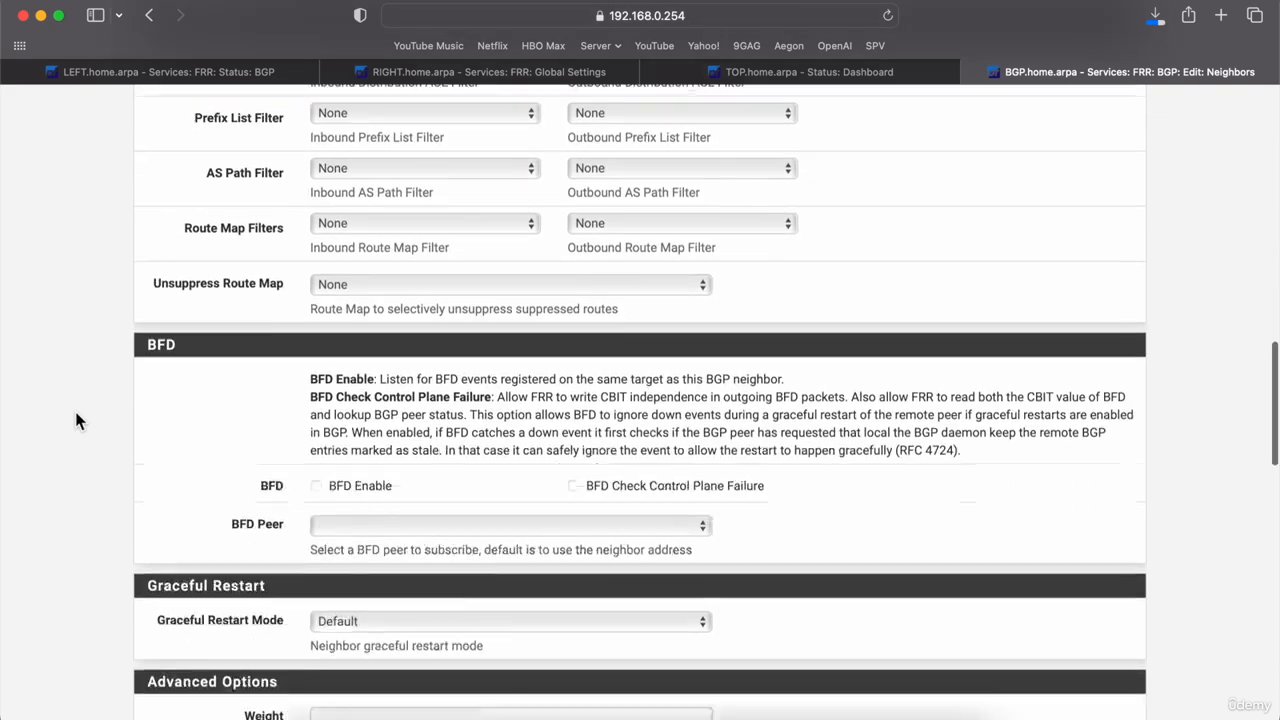
pyautogui.scroll(-4, 109, 521)
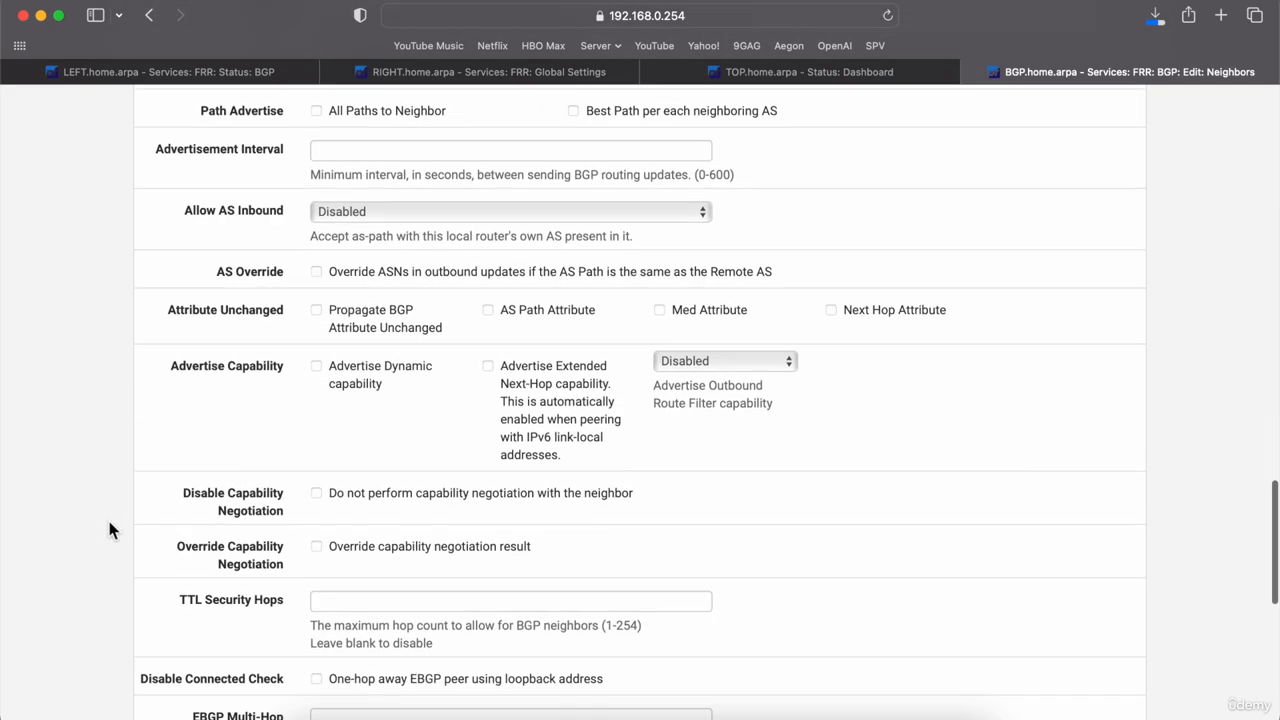
pyautogui.scroll(-3, 155, 550)
pyautogui.click(349, 535)
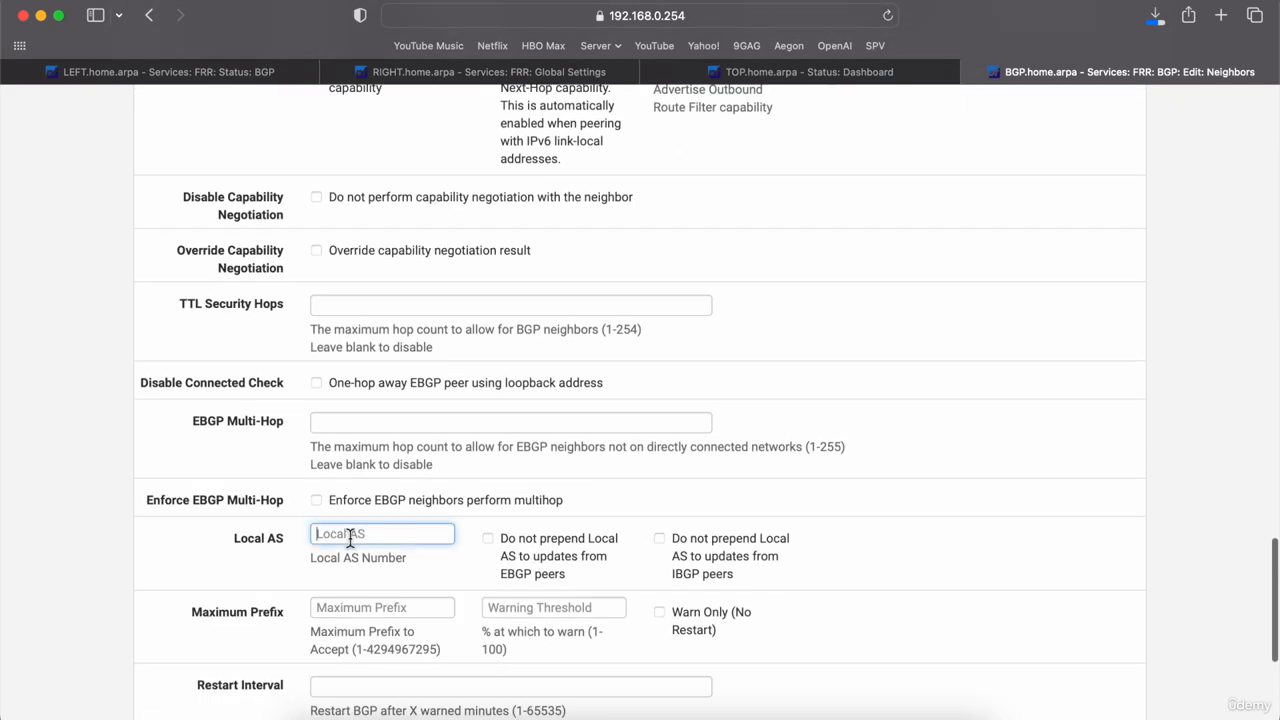
pyautogui.write('6500')
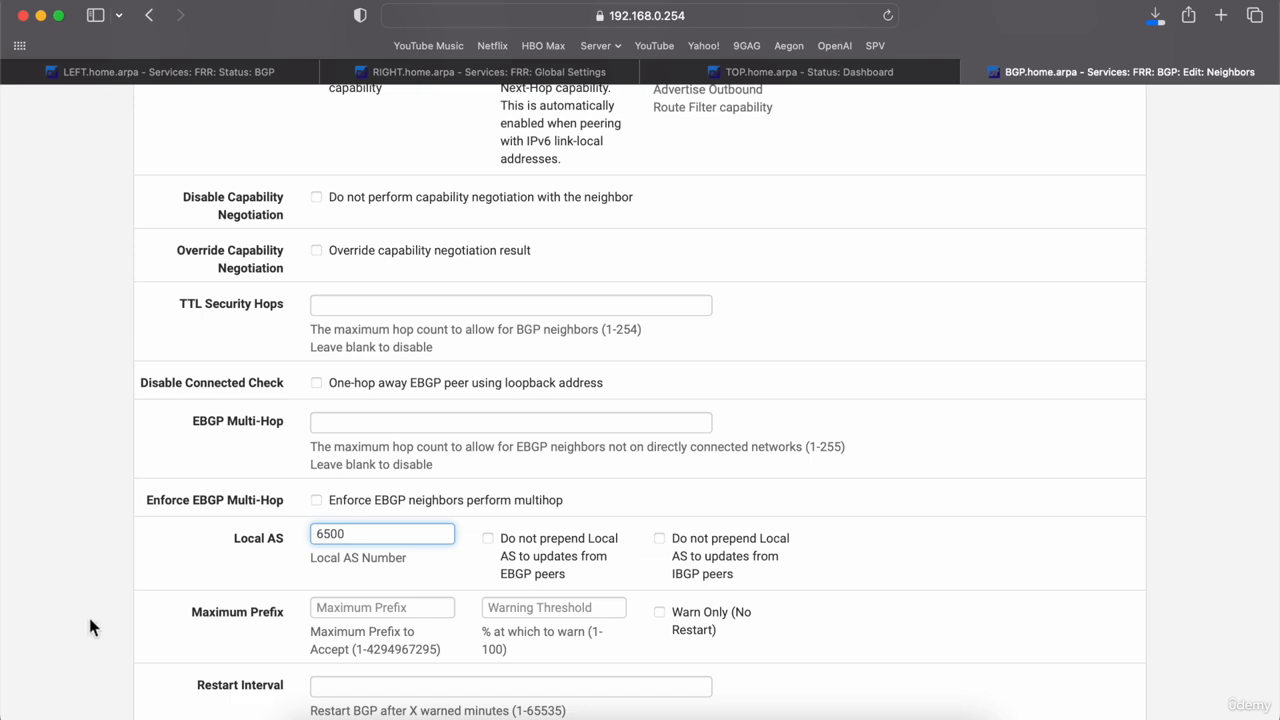
pyautogui.scroll(-4, 91, 618)
pyautogui.click(347, 646)
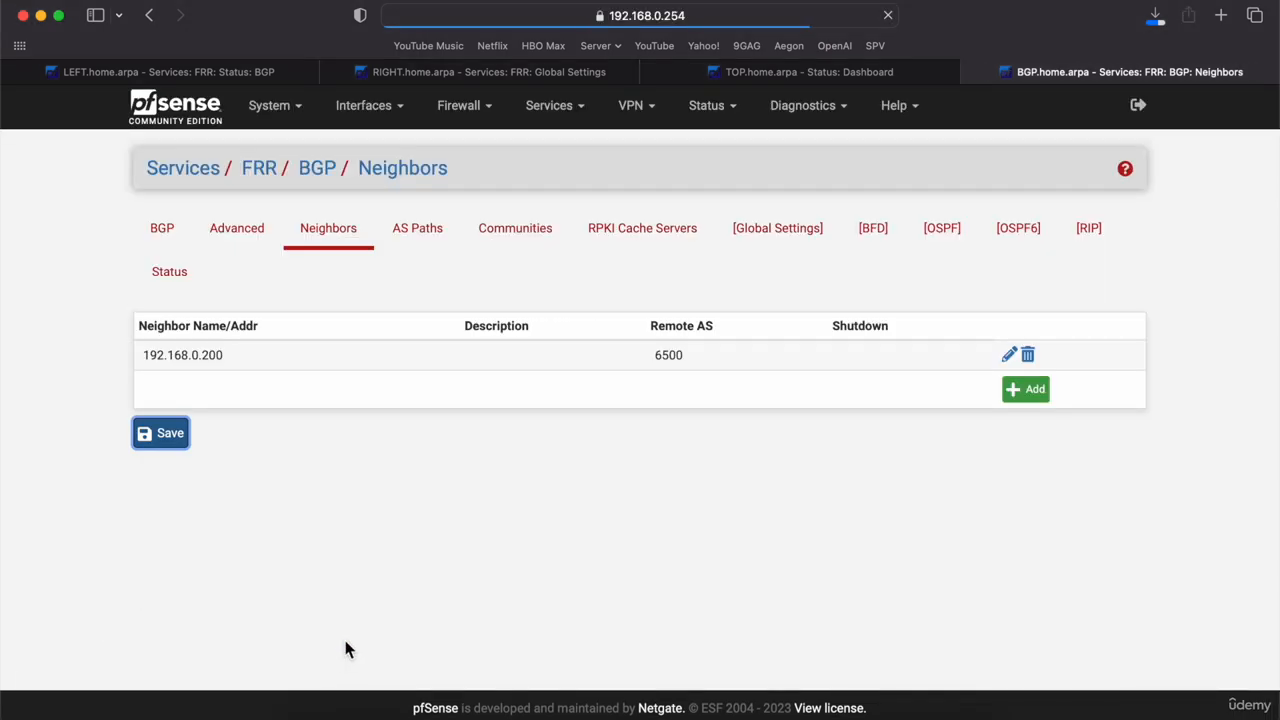
# Step: Start a second neighbor and enter its address as 192.168.0.201 after checking the other routers
pyautogui.click(1026, 391)
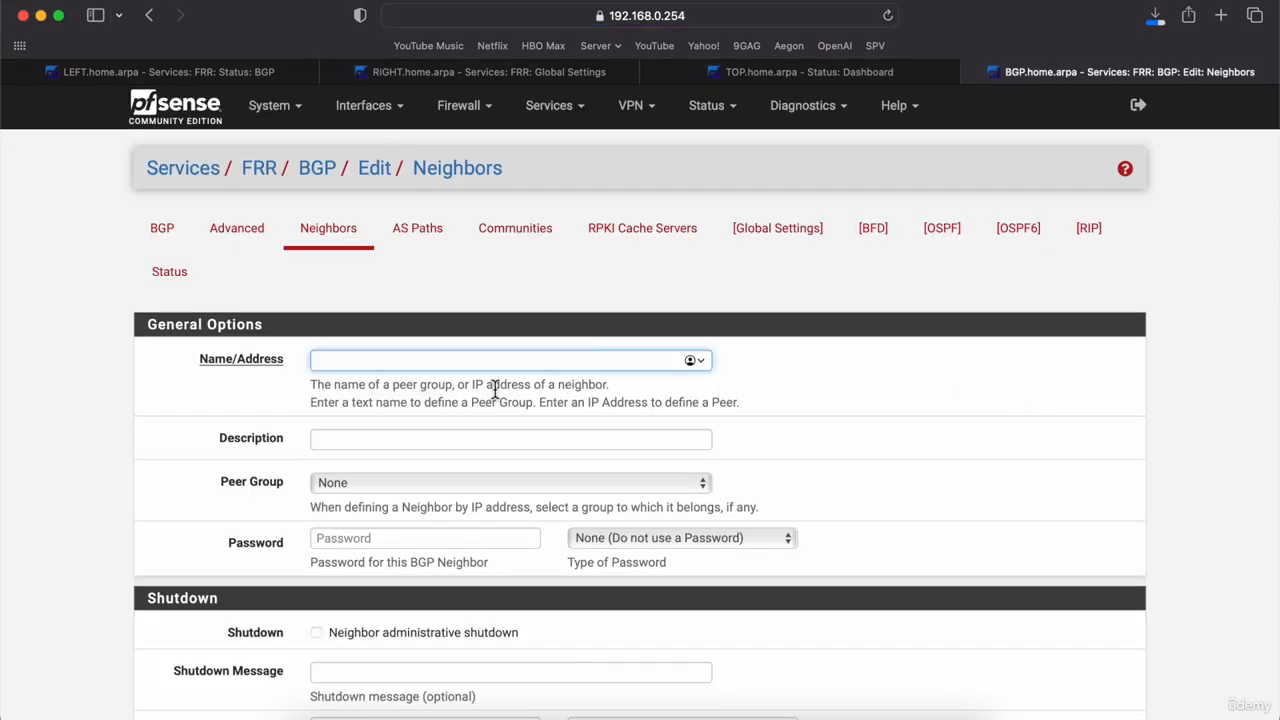
pyautogui.click(471, 78)
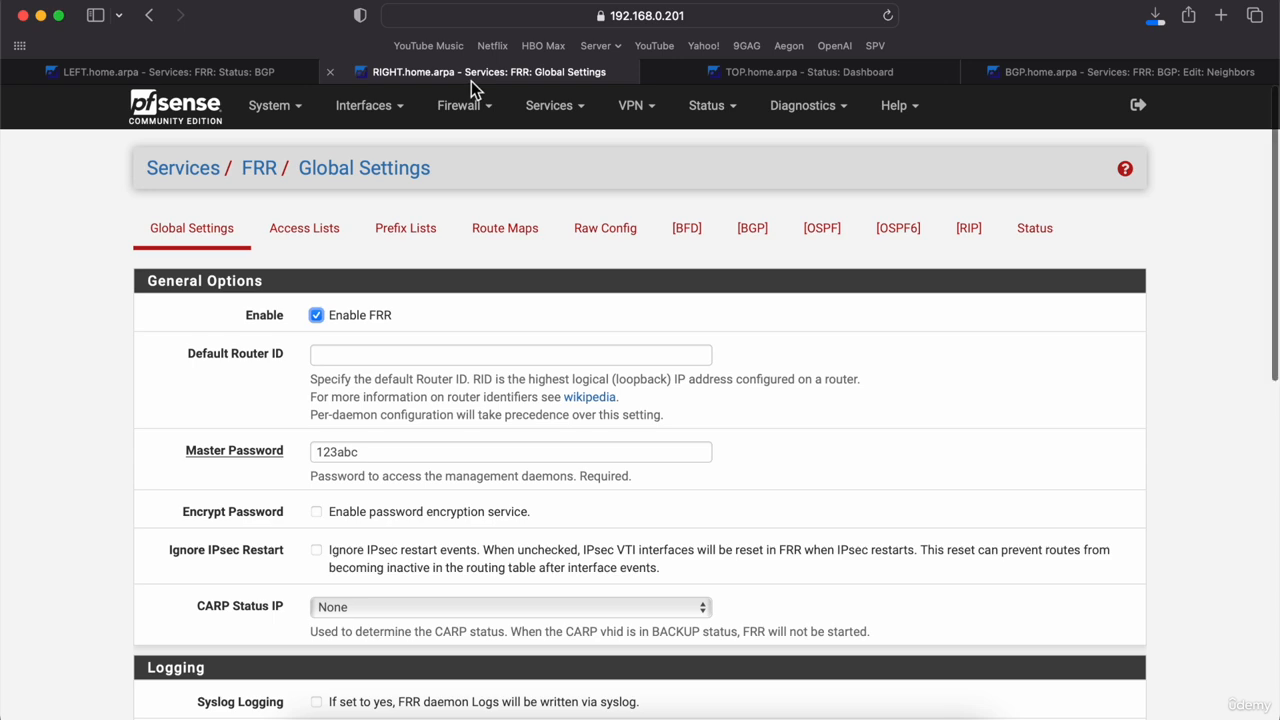
pyautogui.click(734, 74)
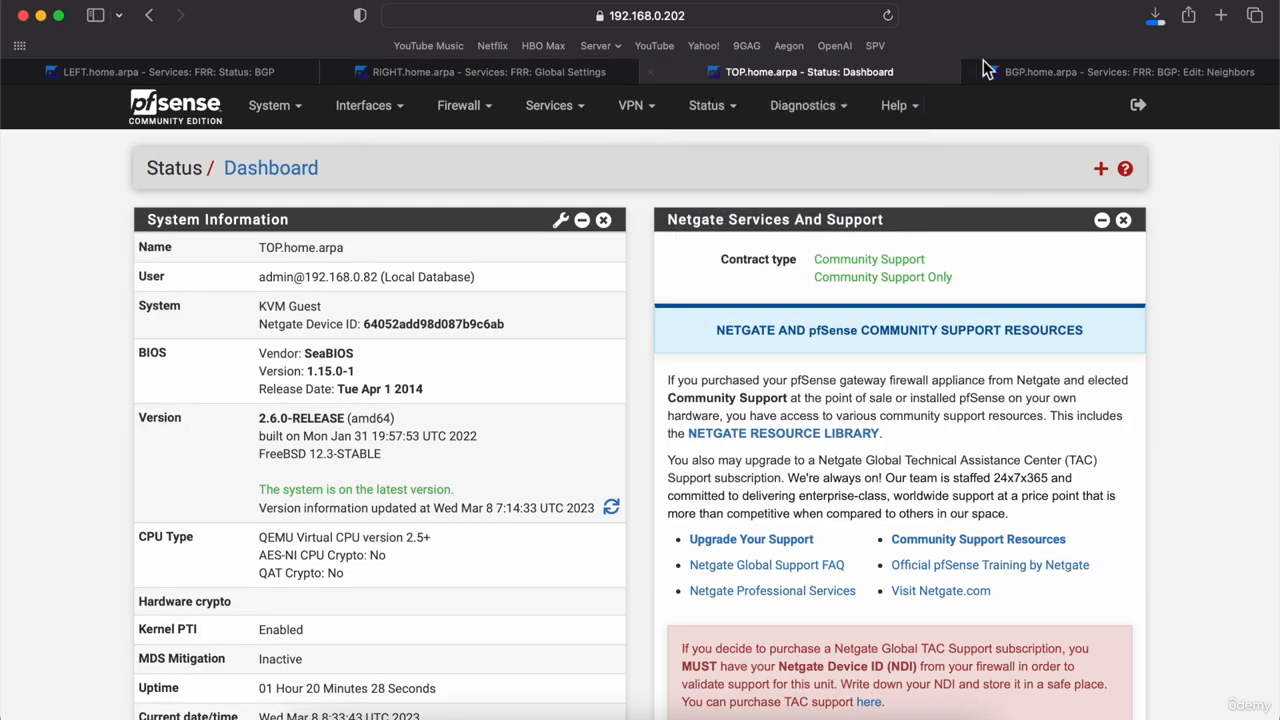
pyautogui.click(1020, 71)
pyautogui.write('192.168.0')
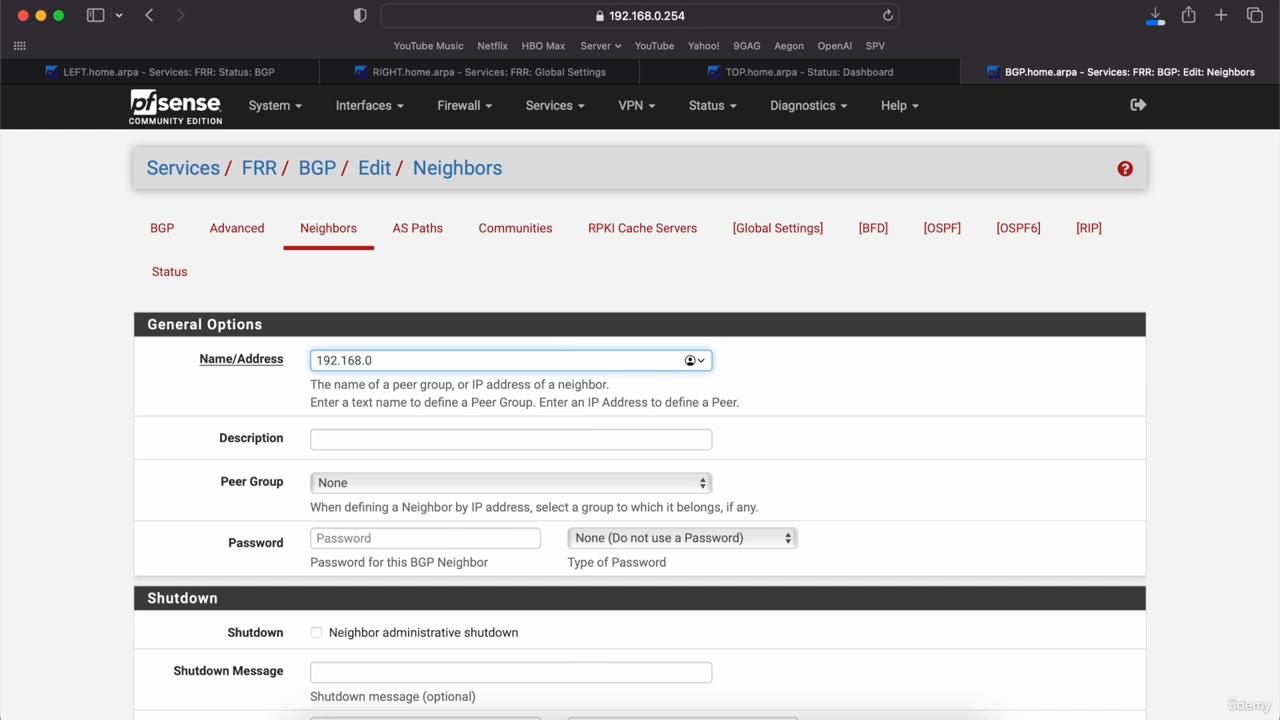
pyautogui.write('.254')
pyautogui.press('BackSpace')
pyautogui.press('BackSpace')
pyautogui.write('01')
# Step: Give the second neighbor remote and local AS 6500 and save it
pyautogui.scroll(-3, 400, 388)
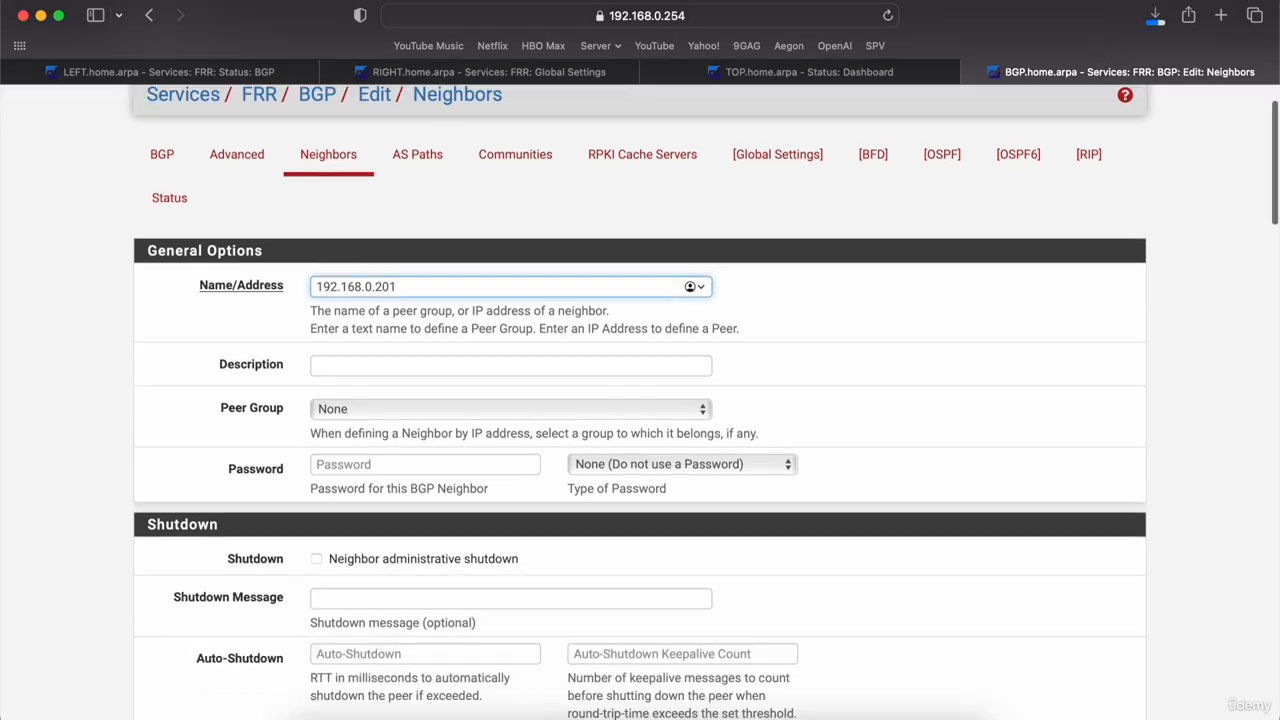
pyautogui.scroll(-5, 377, 538)
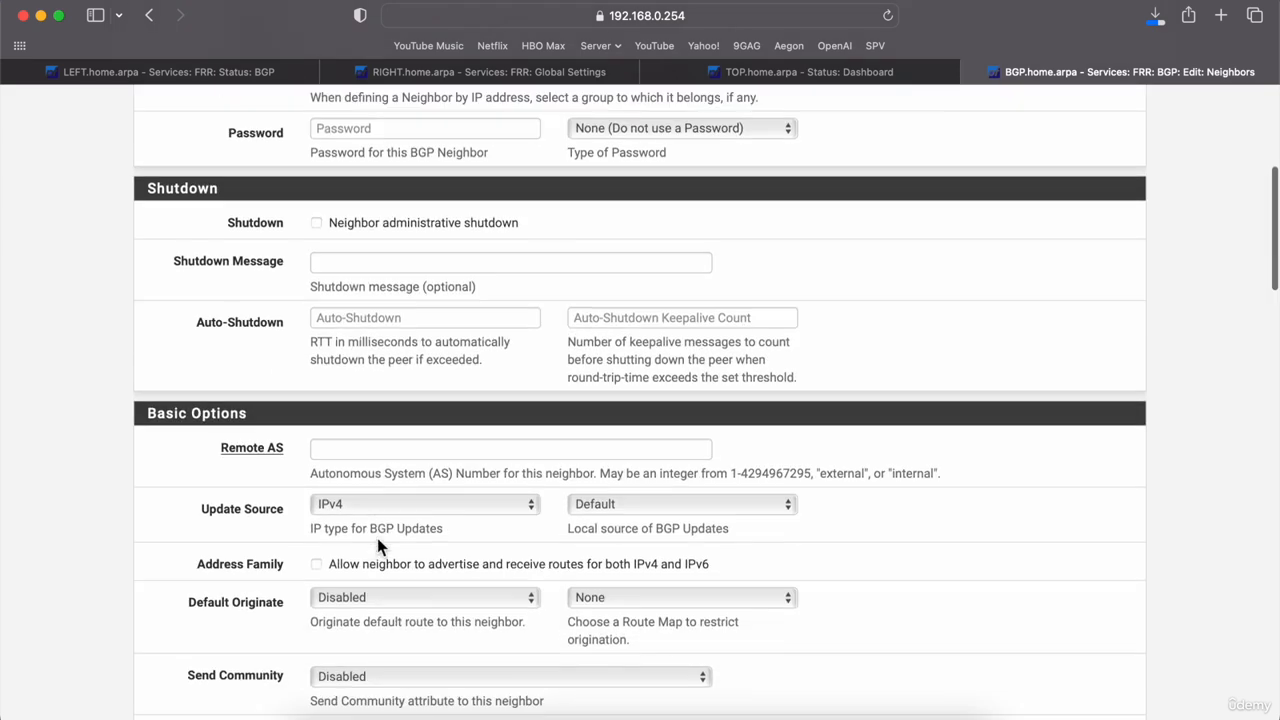
pyautogui.click(366, 452)
pyautogui.write('6500')
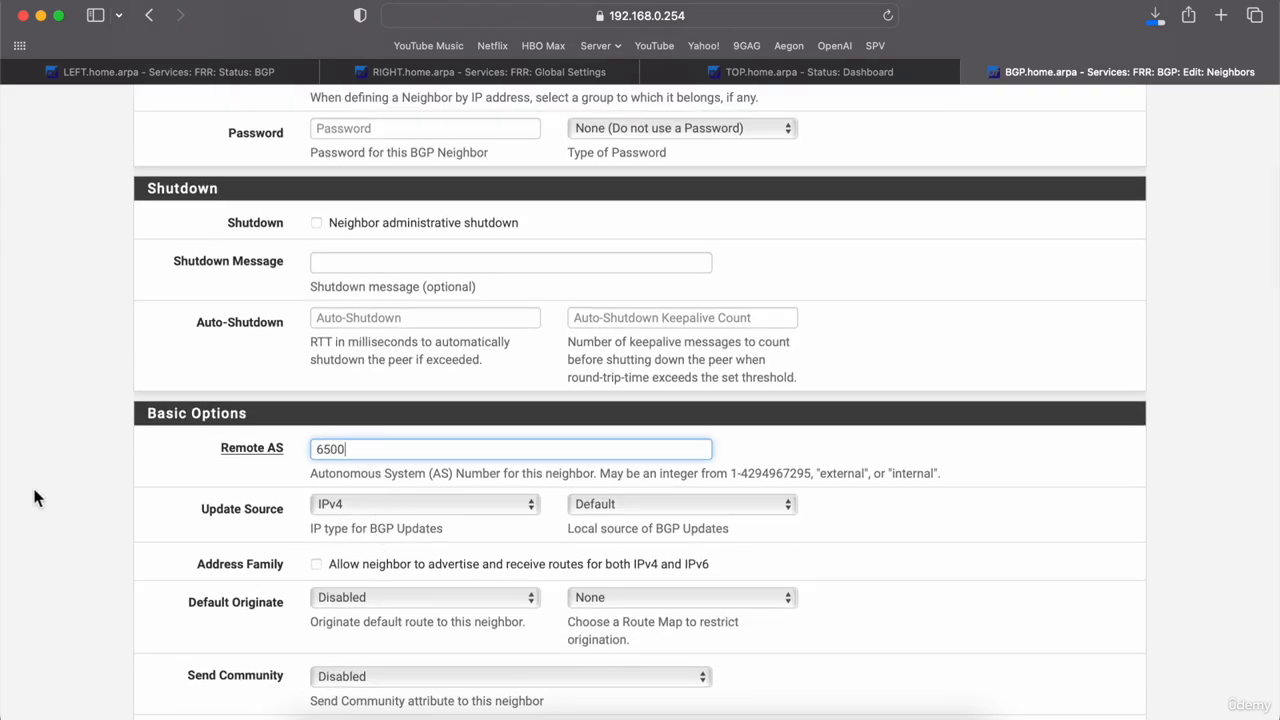
pyautogui.click(99, 519)
pyautogui.scroll(-10, 99, 519)
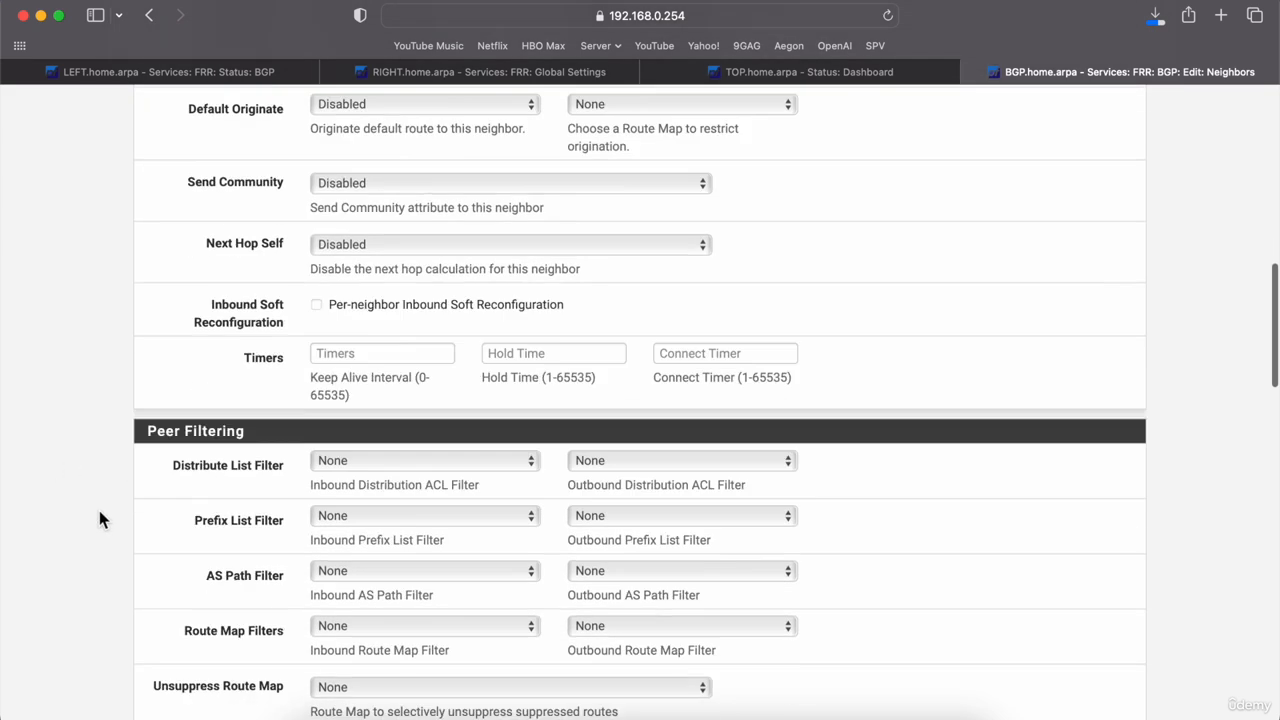
pyautogui.scroll(-10, 99, 518)
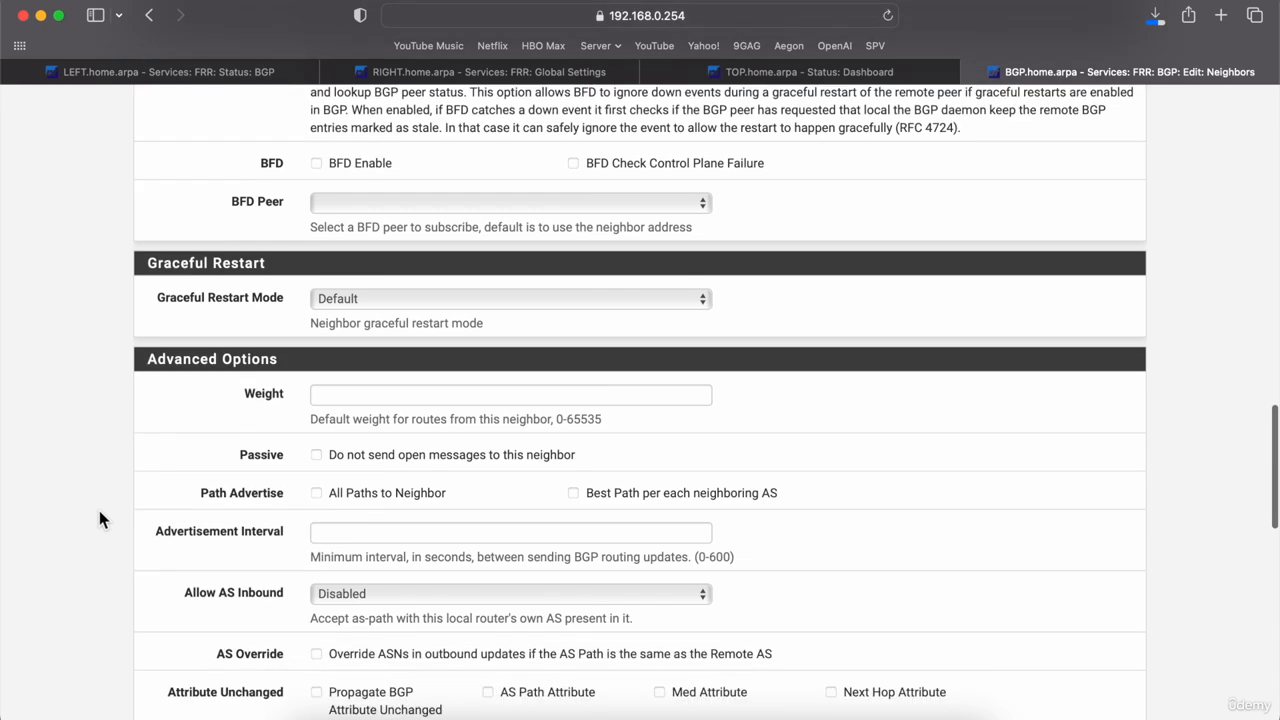
pyautogui.scroll(-10, 99, 510)
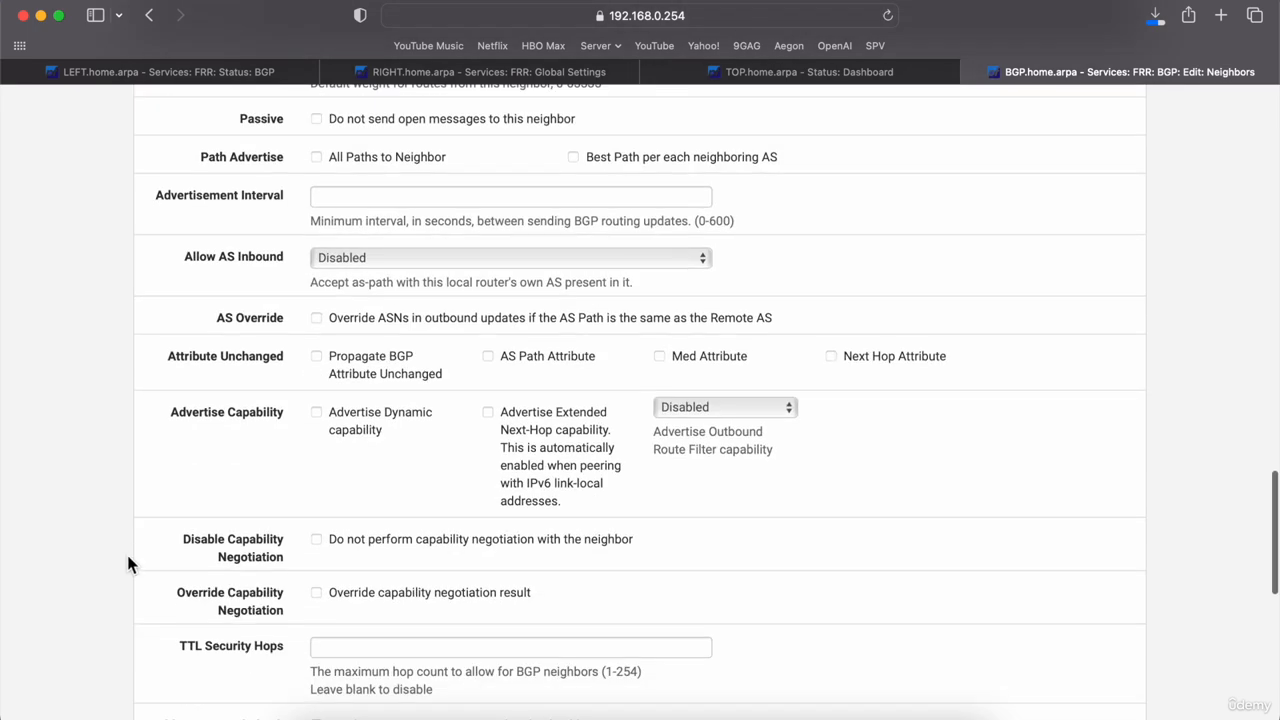
pyautogui.click(345, 546)
pyautogui.write('6500')
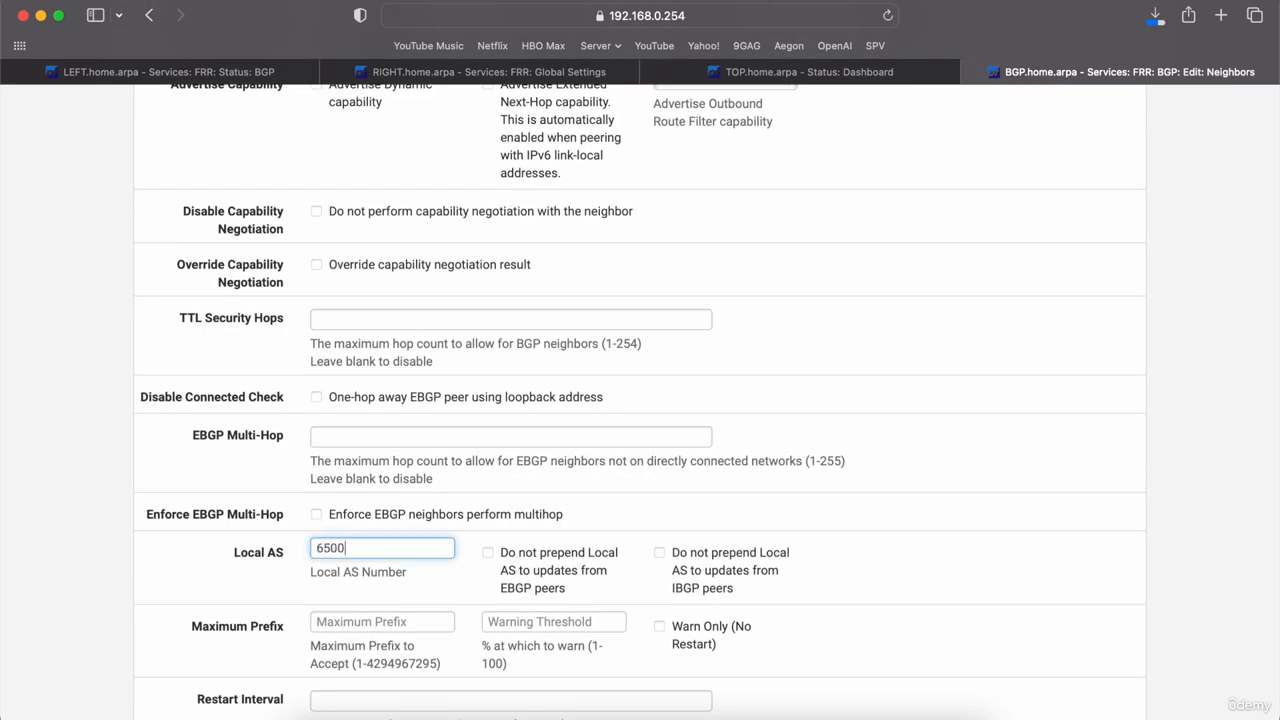
pyautogui.click(131, 584)
pyautogui.scroll(-6, 131, 584)
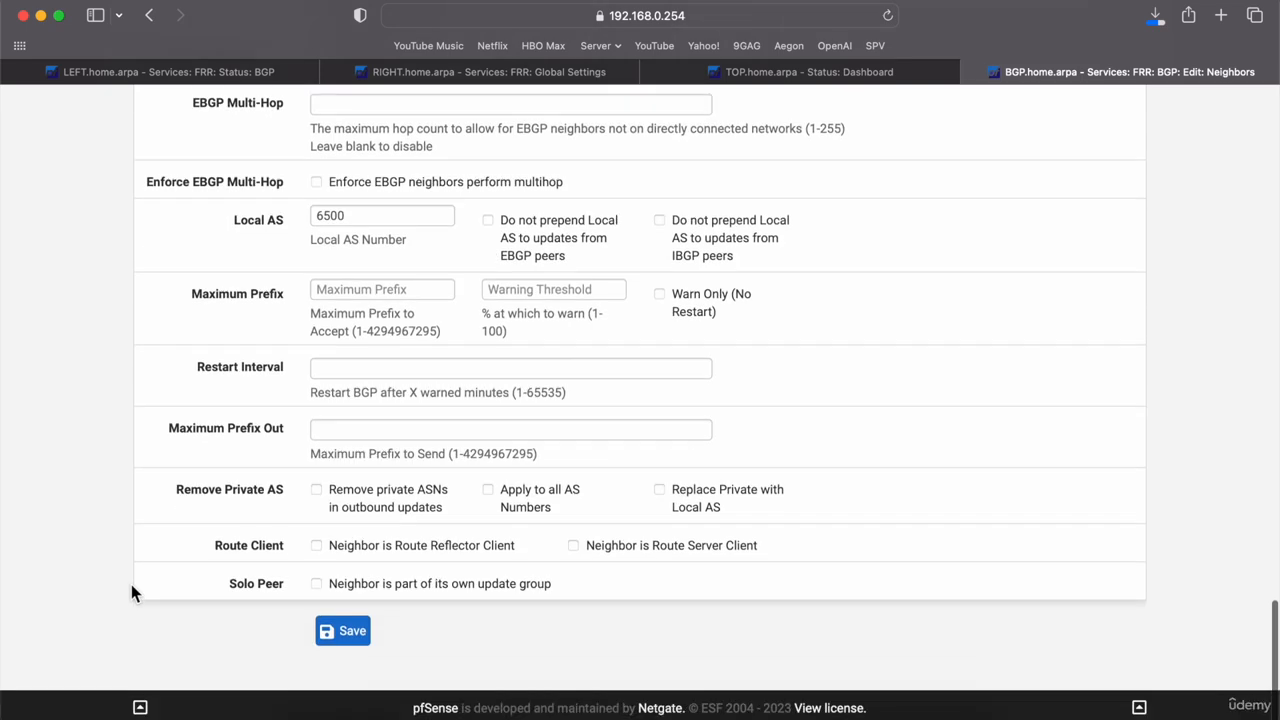
pyautogui.click(336, 648)
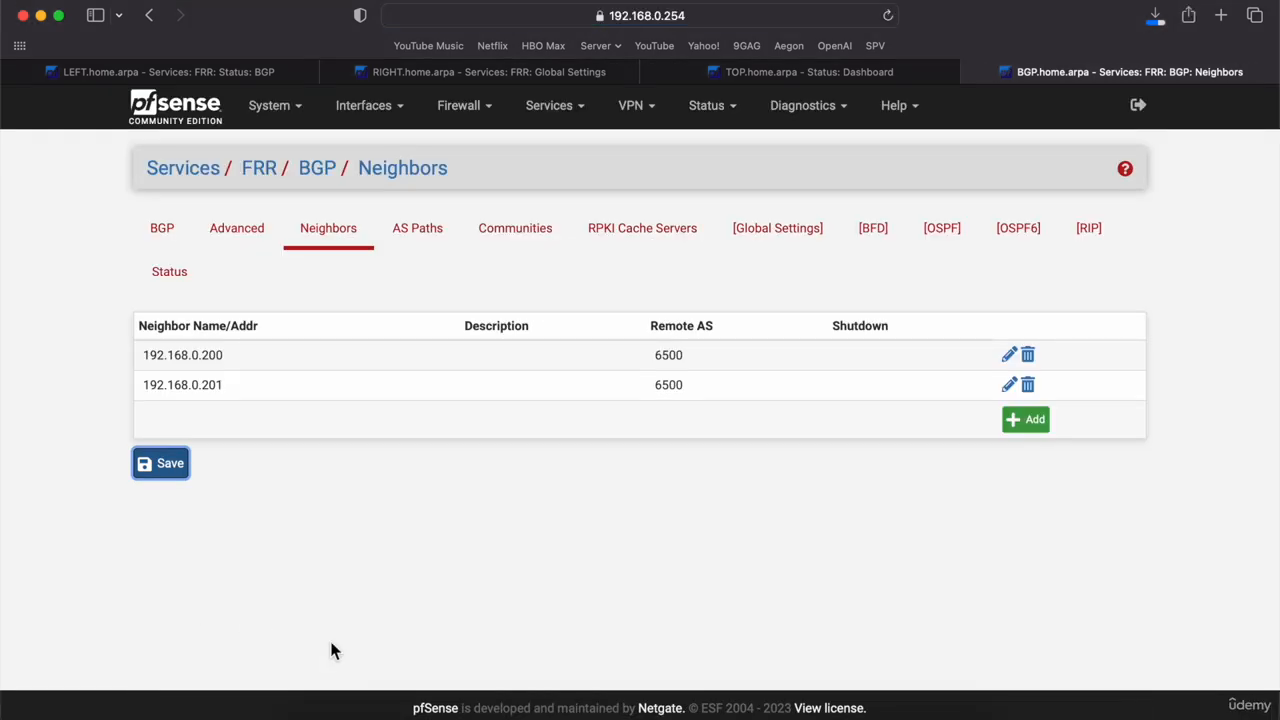
# Step: Apply the neighbors, enable FRR with a master password, save, and view FRR status
pyautogui.click(166, 466)
pyautogui.click(774, 236)
pyautogui.click(353, 328)
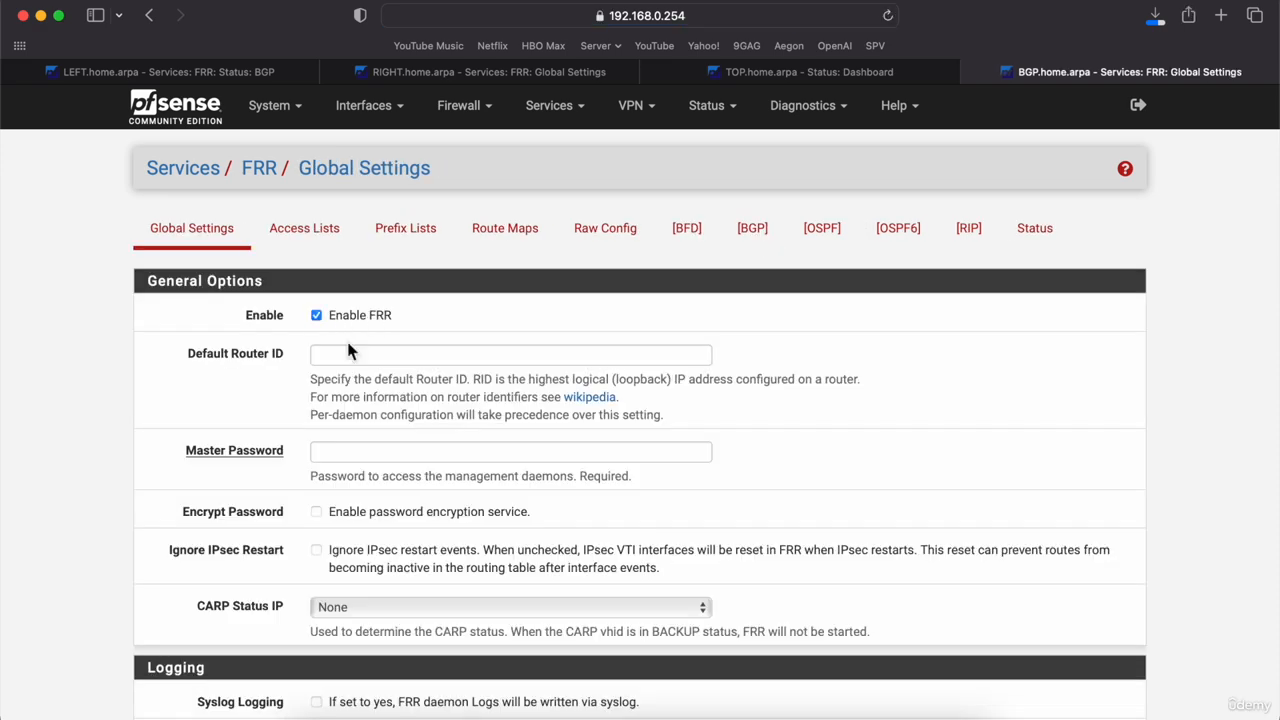
pyautogui.click(370, 455)
pyautogui.write('abc123')
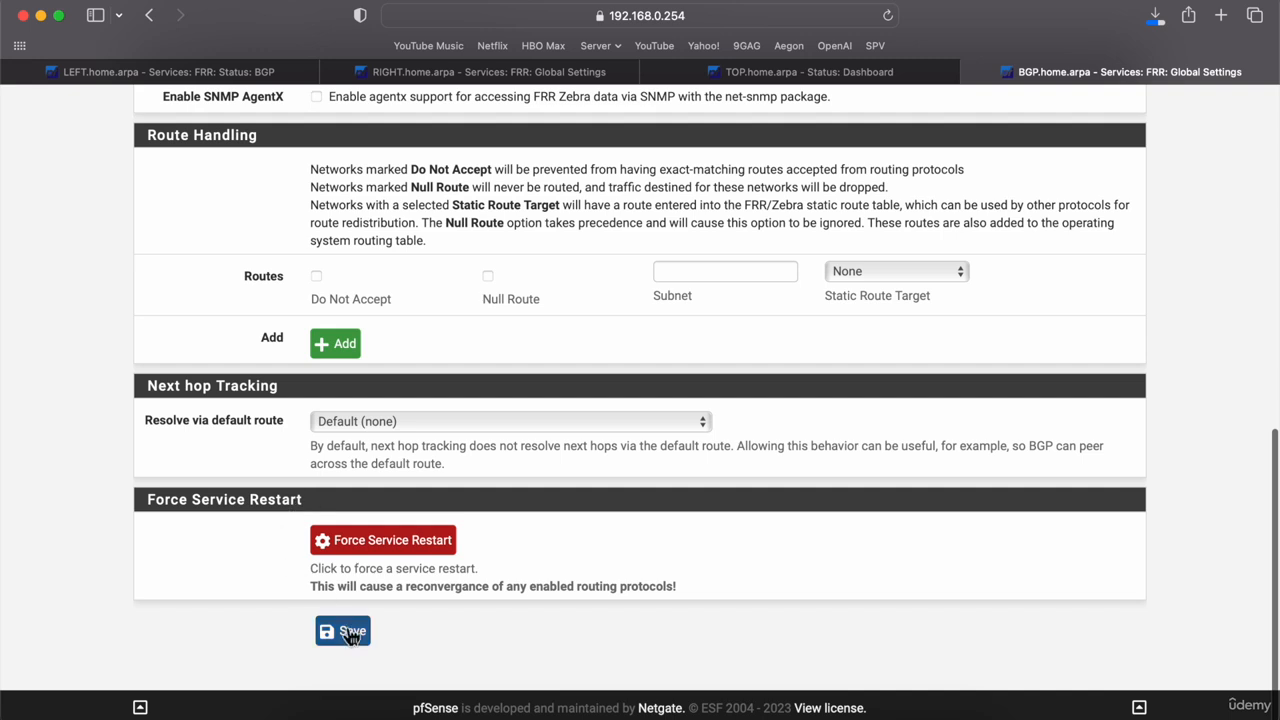
pyautogui.click(347, 628)
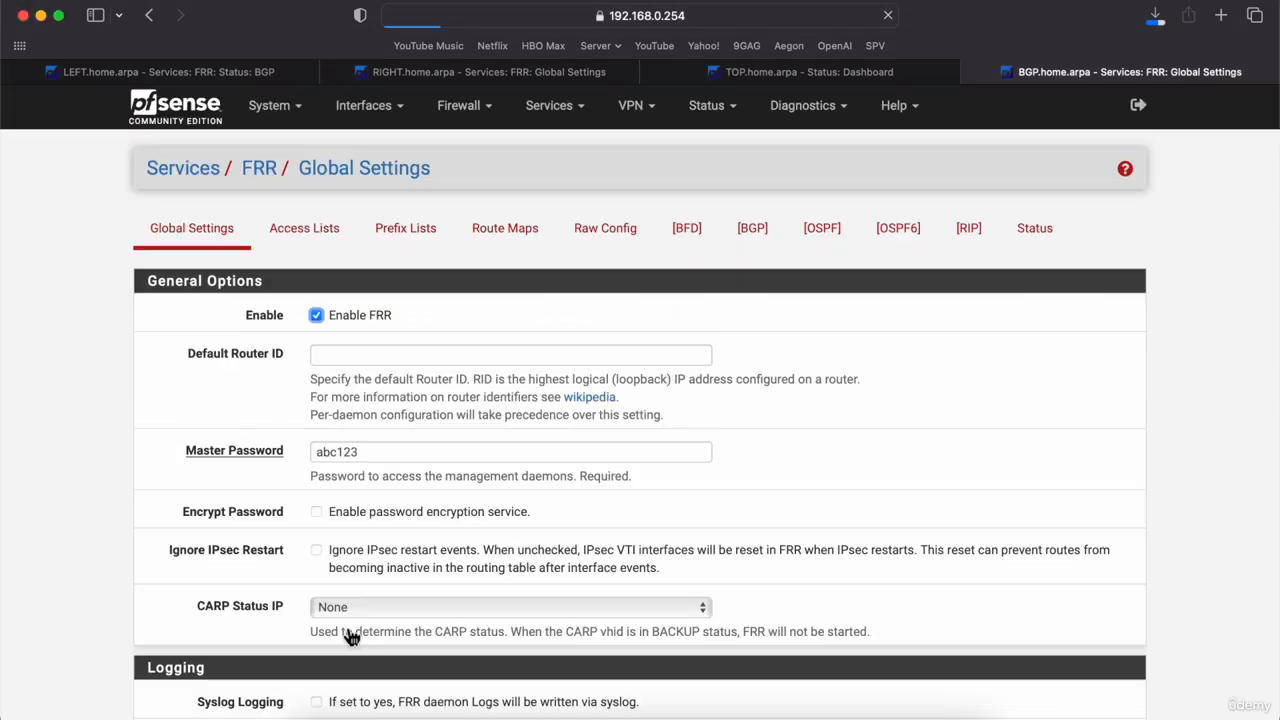
pyautogui.click(1045, 231)
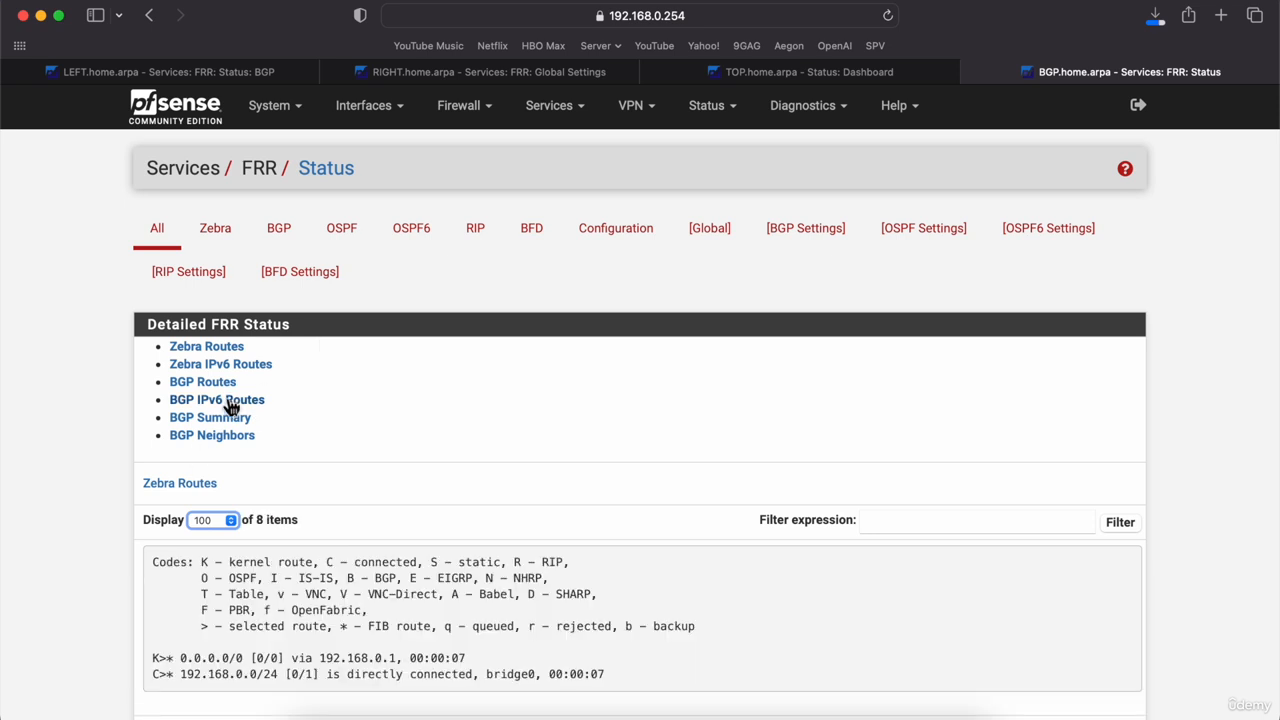
# Step: Show the BGP Summary and highlight the 192.168.0.200 and 192.168.0.201 neighbor rows
pyautogui.click(217, 432)
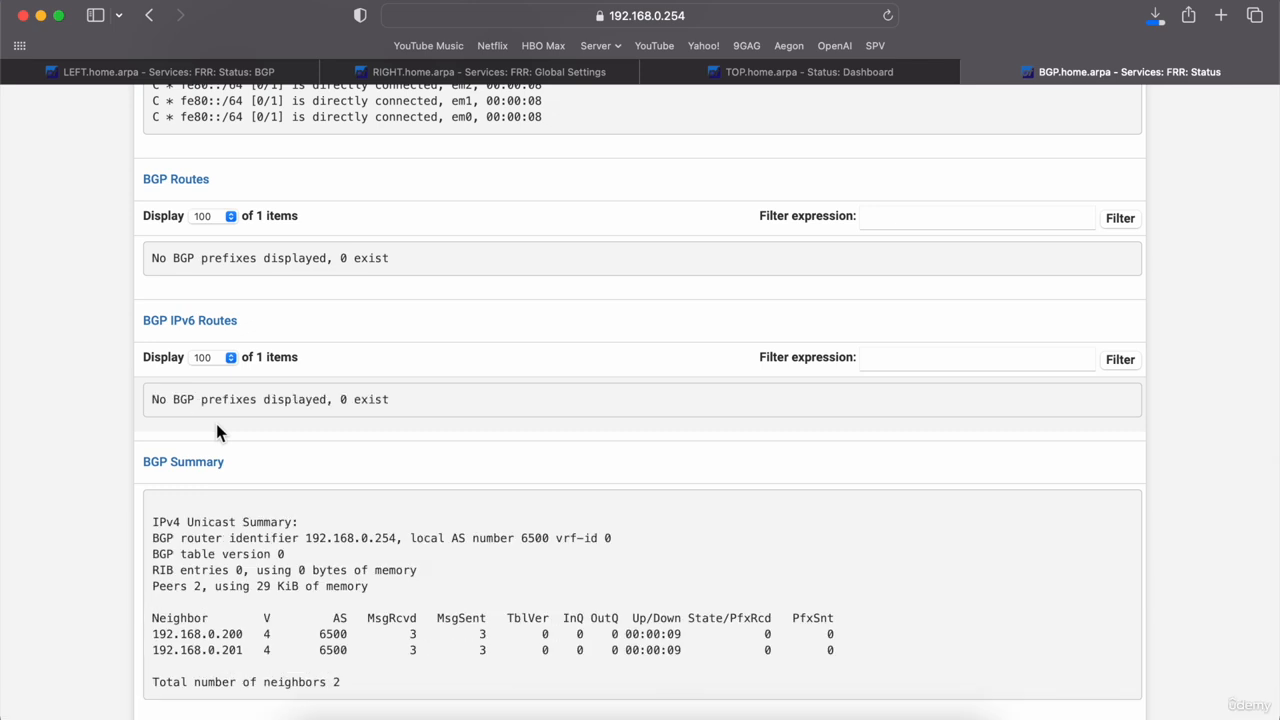
pyautogui.scroll(-4, 86, 400)
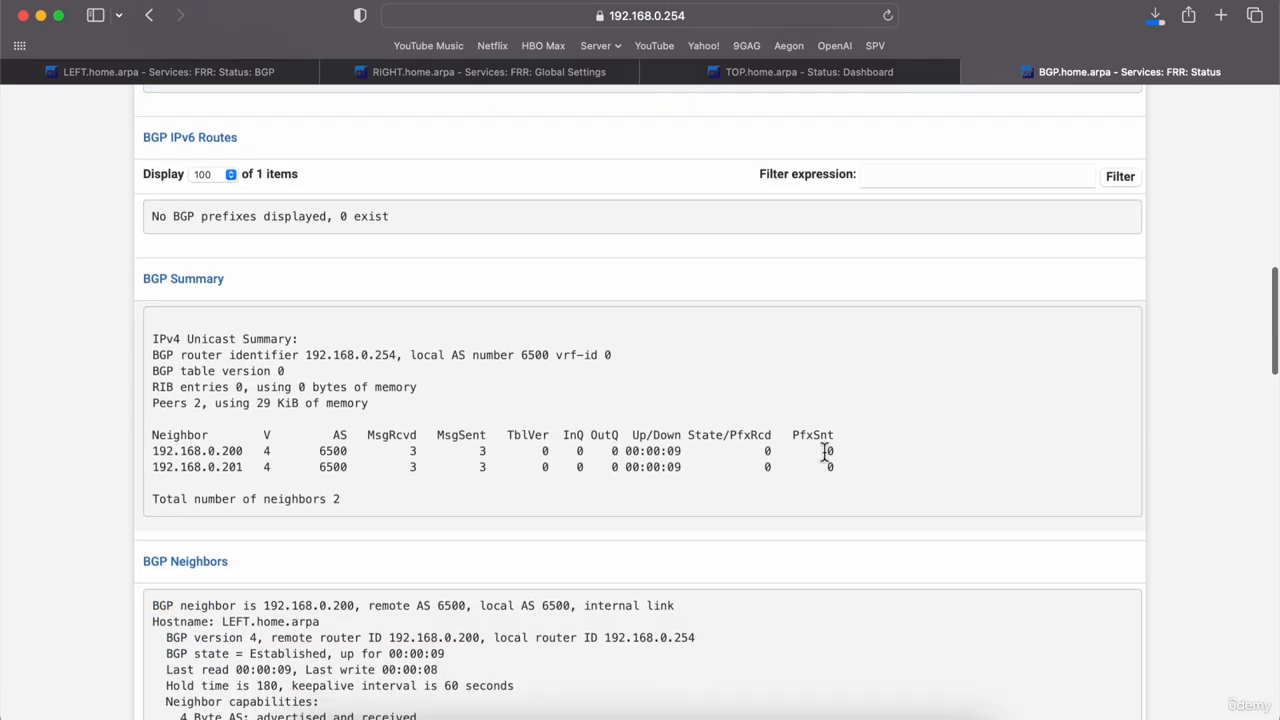
pyautogui.moveTo(849, 468); pyautogui.dragTo(146, 442)
pyautogui.click(93, 478)
pyautogui.moveTo(845, 467); pyautogui.dragTo(670, 460)
pyautogui.click(814, 477)
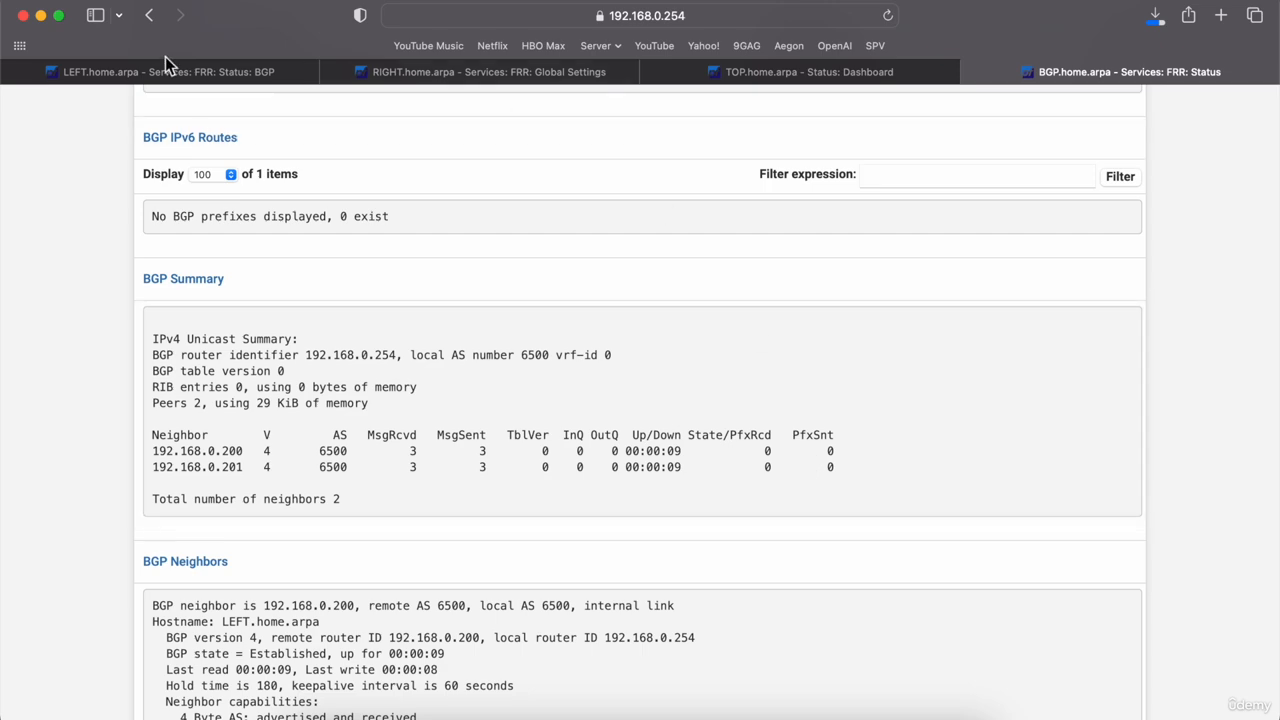
pyautogui.click(686, 712)
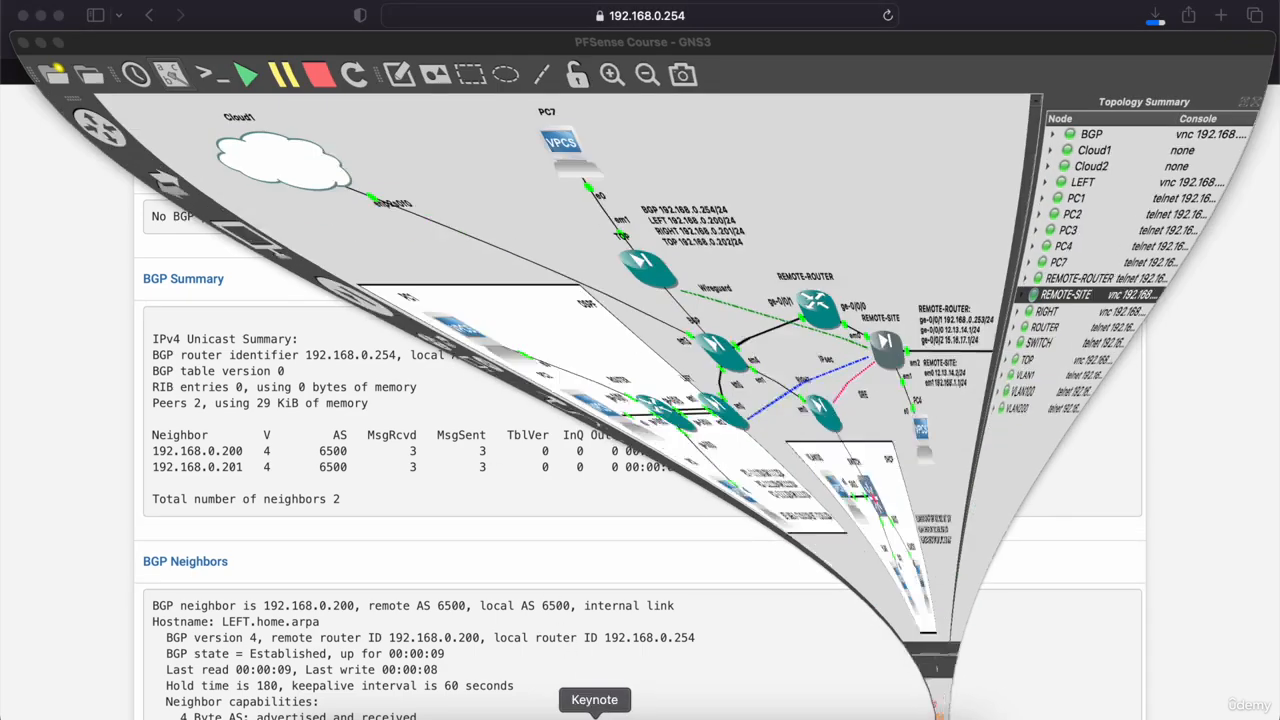
pyautogui.hscroll(5, 295, 460)
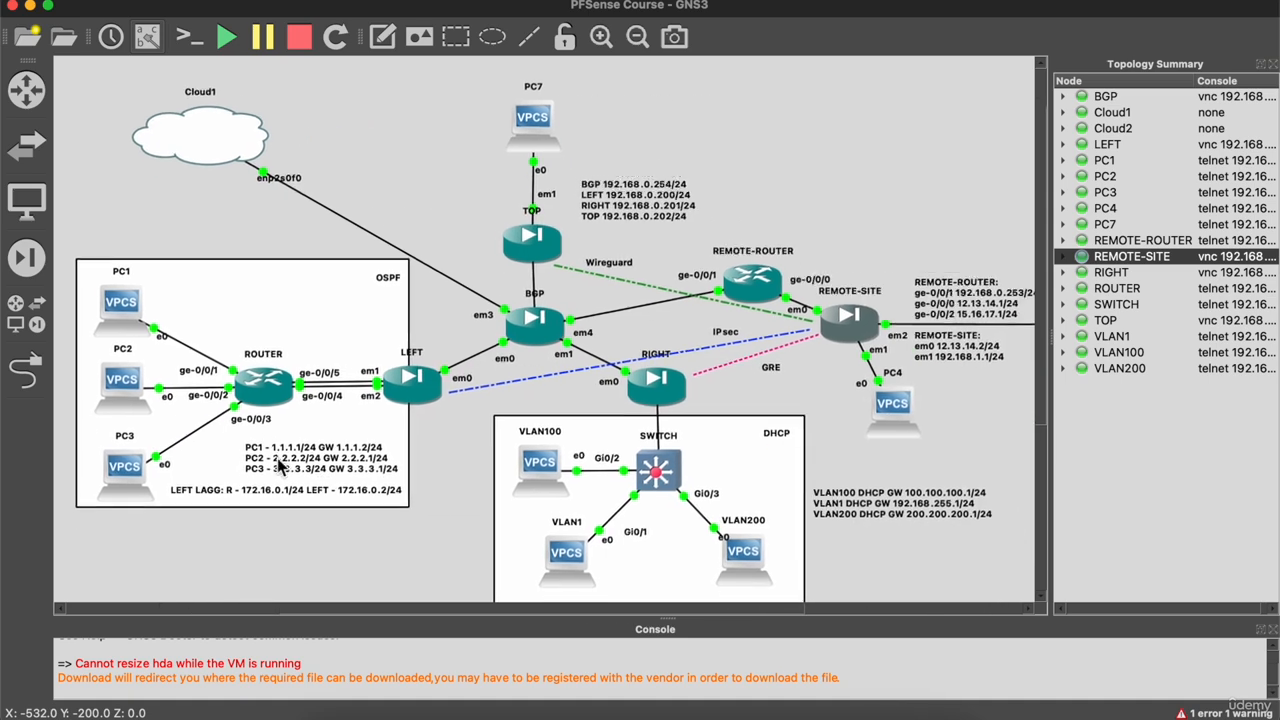
pyautogui.scroll(-2, 285, 465)
pyautogui.scroll(-1, 280, 465)
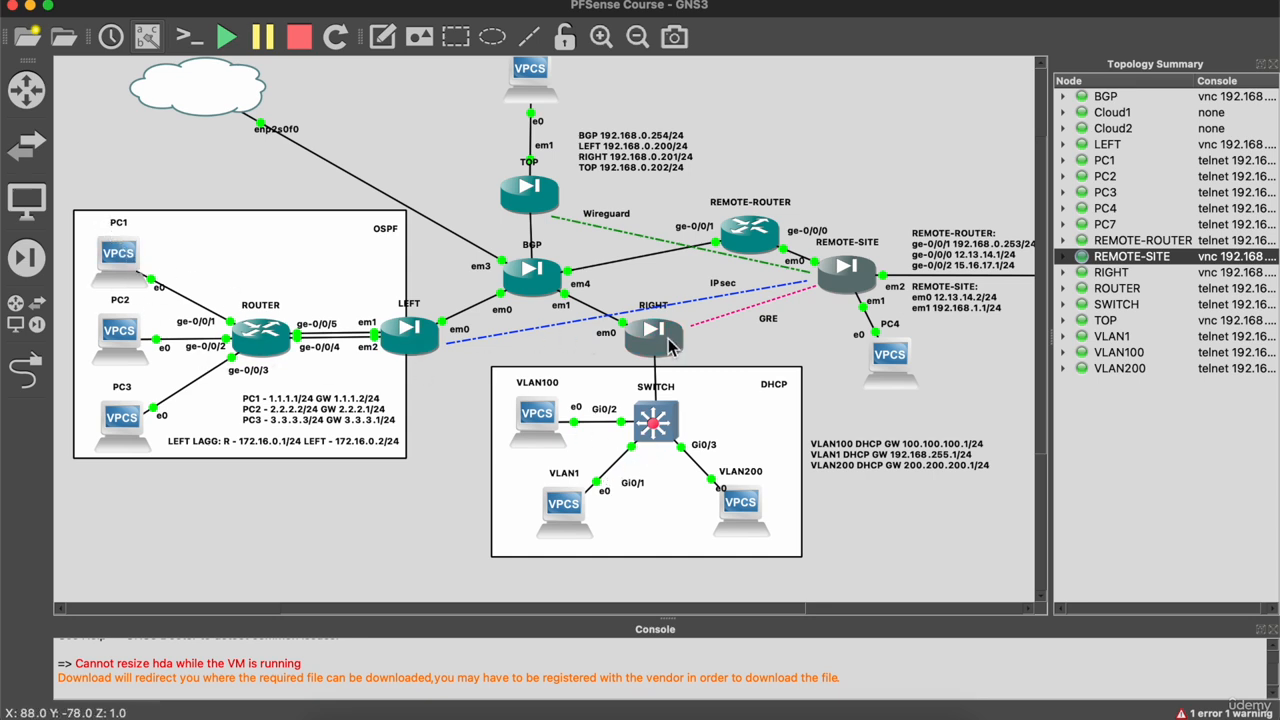
pyautogui.moveTo(572, 512)
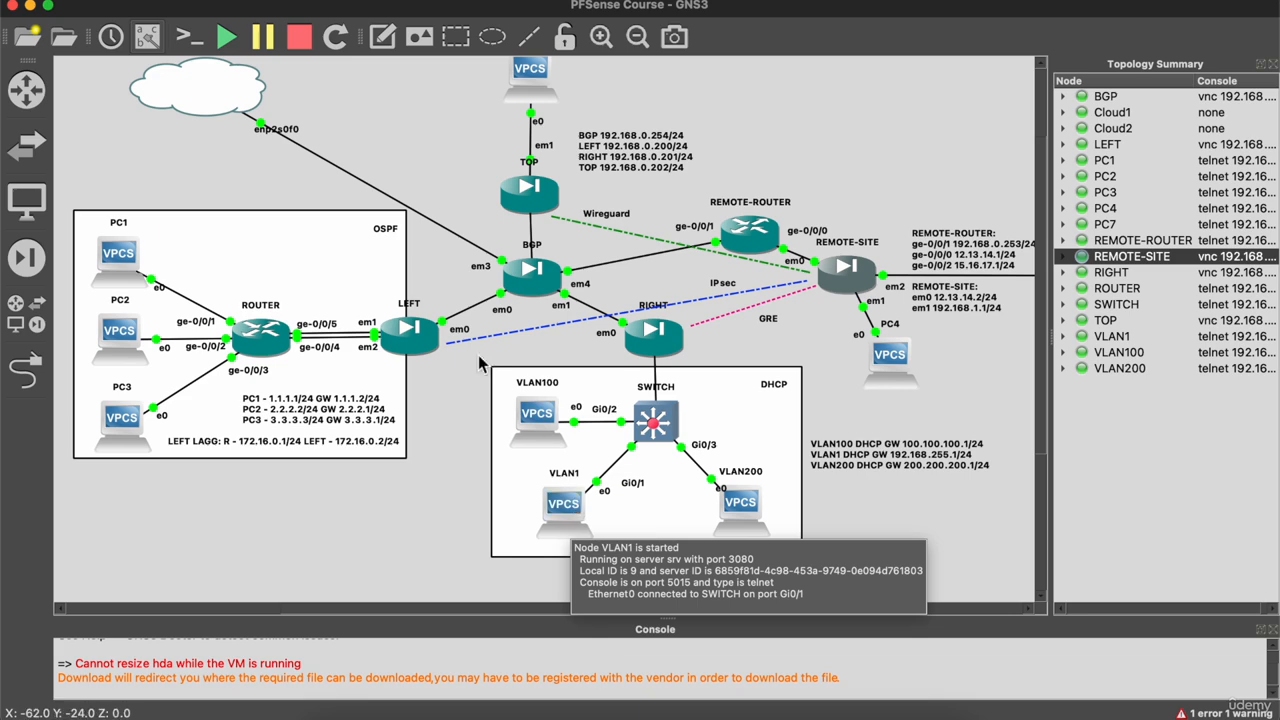
pyautogui.moveTo(417, 340)
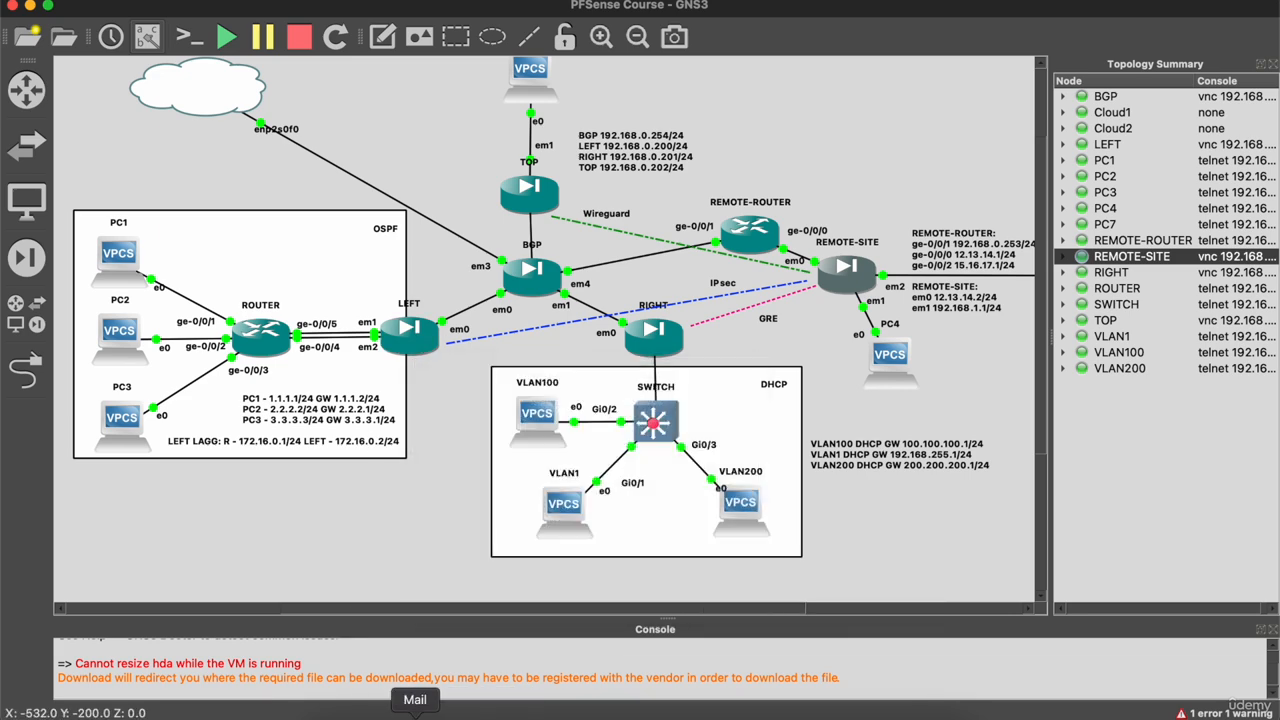
pyautogui.click(352, 716)
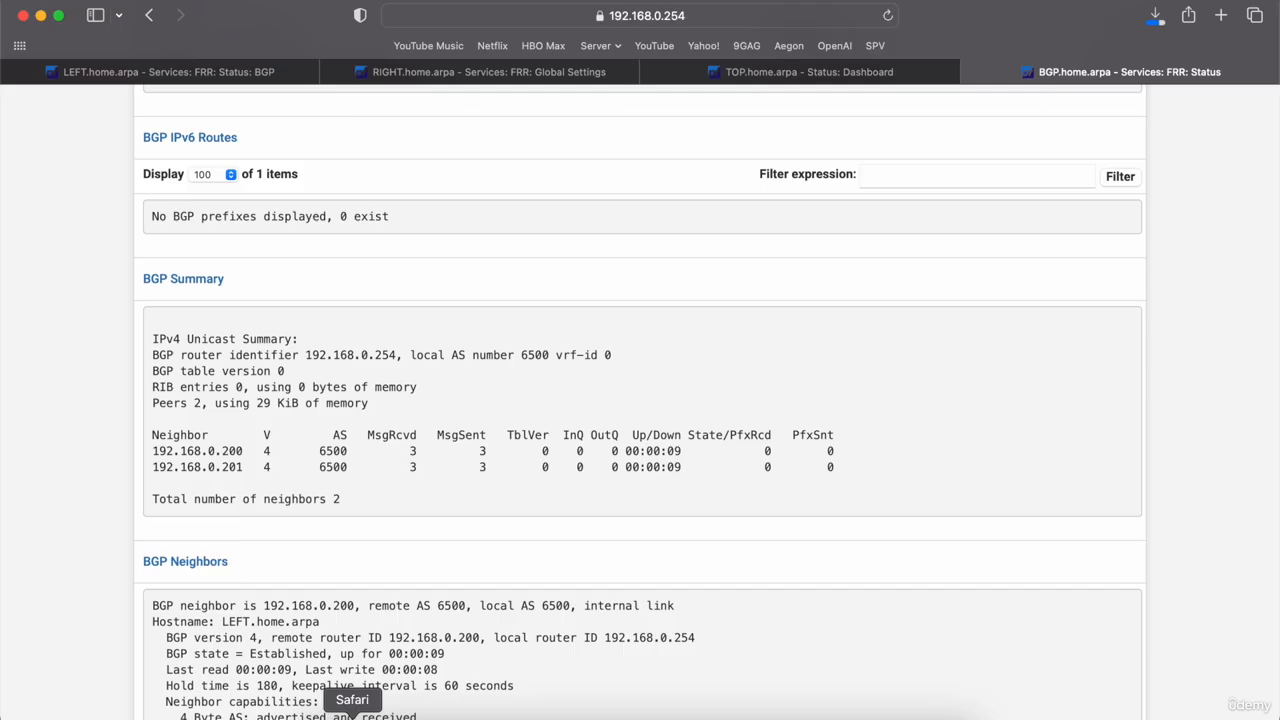
# Step: Switch to the LEFT router and open its FRR BGP settings page
pyautogui.click(160, 76)
pyautogui.scroll(10, 71, 257)
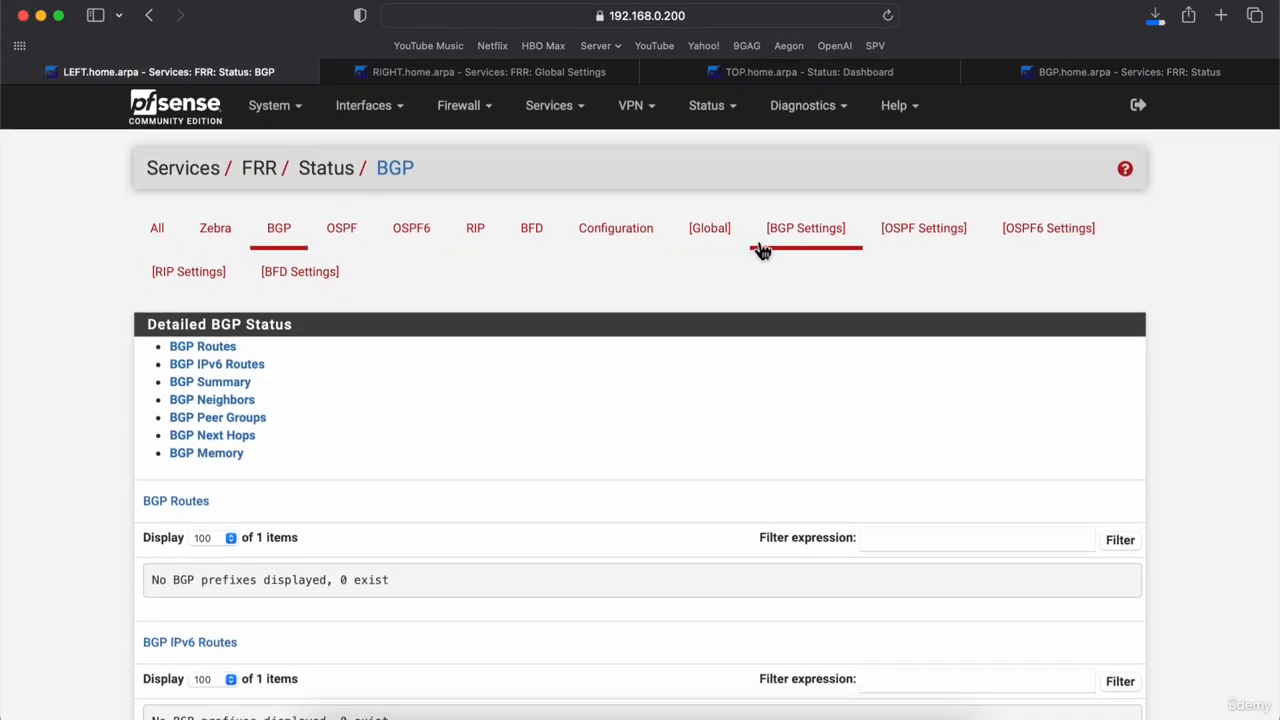
pyautogui.click(807, 234)
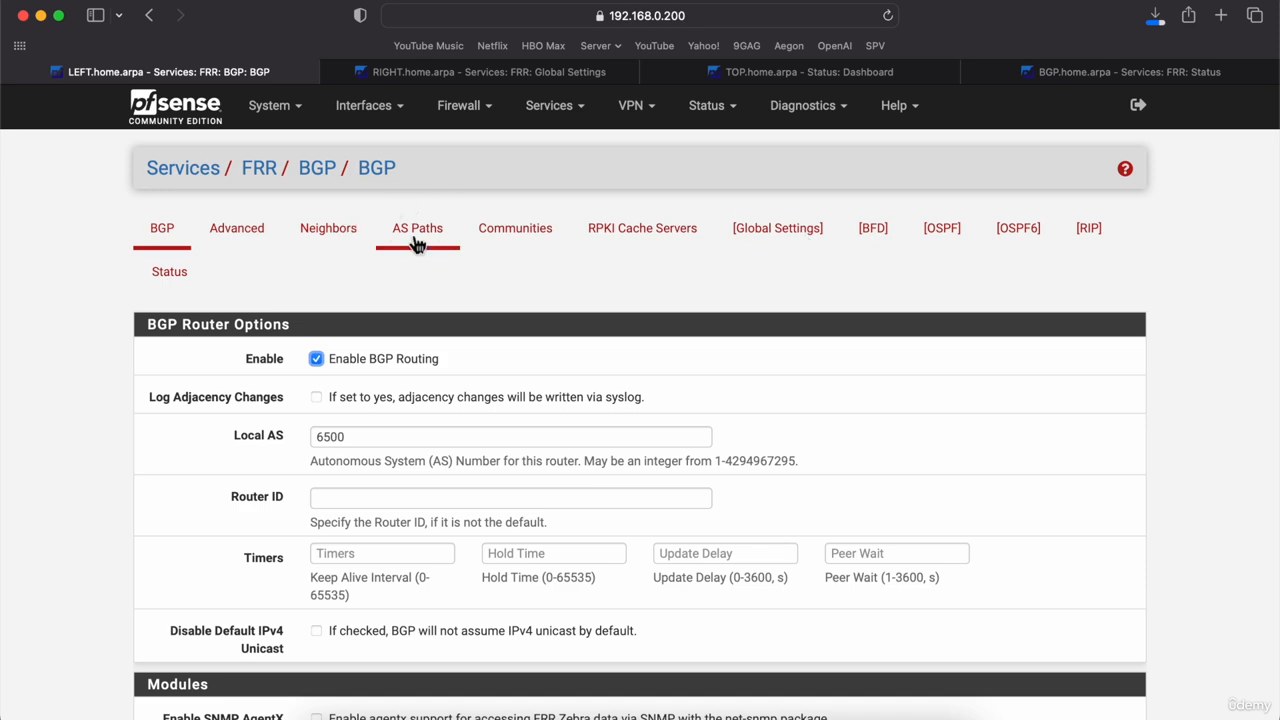
pyautogui.scroll(-6, 150, 409)
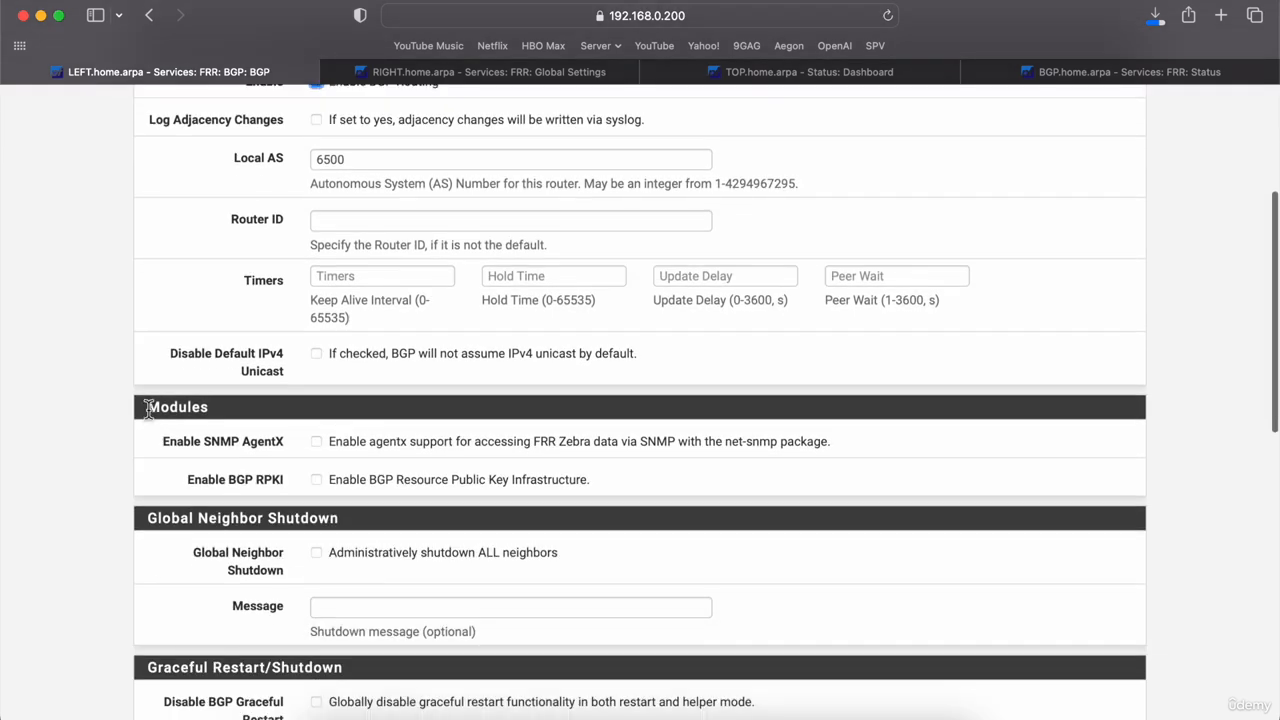
pyautogui.scroll(-5, 149, 412)
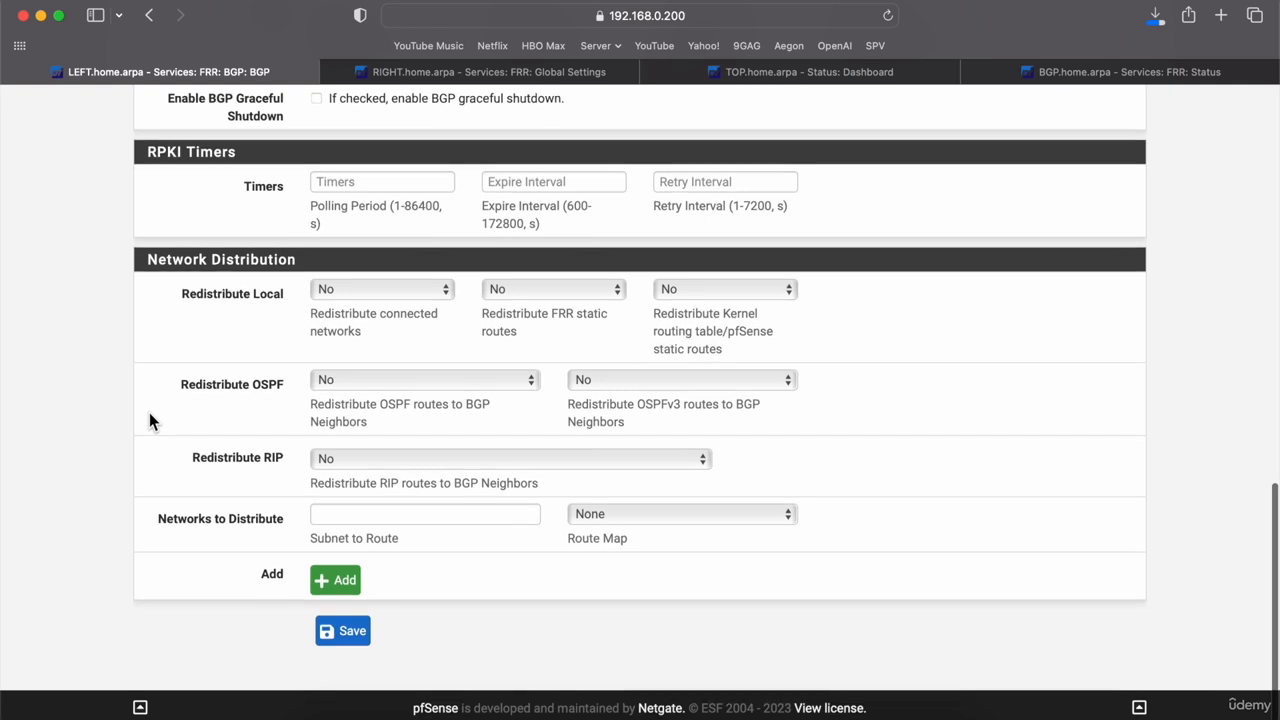
pyautogui.click(358, 515)
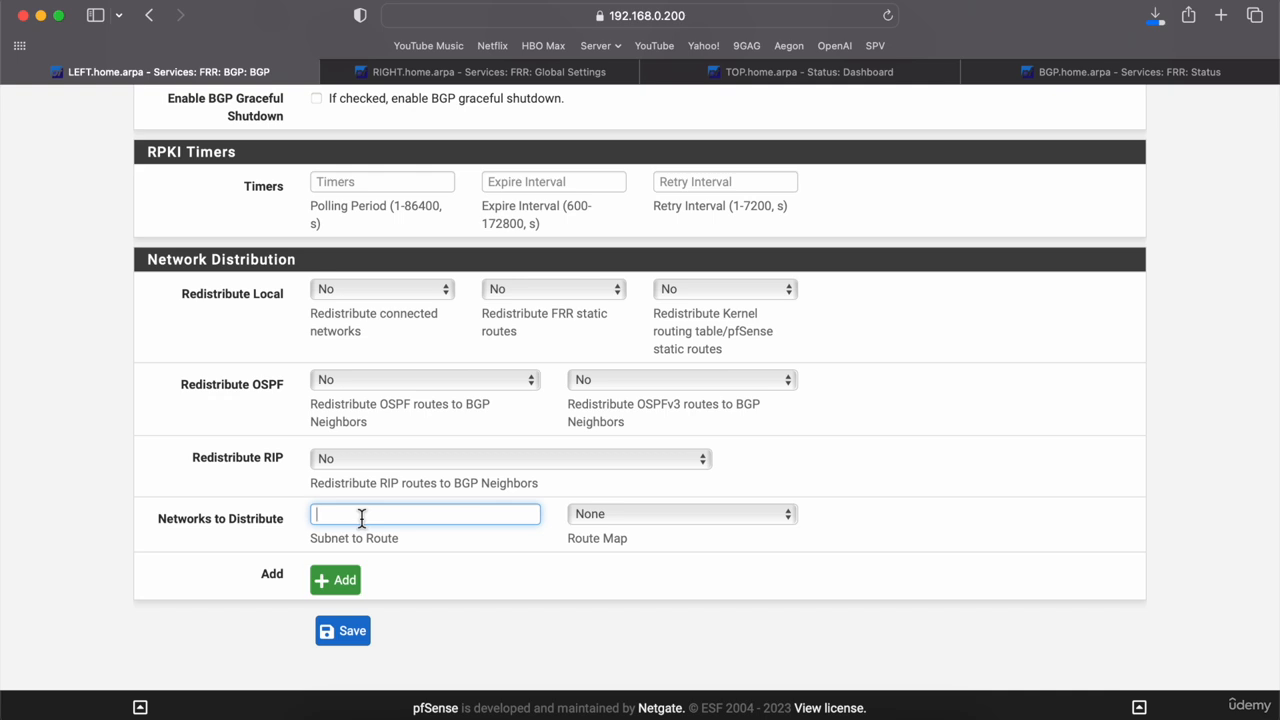
# Step: Toggle Redistribute OSPF to IPv4 and back to No, leaving Redistribute RIP at No
pyautogui.click(464, 379)
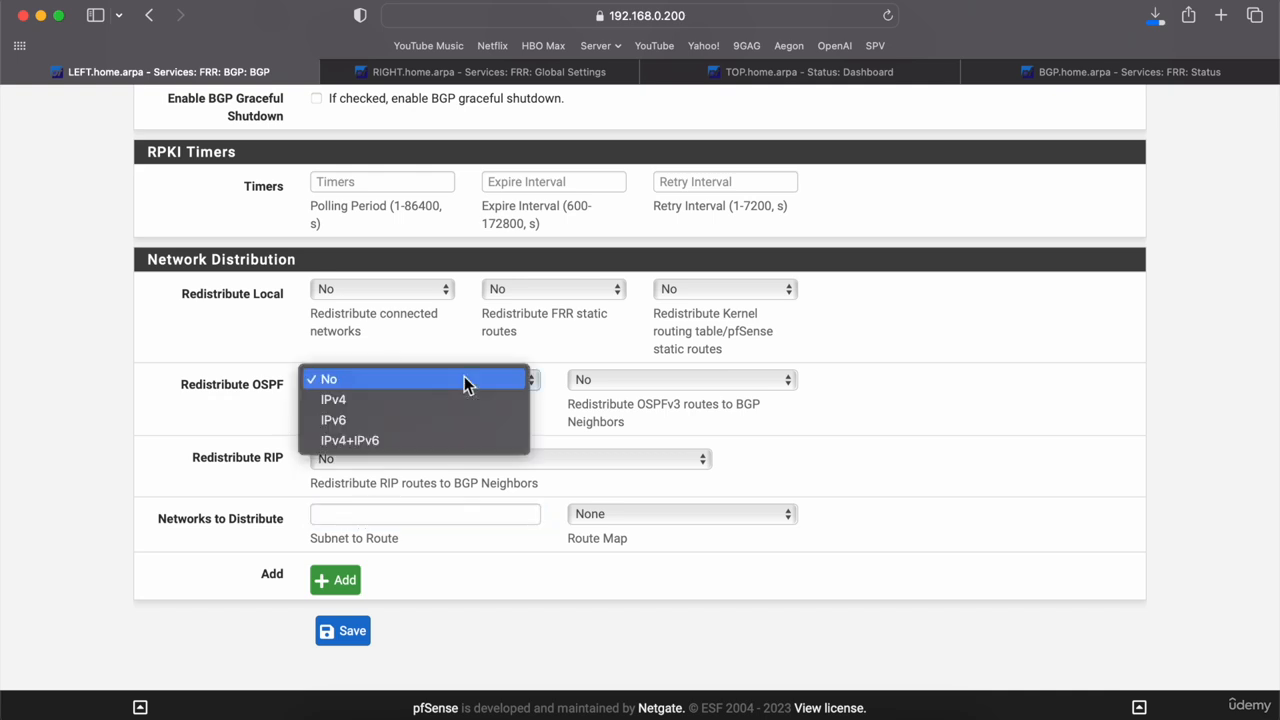
pyautogui.click(437, 399)
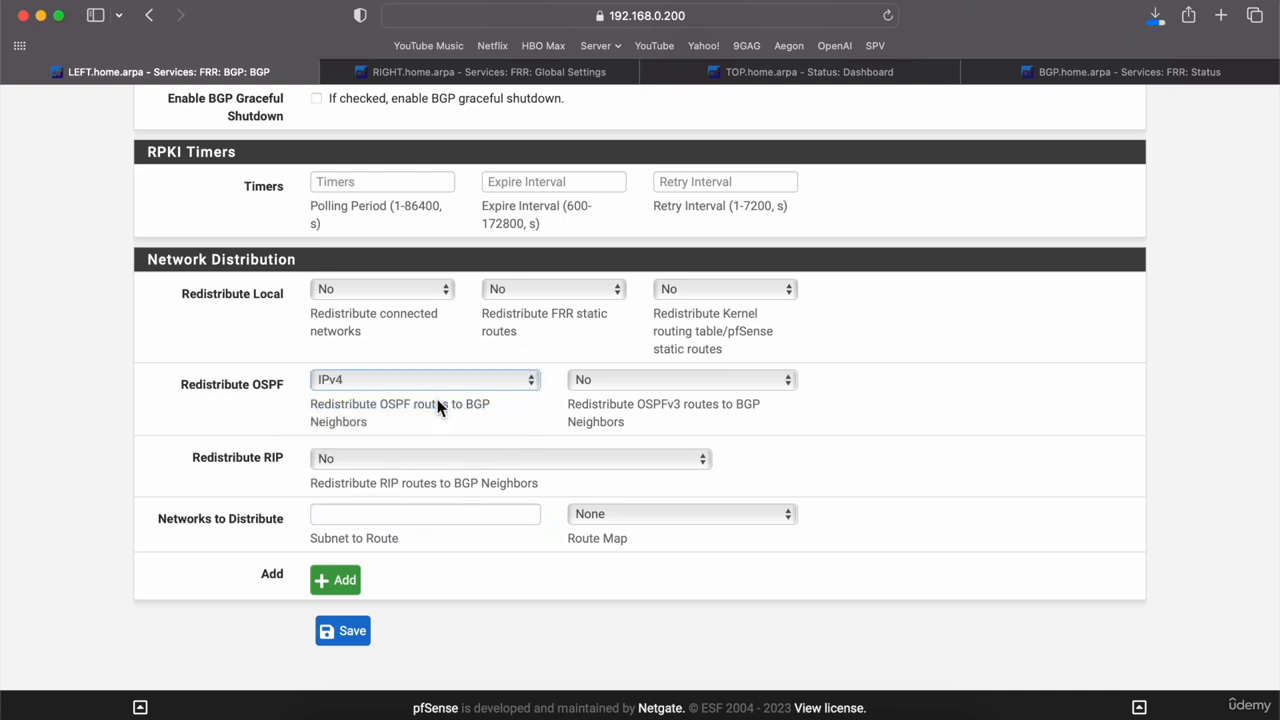
pyautogui.click(140, 441)
pyautogui.click(389, 390)
pyautogui.click(371, 363)
pyautogui.click(369, 463)
pyautogui.click(369, 463)
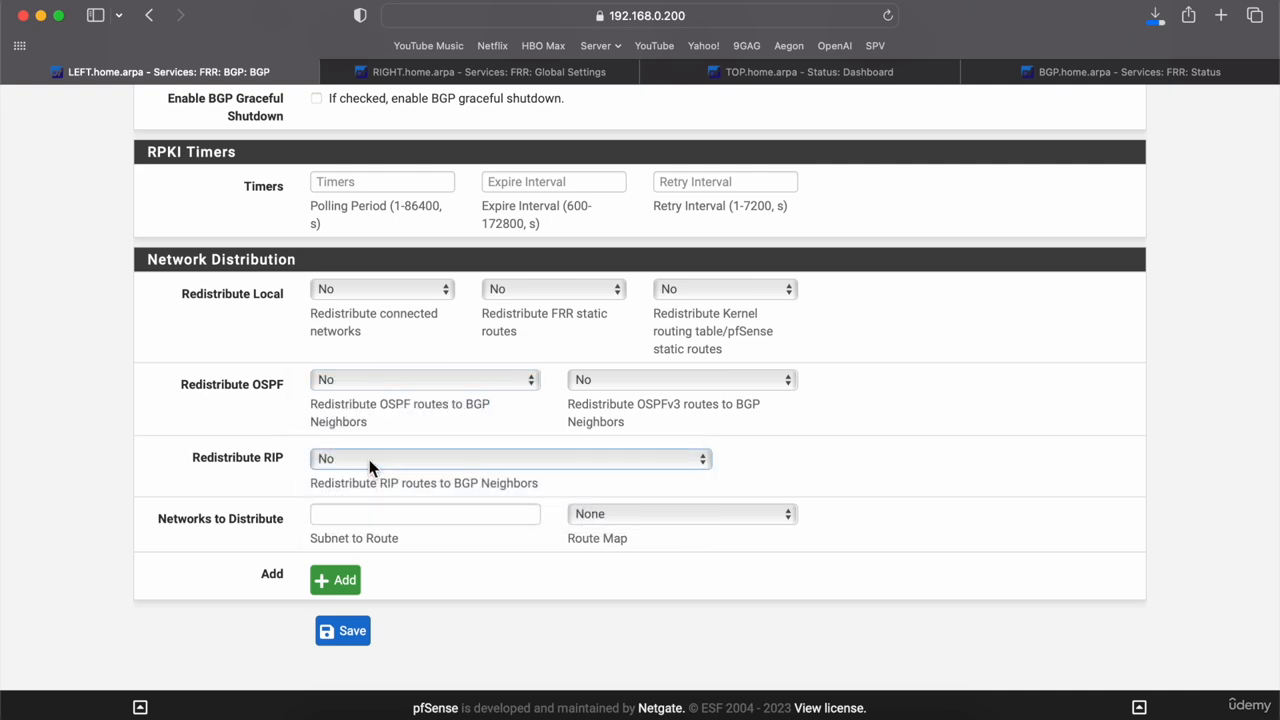
# Step: Leave Redistribute Local at No and the distributed-networks route map at None
pyautogui.click(395, 292)
pyautogui.click(389, 296)
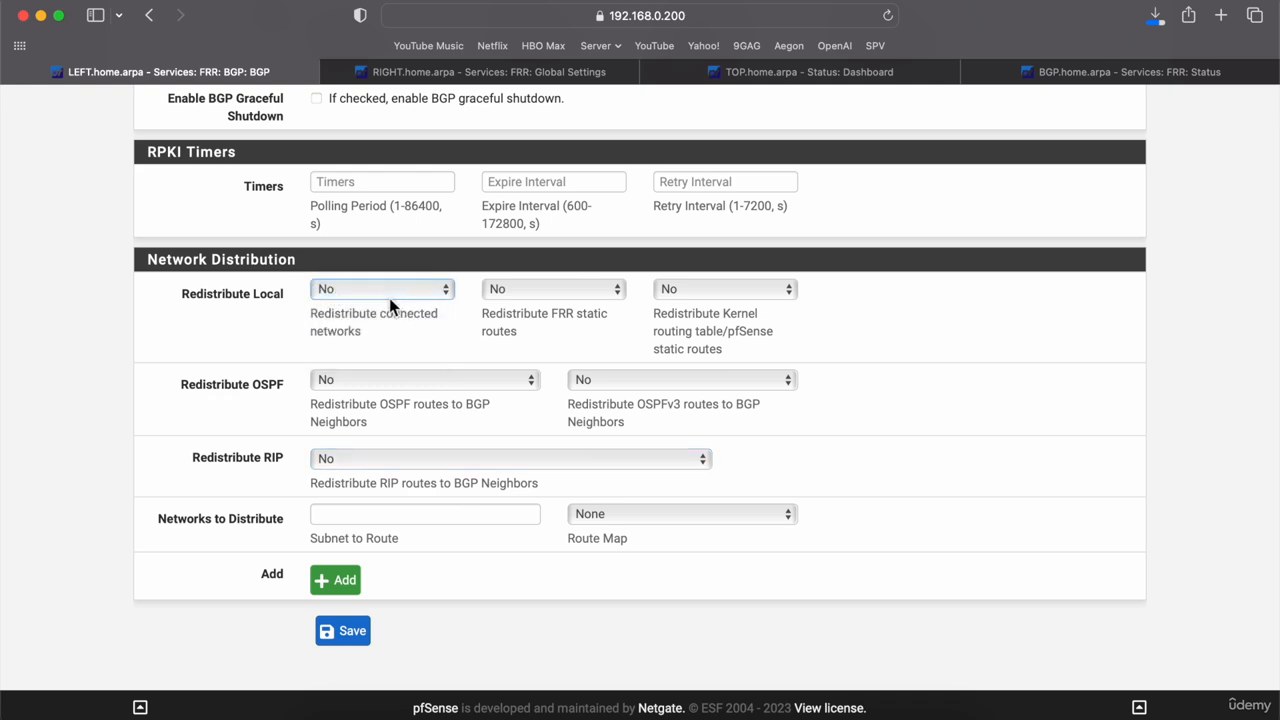
pyautogui.click(155, 397)
pyautogui.click(635, 513)
pyautogui.click(635, 509)
pyautogui.click(480, 505)
pyautogui.click(434, 514)
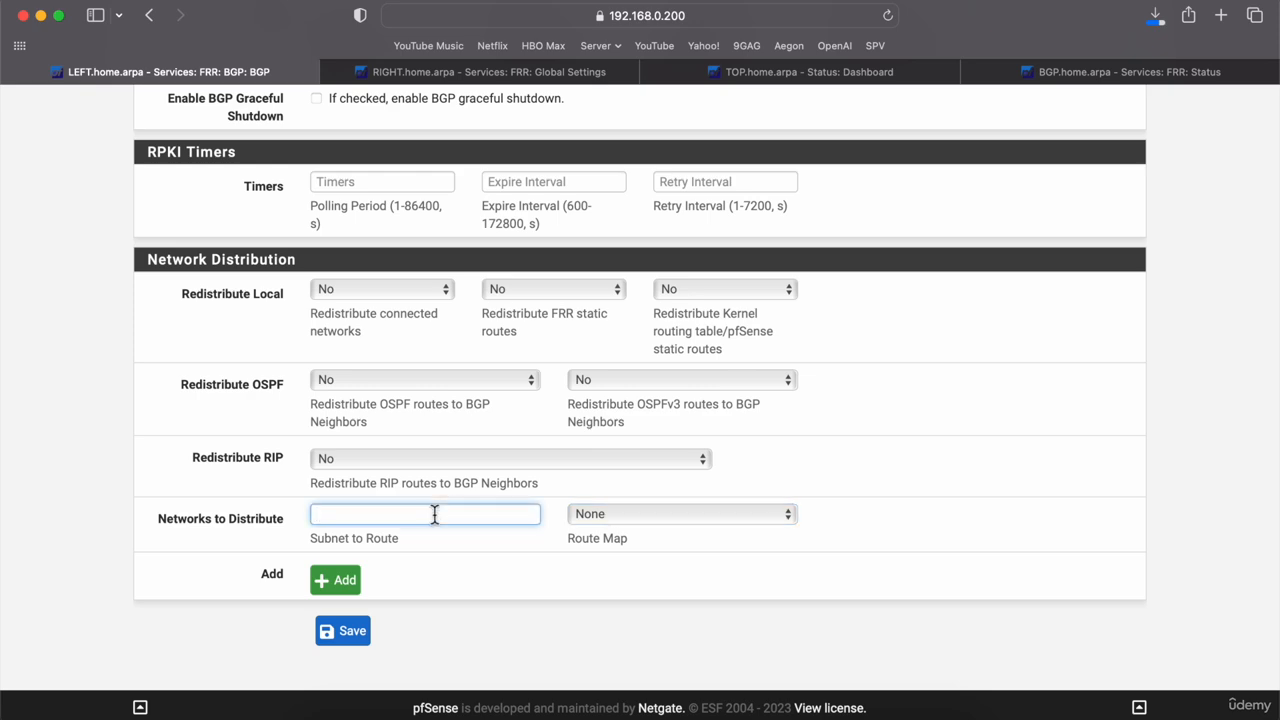
pyautogui.scroll(15, 434, 514)
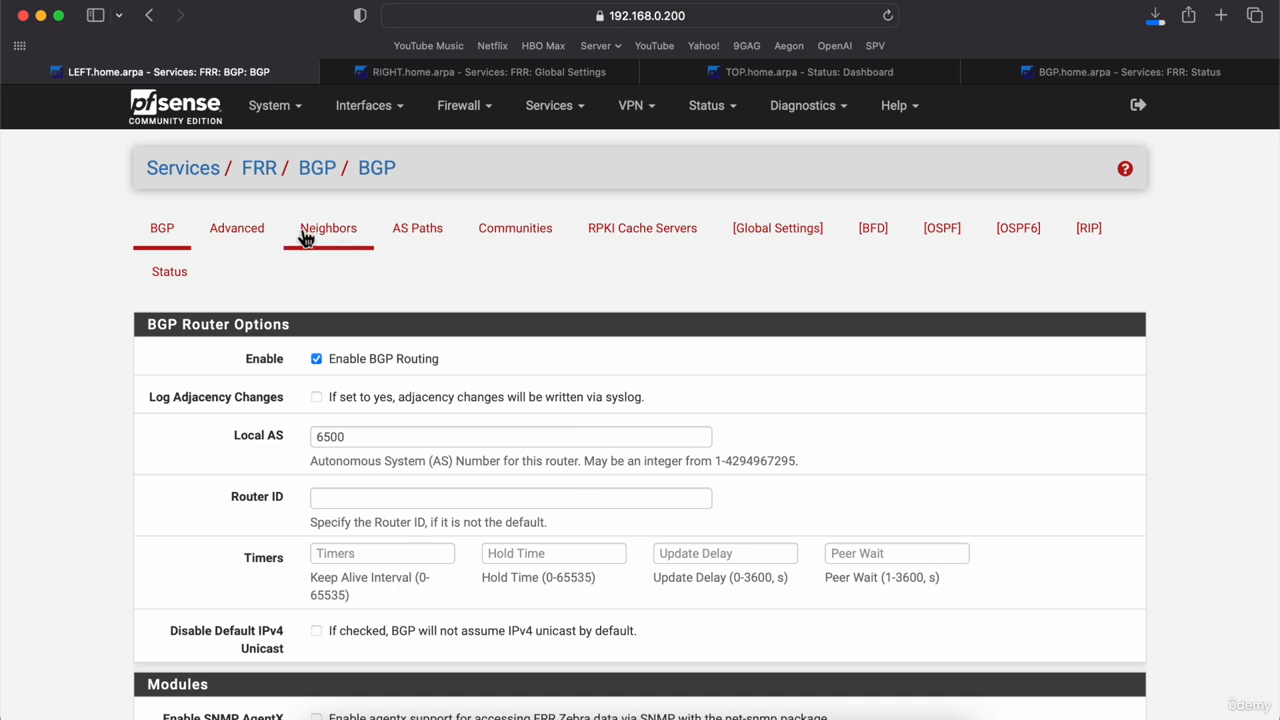
# Step: Start a new prefix list in the FRR global settings named PC1_NETWORK
pyautogui.click(751, 240)
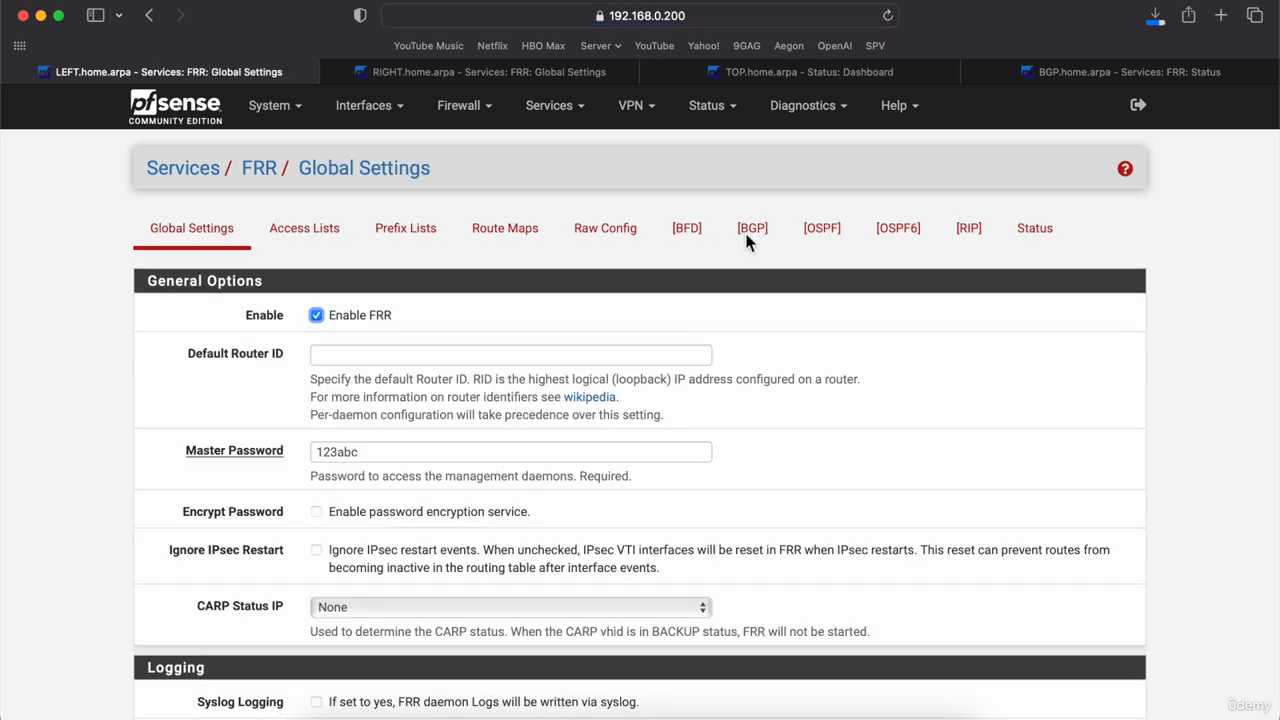
pyautogui.click(431, 234)
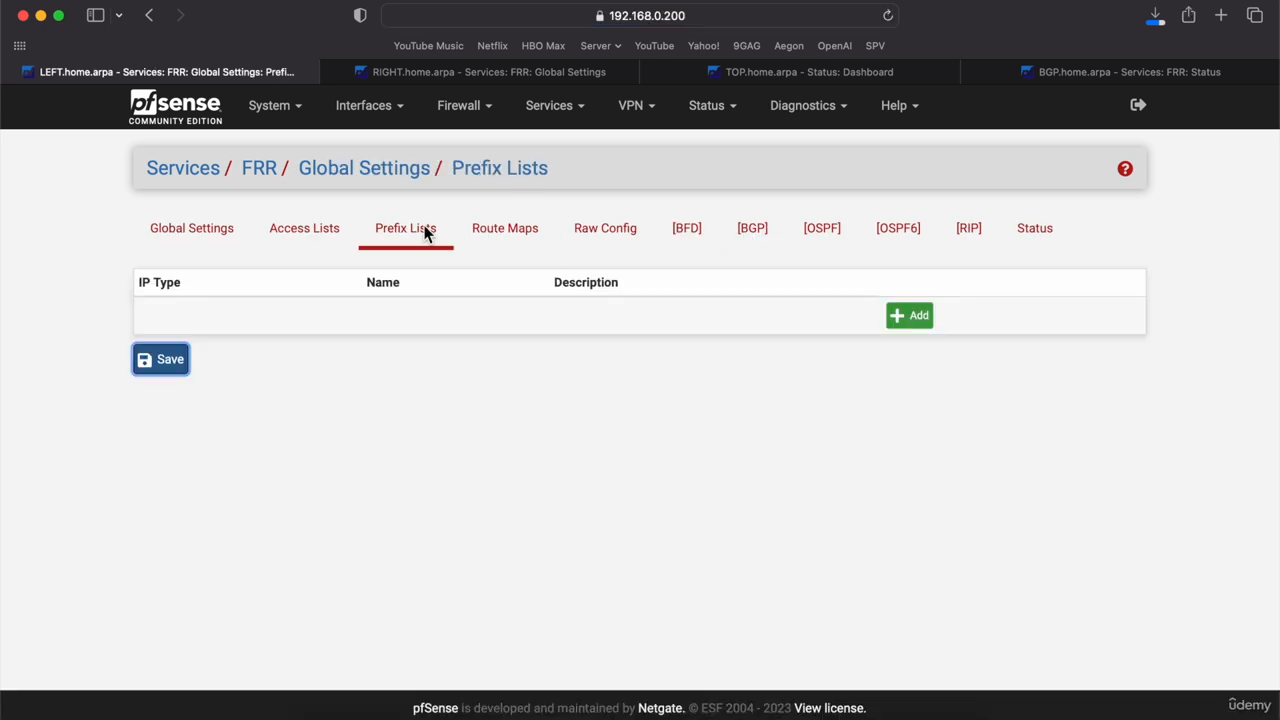
pyautogui.click(909, 316)
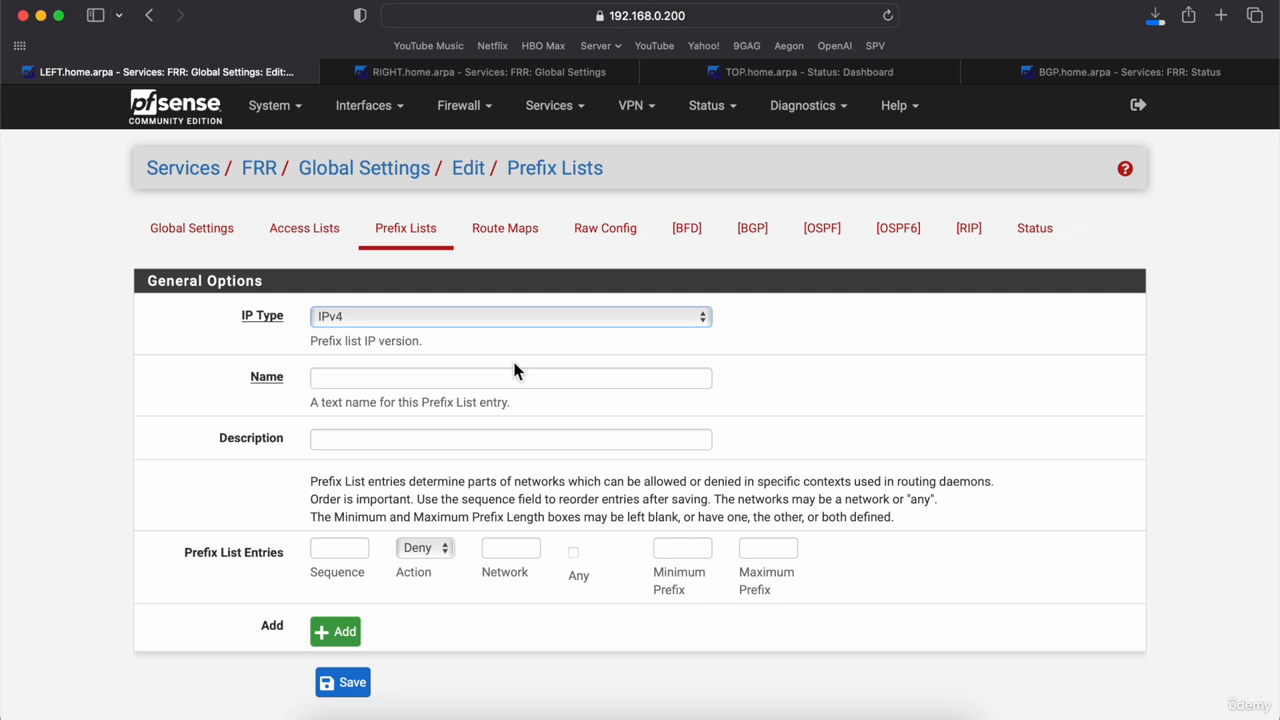
pyautogui.click(439, 377)
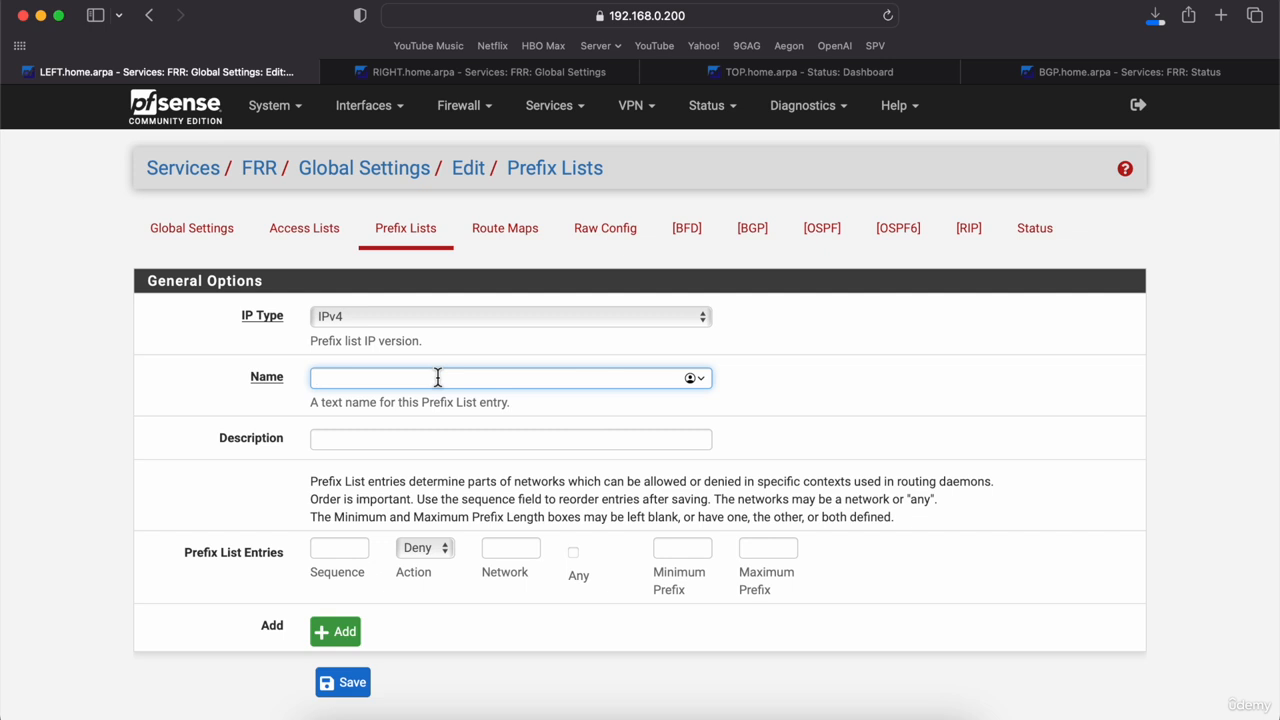
pyautogui.write('PC')
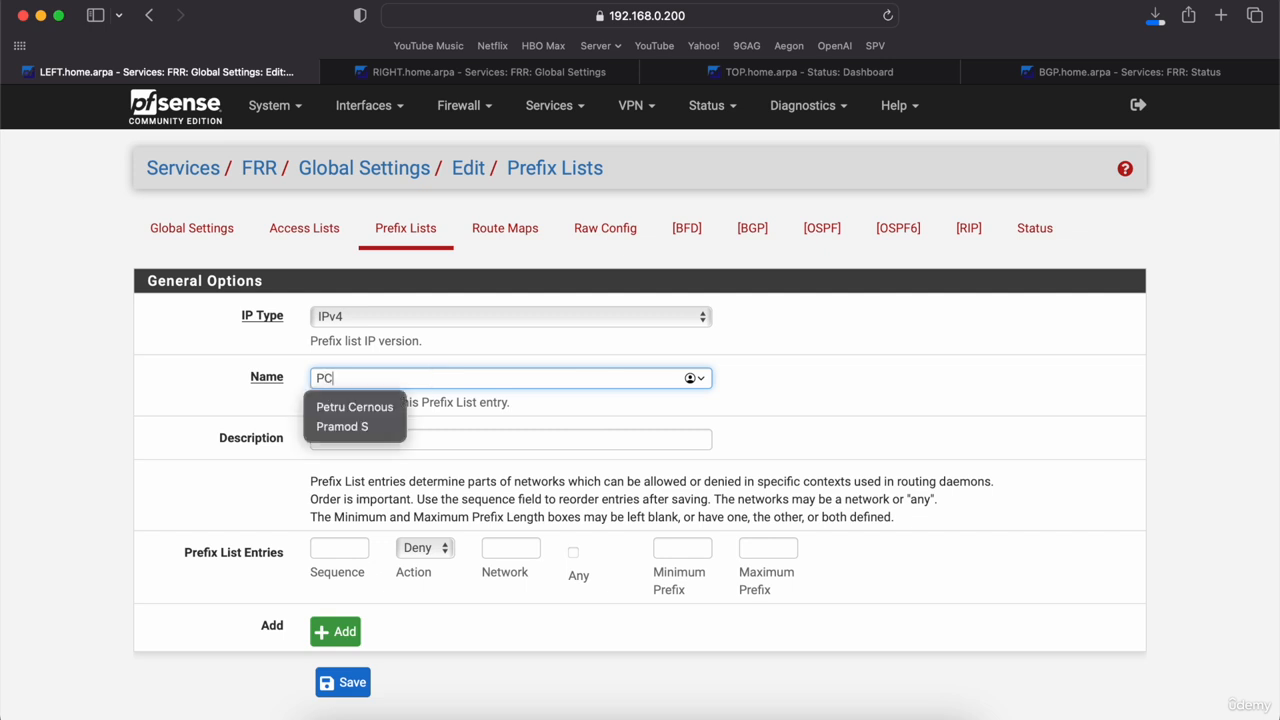
pyautogui.write('1_')
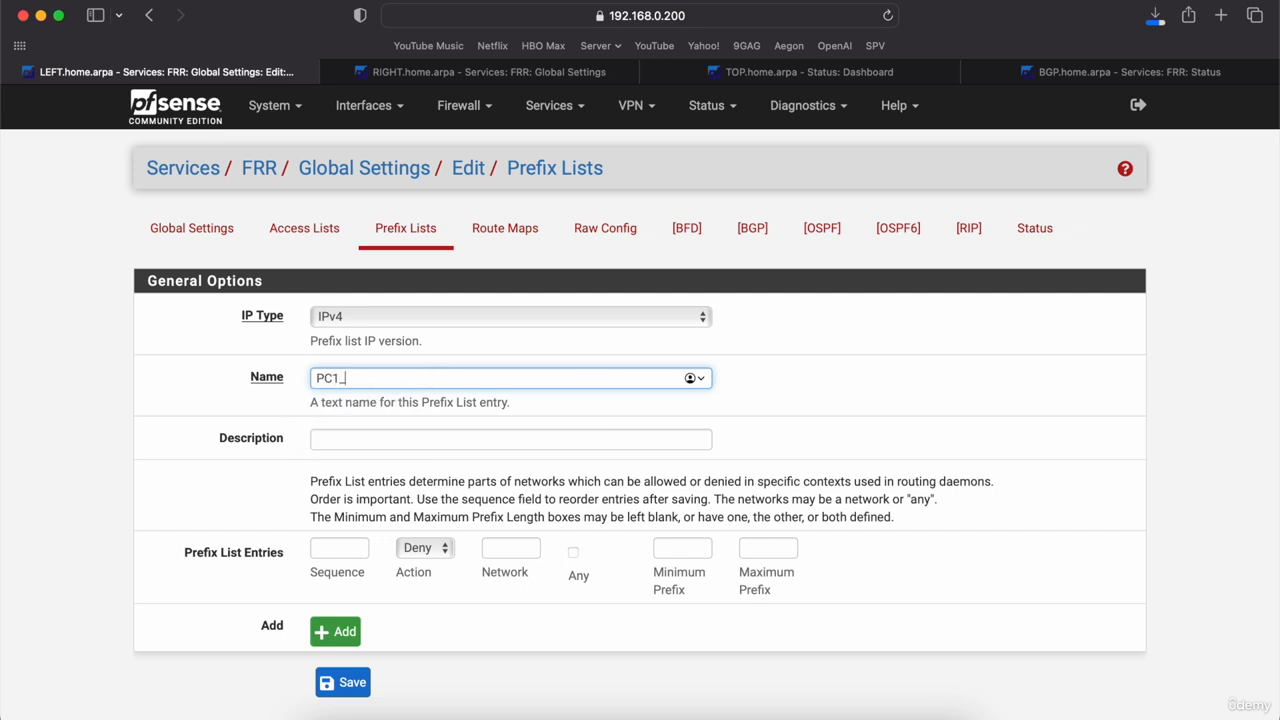
pyautogui.write('NETWORK')
# Step: Make its first entry Permit with sequence 101, then bring up the GNS3 topology
pyautogui.click(440, 557)
pyautogui.click(432, 574)
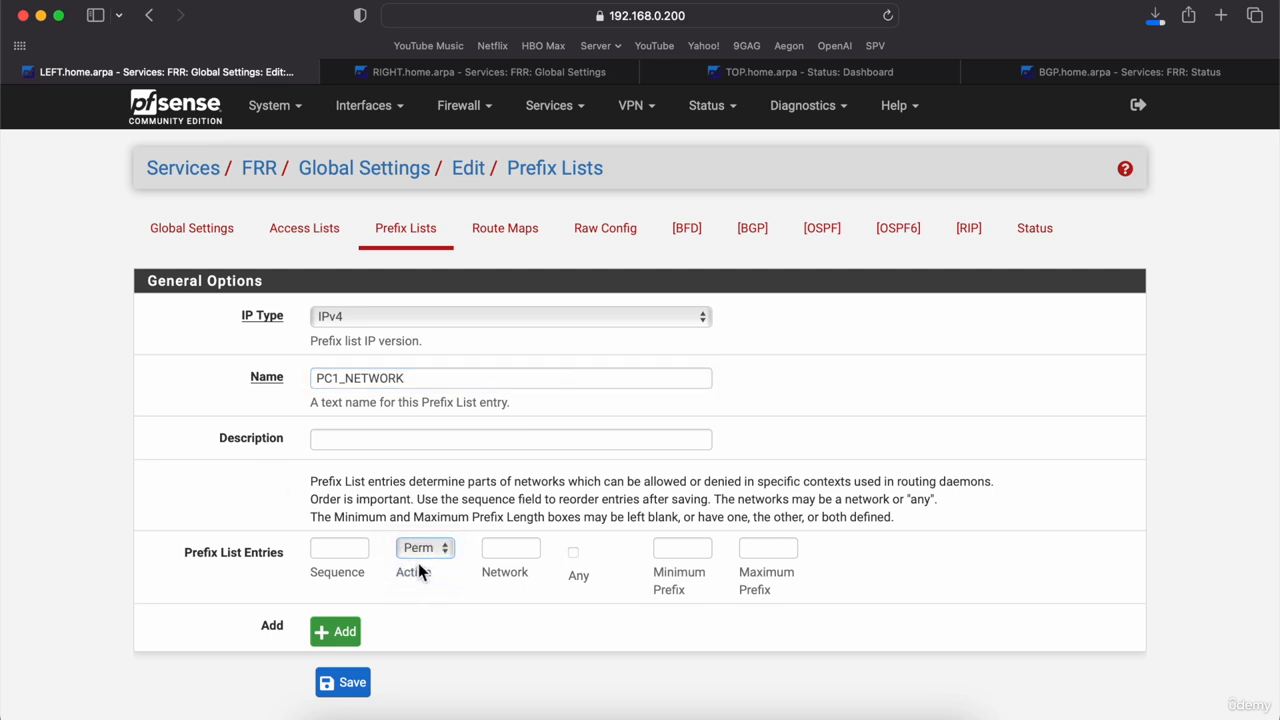
pyautogui.click(357, 548)
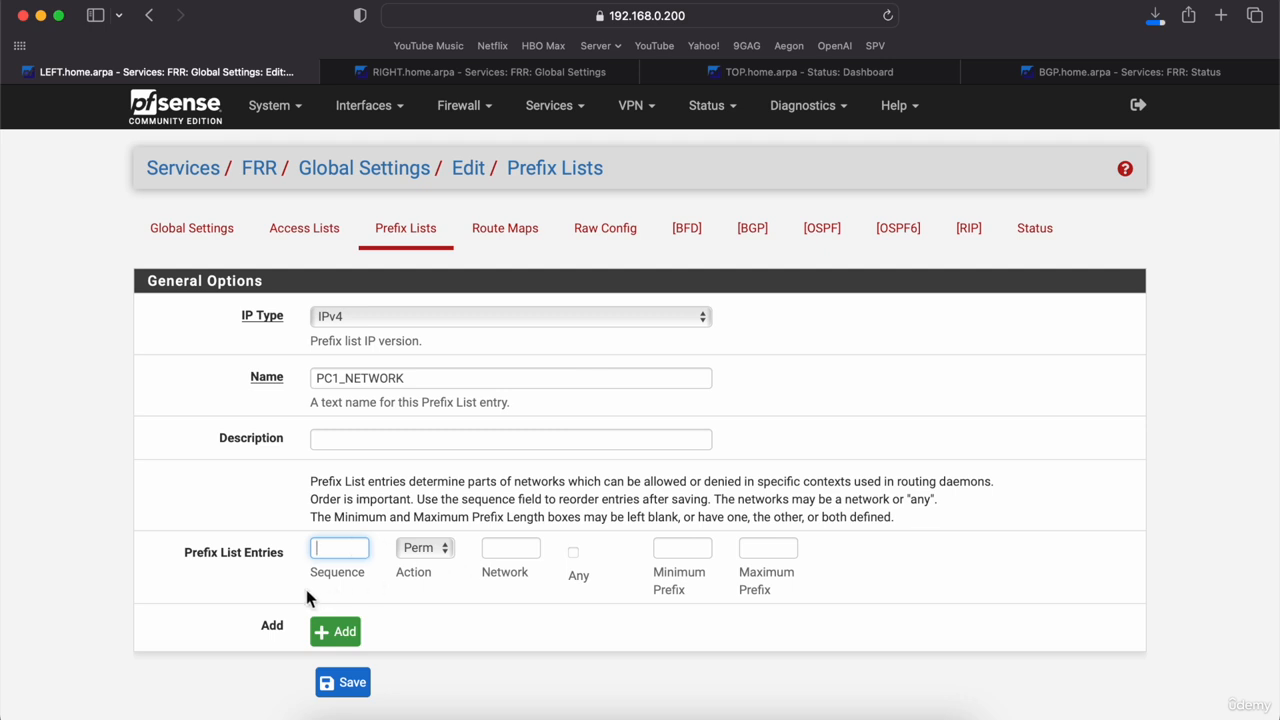
pyautogui.write('101')
pyautogui.click(503, 555)
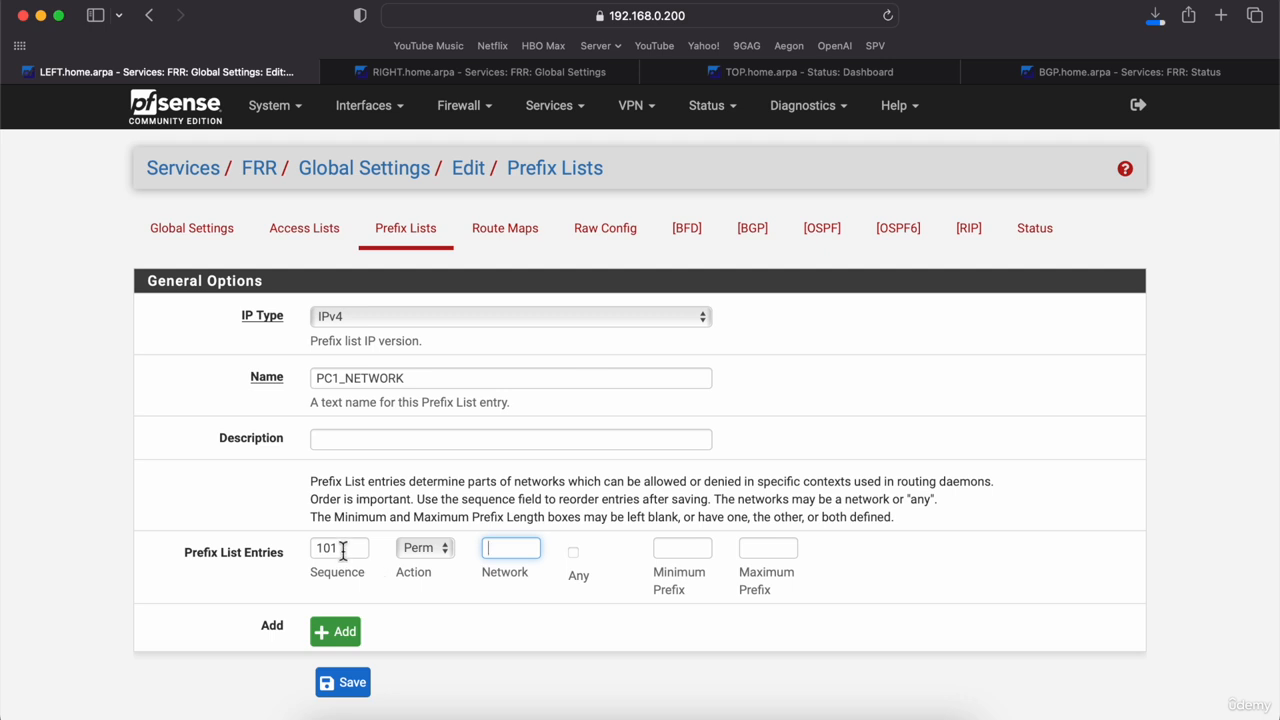
pyautogui.click(632, 712)
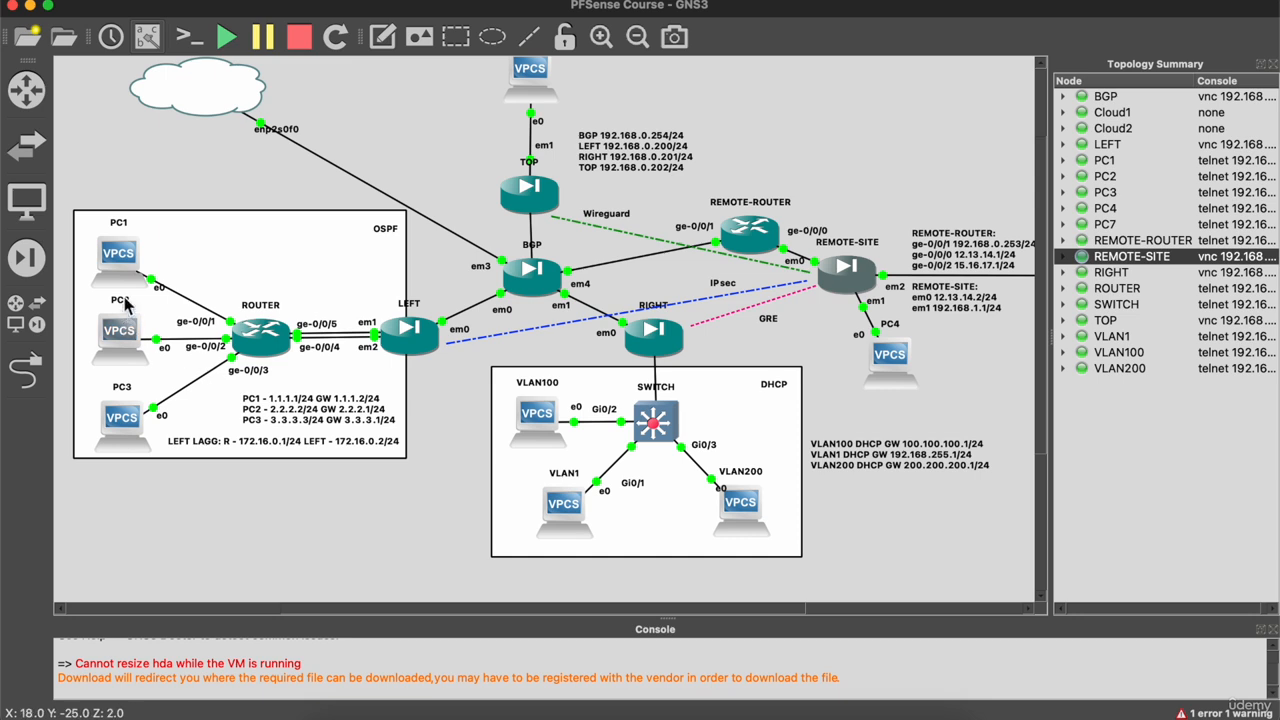
# Step: Read PC1's address from the GNS3 topology note and go back to the pfSense prefix list form
pyautogui.click(281, 416)
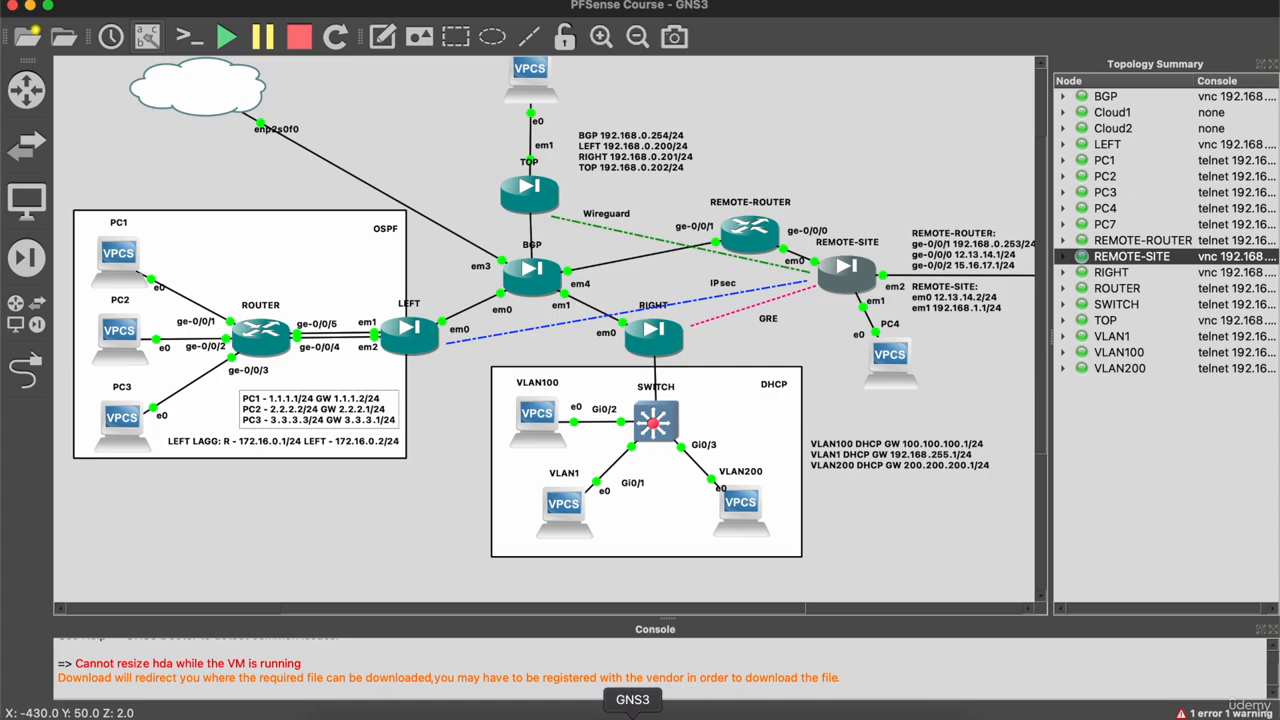
pyautogui.click(352, 712)
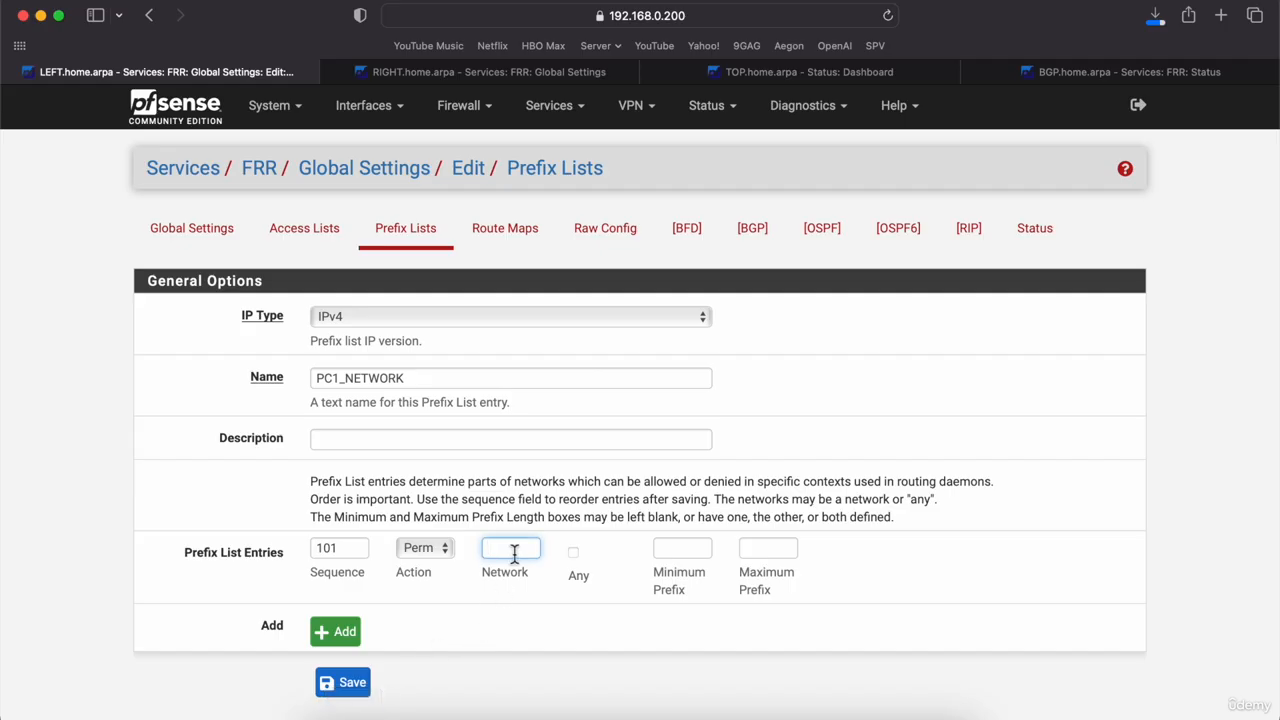
# Step: Enter network 1.1.1.0/24, save PC1_NETWORK, and return to the BGP settings
pyautogui.write('1.1')
pyautogui.write('.1.0/24')
pyautogui.click(347, 683)
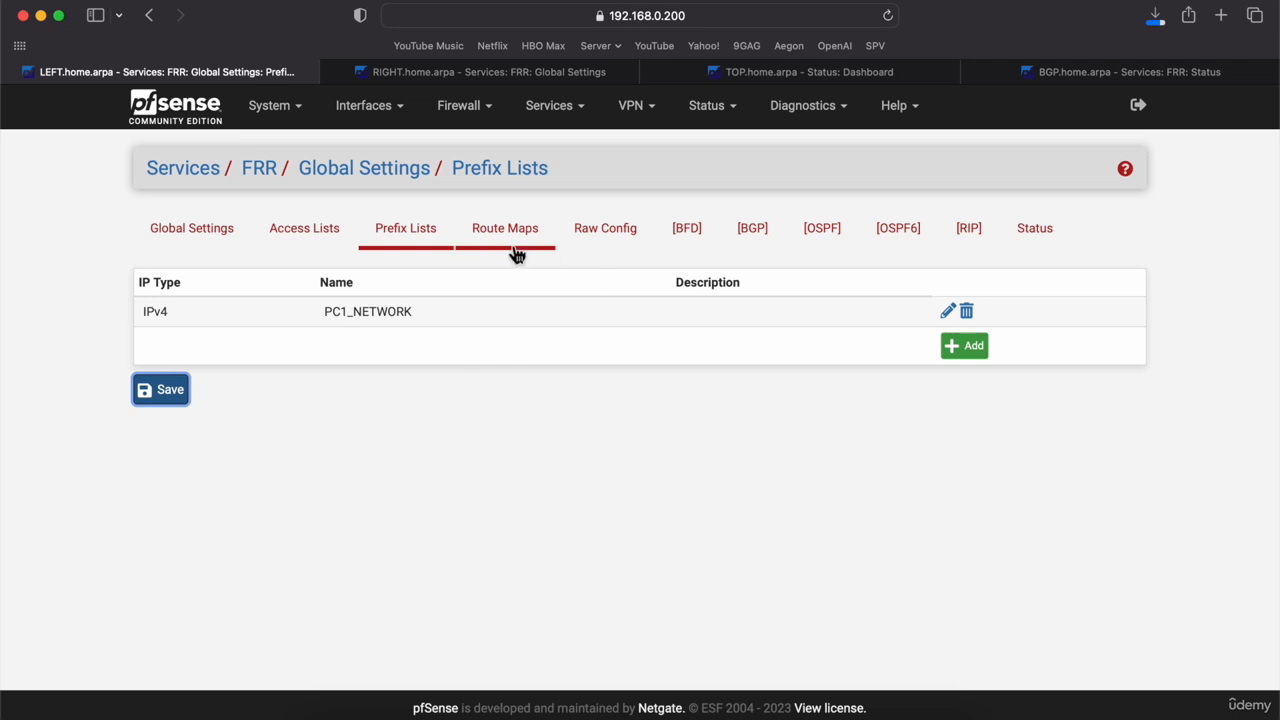
pyautogui.click(754, 240)
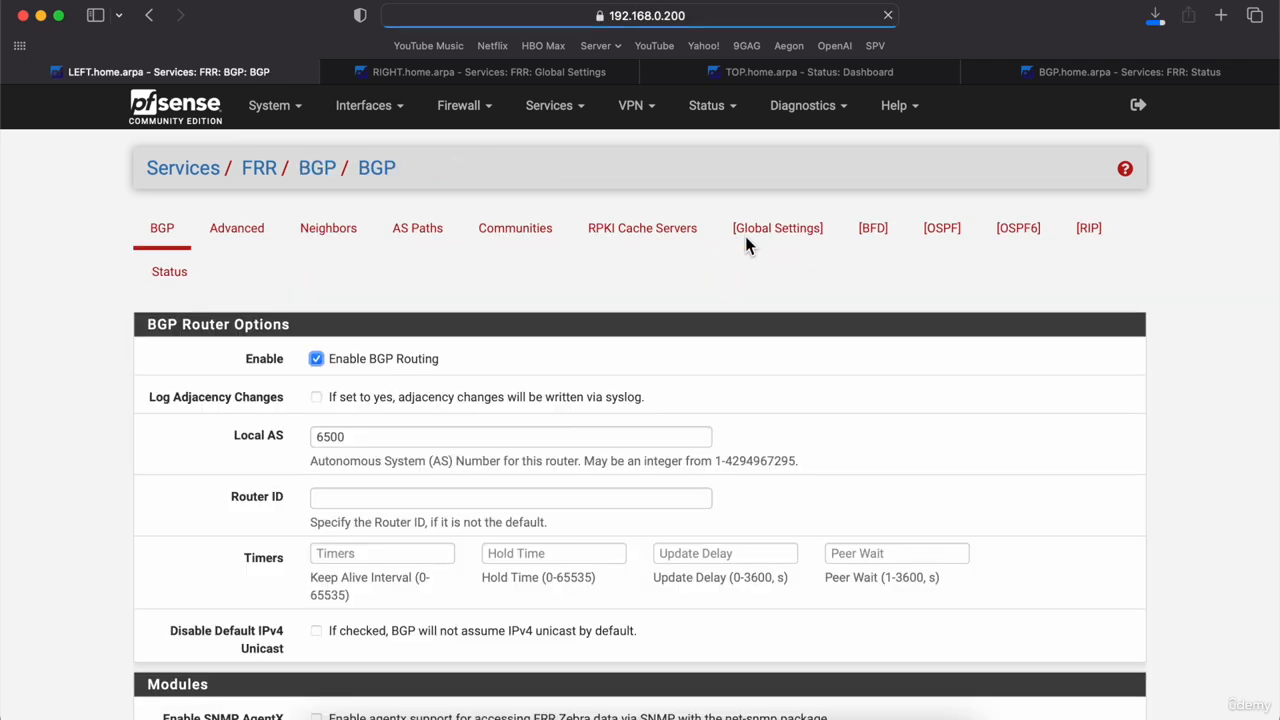
# Step: Open BGP neighbor 192.168.0.201 for editing and scroll to its filter options
pyautogui.click(340, 241)
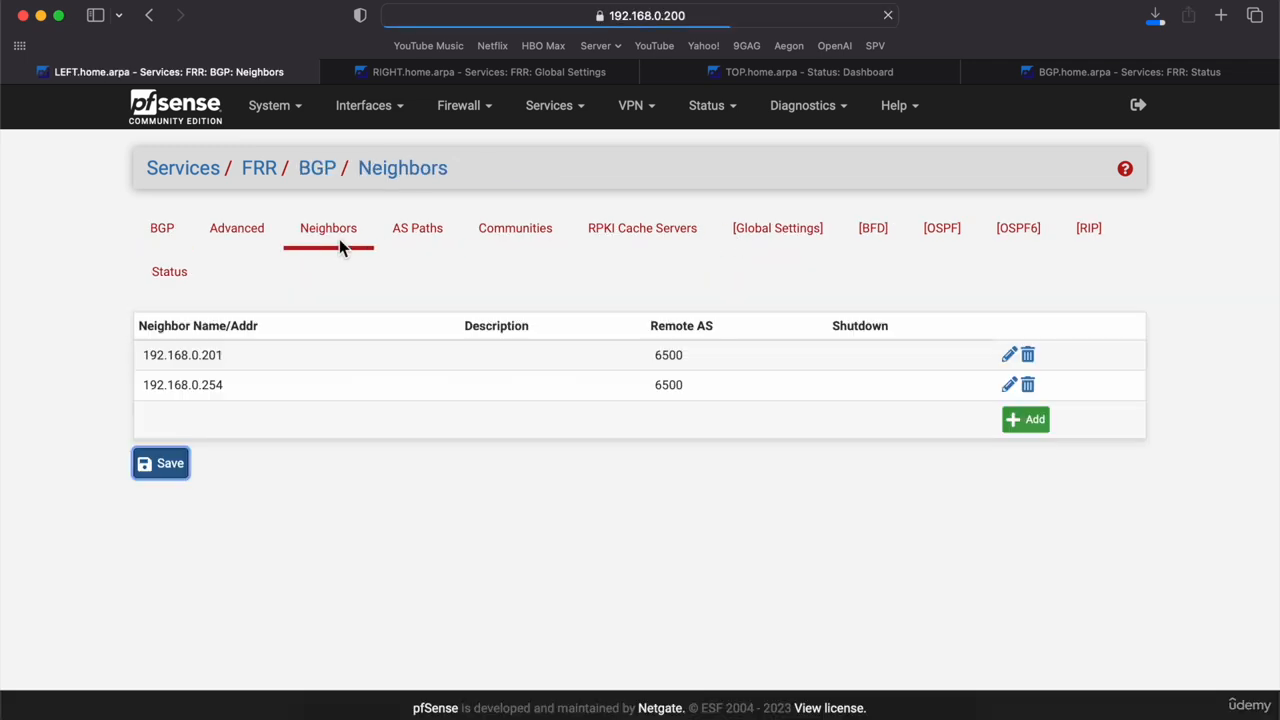
pyautogui.doubleClick(407, 363)
pyautogui.scroll(-6, 407, 363)
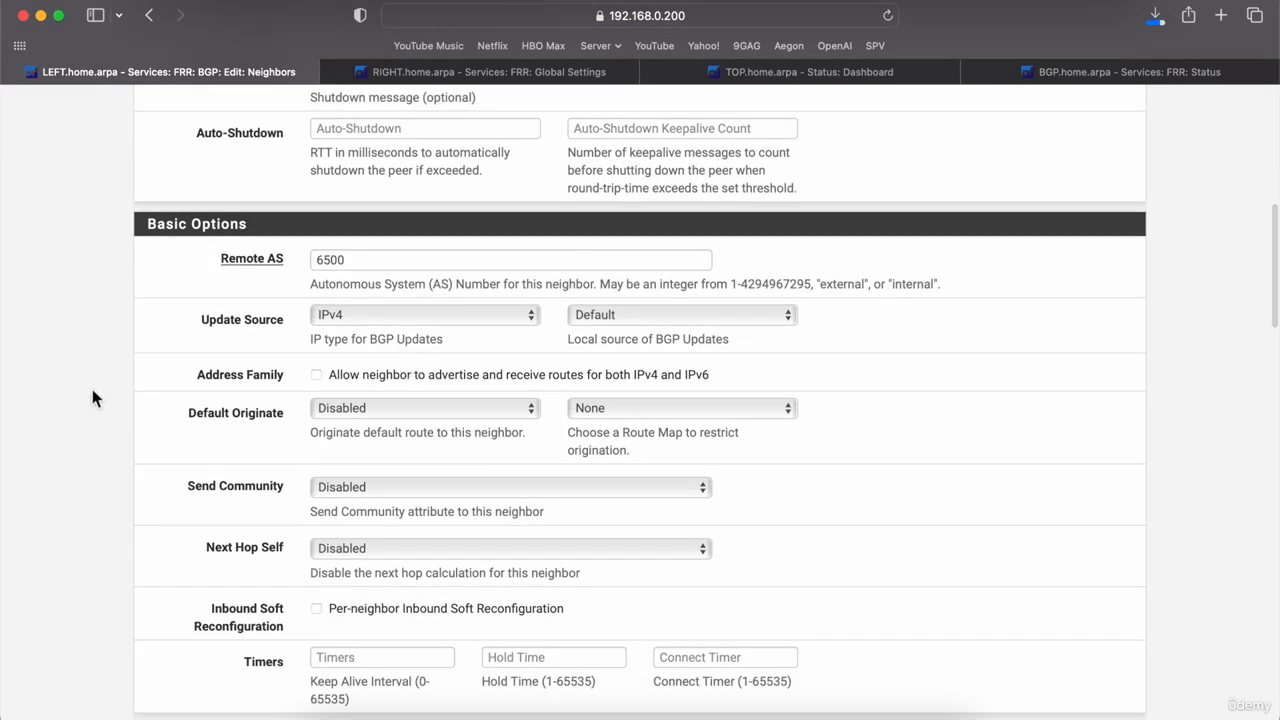
pyautogui.scroll(-2, 92, 397)
pyautogui.scroll(-10, 92, 390)
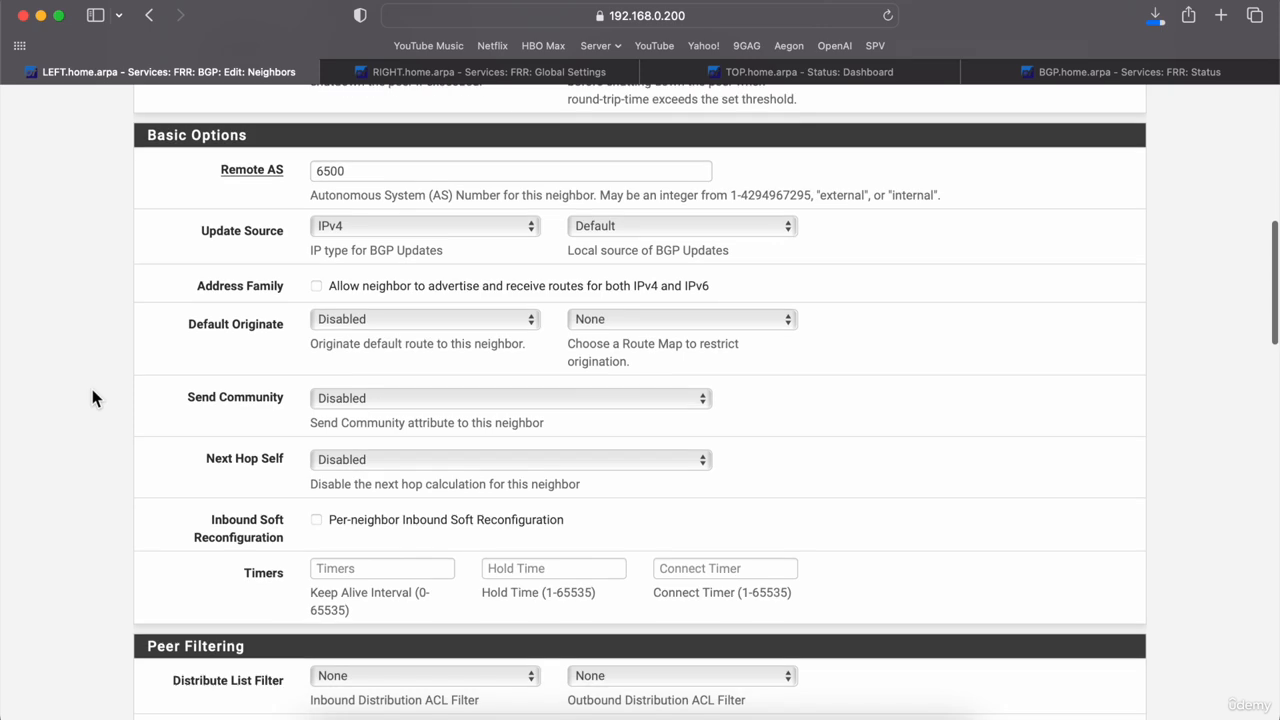
pyautogui.scroll(-1, 92, 389)
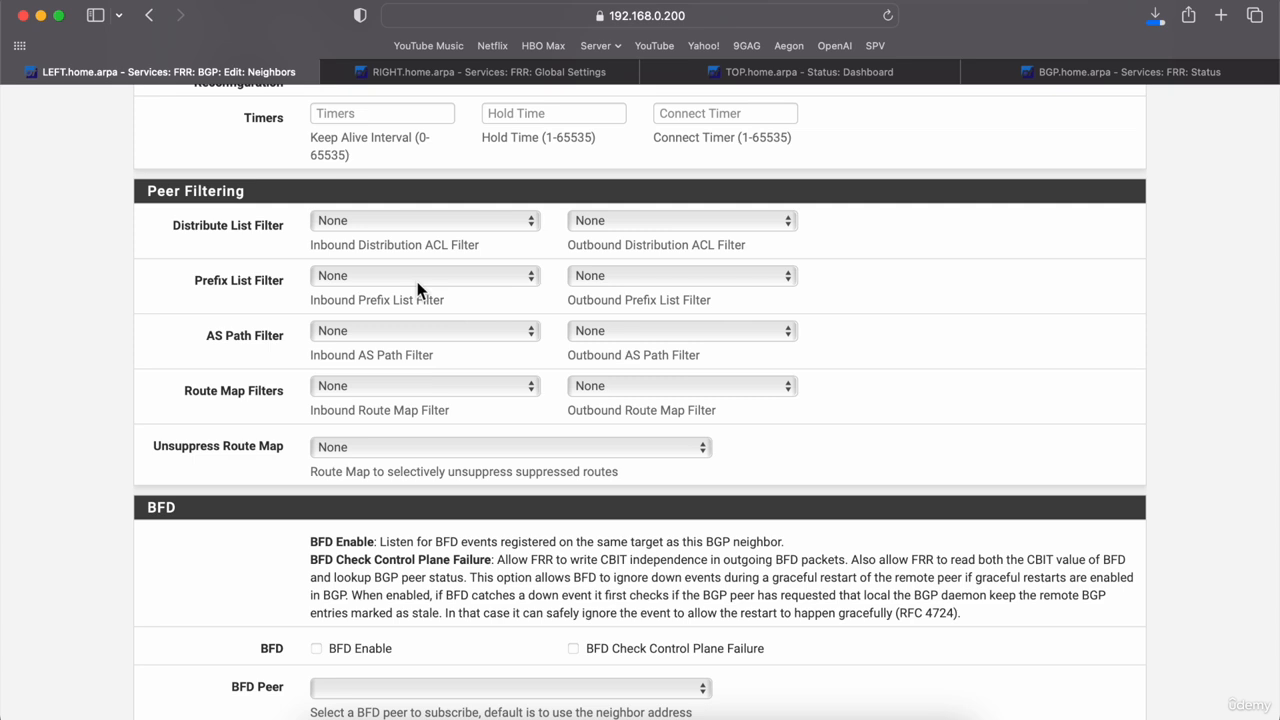
# Step: Set its outbound prefix list filter to IPv4: PC1_NETWORK and save the neighbor
pyautogui.click(609, 270)
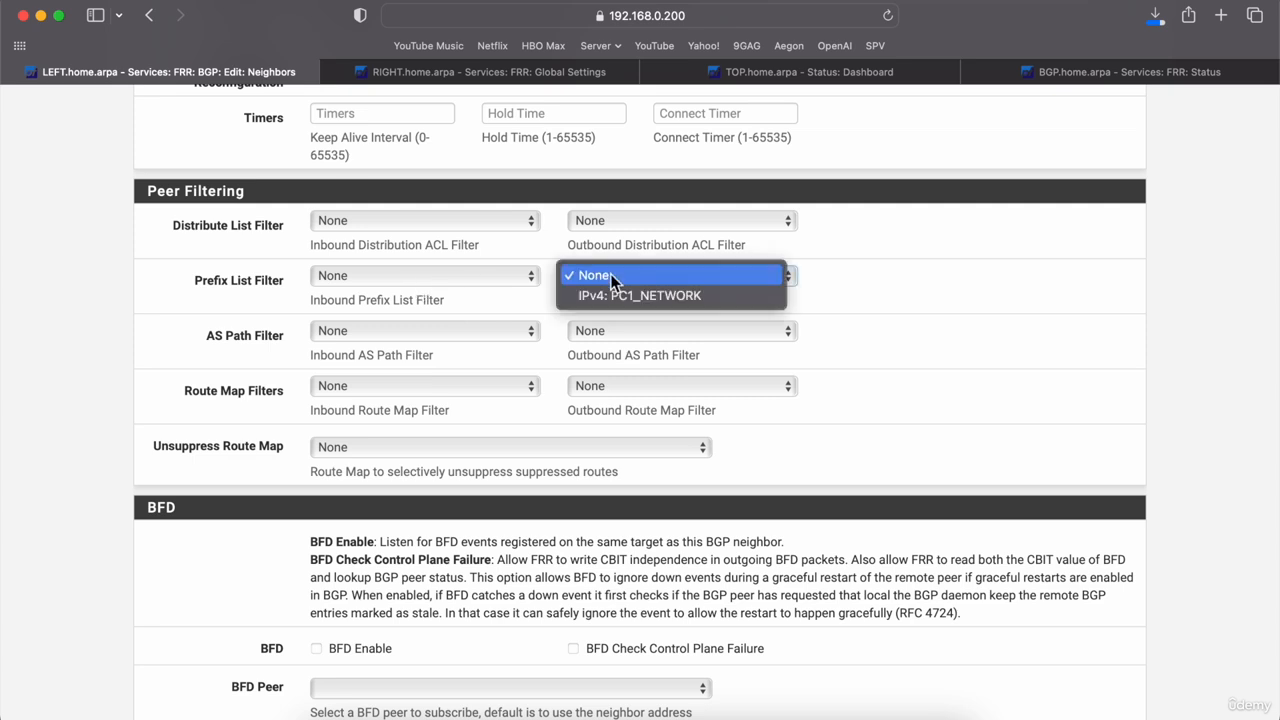
pyautogui.click(632, 299)
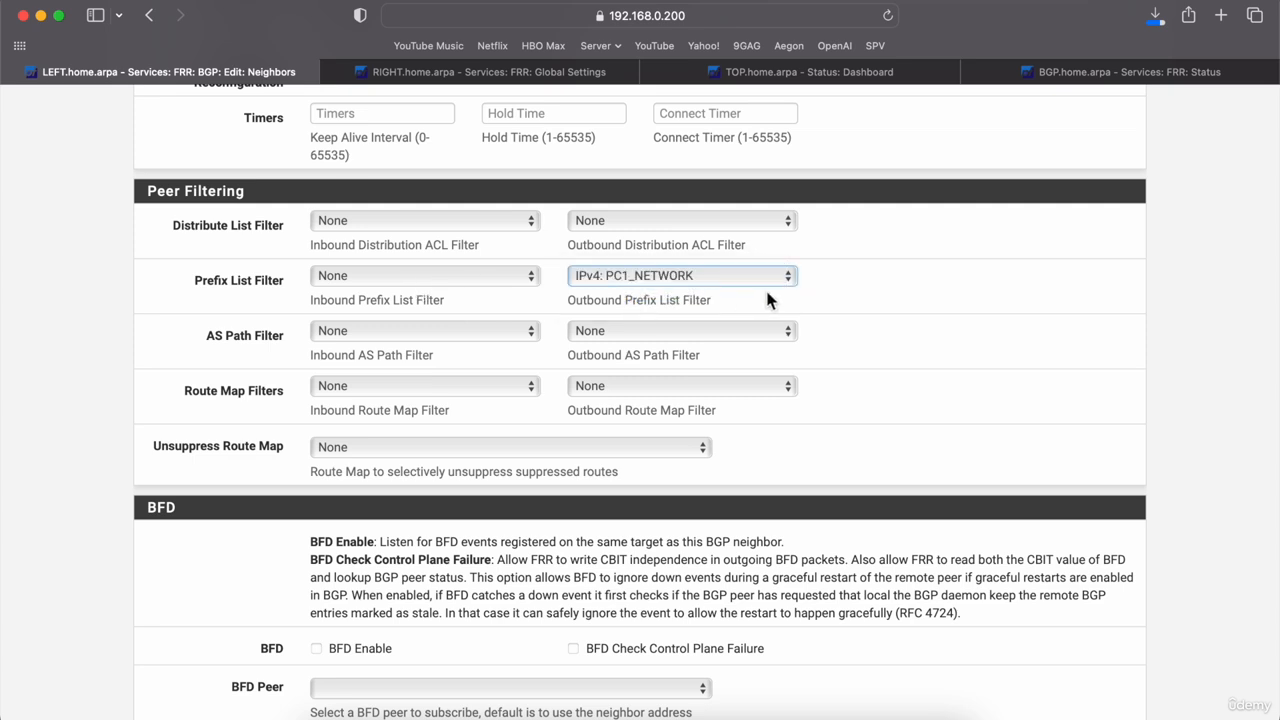
pyautogui.click(737, 303)
pyautogui.moveTo(733, 300); pyautogui.dragTo(566, 300)
pyautogui.click(637, 308)
pyautogui.scroll(-10, 603, 302)
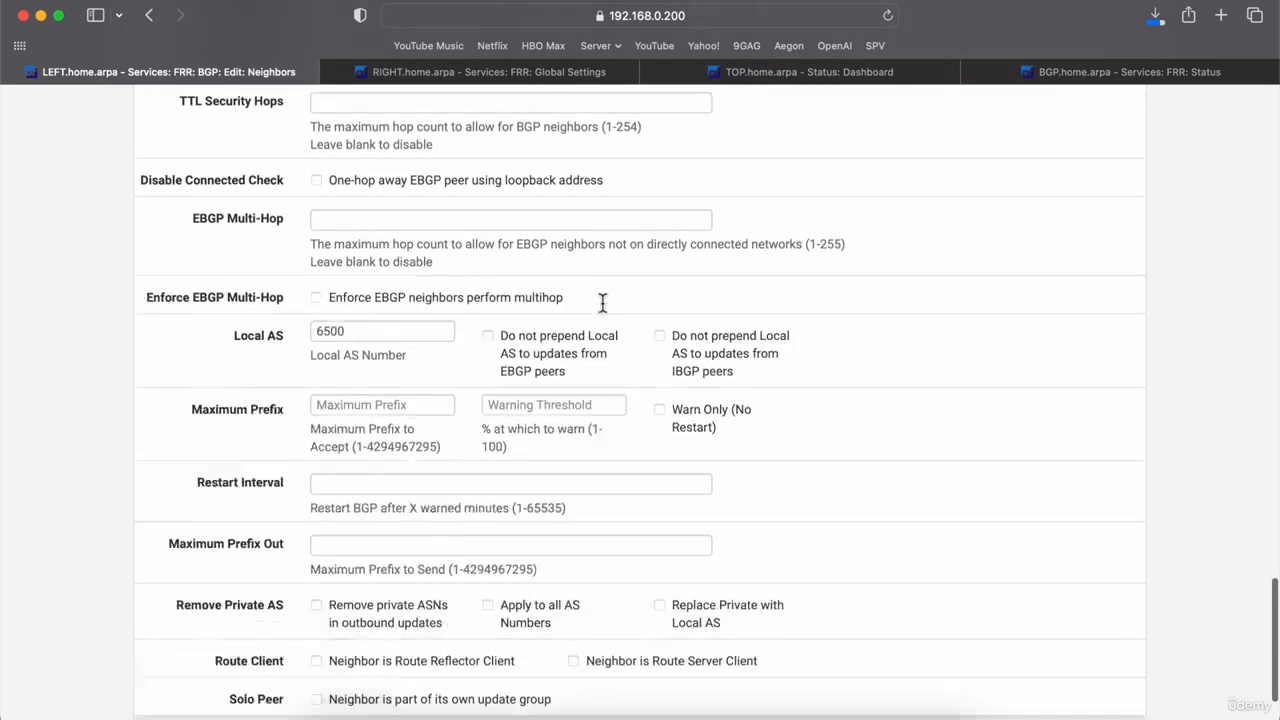
pyautogui.scroll(-5, 603, 302)
pyautogui.click(343, 640)
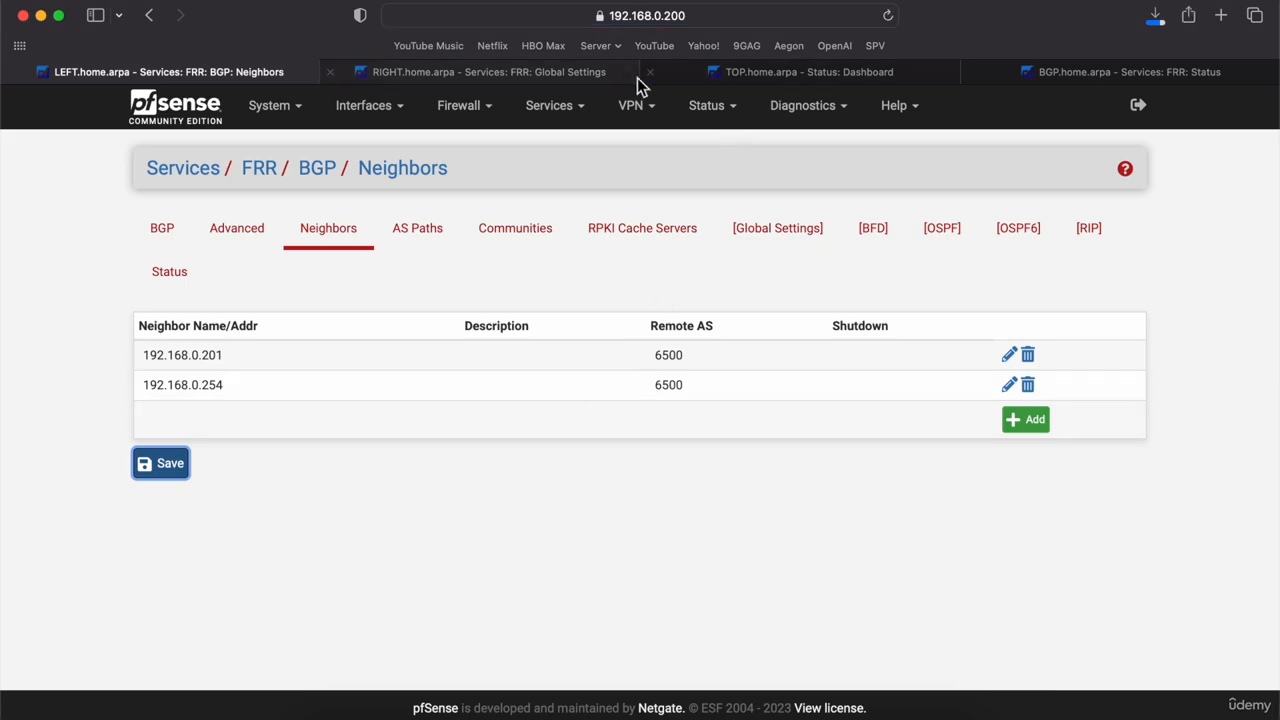
# Step: On the RIGHT router, check the BGP Summary shows both peers up with zero prefixes received
pyautogui.click(586, 80)
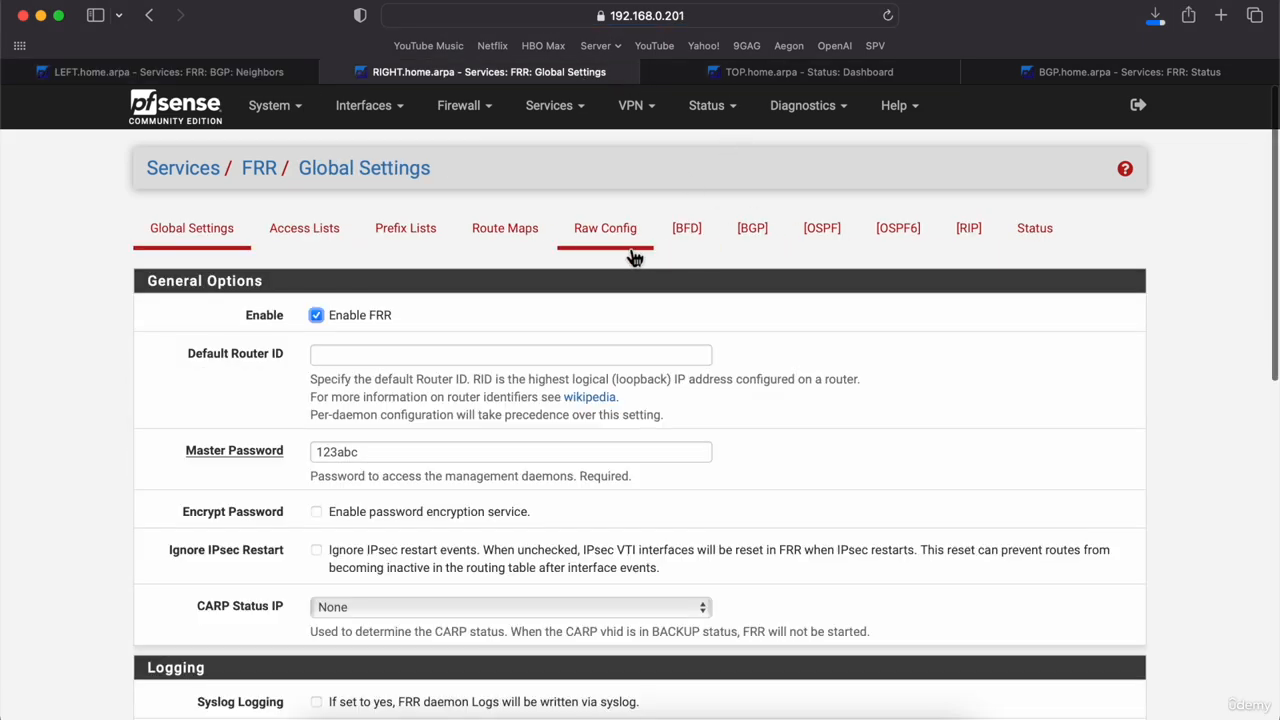
pyautogui.click(757, 245)
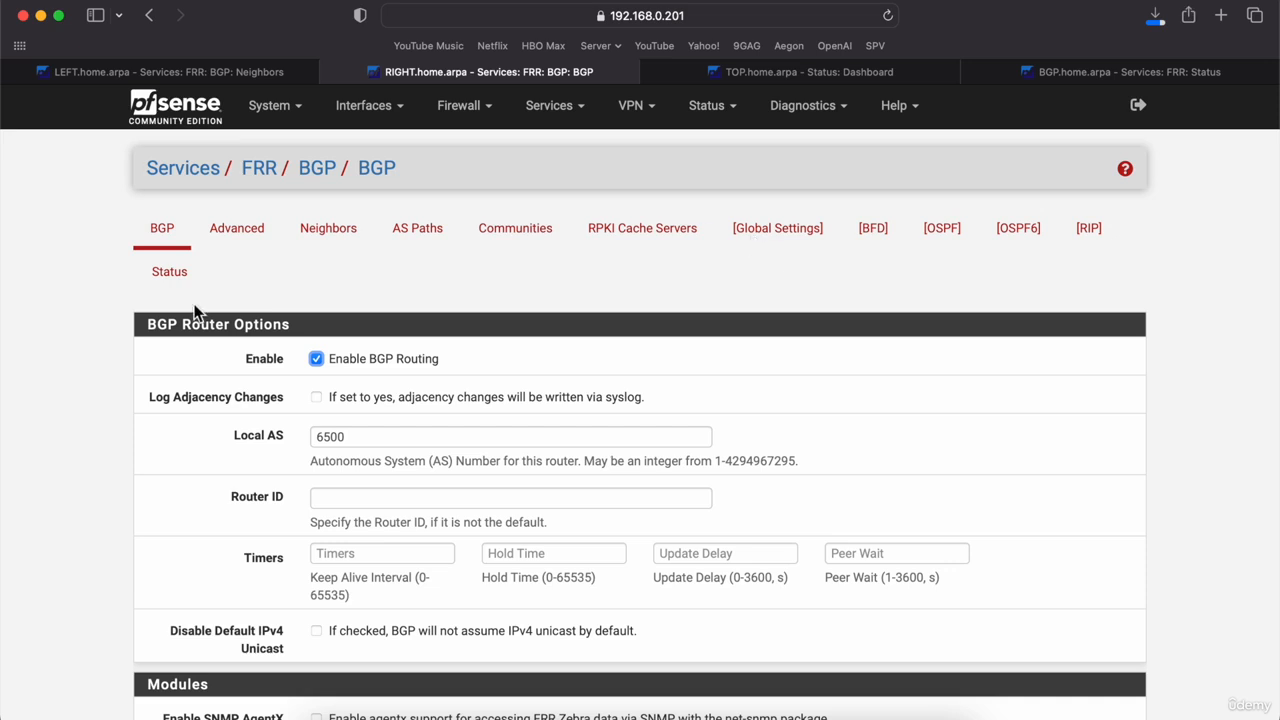
pyautogui.click(180, 276)
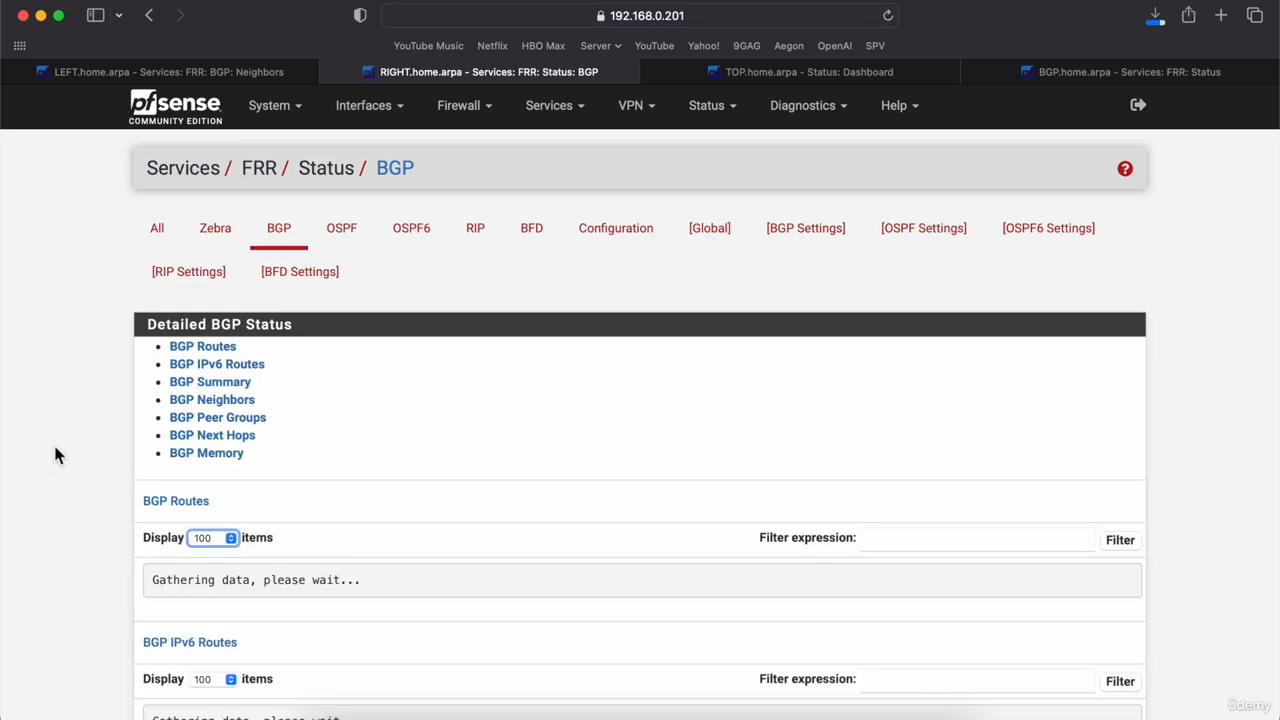
pyautogui.scroll(-5, 53, 442)
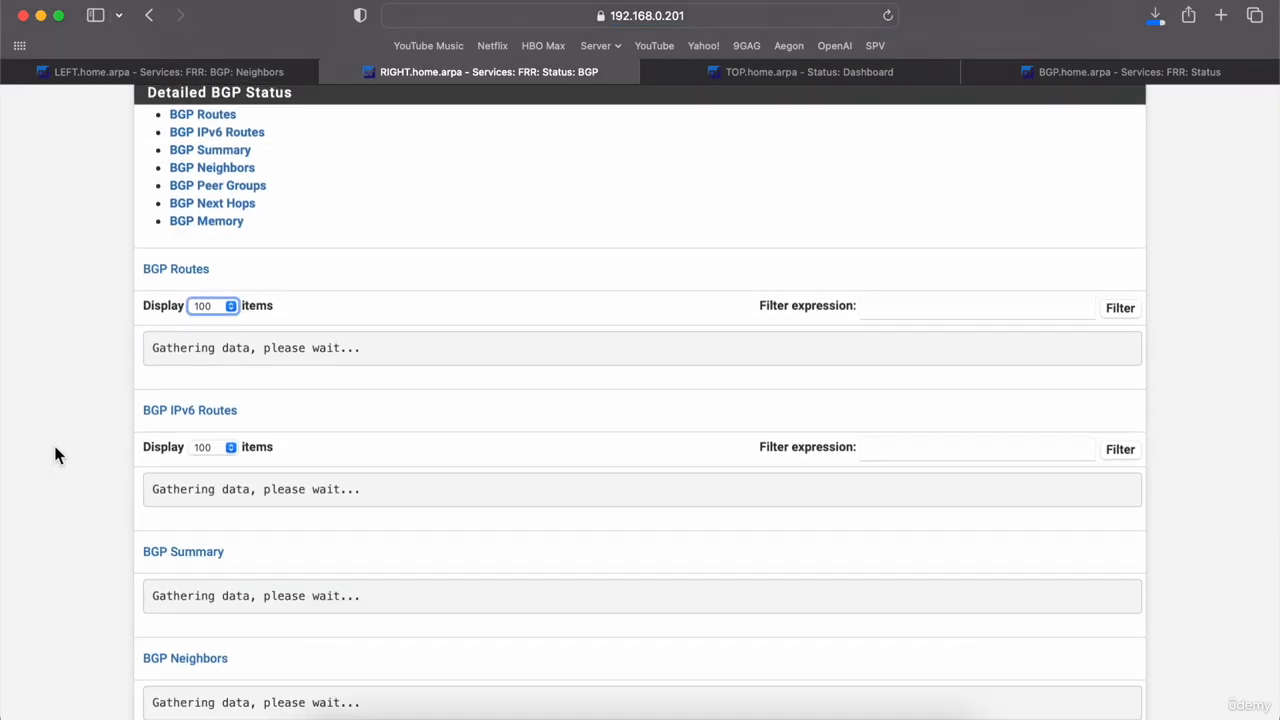
pyautogui.scroll(-4, 55, 452)
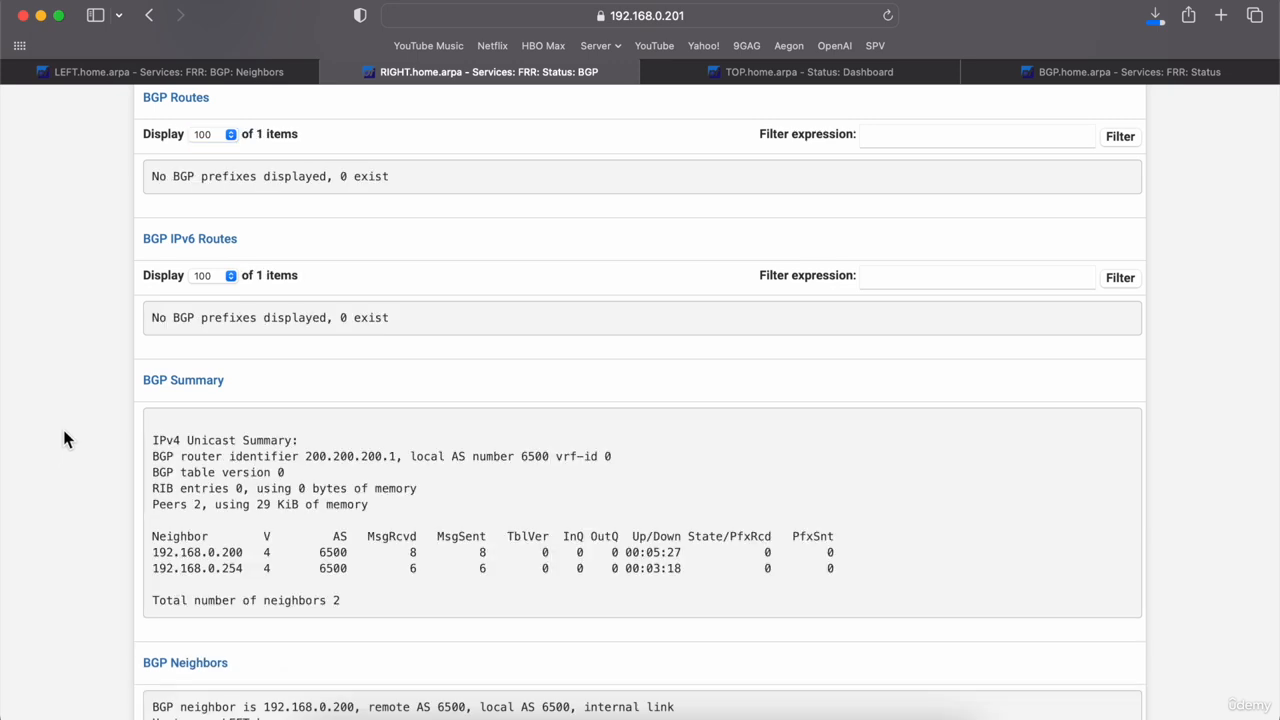
pyautogui.scroll(-3, 63, 438)
pyautogui.moveTo(837, 416); pyautogui.dragTo(160, 372)
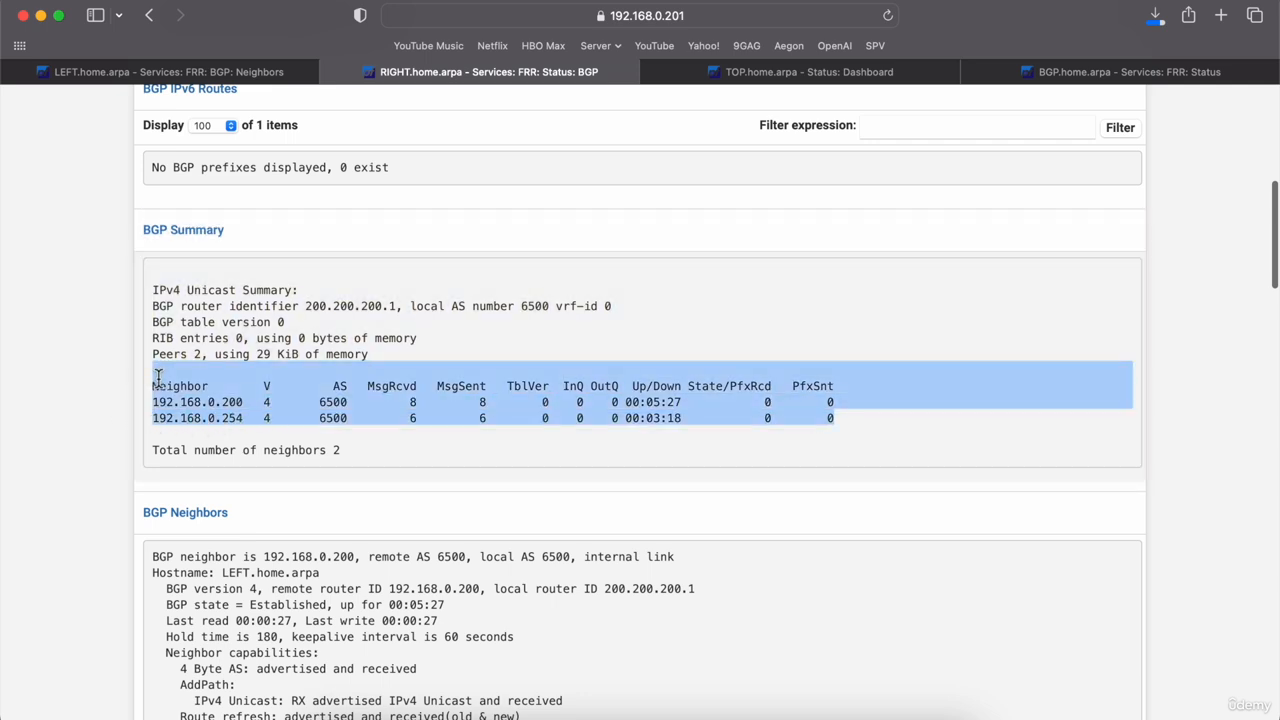
pyautogui.click(104, 349)
# Step: Return to the RIGHT router's BGP and FRR global settings
pyautogui.scroll(10, 105, 350)
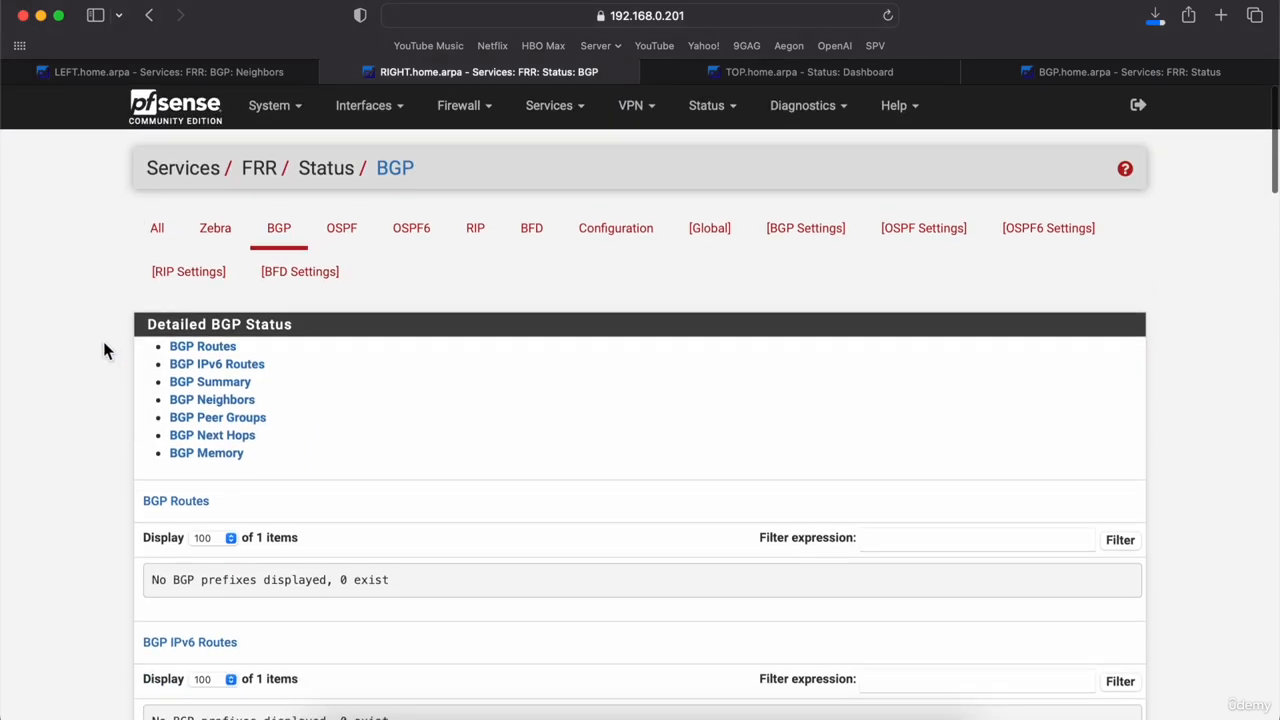
pyautogui.click(811, 246)
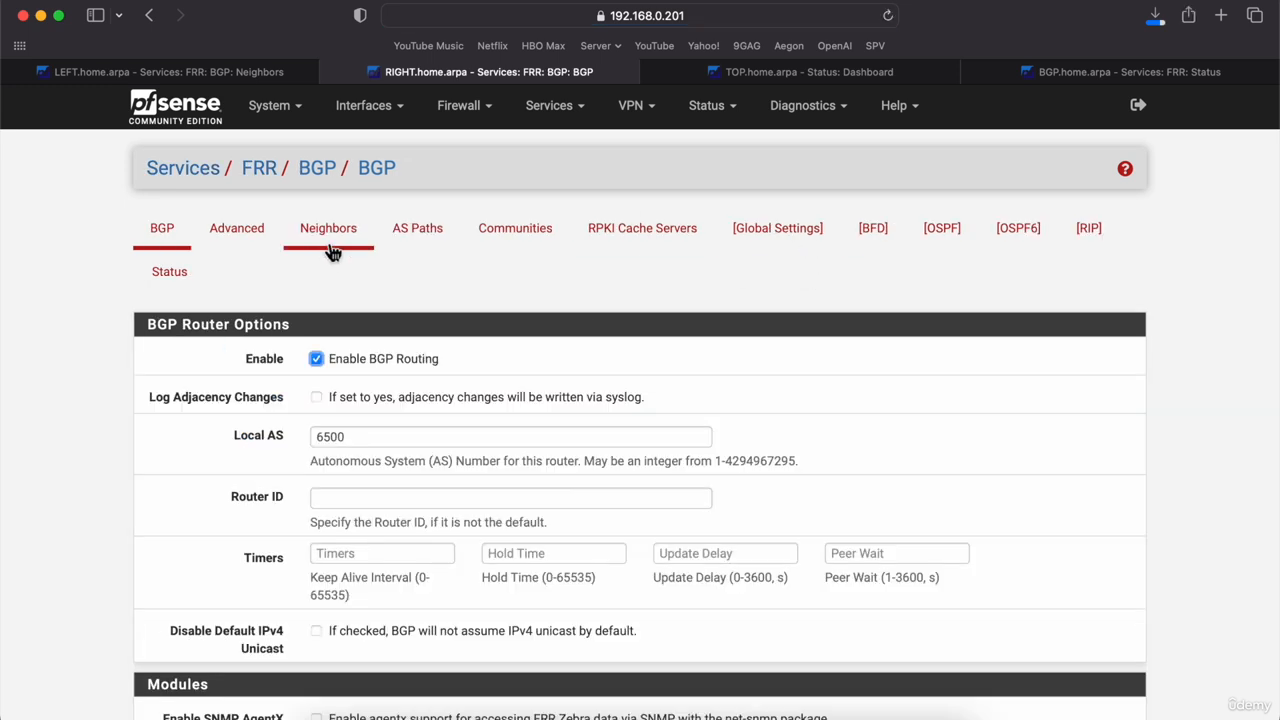
pyautogui.click(755, 238)
# Step: Create a new Permit route map named ACCEPT_ALL
pyautogui.click(495, 232)
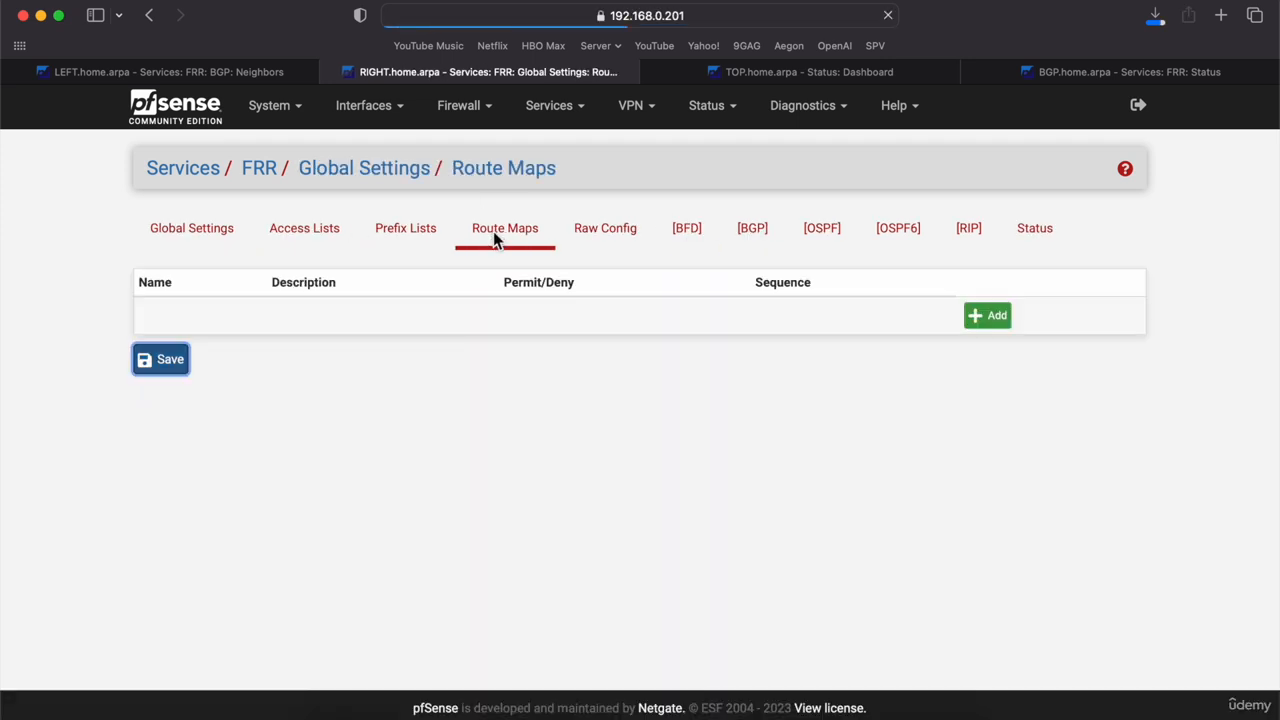
pyautogui.click(998, 317)
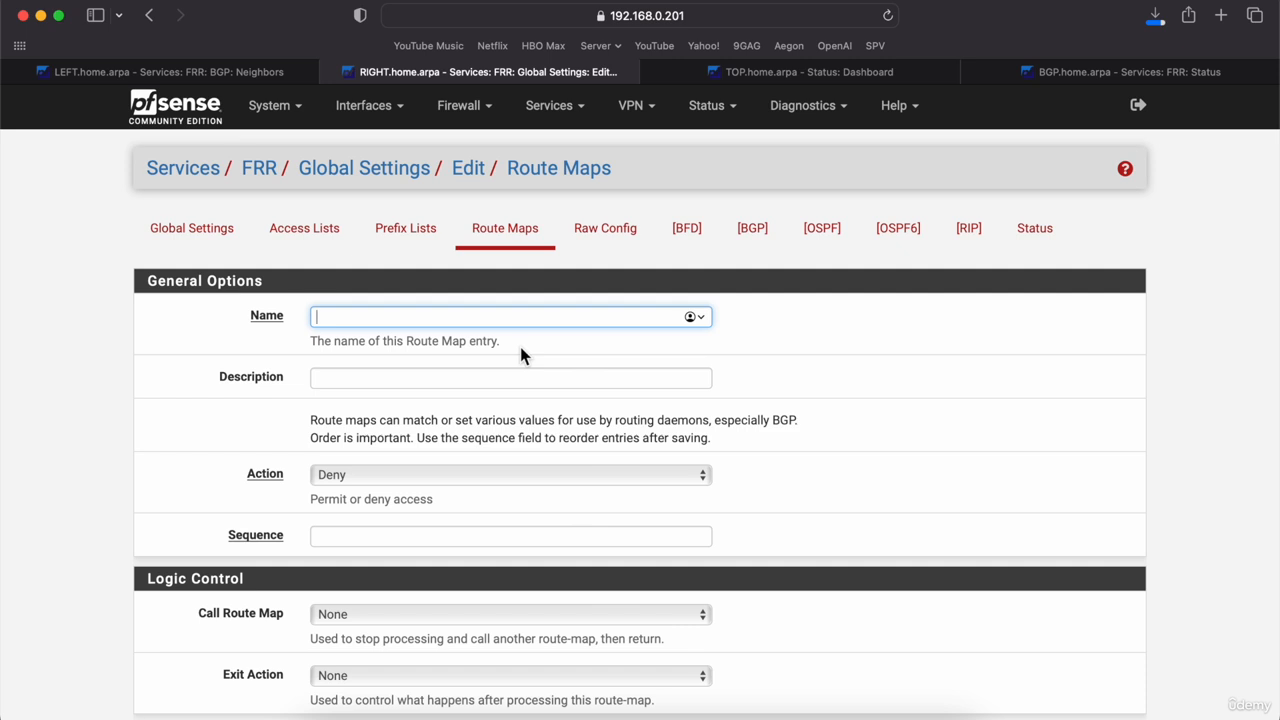
pyautogui.click(476, 472)
pyautogui.click(446, 494)
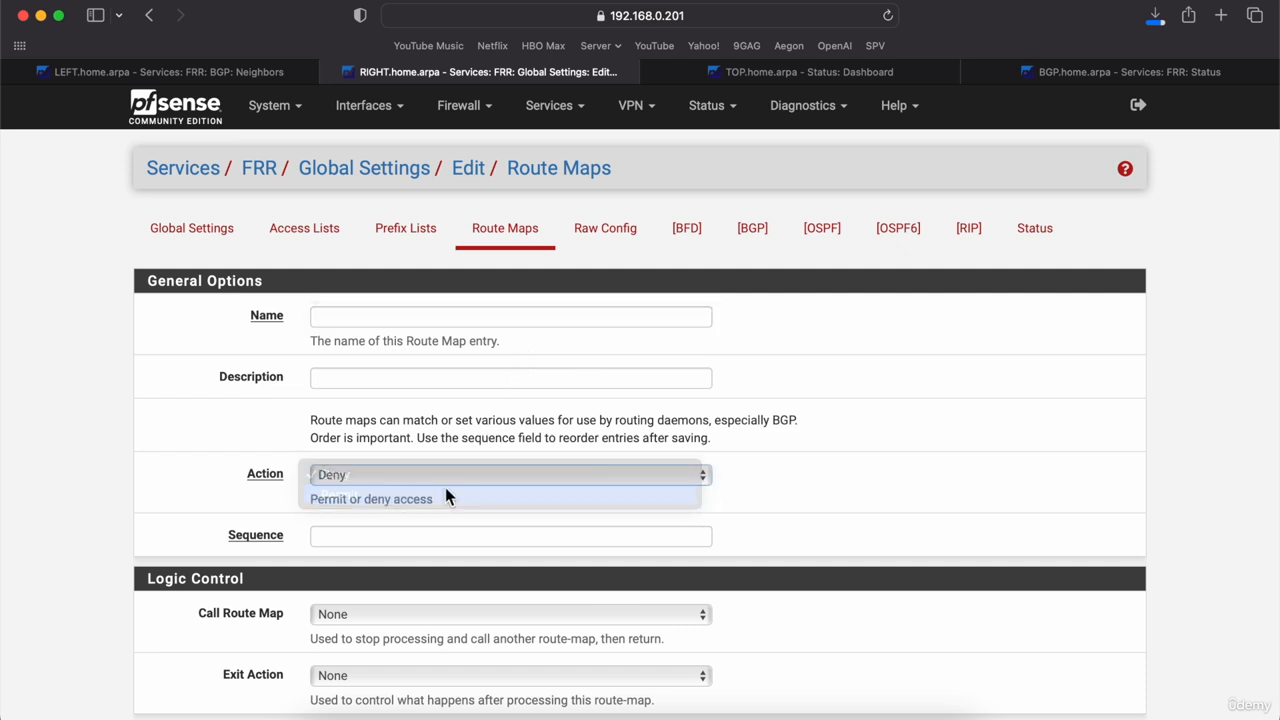
pyautogui.click(381, 318)
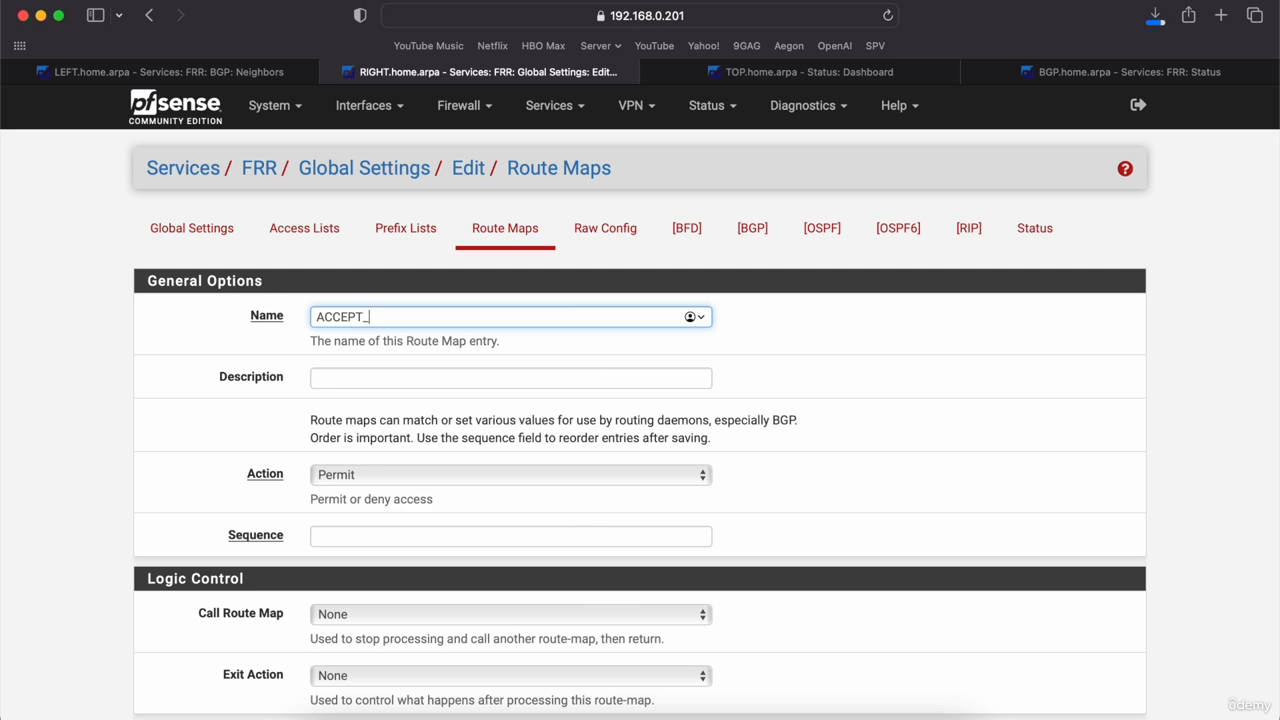
pyautogui.write('ACCEPT_ALL')
pyautogui.click(116, 458)
# Step: Give the ACCEPT_ALL route map sequence 100 and save it
pyautogui.scroll(-5, 116, 458)
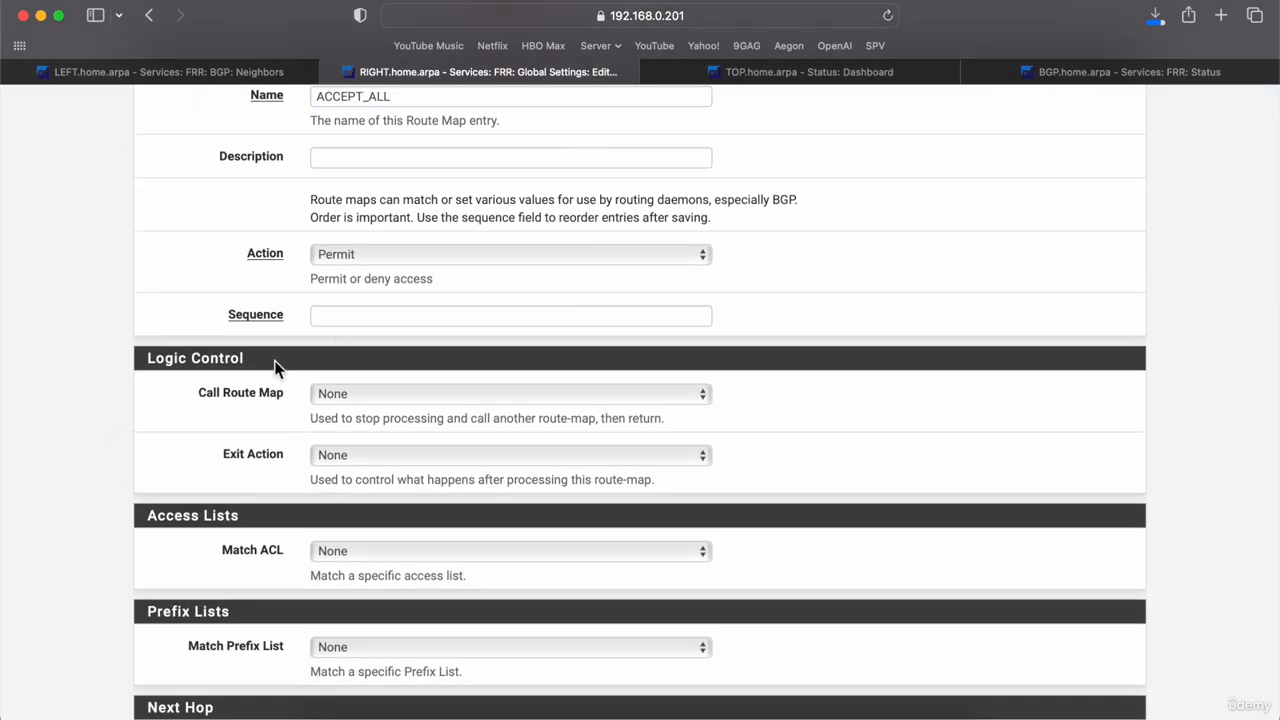
pyautogui.click(359, 314)
pyautogui.write('100')
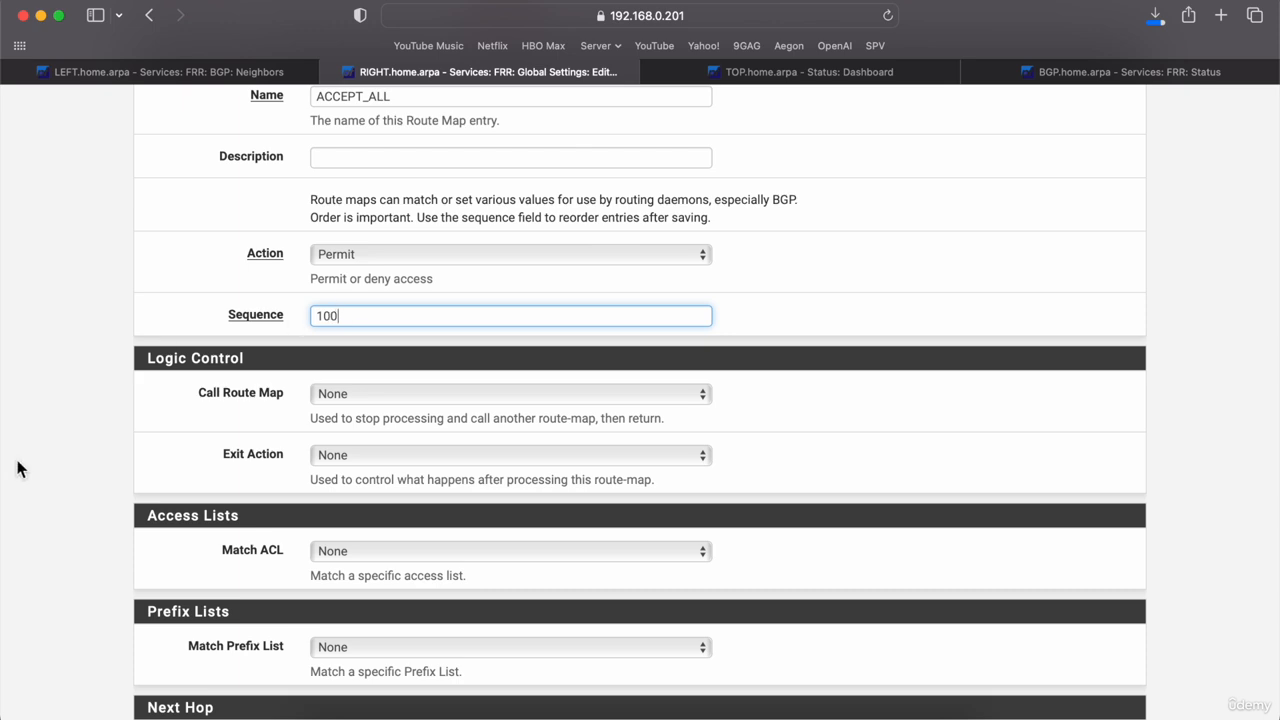
pyautogui.click(97, 490)
pyautogui.scroll(-7, 97, 490)
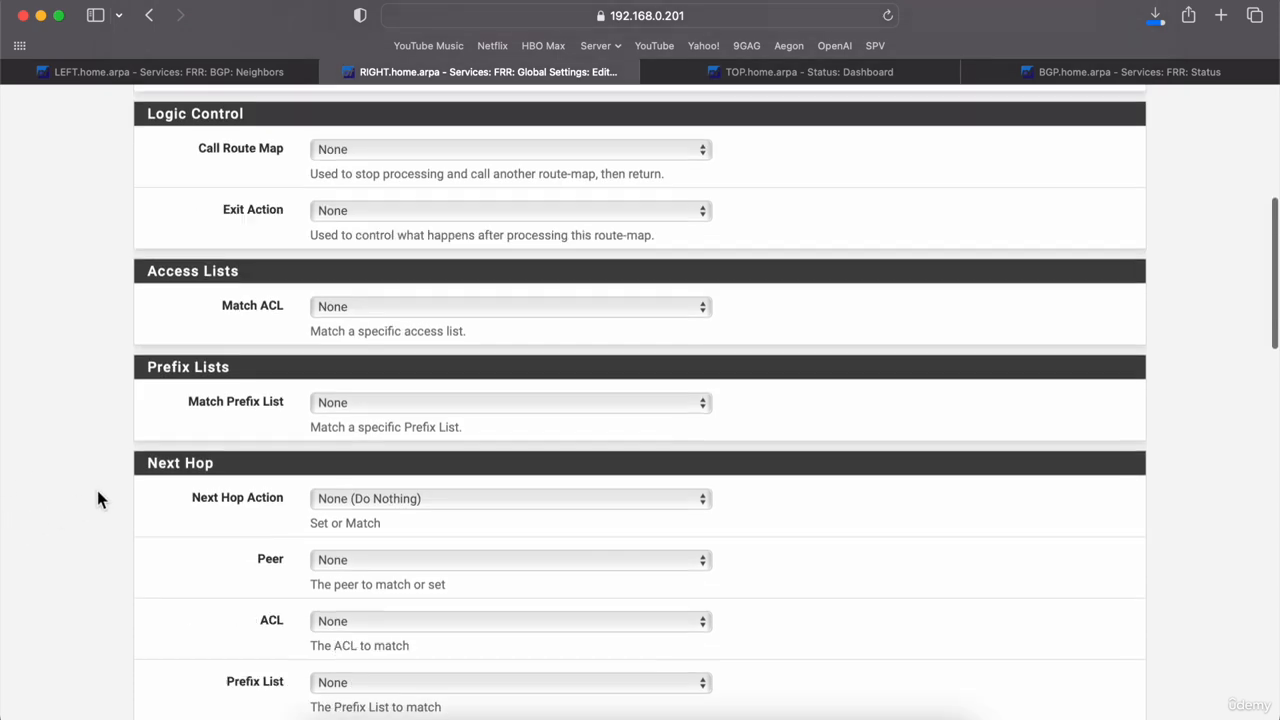
pyautogui.scroll(-14, 97, 490)
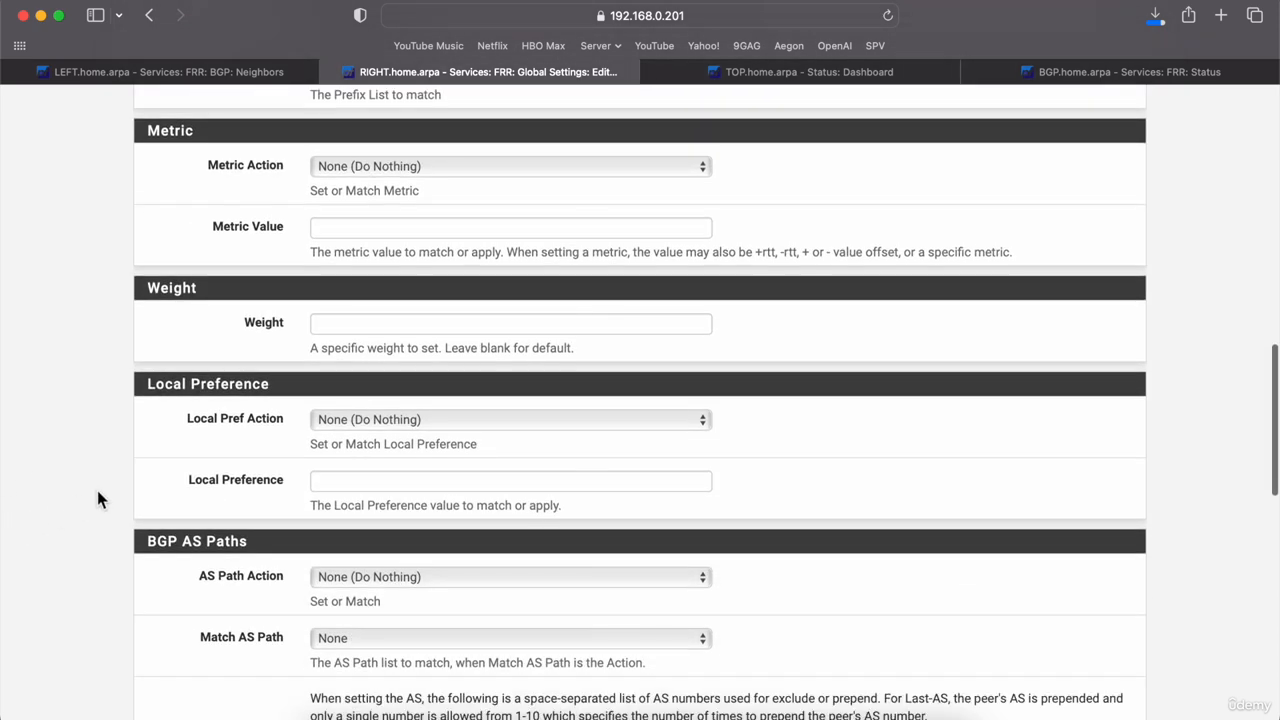
pyautogui.scroll(-8, 97, 490)
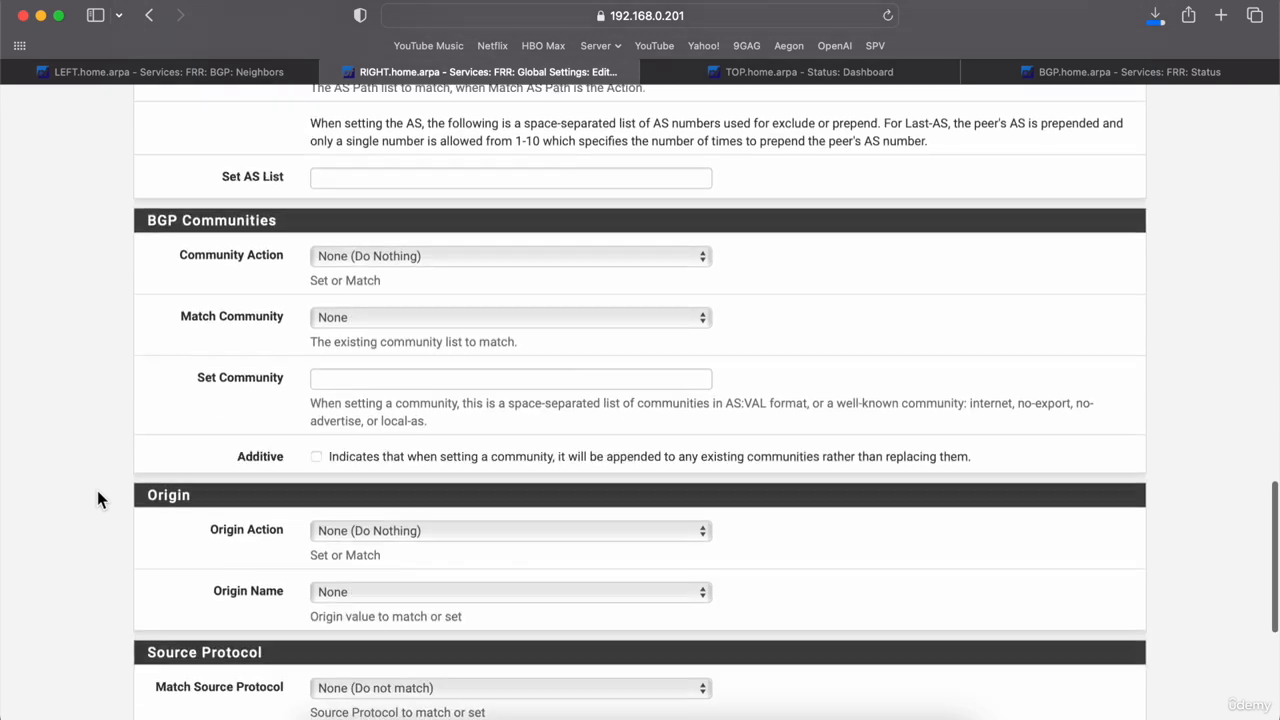
pyautogui.scroll(-6, 97, 498)
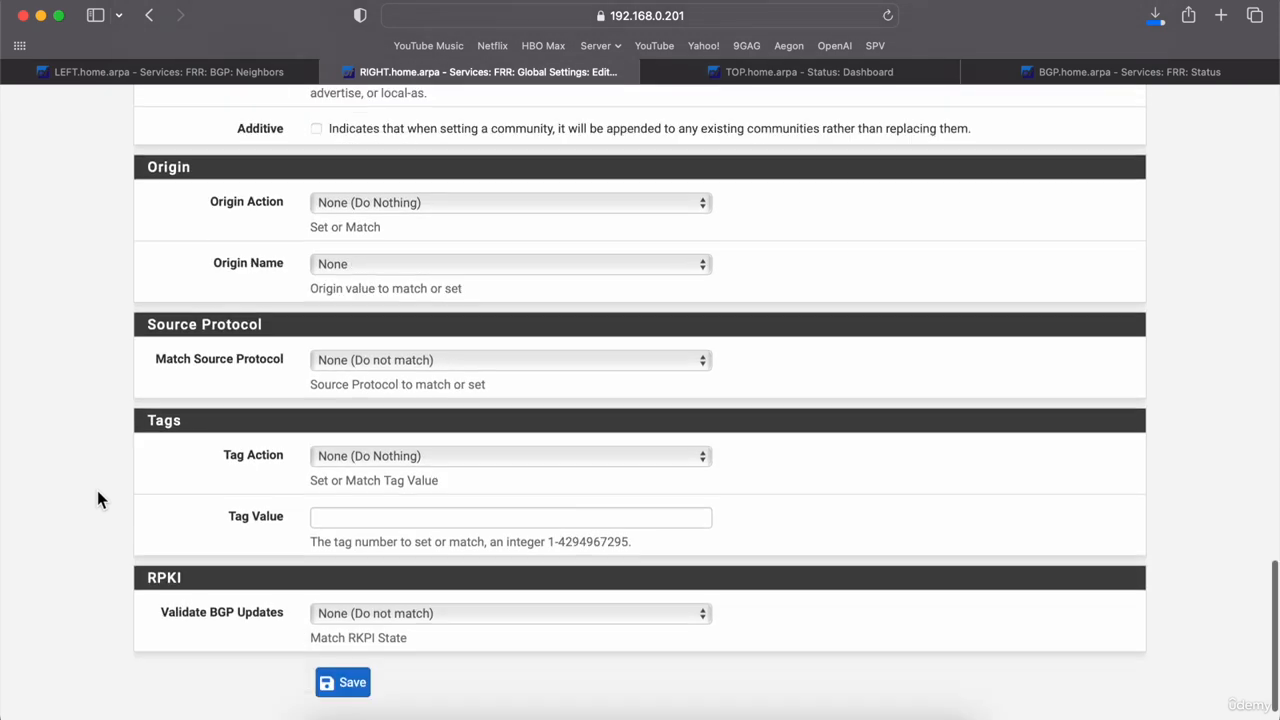
pyautogui.click(342, 682)
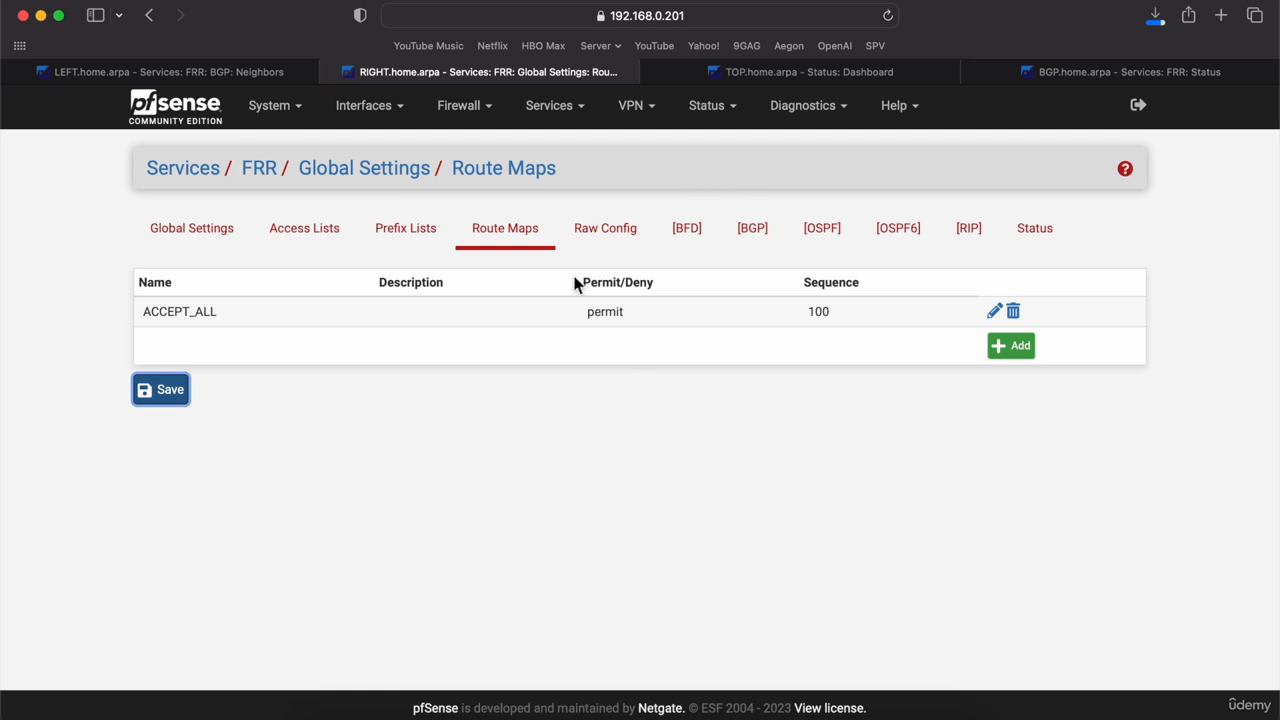
# Step: Set ACCEPT_ALL as the inbound route map filter for neighbor 192.168.0.200 and save it
pyautogui.click(740, 237)
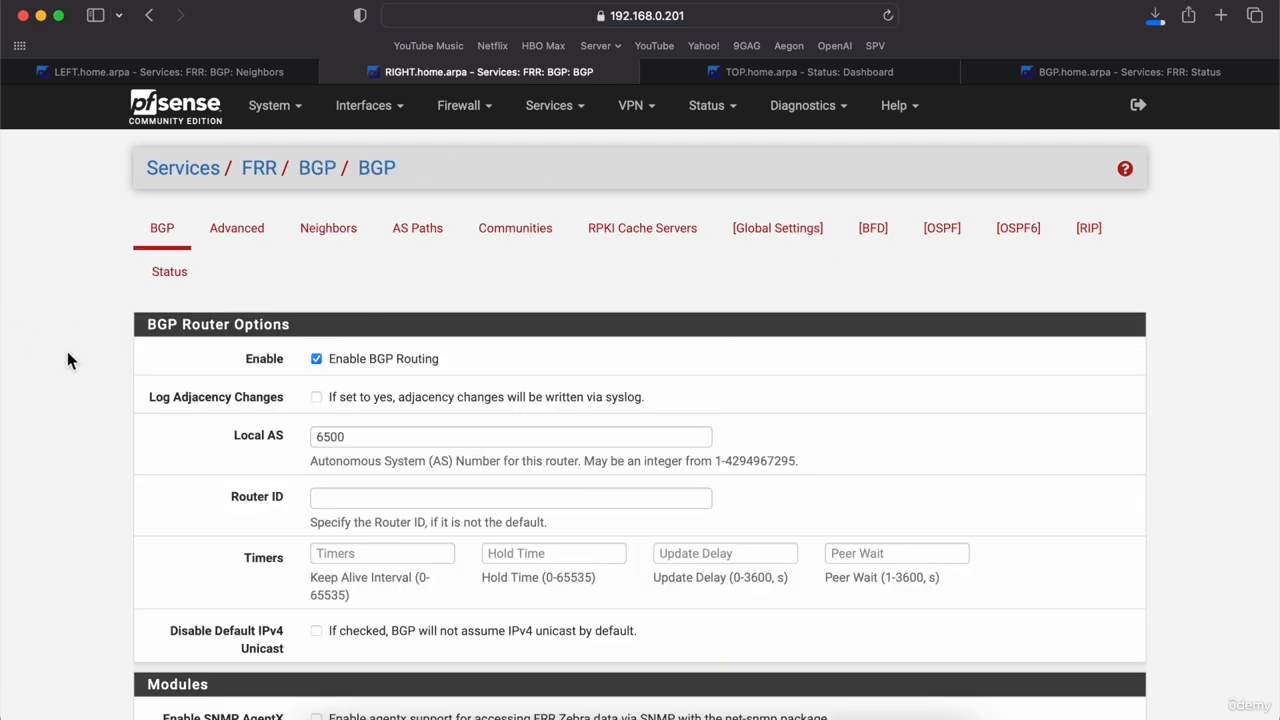
pyautogui.click(316, 241)
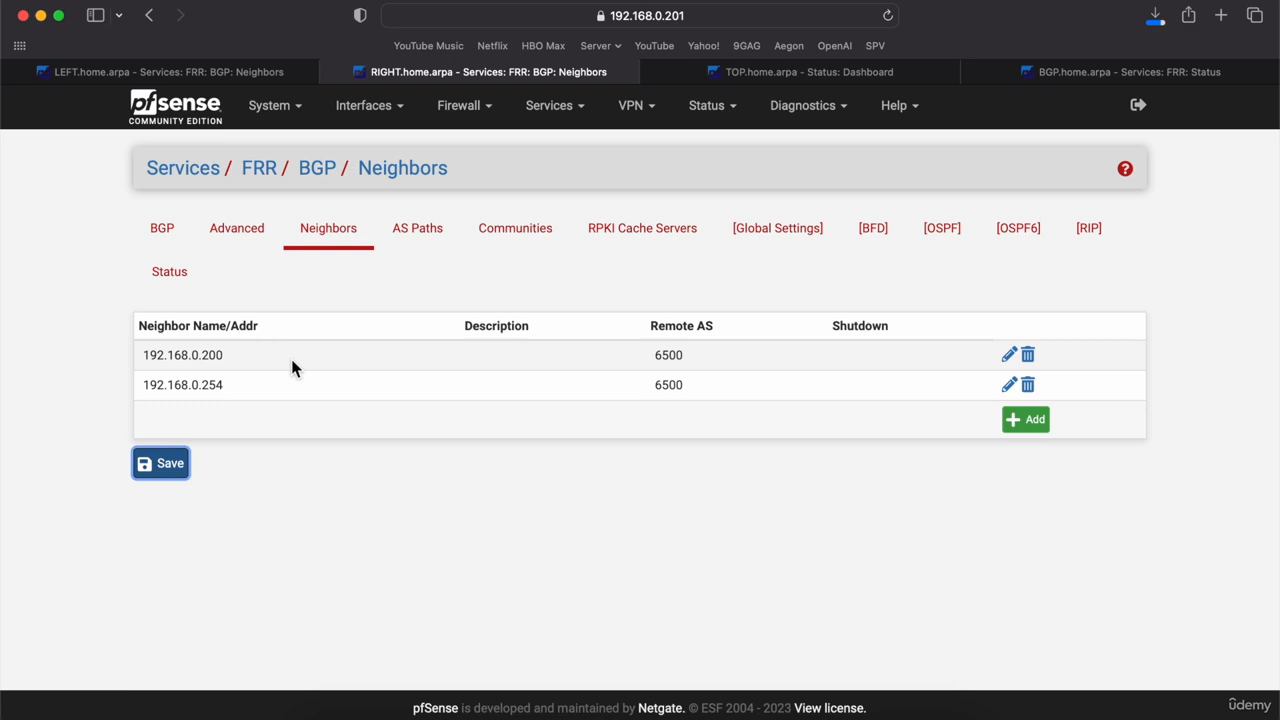
pyautogui.doubleClick(291, 364)
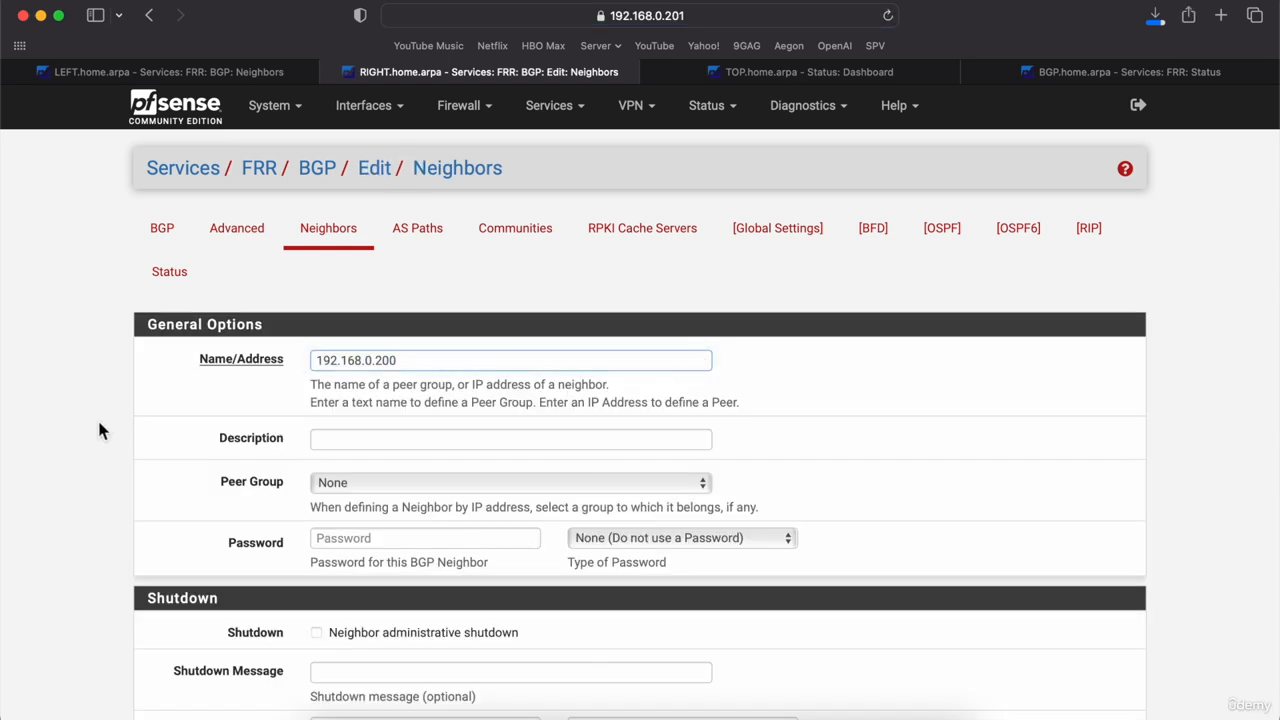
pyautogui.scroll(-5, 99, 430)
pyautogui.scroll(-8, 99, 430)
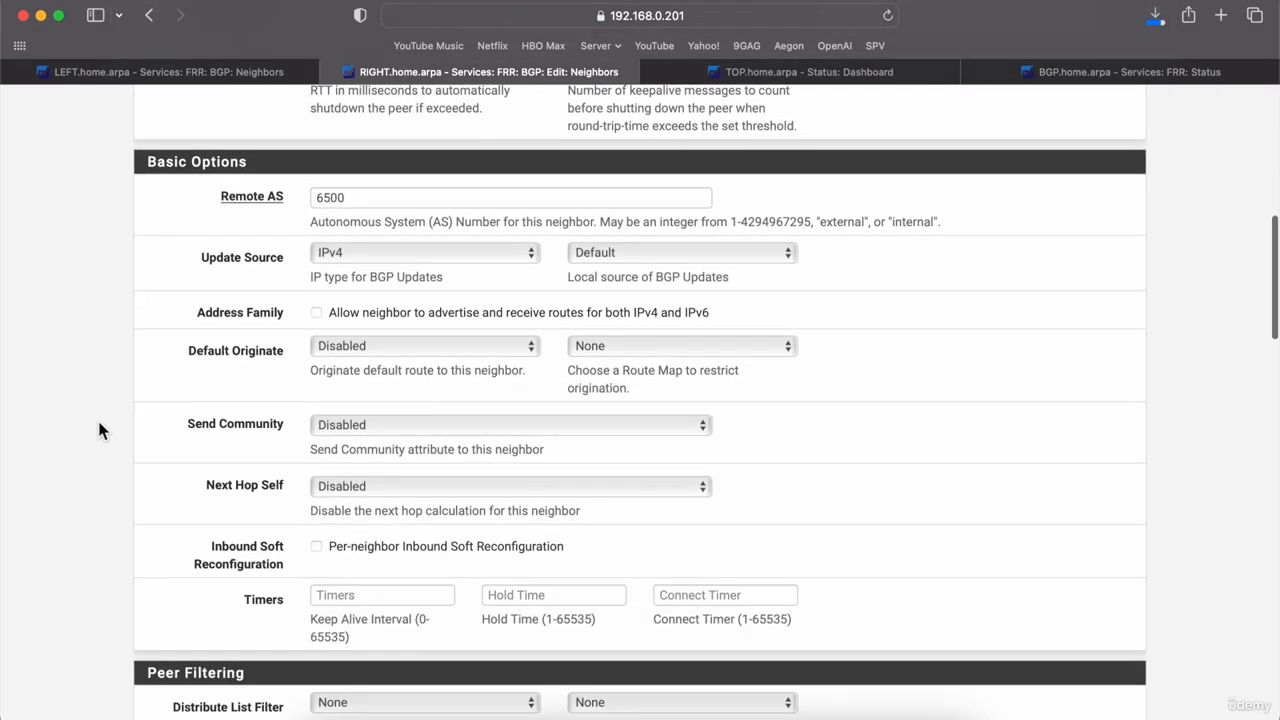
pyautogui.scroll(-5, 99, 430)
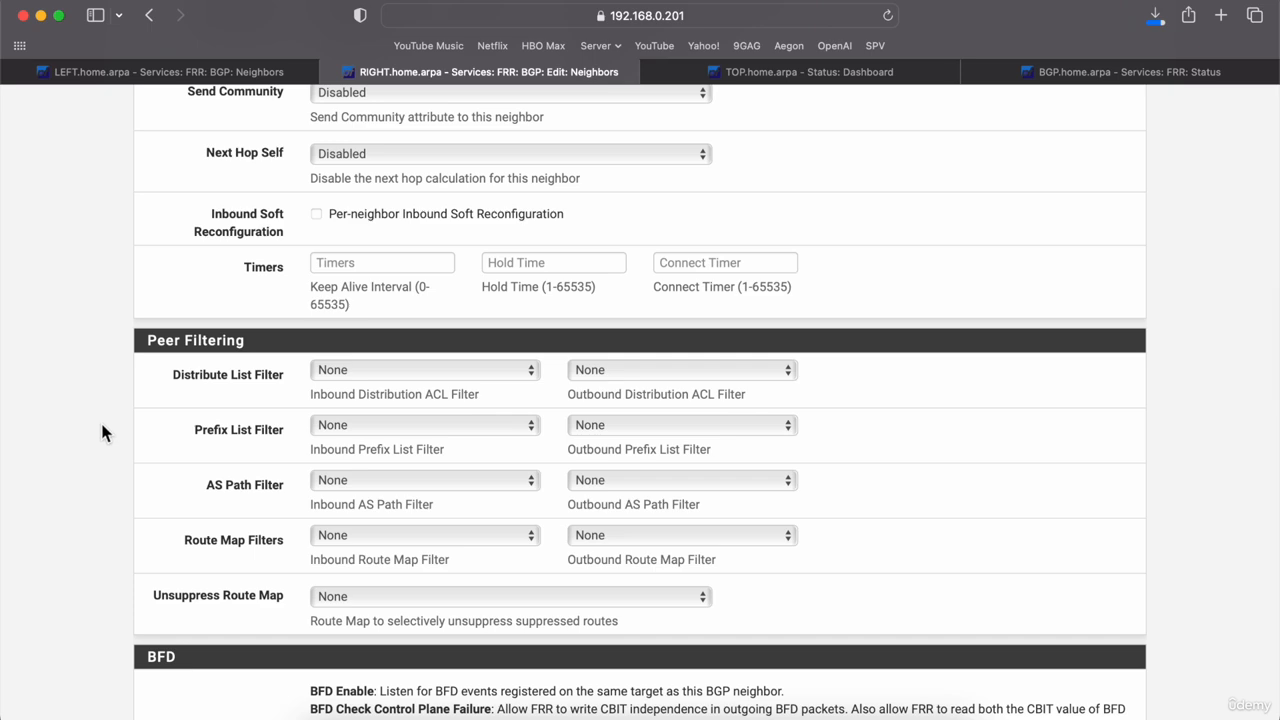
pyautogui.click(363, 532)
pyautogui.click(354, 551)
pyautogui.scroll(-15, 164, 540)
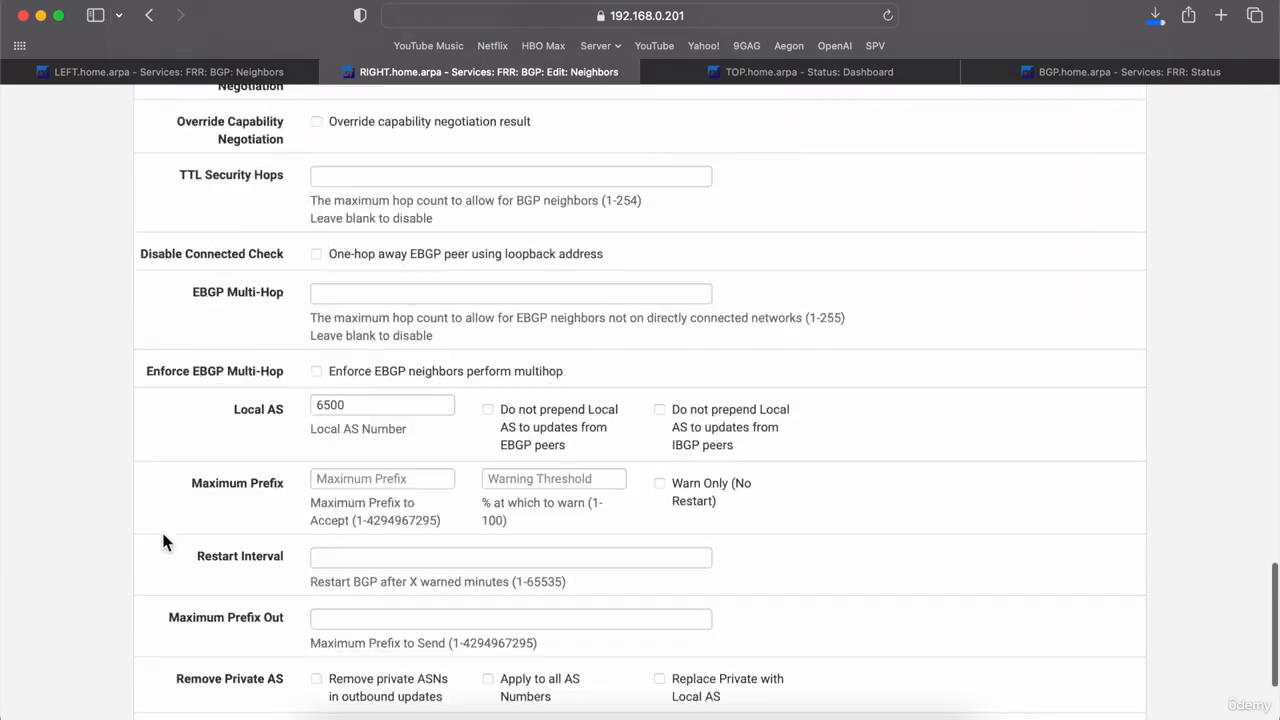
pyautogui.scroll(-5, 230, 590)
pyautogui.click(339, 630)
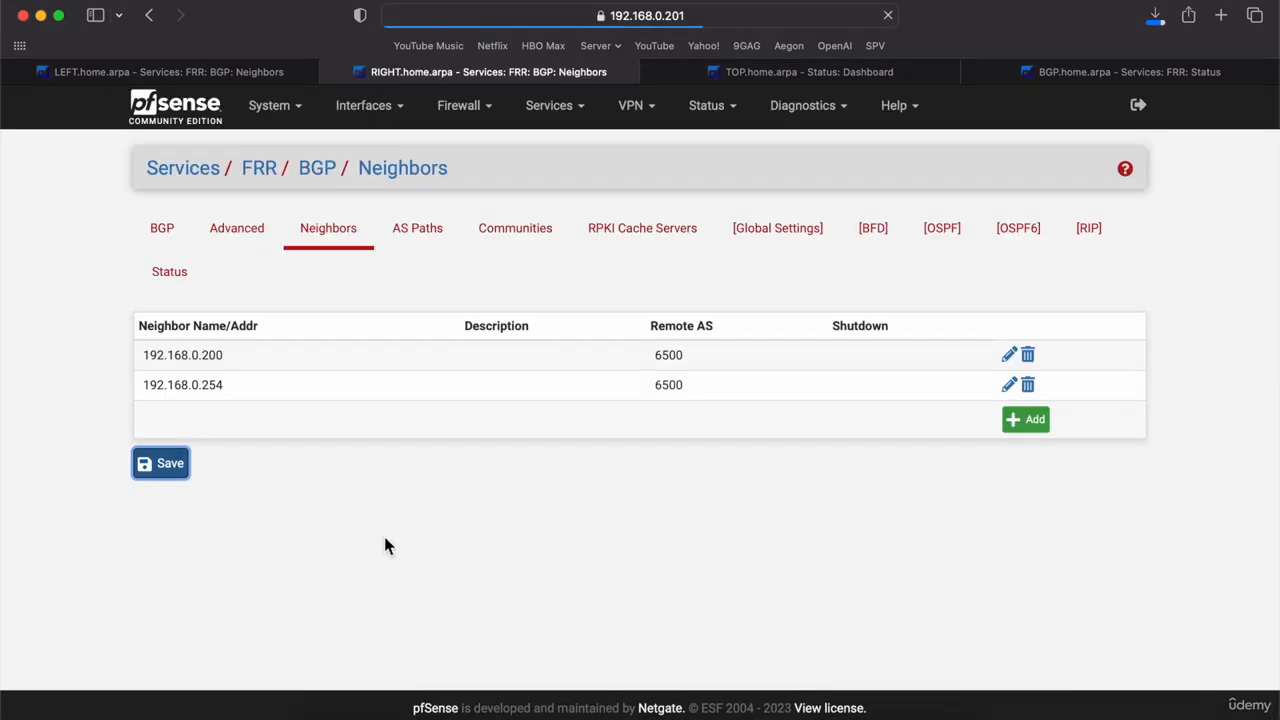
# Step: Apply ACCEPT_ALL as the inbound route map filter for neighbor 192.168.0.254 and save it
pyautogui.doubleClick(294, 380)
pyautogui.scroll(-5, 294, 380)
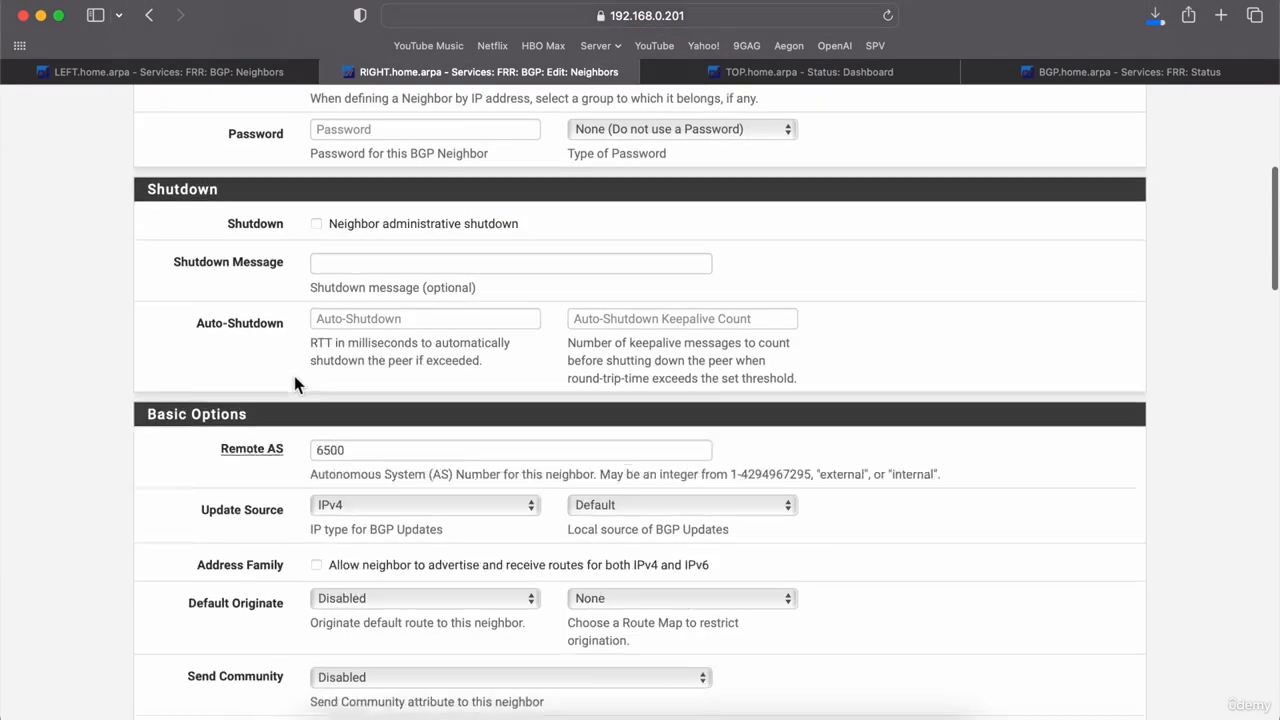
pyautogui.scroll(-10, 294, 376)
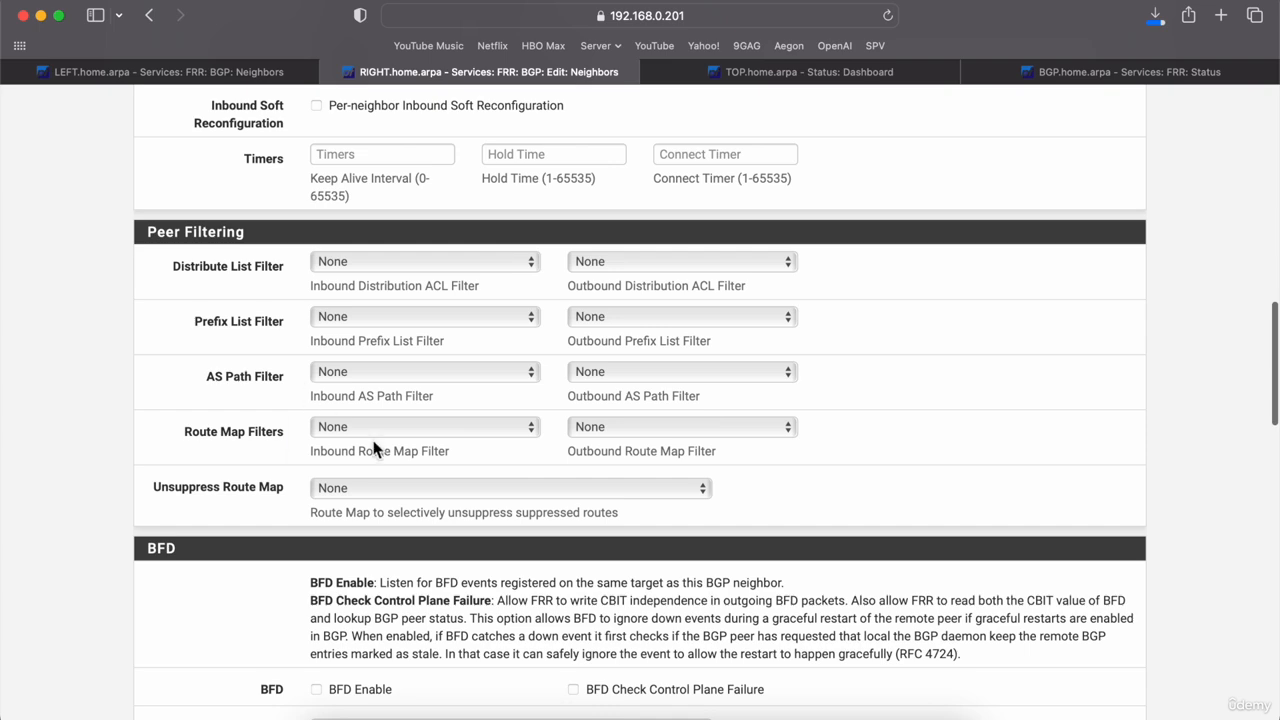
pyautogui.click(376, 430)
pyautogui.click(383, 447)
pyautogui.scroll(-15, 374, 449)
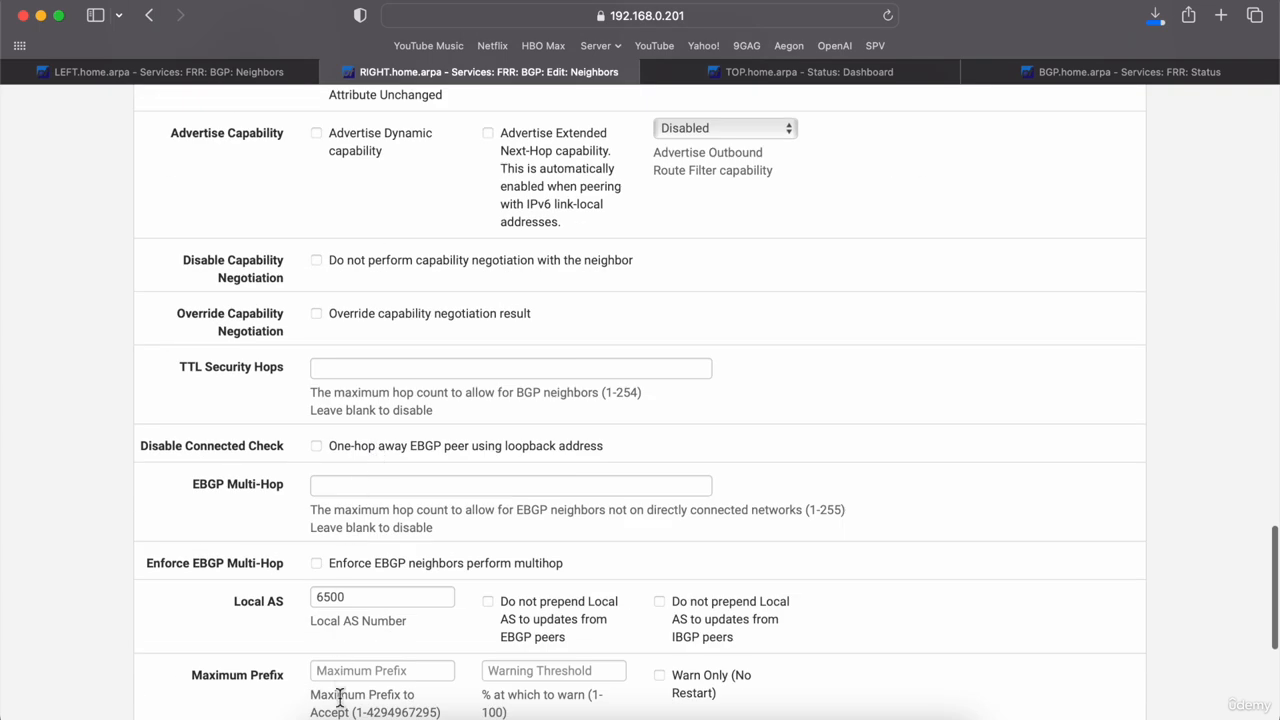
pyautogui.scroll(-5, 340, 697)
pyautogui.click(348, 636)
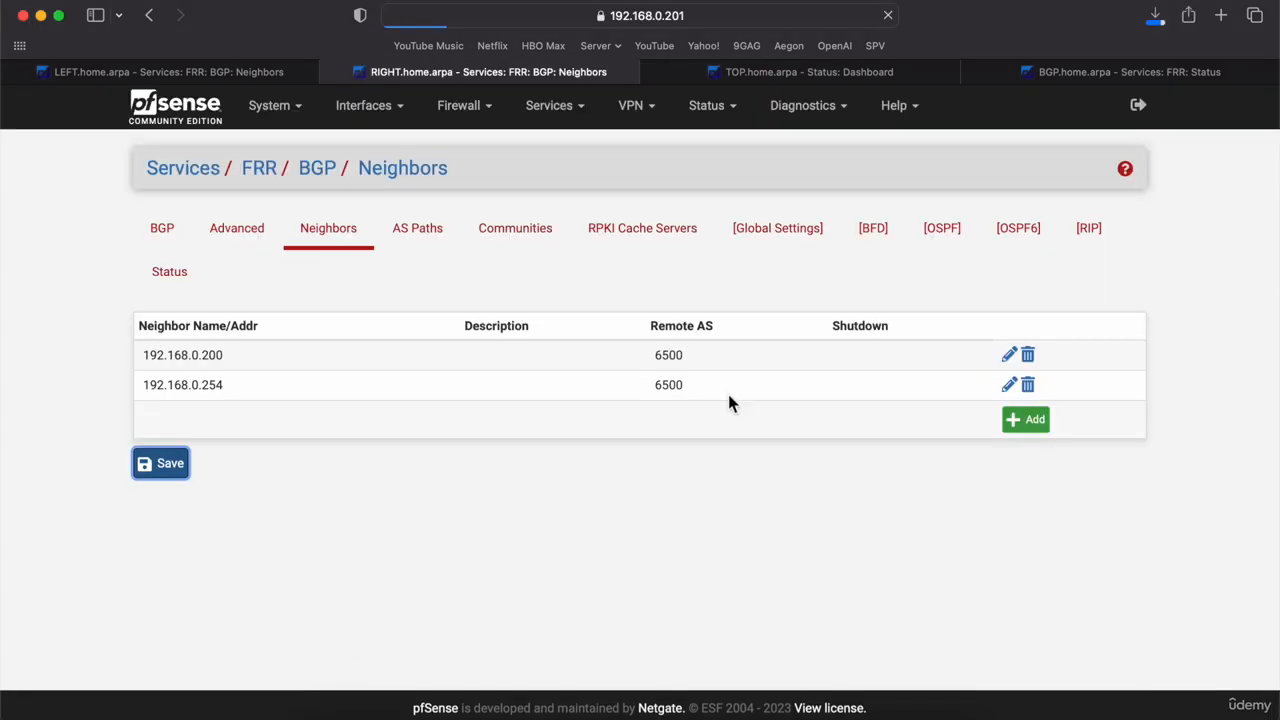
pyautogui.click(765, 240)
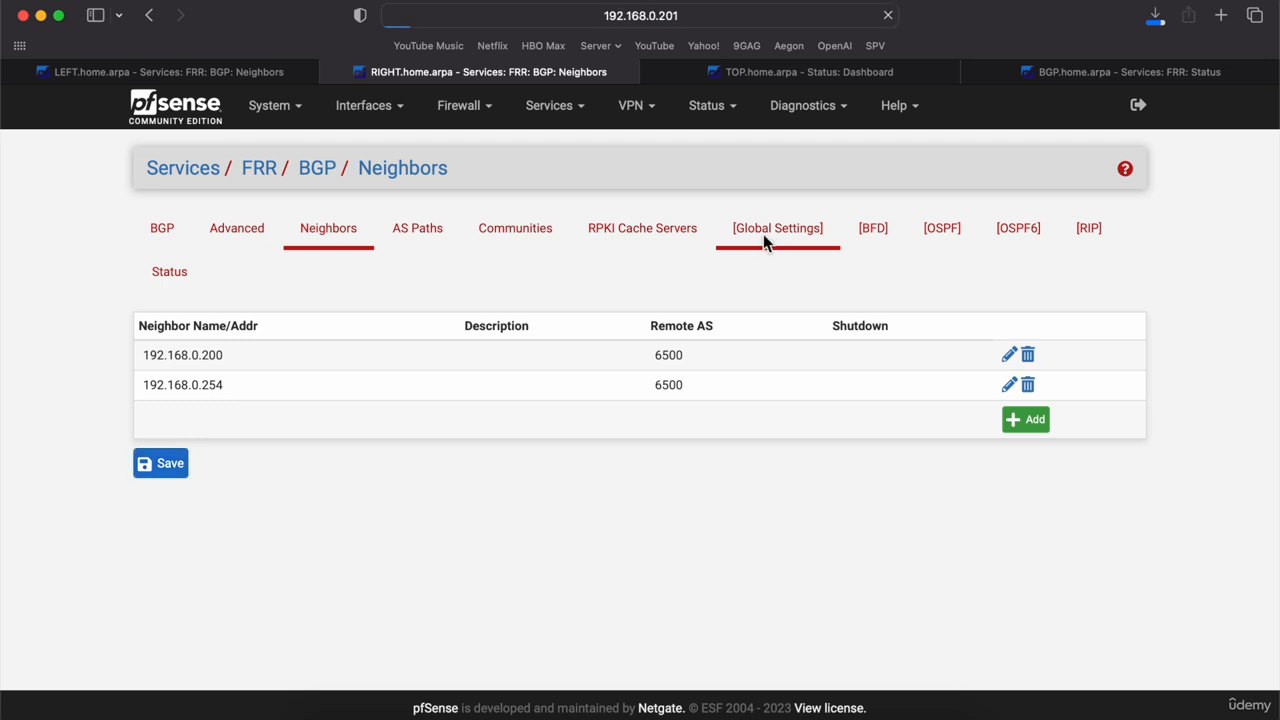
# Step: Confirm in FRR Status that the LEFT neighbor's incoming route map is ACCEPT_ALL, then refresh
pyautogui.click(1019, 230)
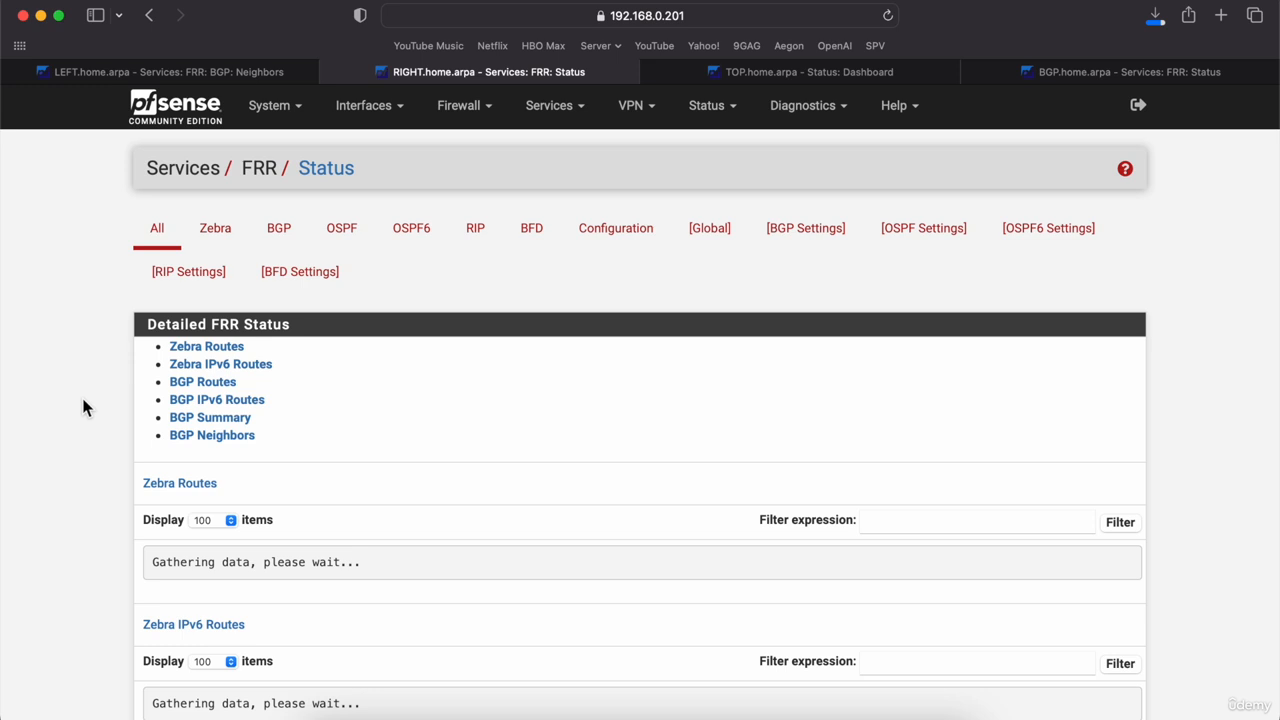
pyautogui.scroll(-1, 83, 400)
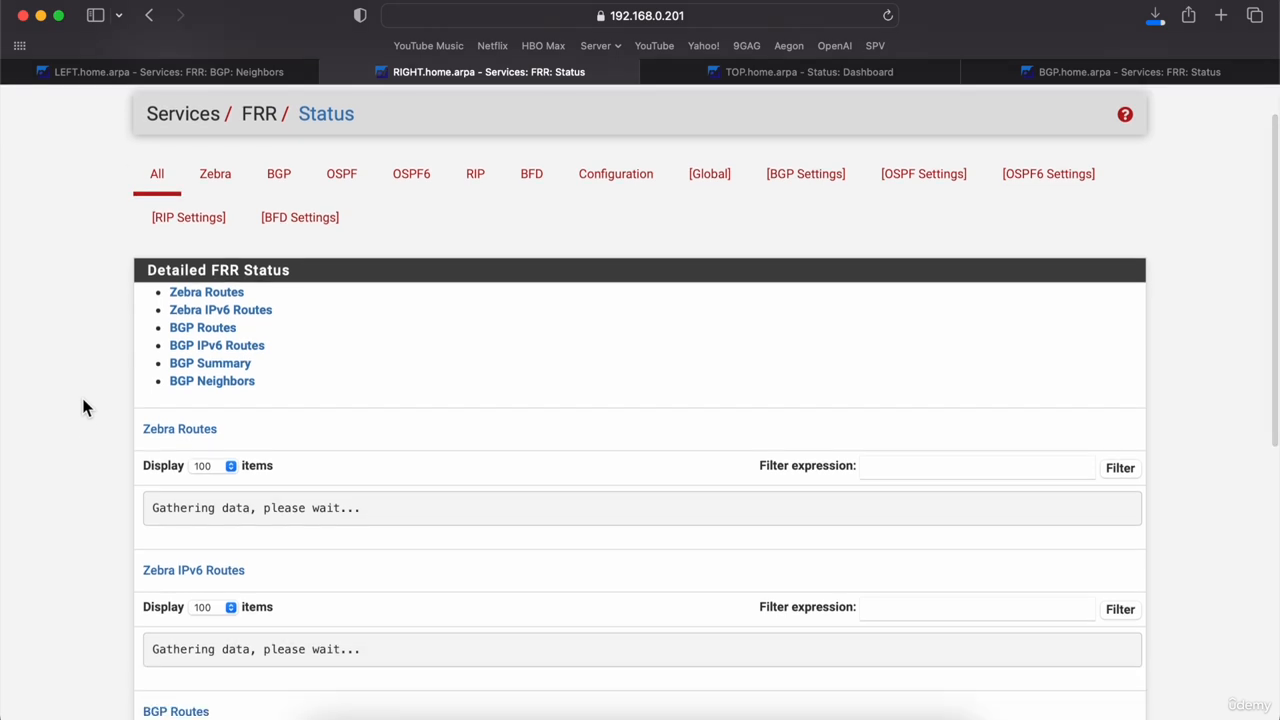
pyautogui.scroll(-2, 83, 445)
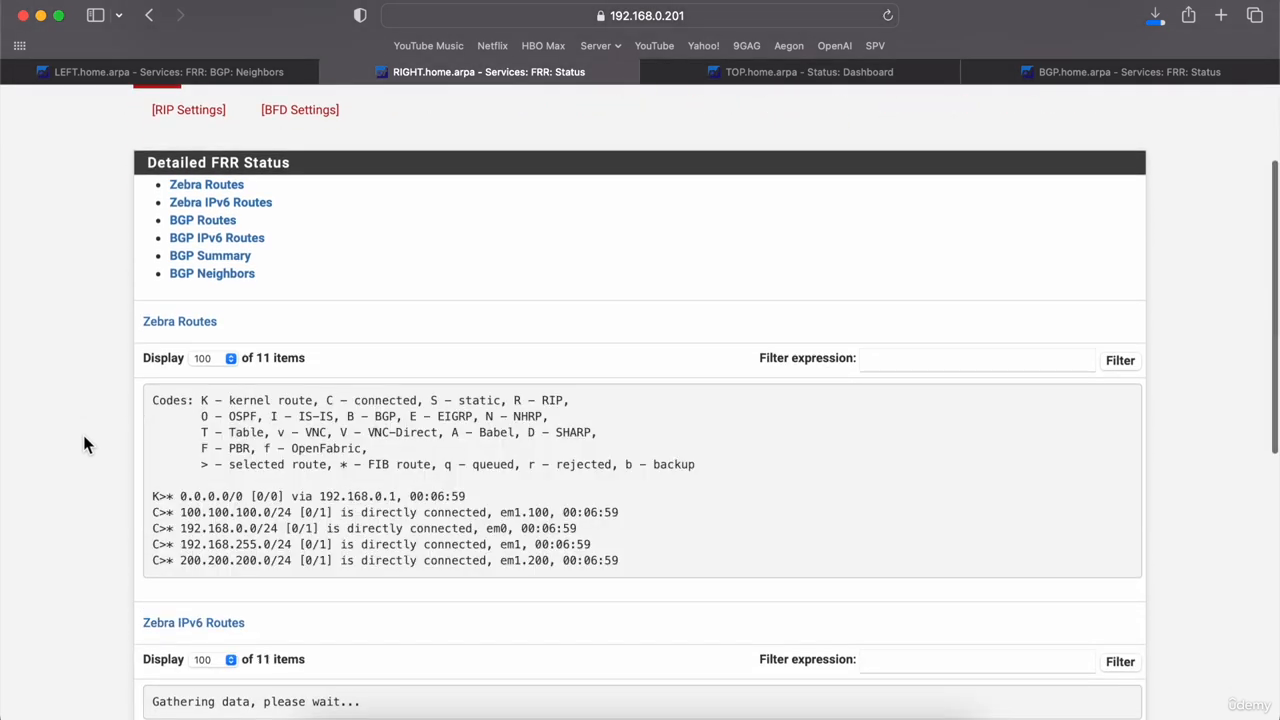
pyautogui.scroll(-1, 83, 445)
pyautogui.scroll(-2, 83, 445)
pyautogui.scroll(-1, 83, 445)
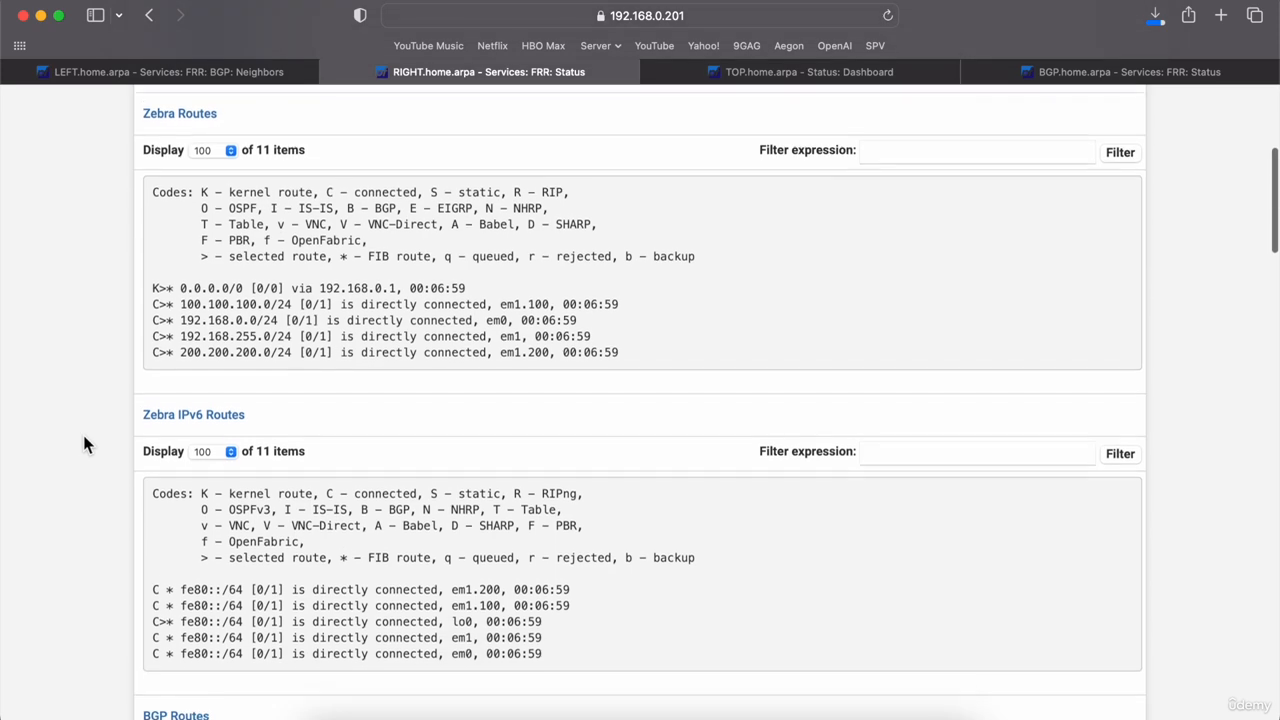
pyautogui.scroll(-5, 88, 413)
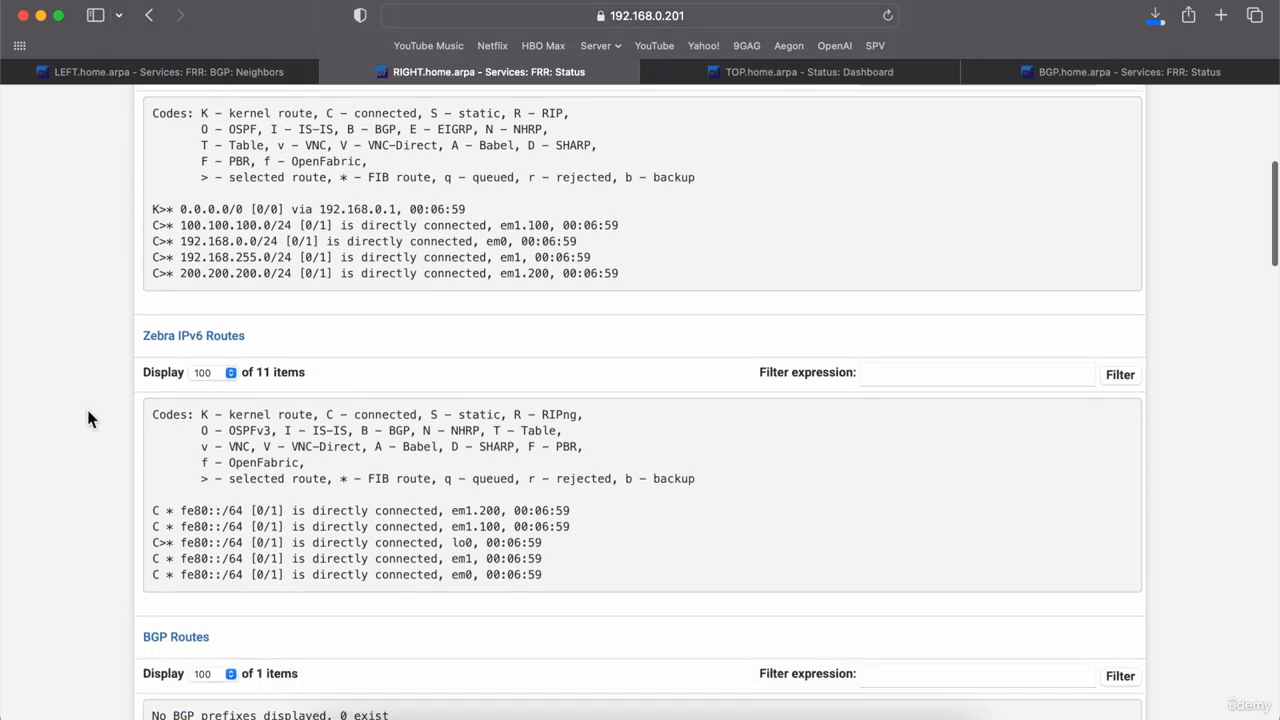
pyautogui.scroll(-5, 88, 418)
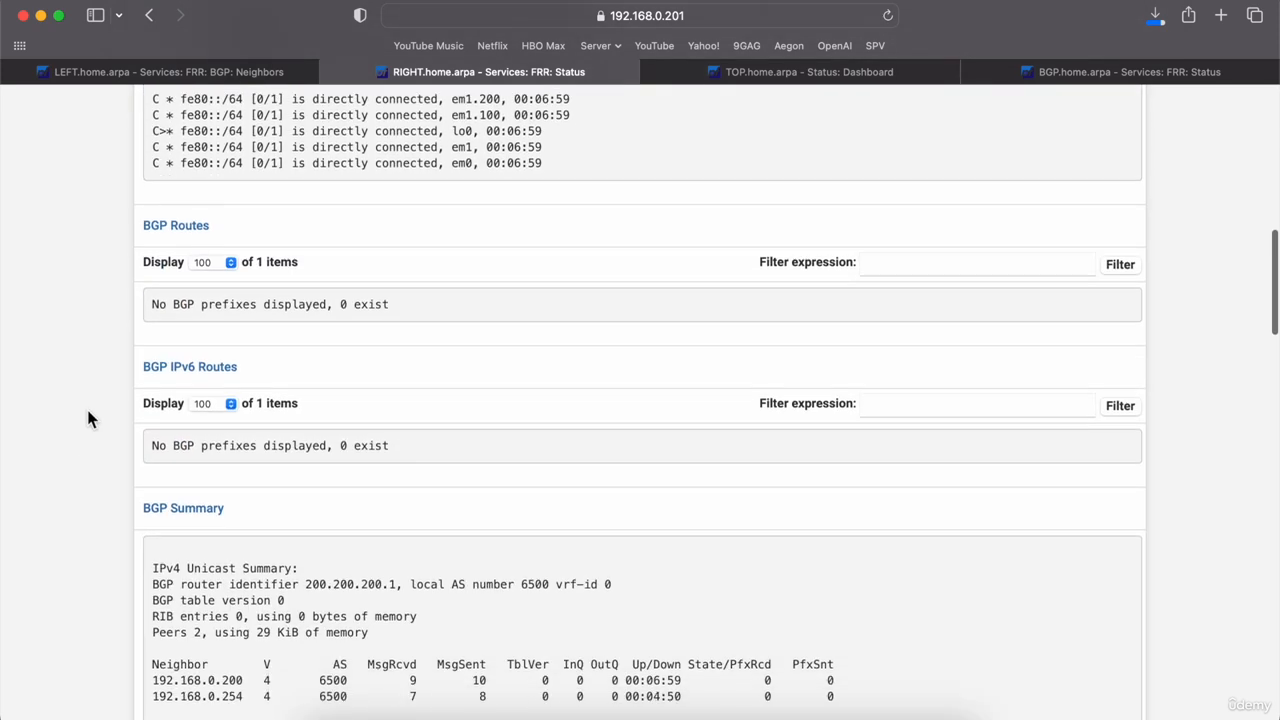
pyautogui.scroll(-1, 88, 418)
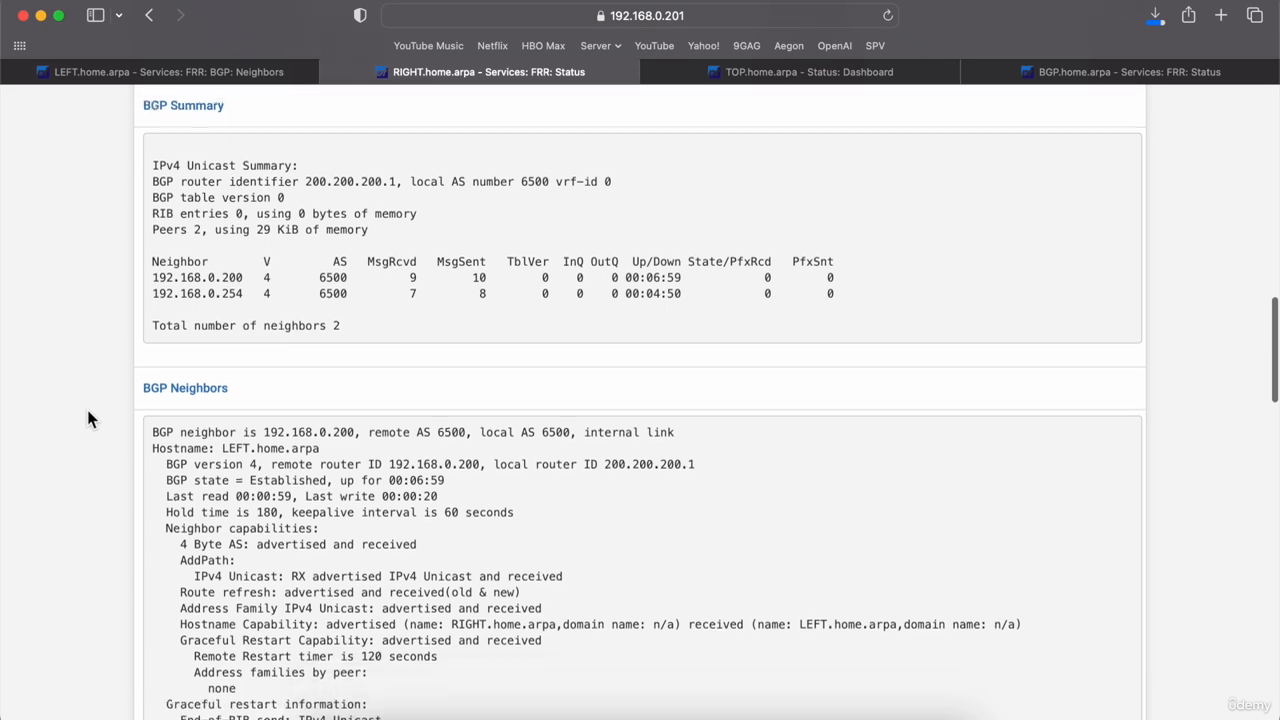
pyautogui.scroll(-6, 90, 380)
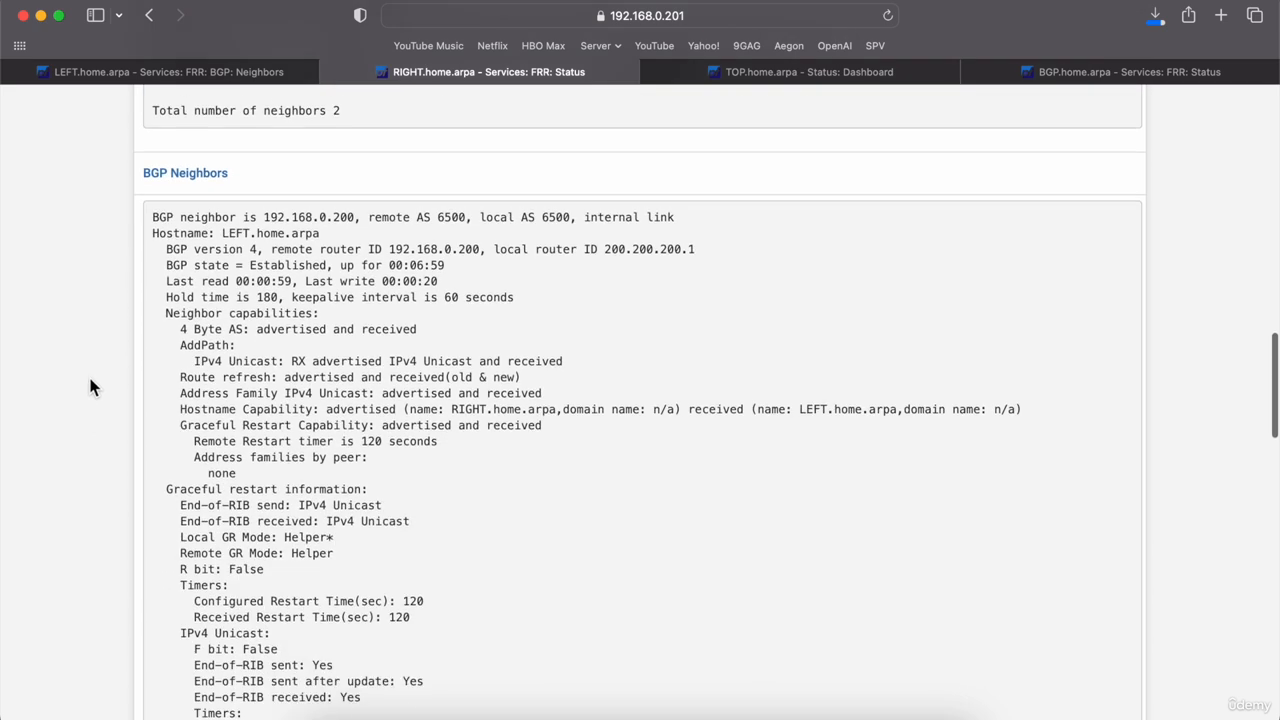
pyautogui.scroll(-1, 90, 380)
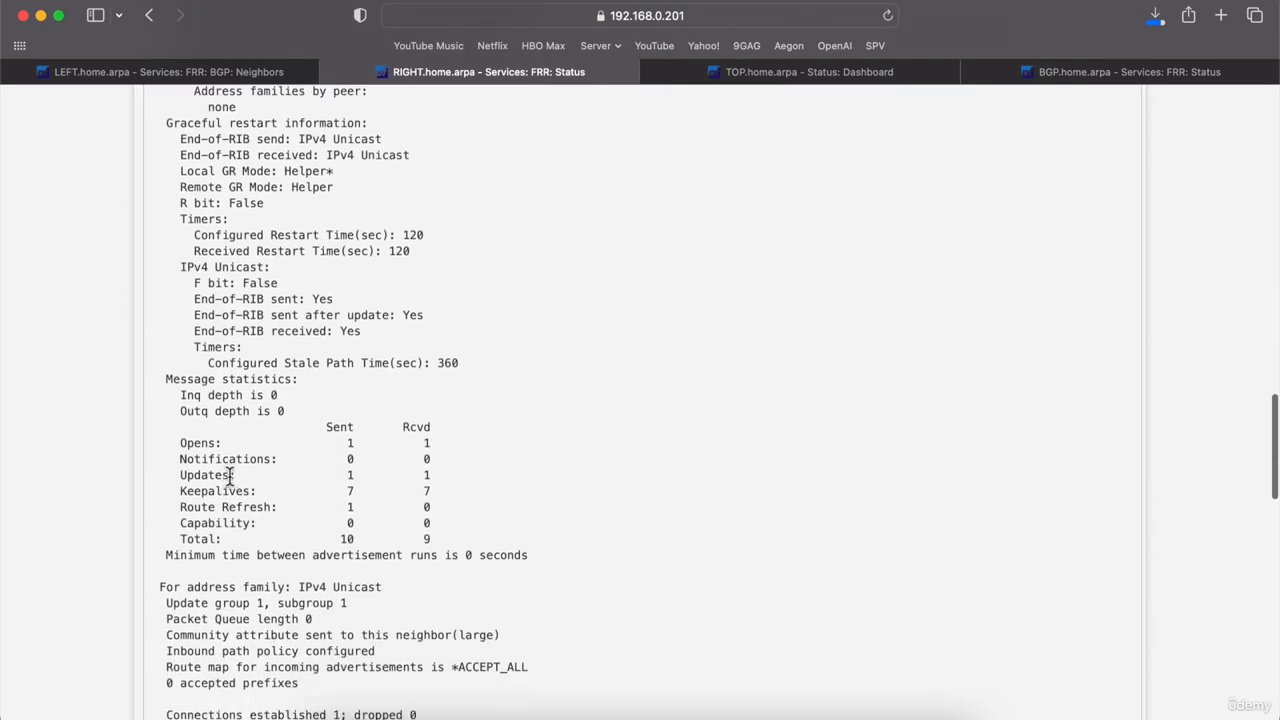
pyautogui.scroll(-6, 120, 500)
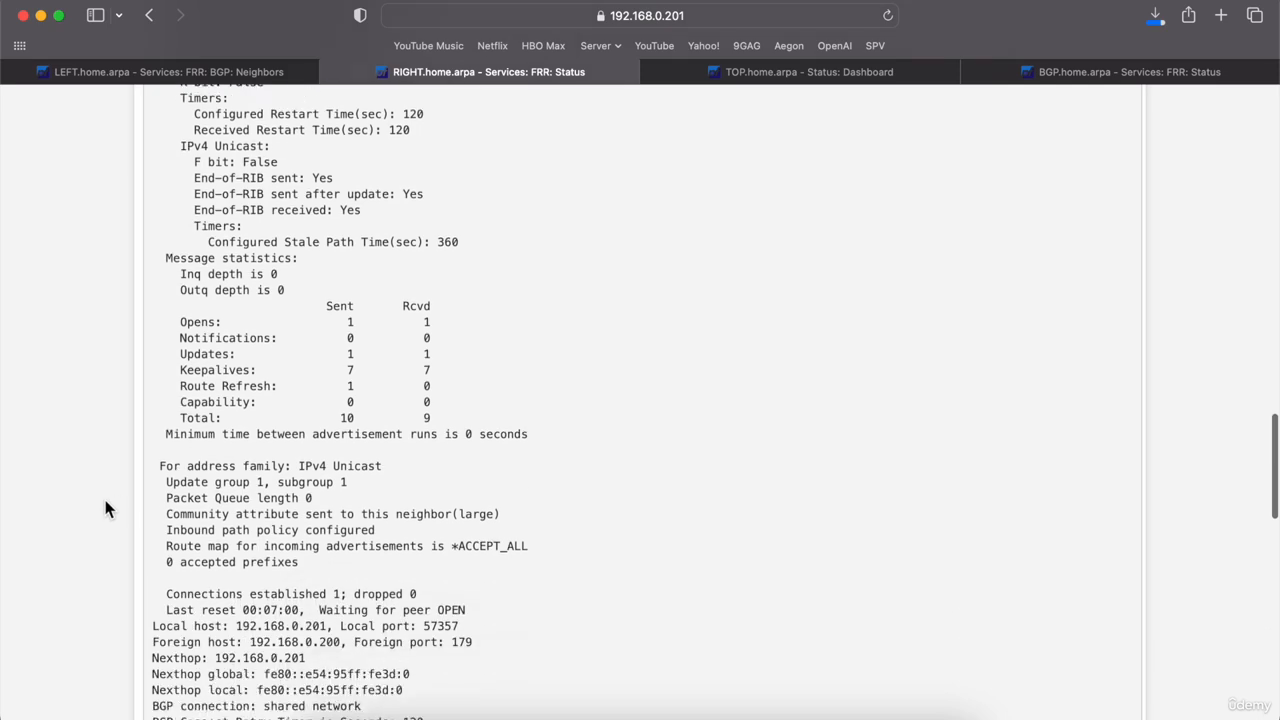
pyautogui.scroll(-10, 105, 509)
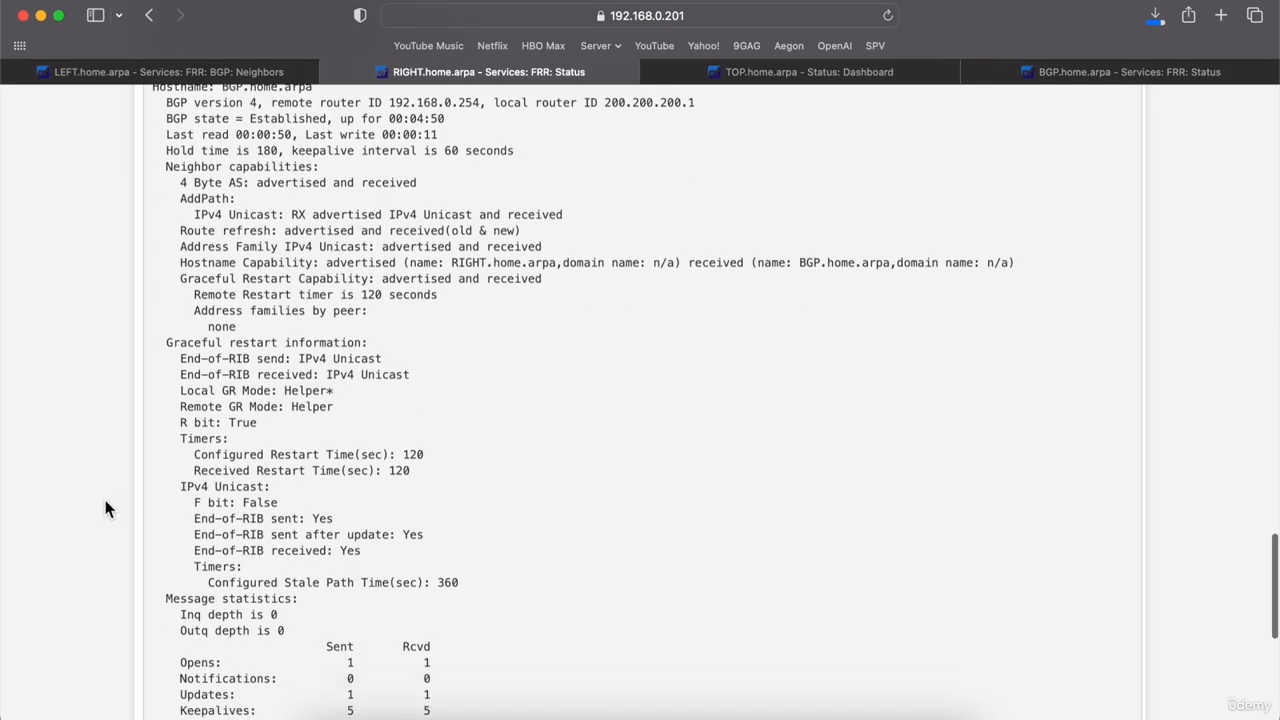
pyautogui.scroll(15, 105, 509)
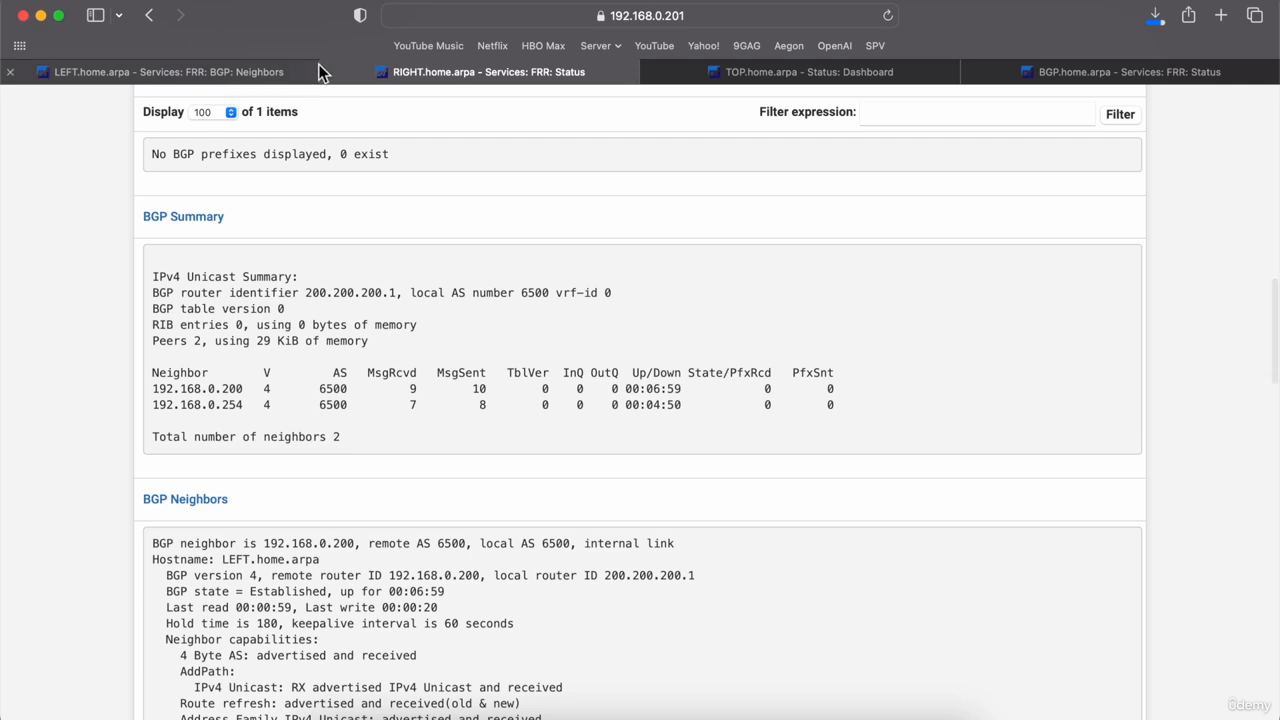
pyautogui.click(888, 17)
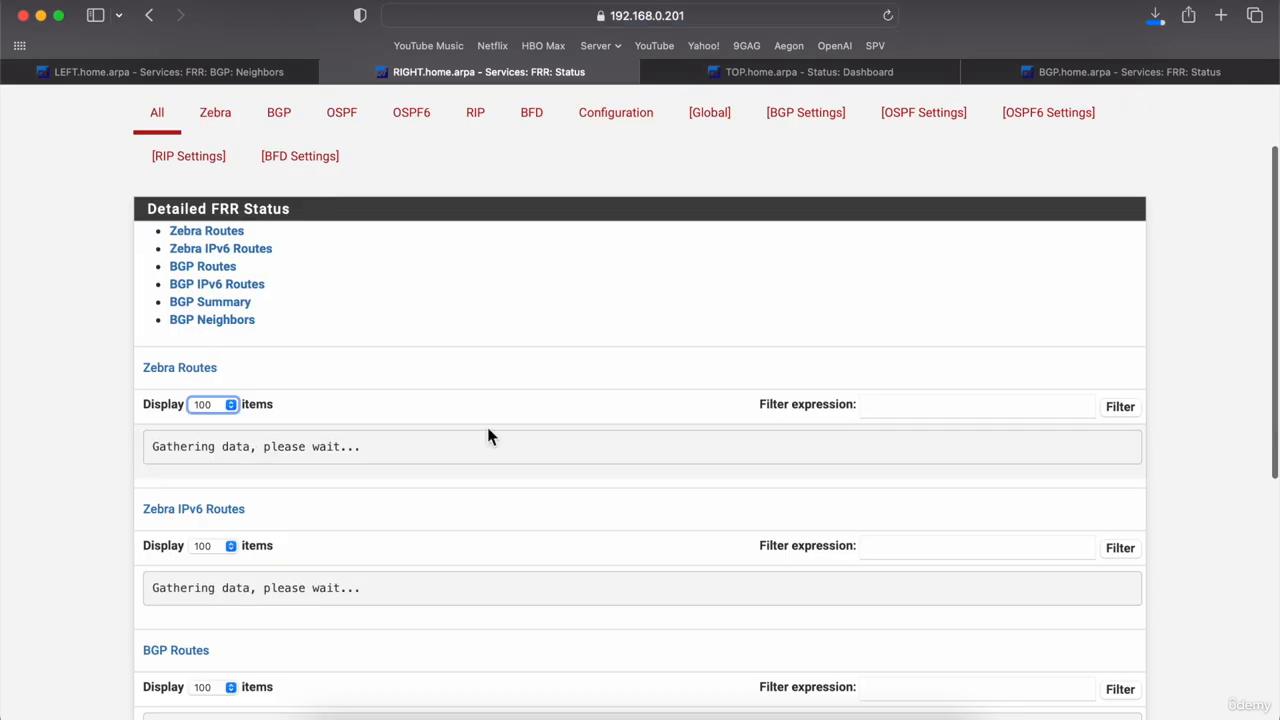
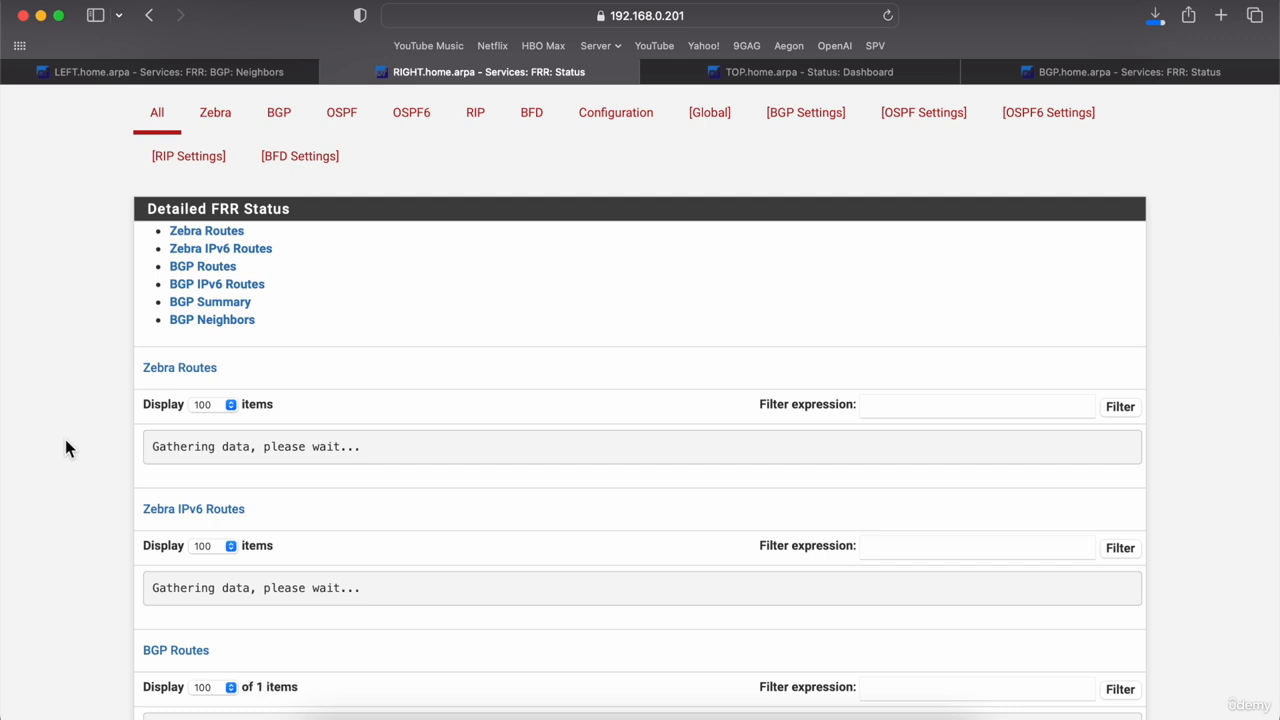
# Step: Scroll through the FRR status output, then switch to the LEFT router's BGP neighbor list
pyautogui.scroll(-1, 43, 499)
pyautogui.scroll(-8, 43, 499)
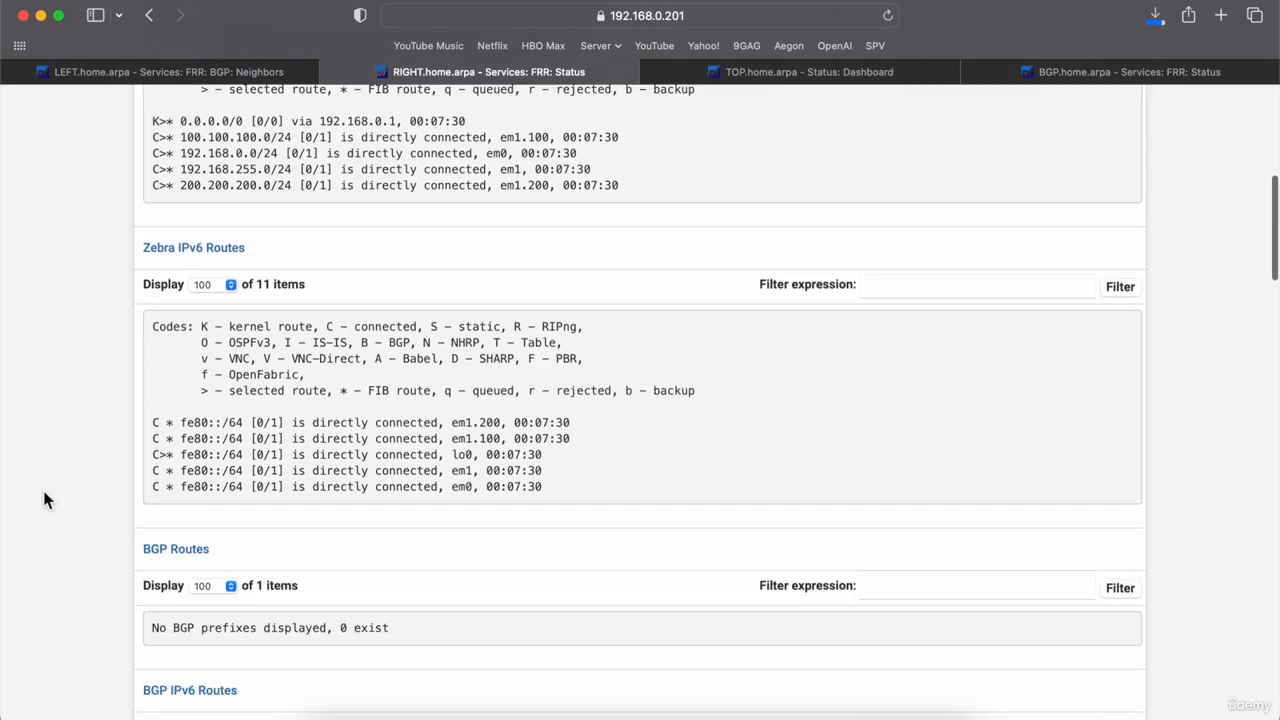
pyautogui.scroll(-3, 43, 499)
pyautogui.scroll(-5, 43, 499)
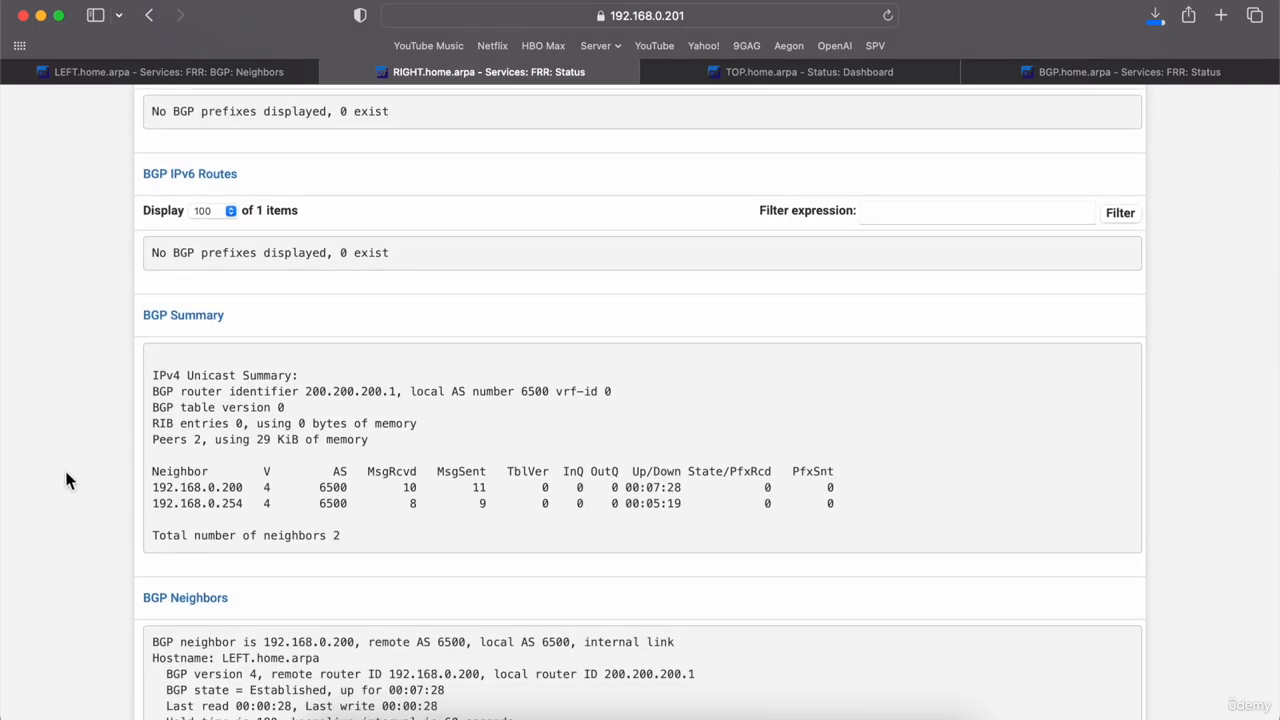
pyautogui.scroll(-6, 66, 481)
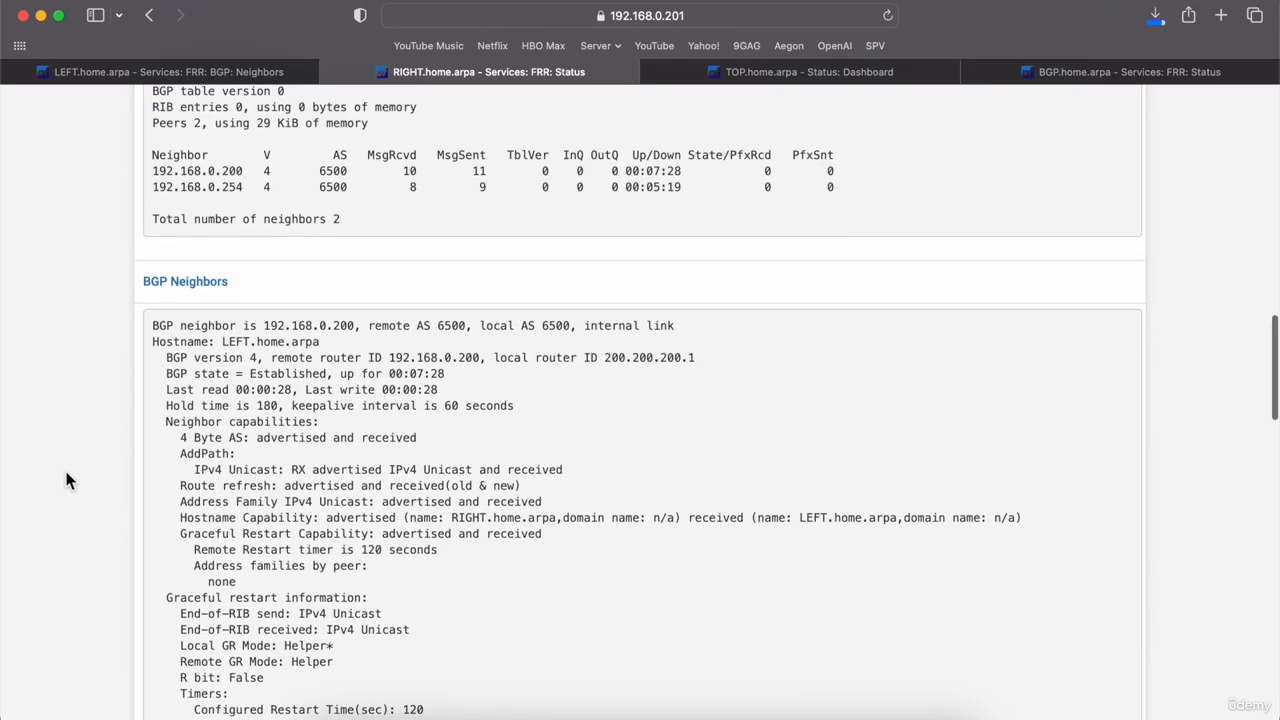
pyautogui.scroll(-1, 66, 481)
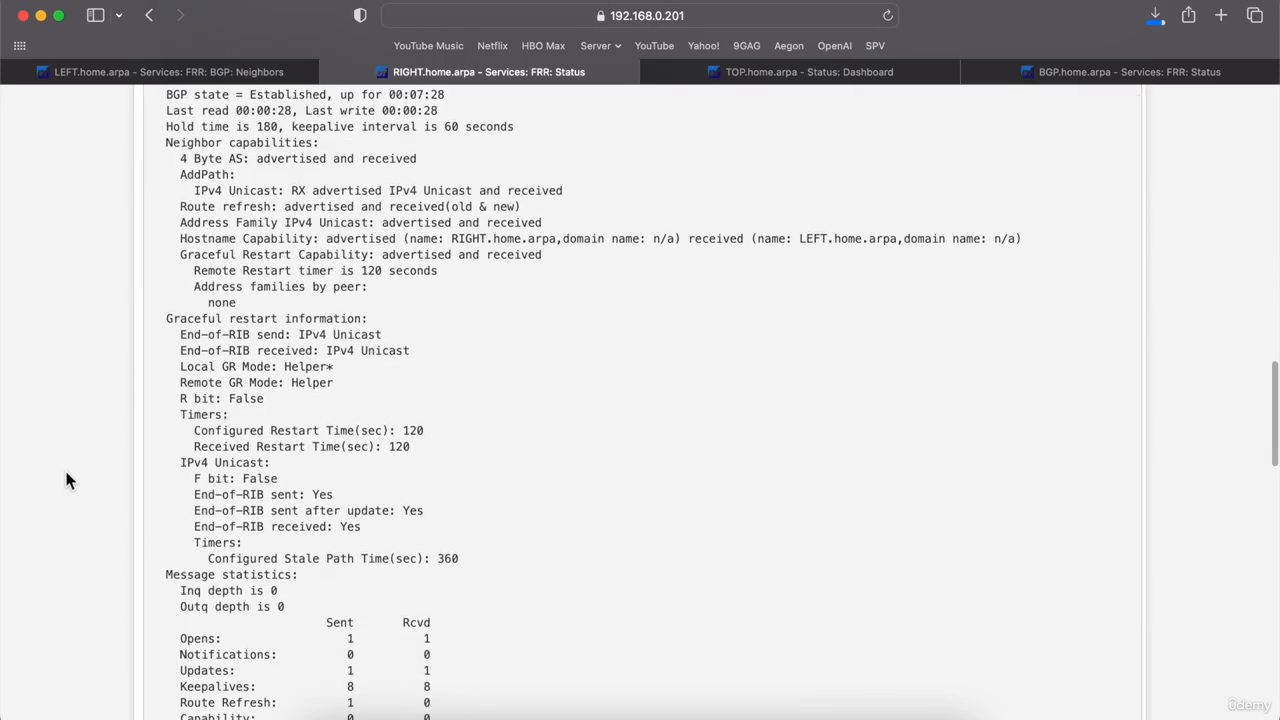
pyautogui.scroll(3, 66, 481)
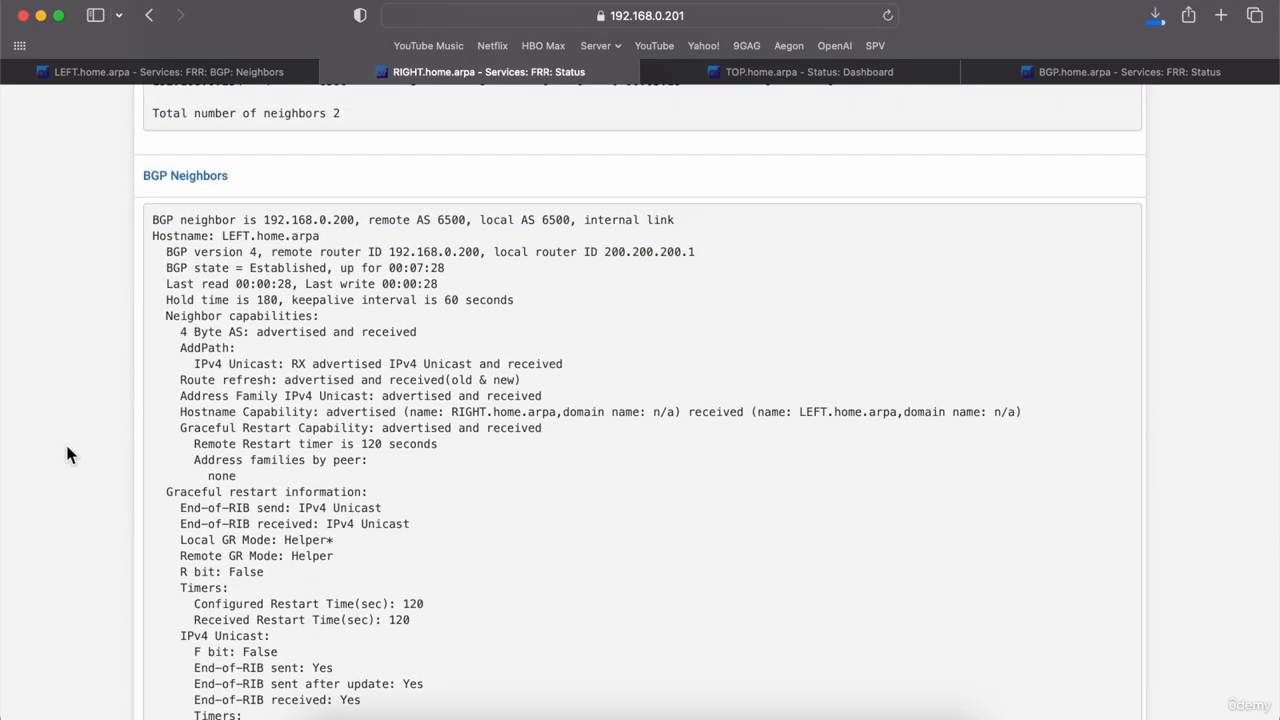
pyautogui.scroll(-6, 66, 454)
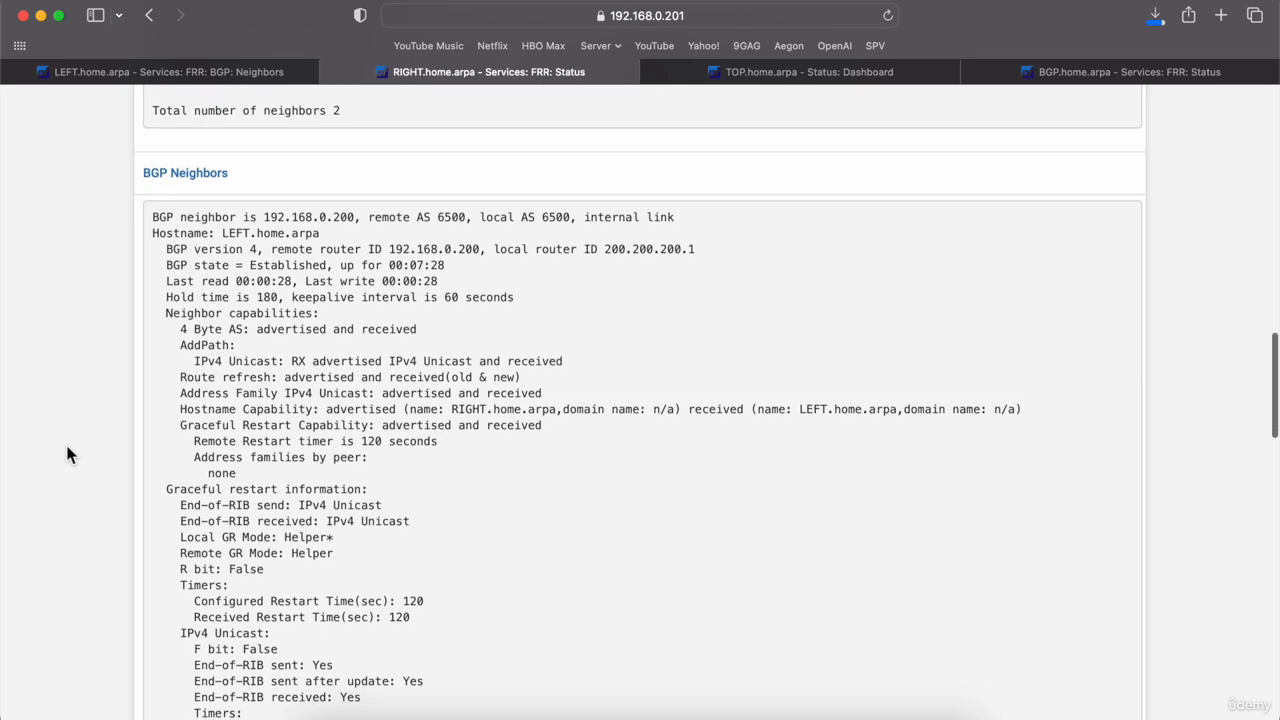
pyautogui.scroll(-9, 66, 454)
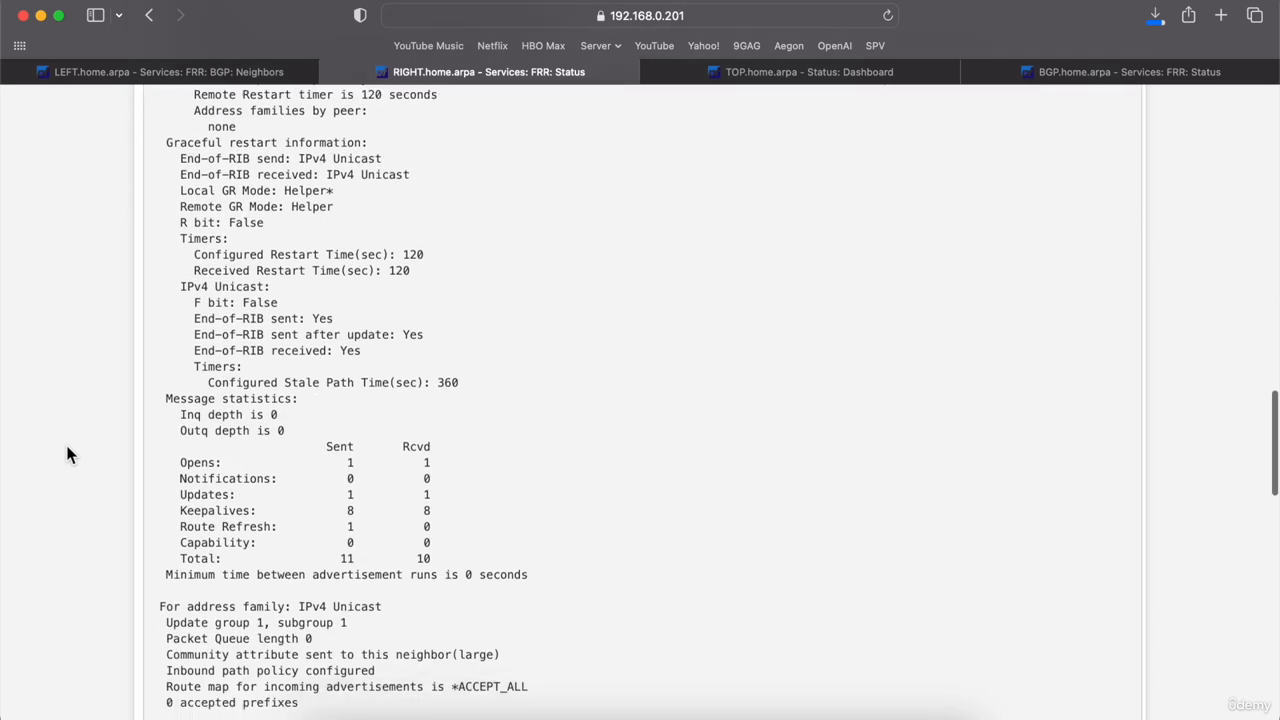
pyautogui.scroll(-15, 66, 454)
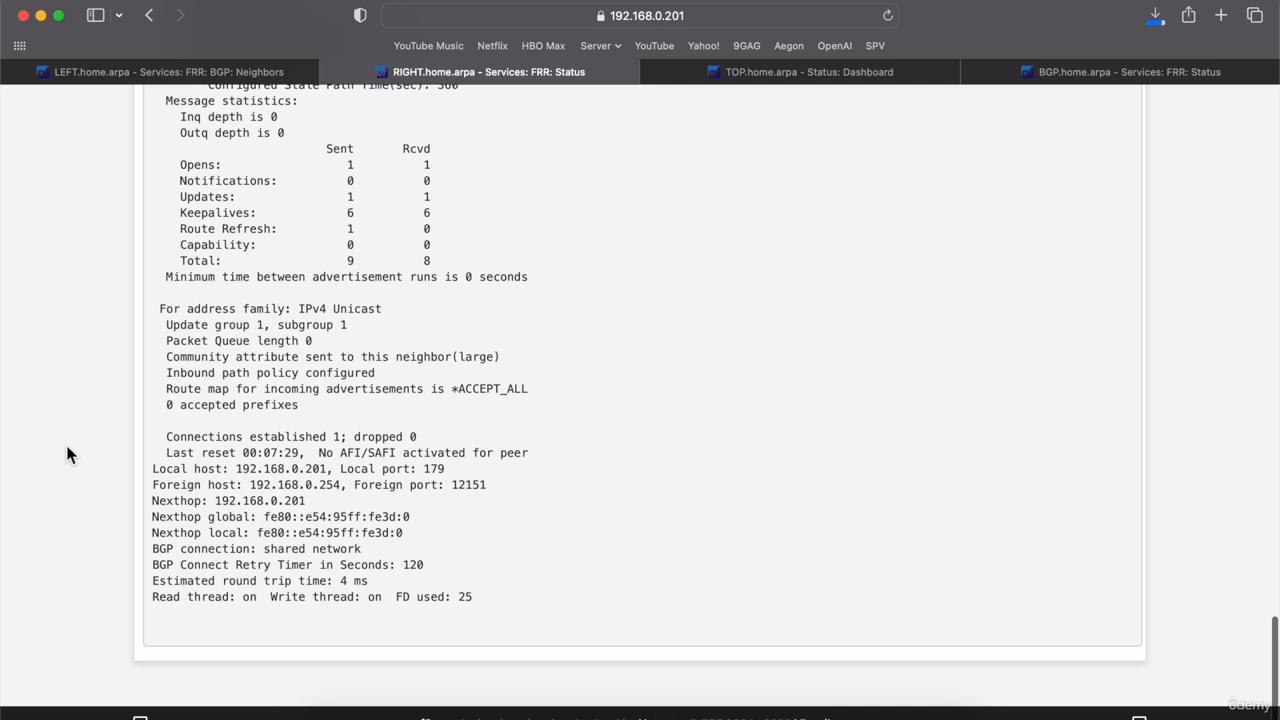
pyautogui.click(139, 76)
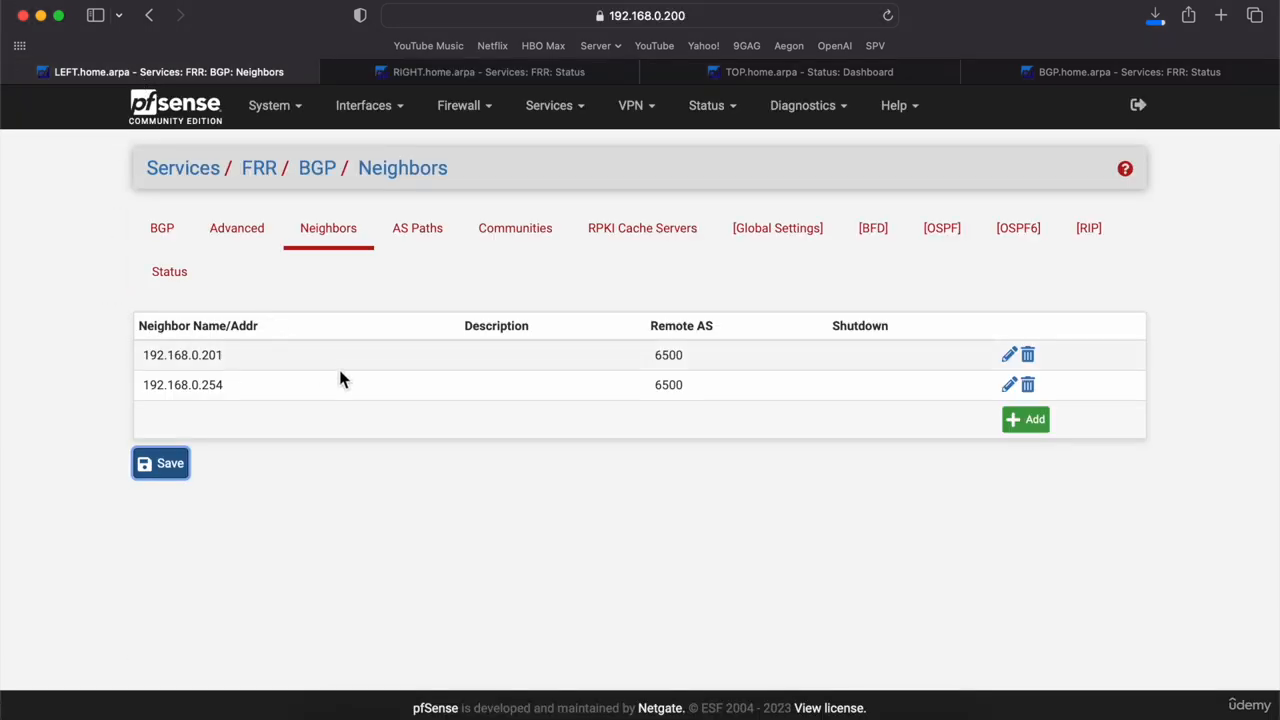
# Step: Review neighbor 192.168.0.201's route map filters, leaving the outbound route map at None
pyautogui.doubleClick(306, 363)
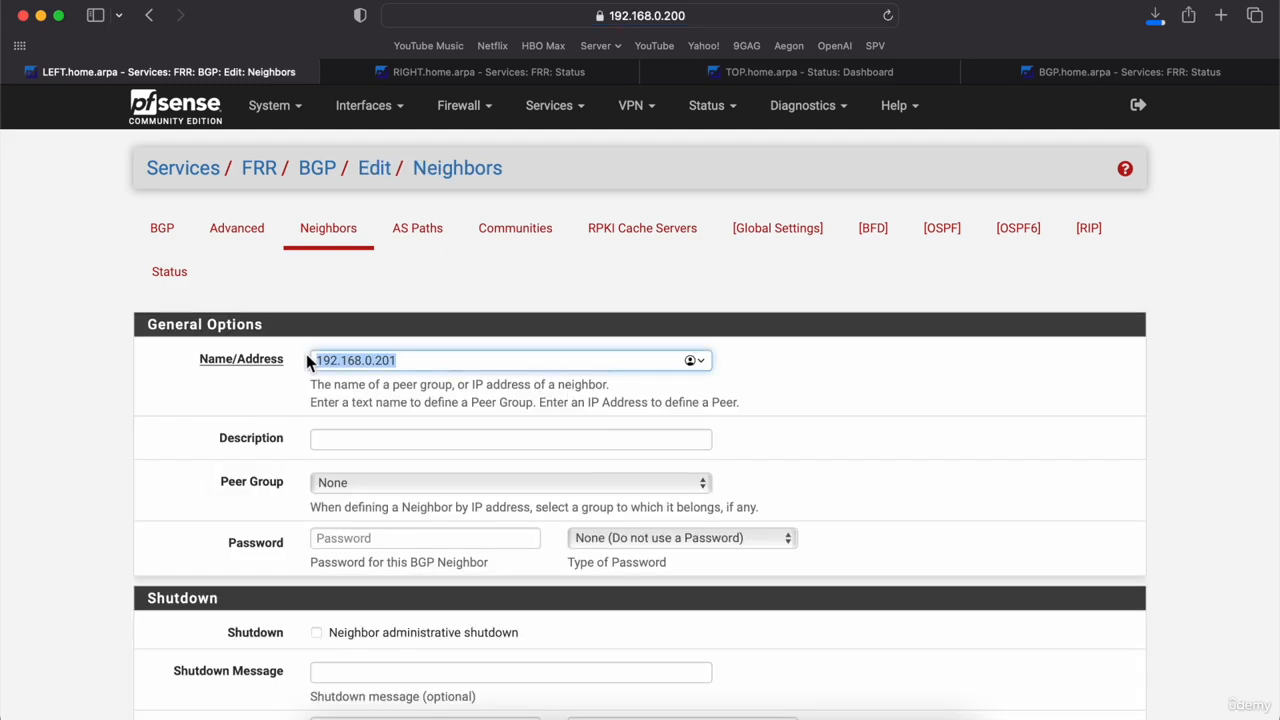
pyautogui.scroll(-5, 306, 363)
pyautogui.scroll(-10, 306, 354)
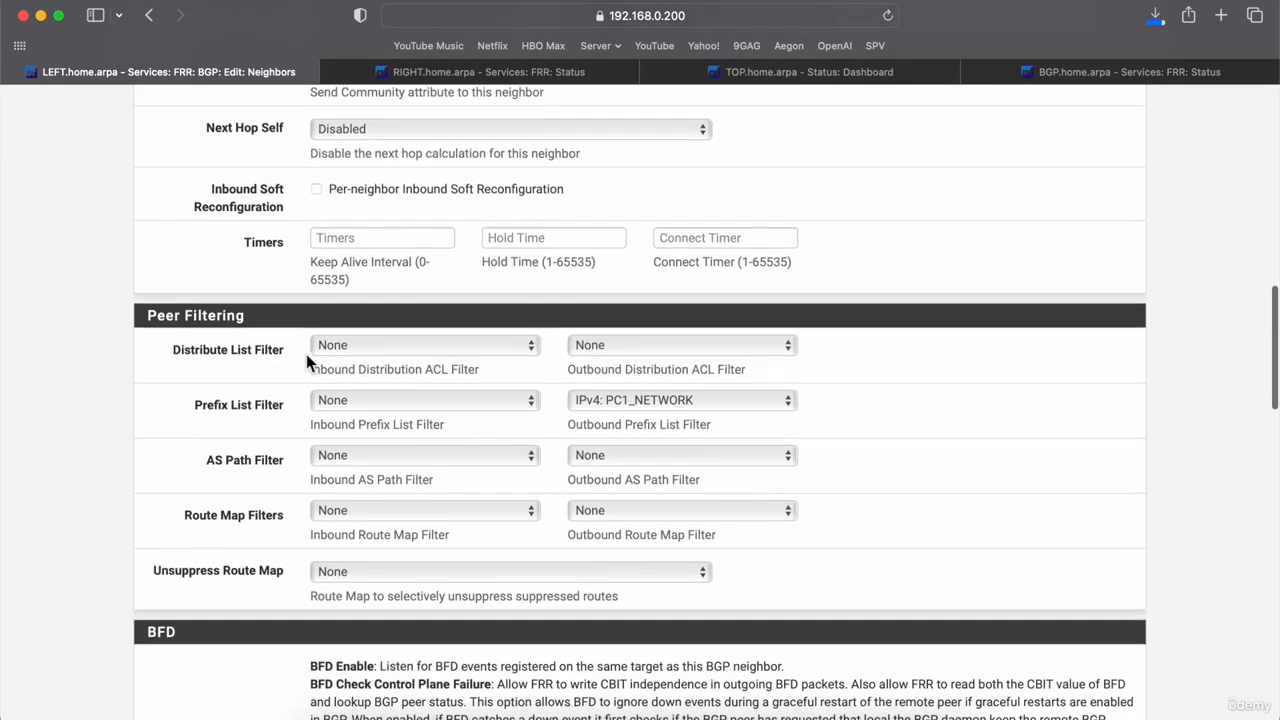
pyautogui.click(603, 504)
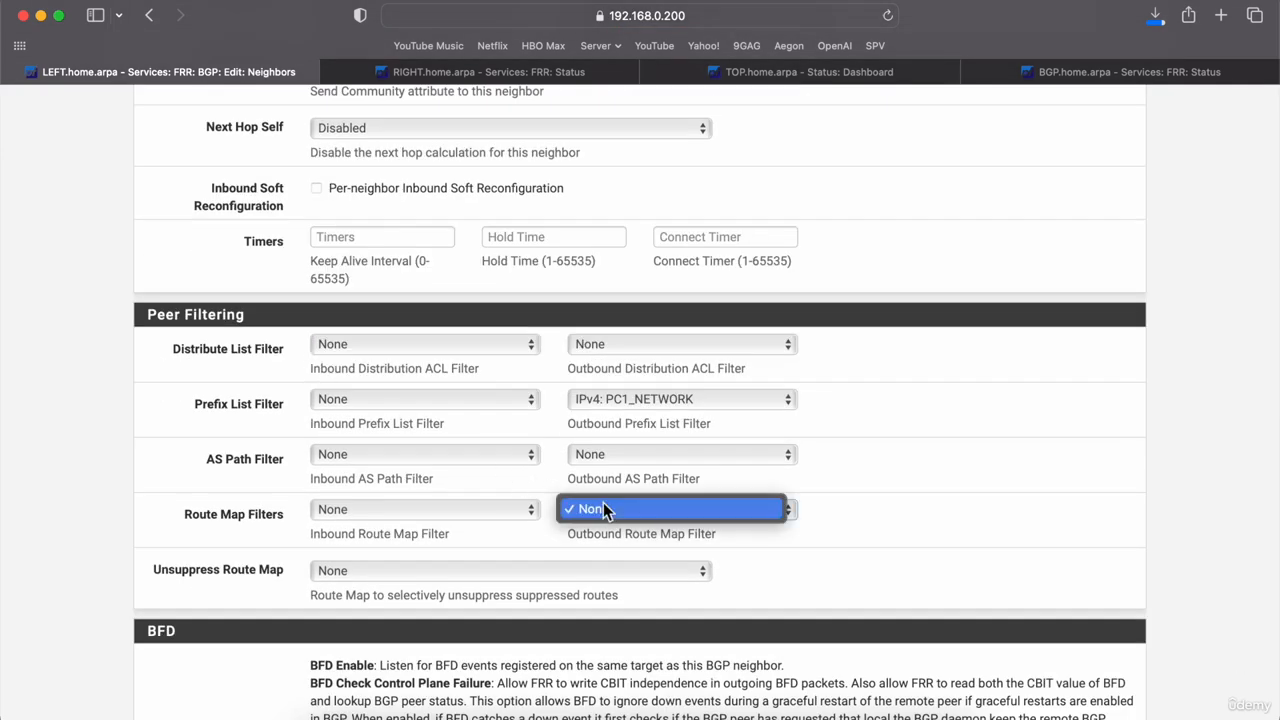
pyautogui.click(603, 502)
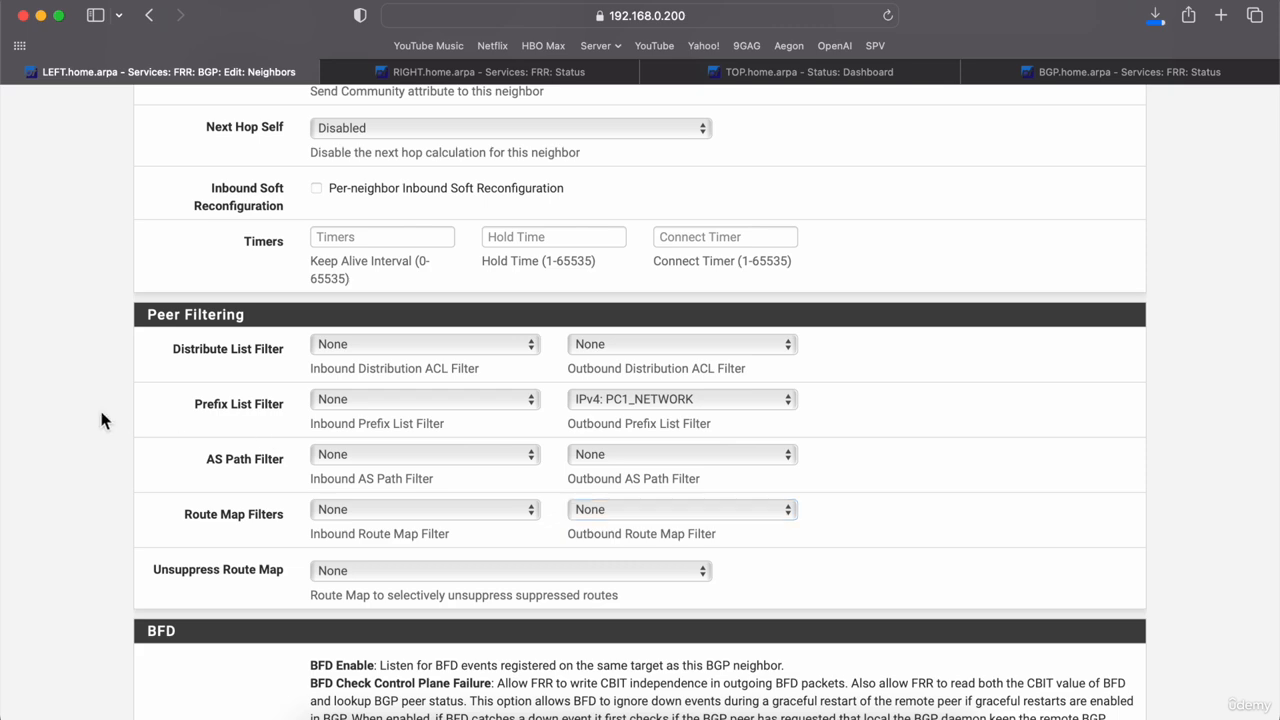
pyautogui.scroll(15, 99, 407)
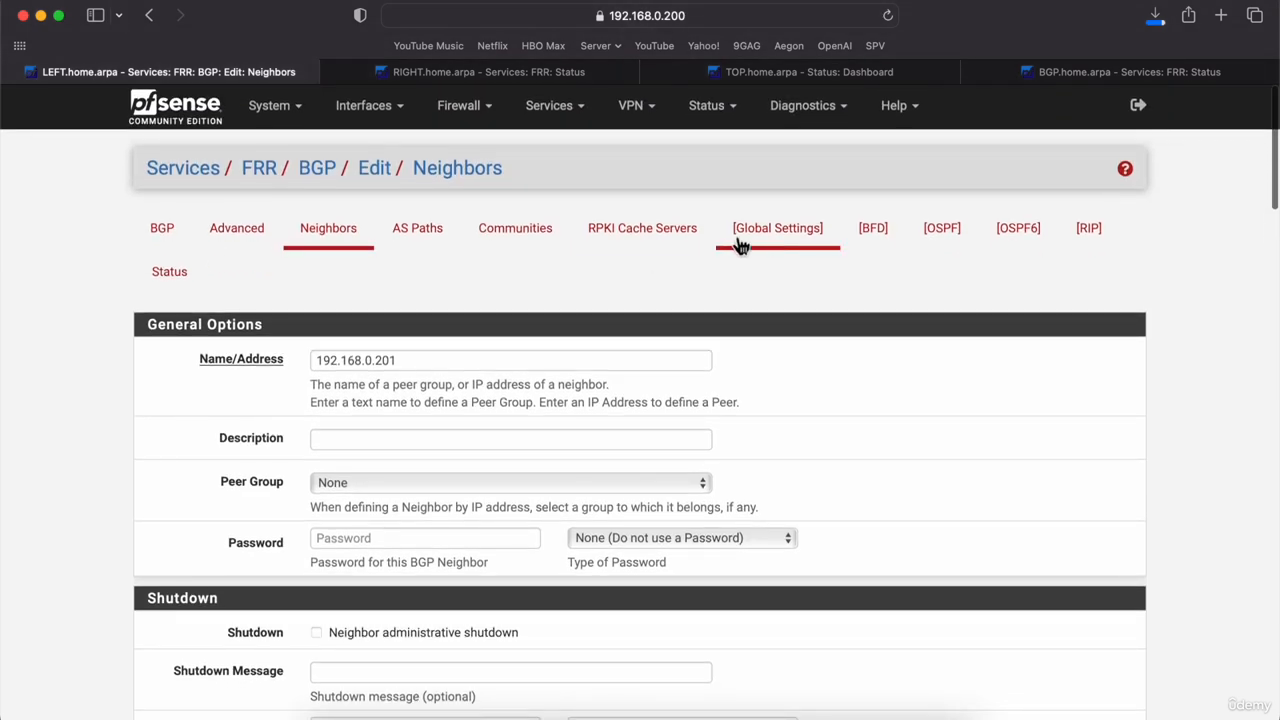
# Step: Create route map ALLOW_ALL with action Permit and sequence 100, and save it
pyautogui.click(771, 240)
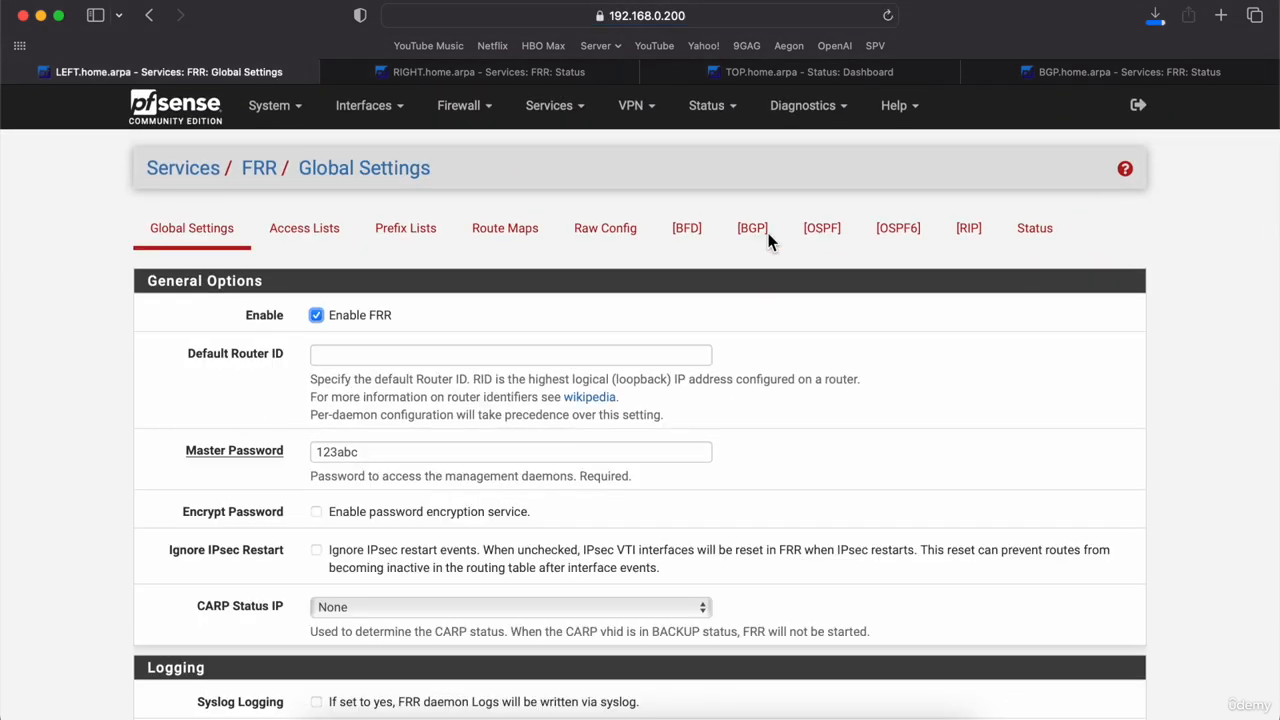
pyautogui.click(528, 244)
pyautogui.click(988, 318)
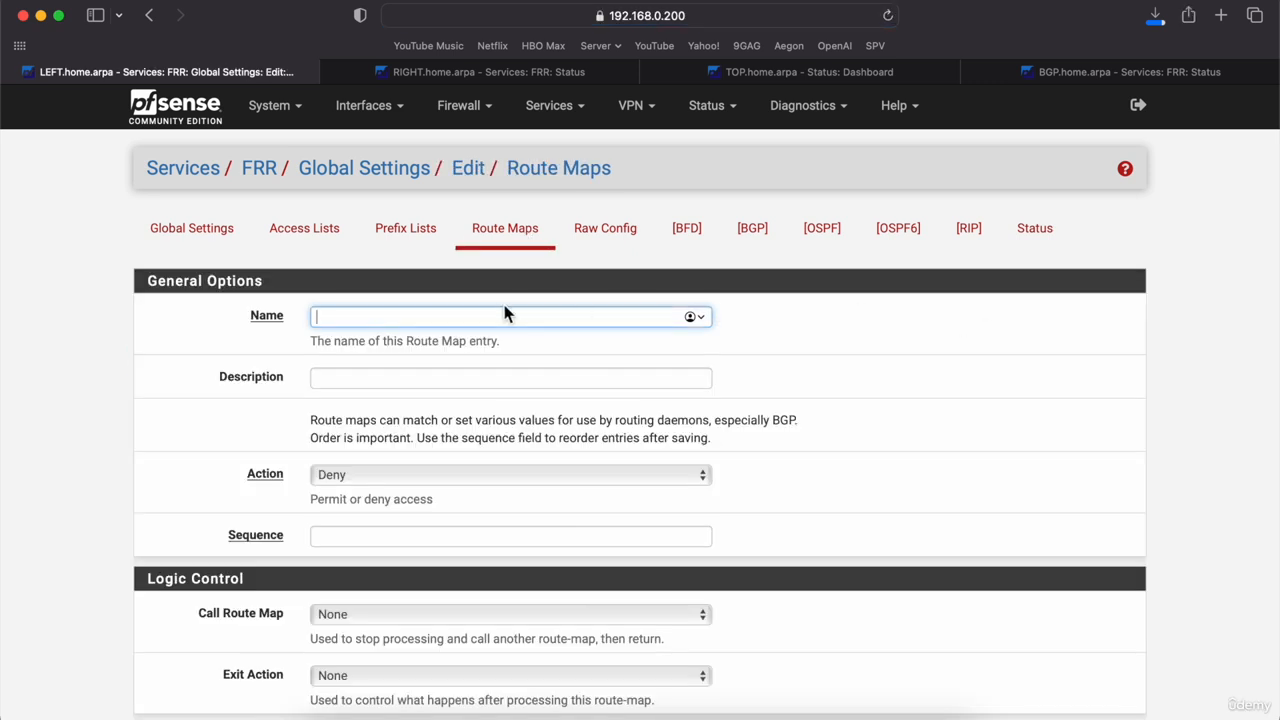
pyautogui.write('ALLOW_ALL')
pyautogui.click(464, 474)
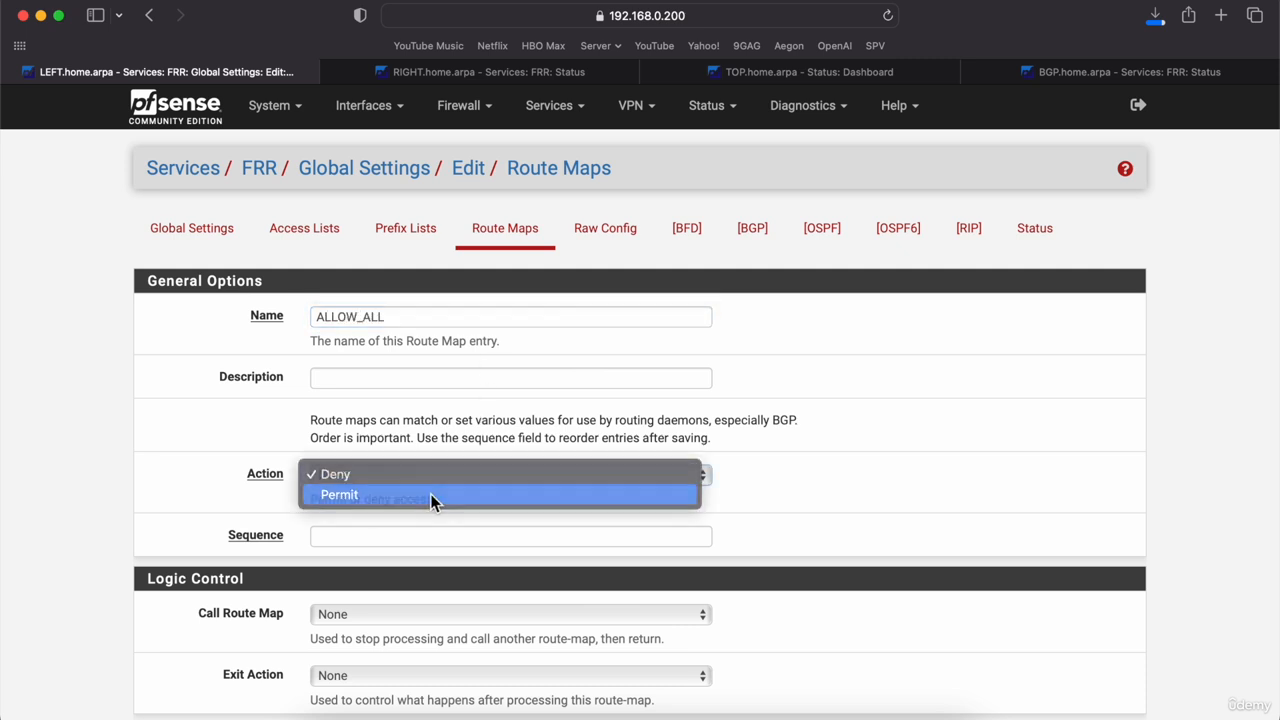
pyautogui.click(431, 494)
pyautogui.click(392, 532)
pyautogui.write('100')
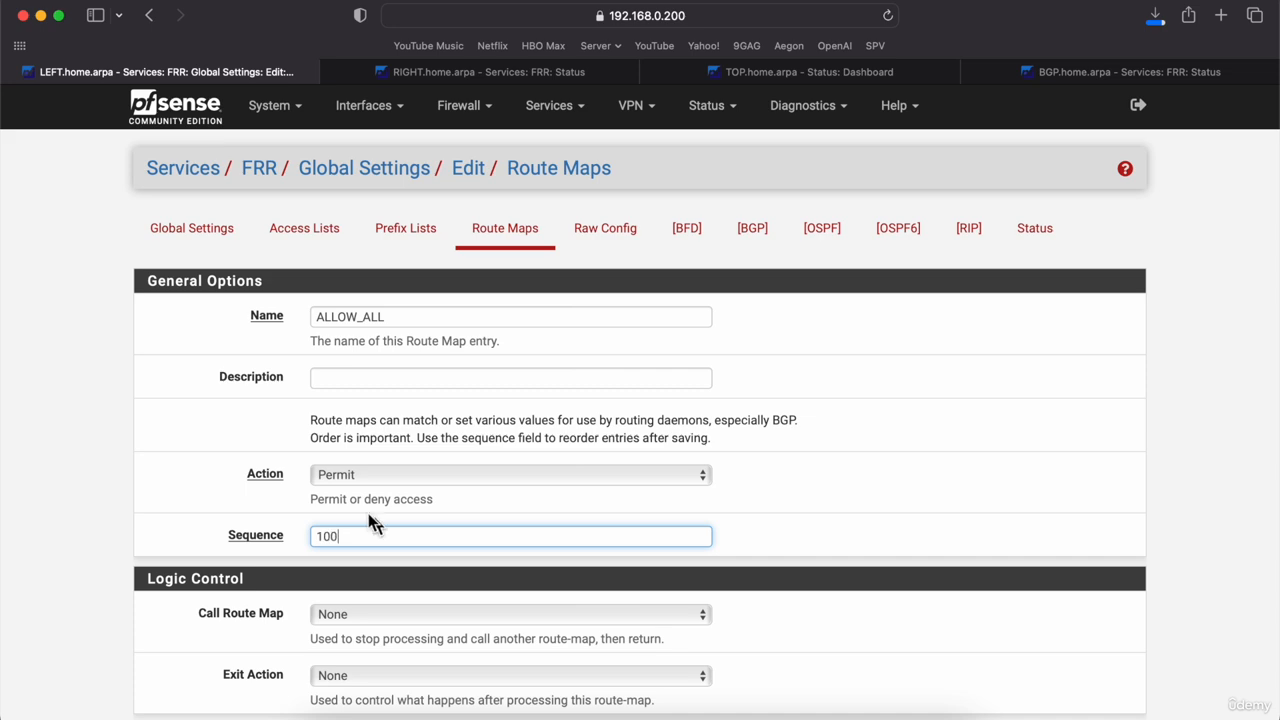
pyautogui.click(72, 490)
pyautogui.scroll(-10, 72, 490)
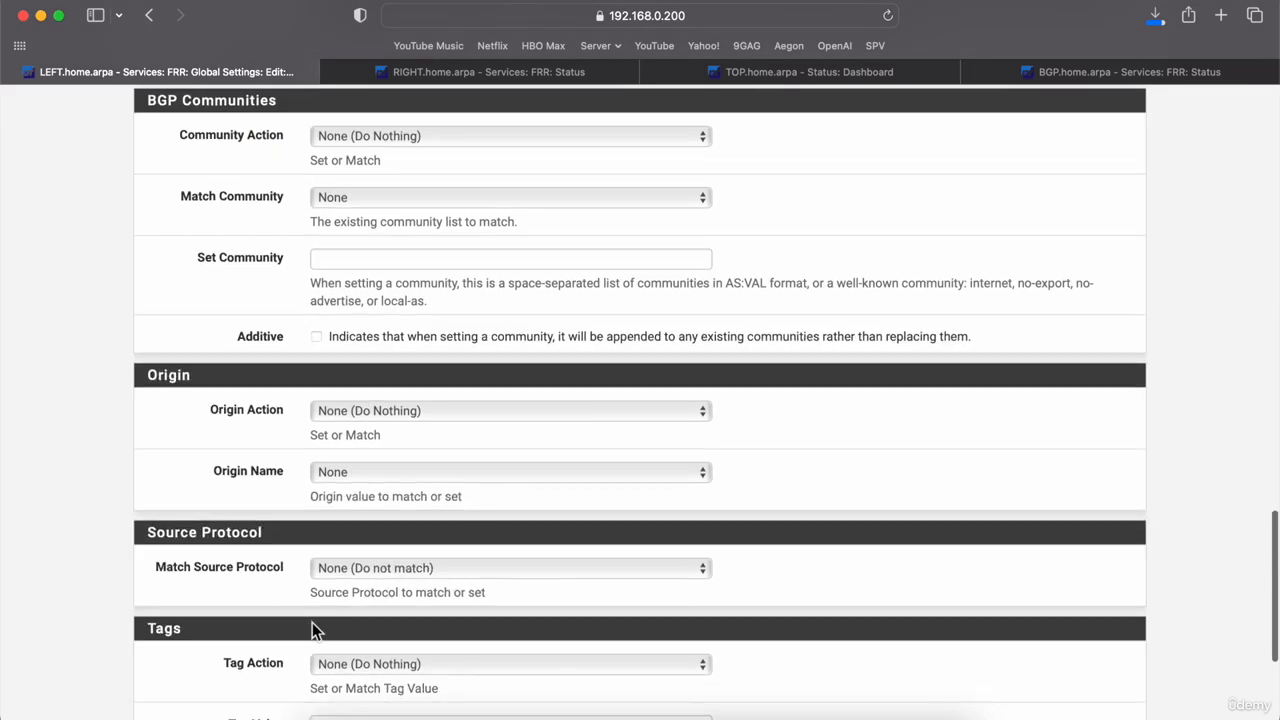
pyautogui.scroll(-5, 314, 628)
pyautogui.click(330, 628)
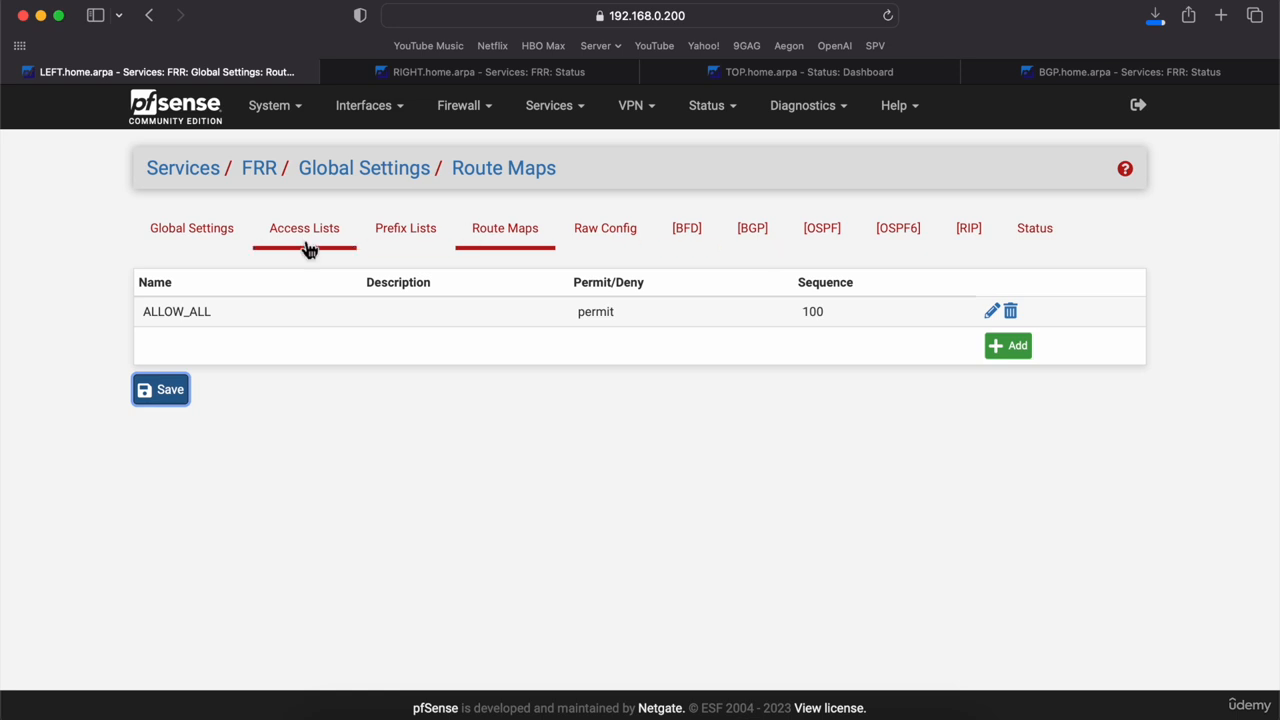
# Step: Set ALLOW_ALL as inbound and outbound route map for neighbor 192.168.0.201 and save
pyautogui.click(757, 231)
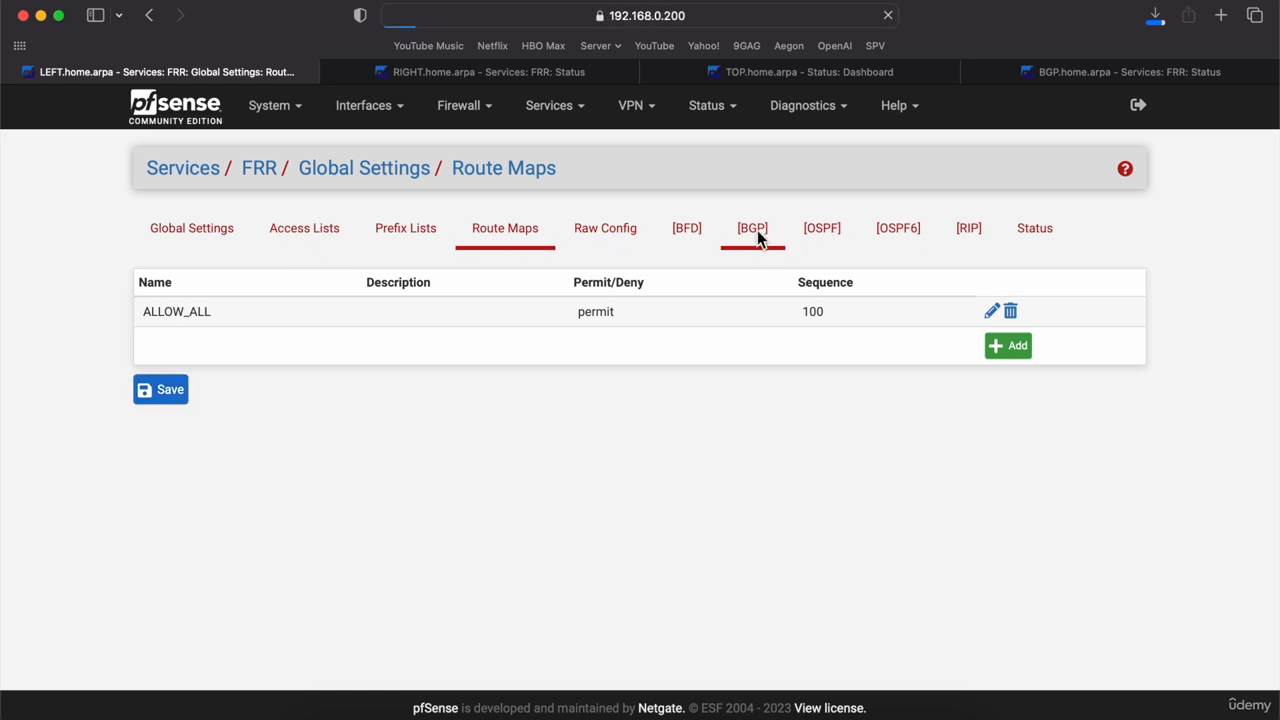
pyautogui.click(333, 249)
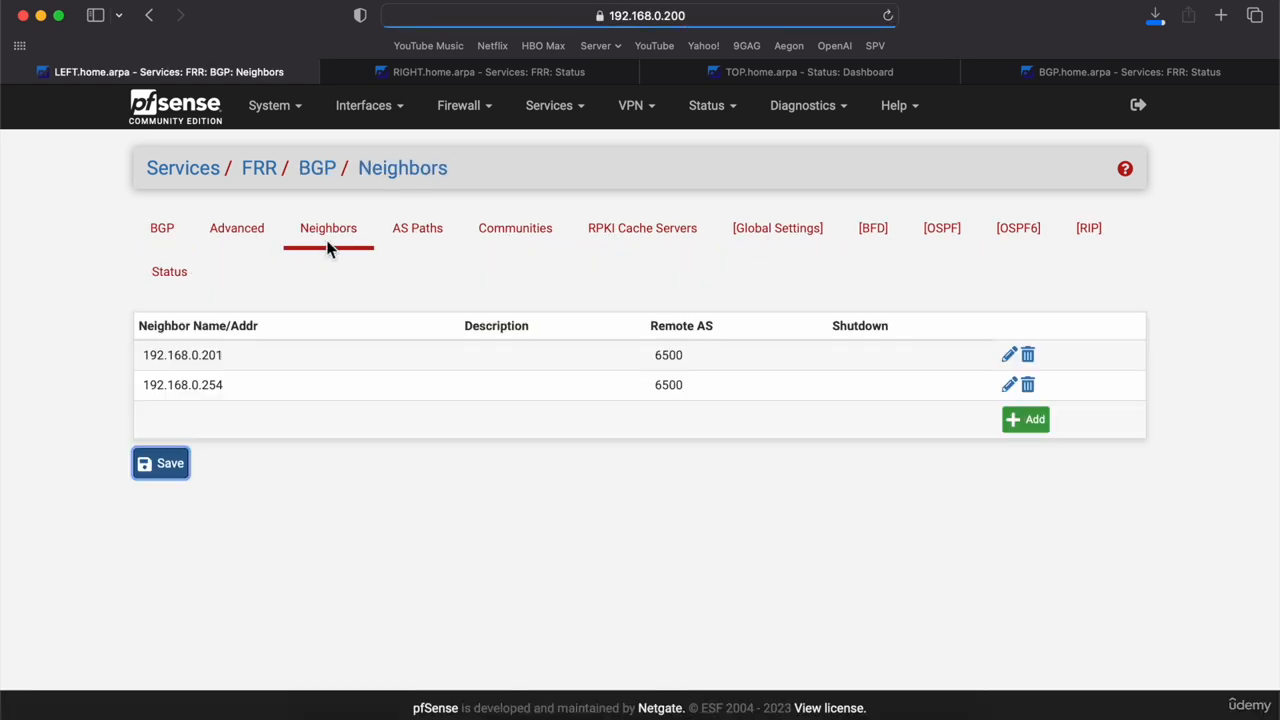
pyautogui.doubleClick(272, 351)
pyautogui.scroll(-15, 277, 363)
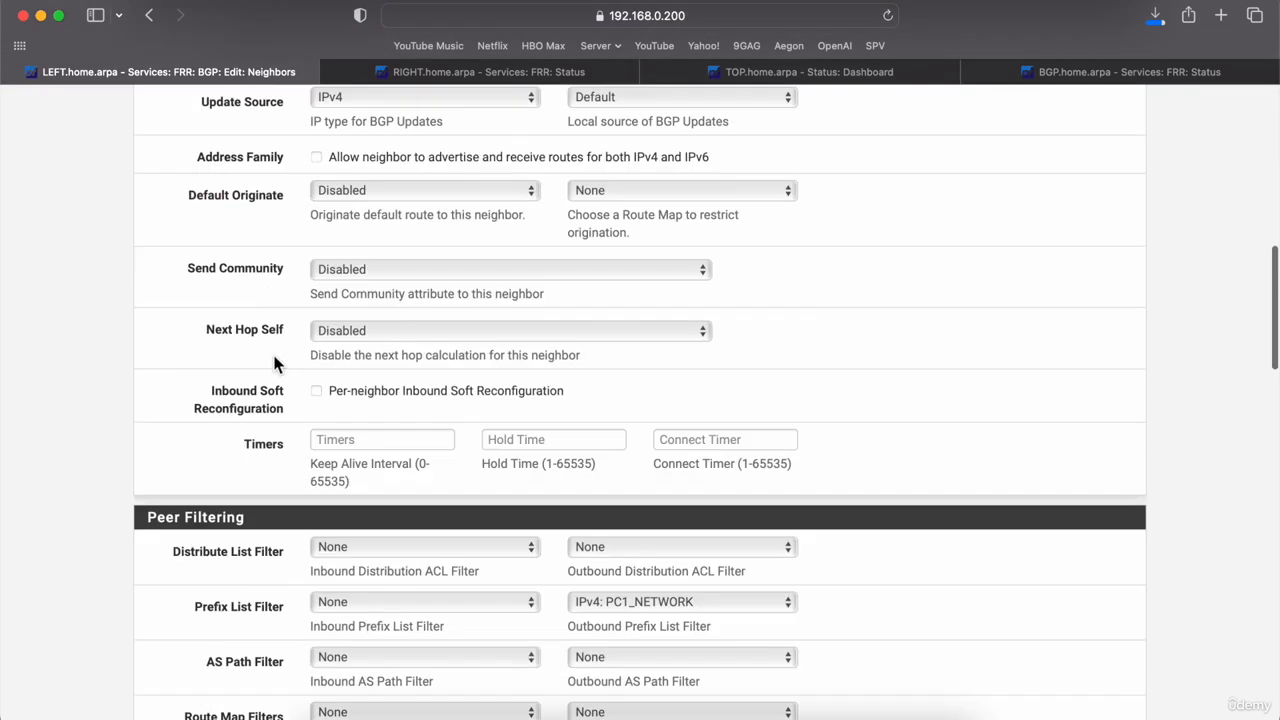
pyautogui.scroll(4, 373, 337)
pyautogui.click(375, 328)
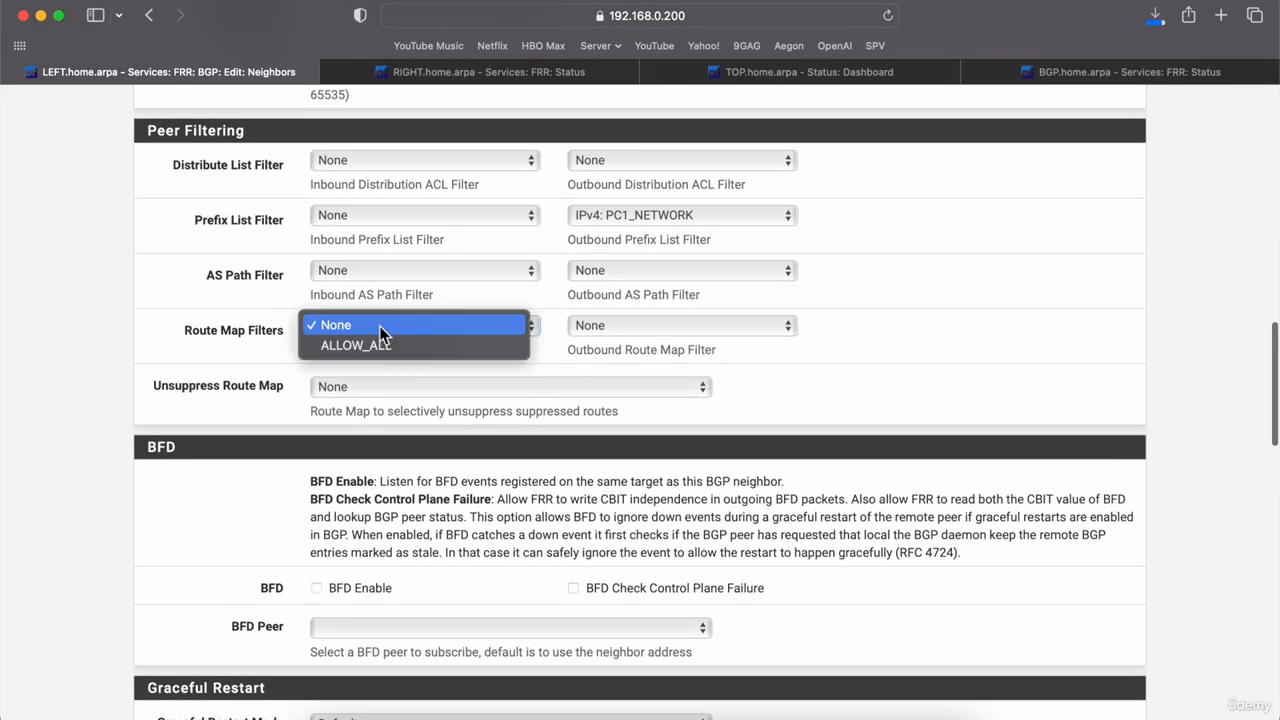
pyautogui.click(395, 344)
pyautogui.click(638, 332)
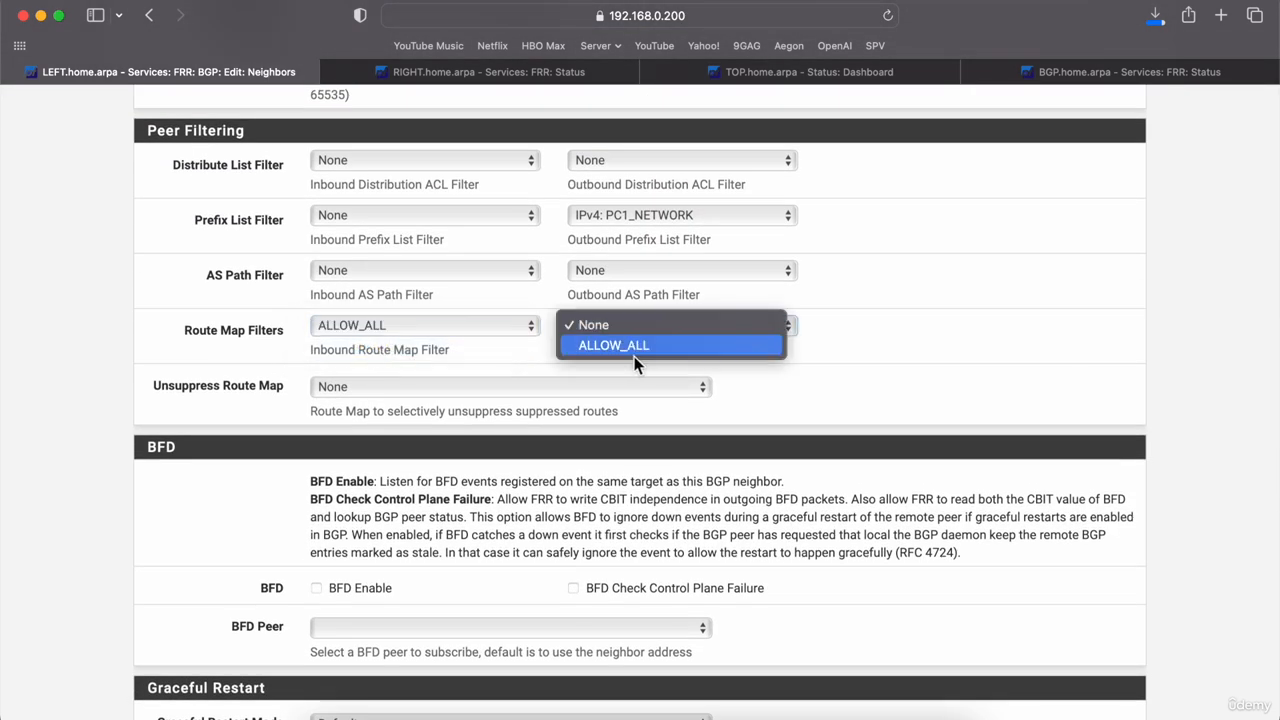
pyautogui.click(634, 345)
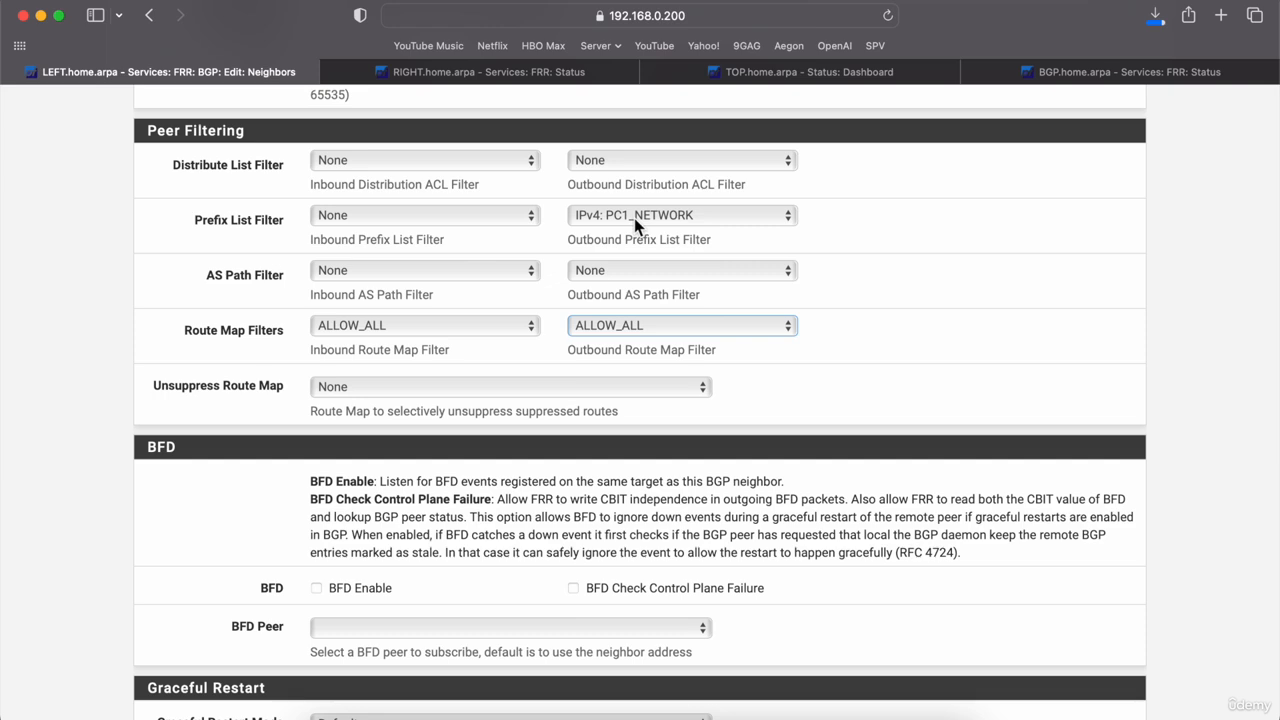
pyautogui.scroll(-15, 152, 390)
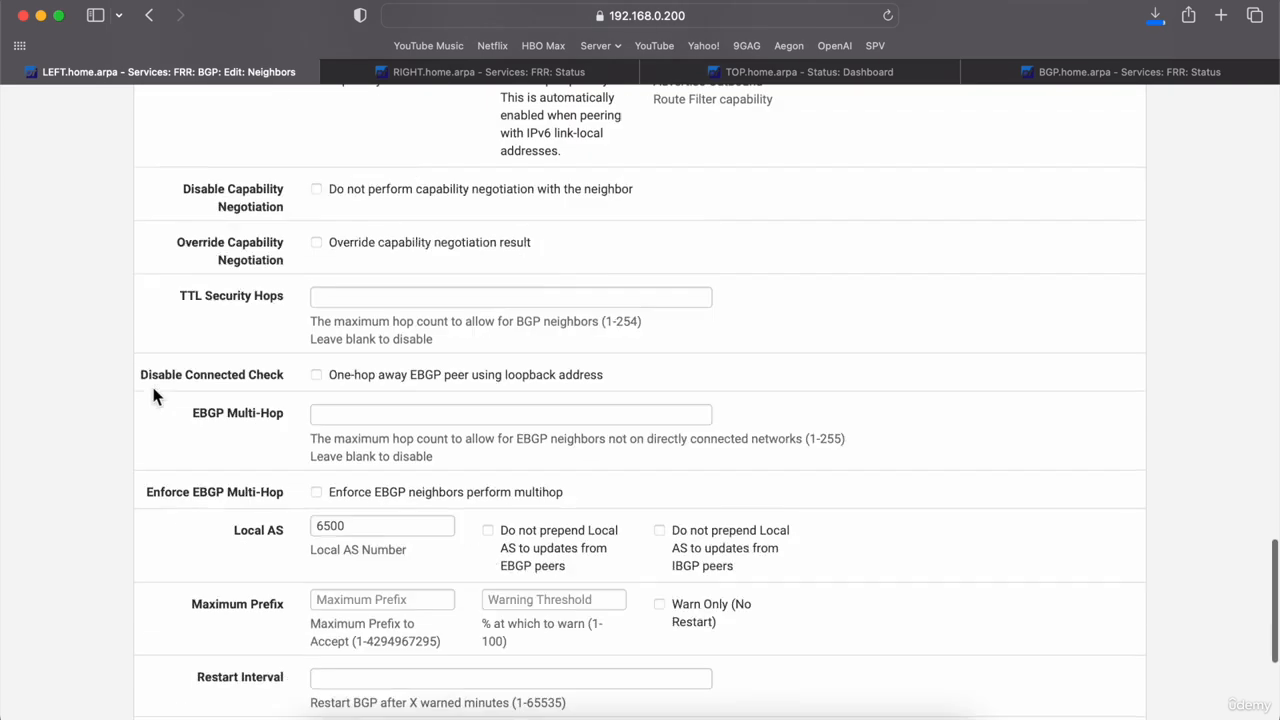
pyautogui.click(341, 632)
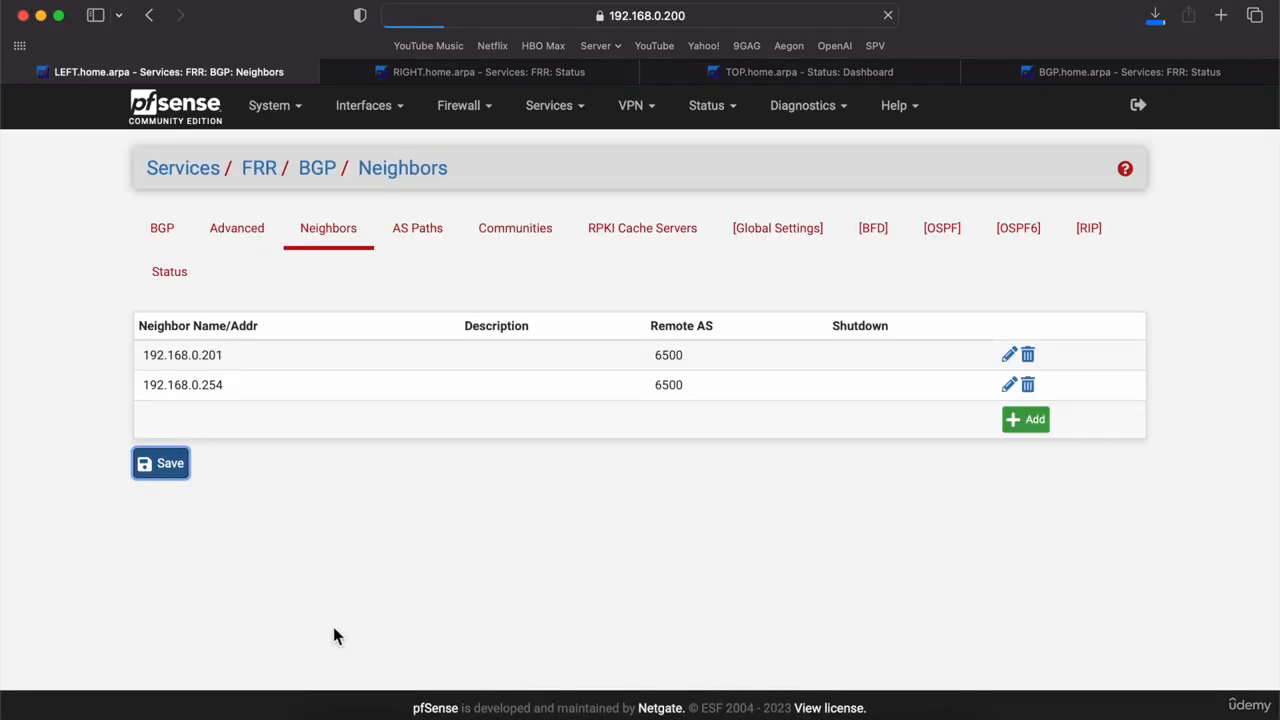
# Step: Give neighbor 192.168.0.254 inbound/outbound route map ALLOW_ALL and outbound prefix list PC1_NETWORK, then save
pyautogui.doubleClick(283, 388)
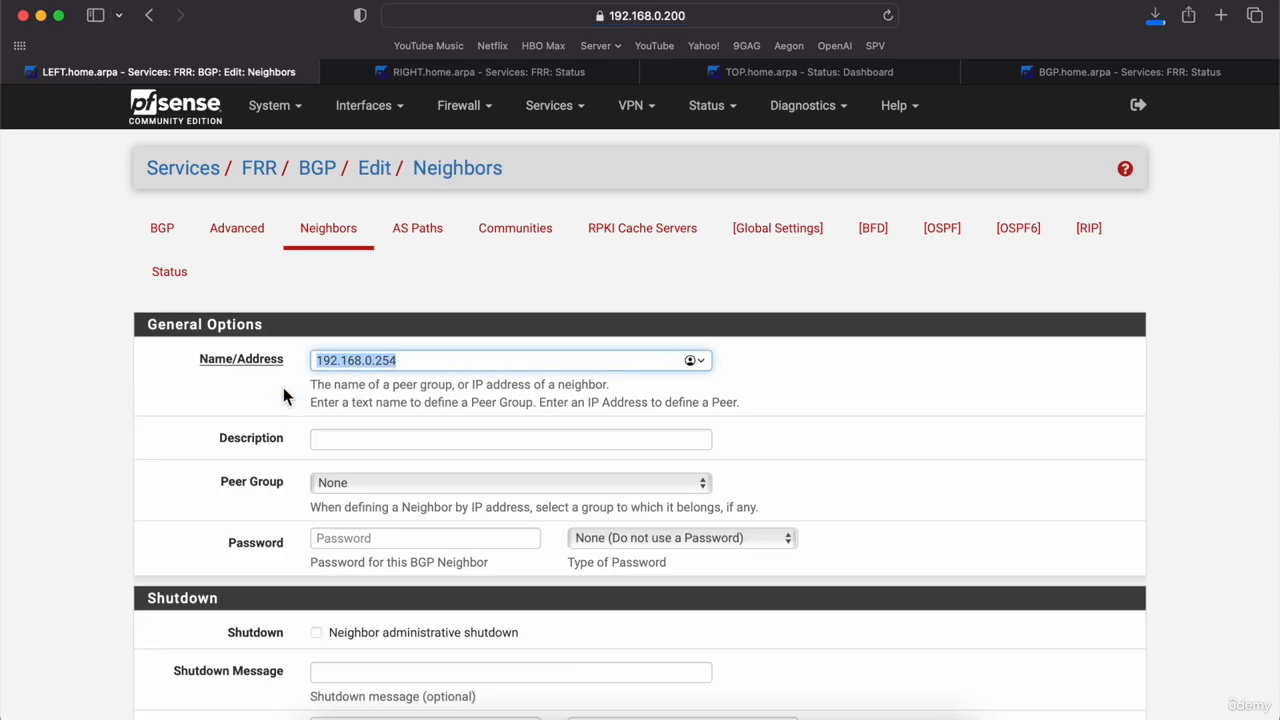
pyautogui.scroll(-10, 399, 530)
pyautogui.scroll(-5, 398, 533)
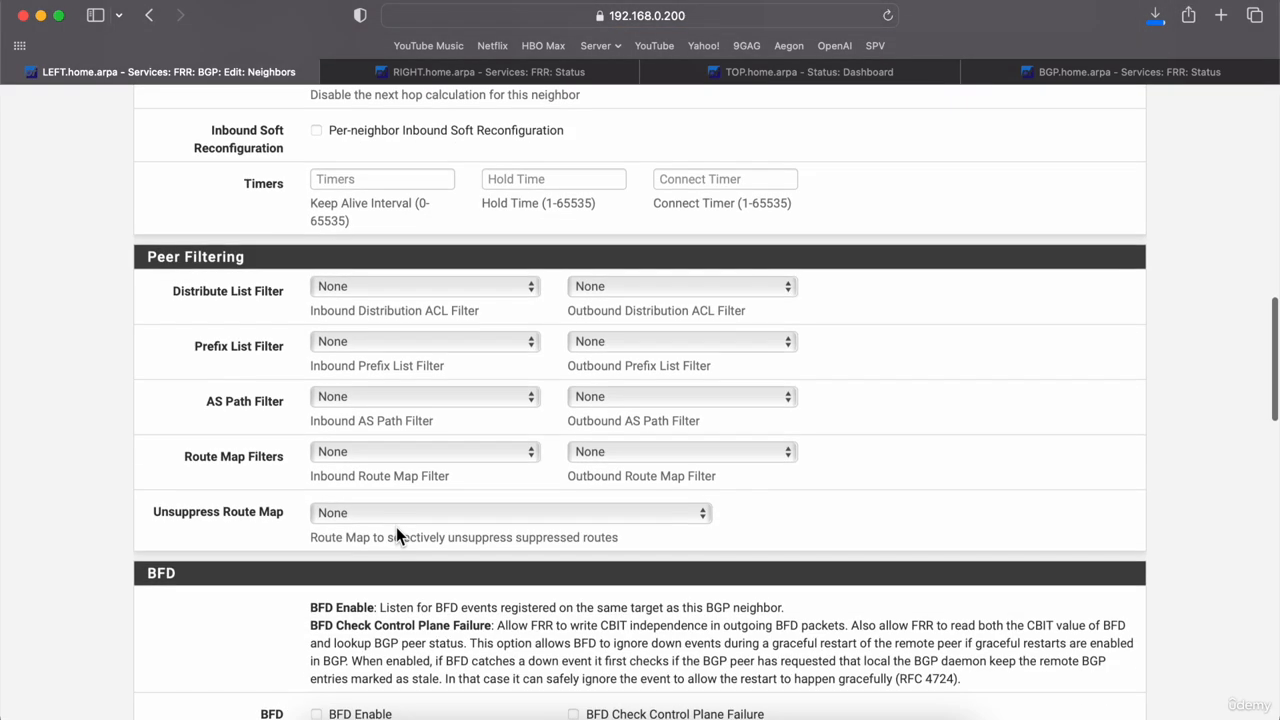
pyautogui.click(416, 453)
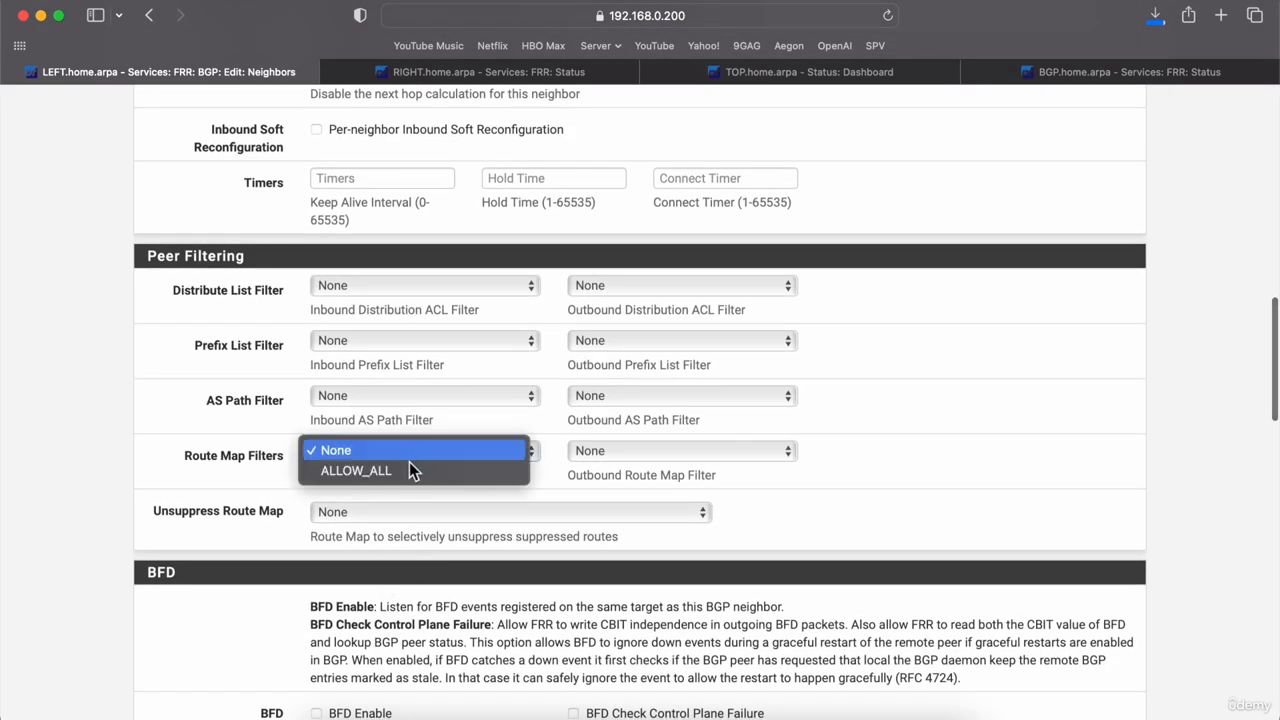
pyautogui.click(412, 471)
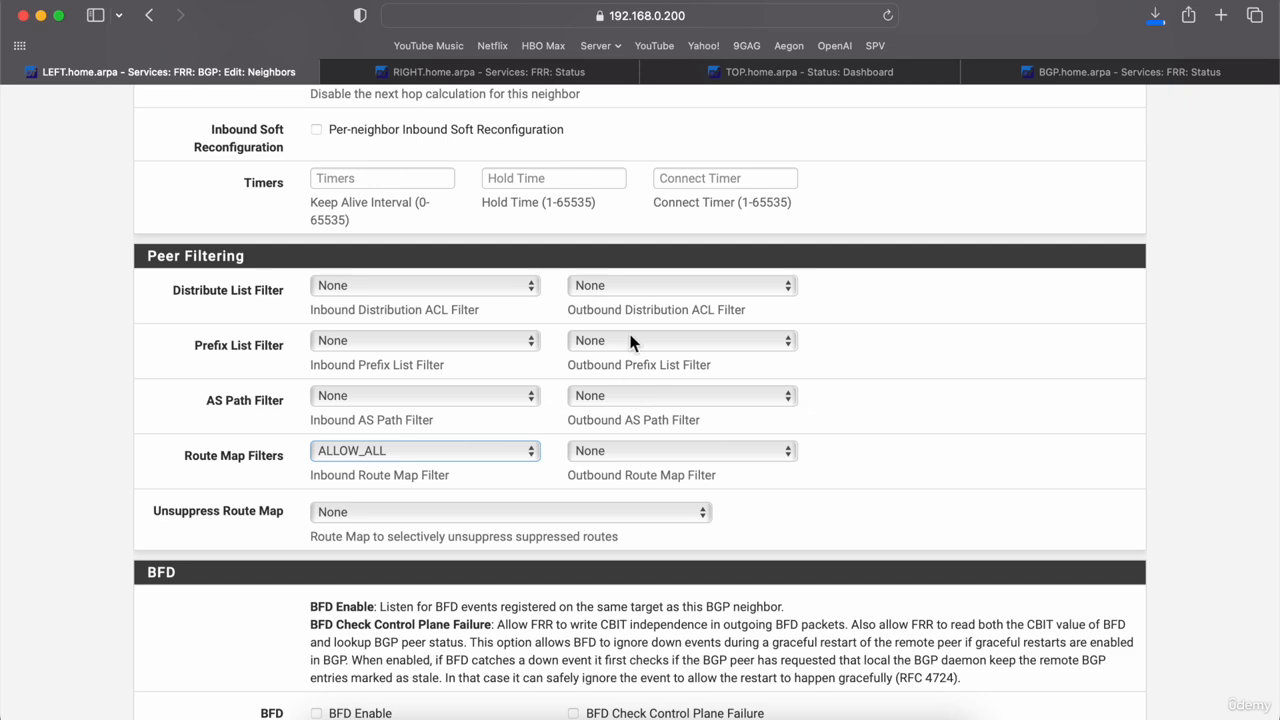
pyautogui.click(631, 341)
pyautogui.click(630, 364)
pyautogui.click(630, 453)
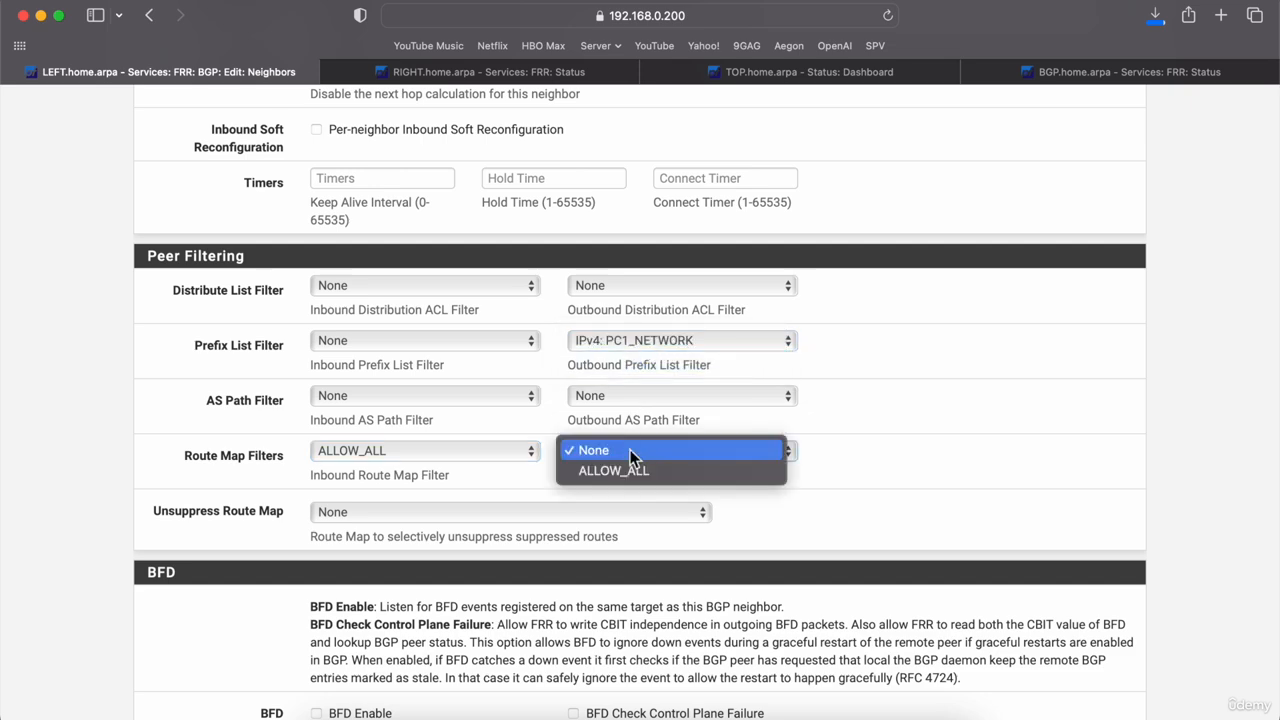
pyautogui.click(623, 467)
pyautogui.scroll(-10, 623, 467)
pyautogui.click(343, 627)
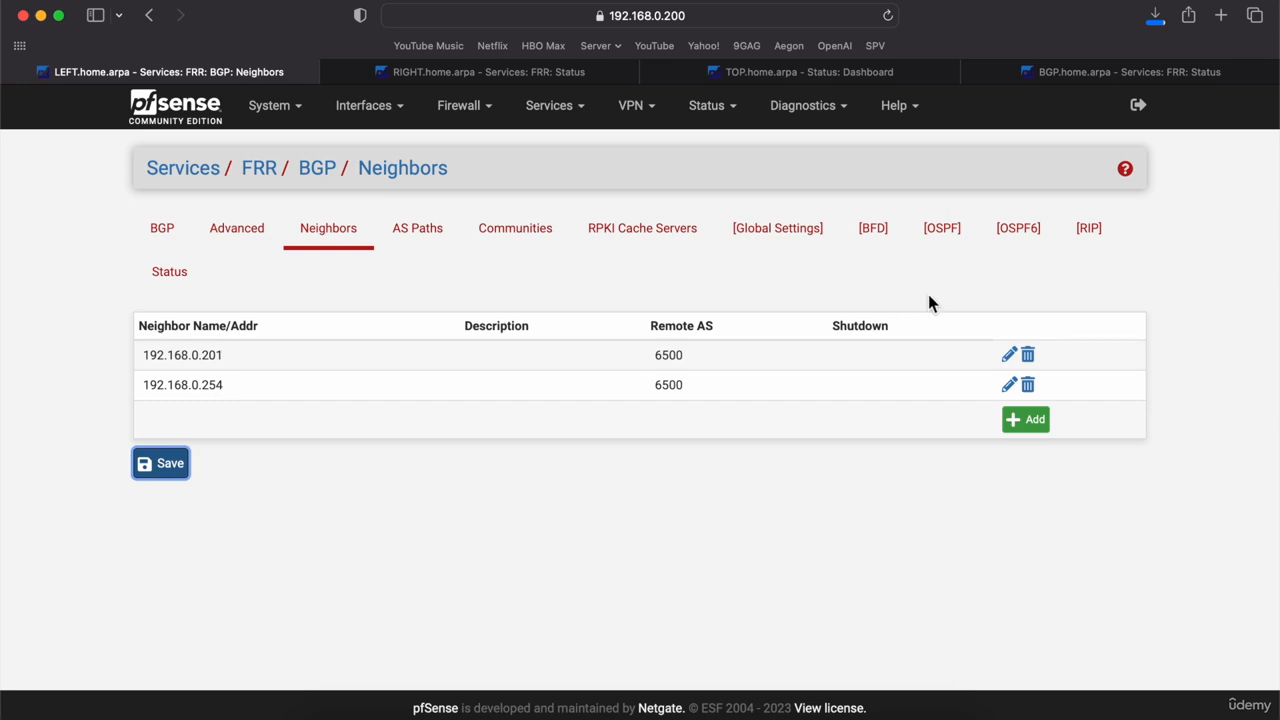
# Step: Check RIGHT's full FRR status: both BGP peers established, zero prefixes received; then return to LEFT
pyautogui.click(470, 74)
pyautogui.scroll(20, 647, 313)
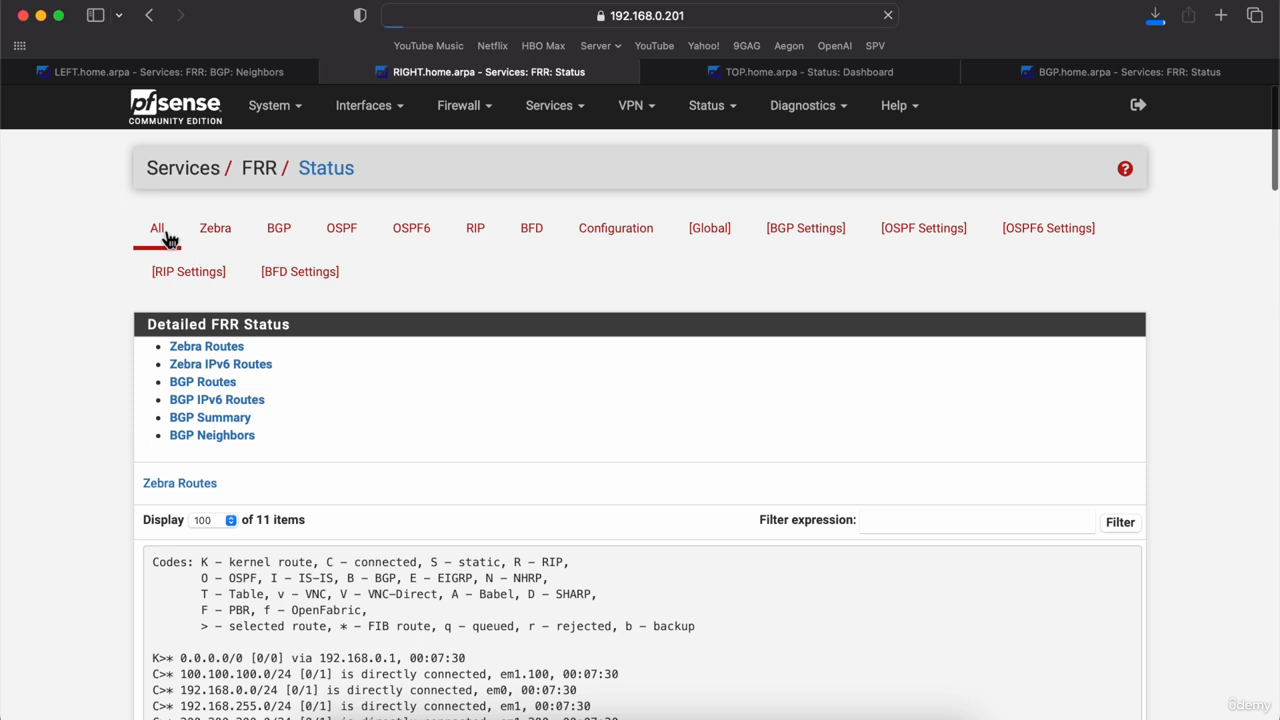
pyautogui.click(161, 233)
pyautogui.scroll(-4, 77, 519)
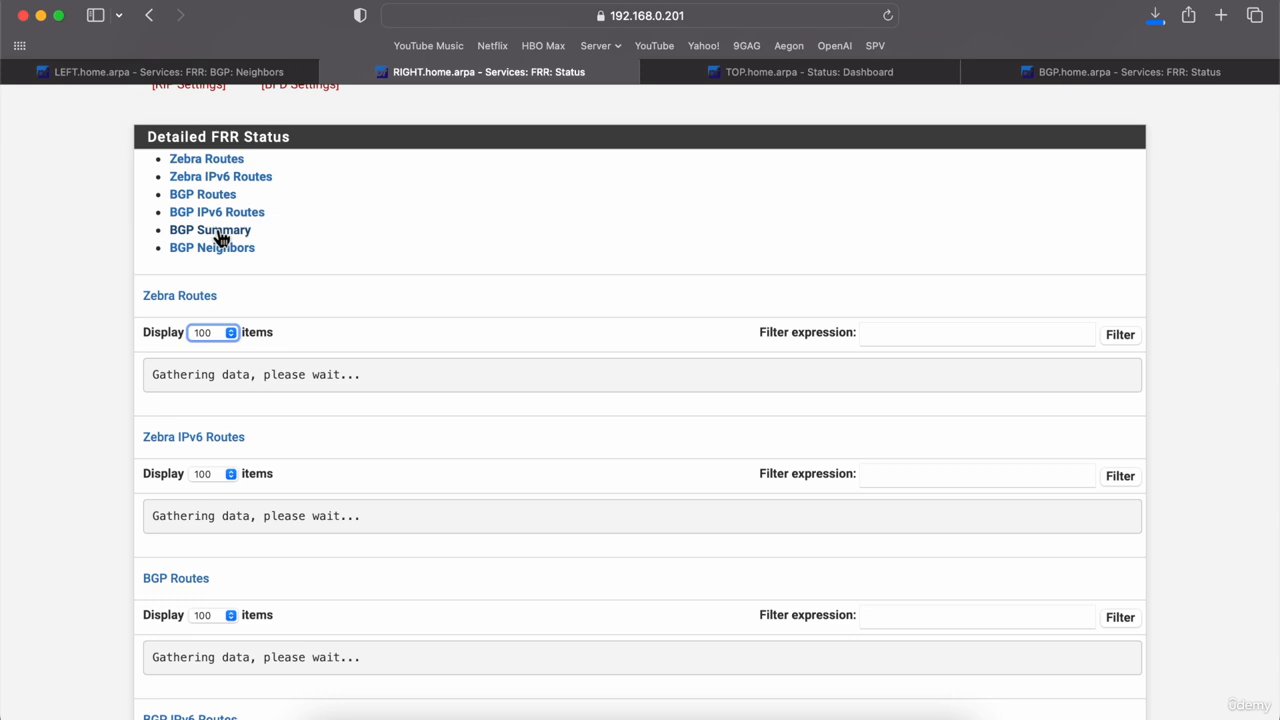
pyautogui.scroll(-5, 62, 347)
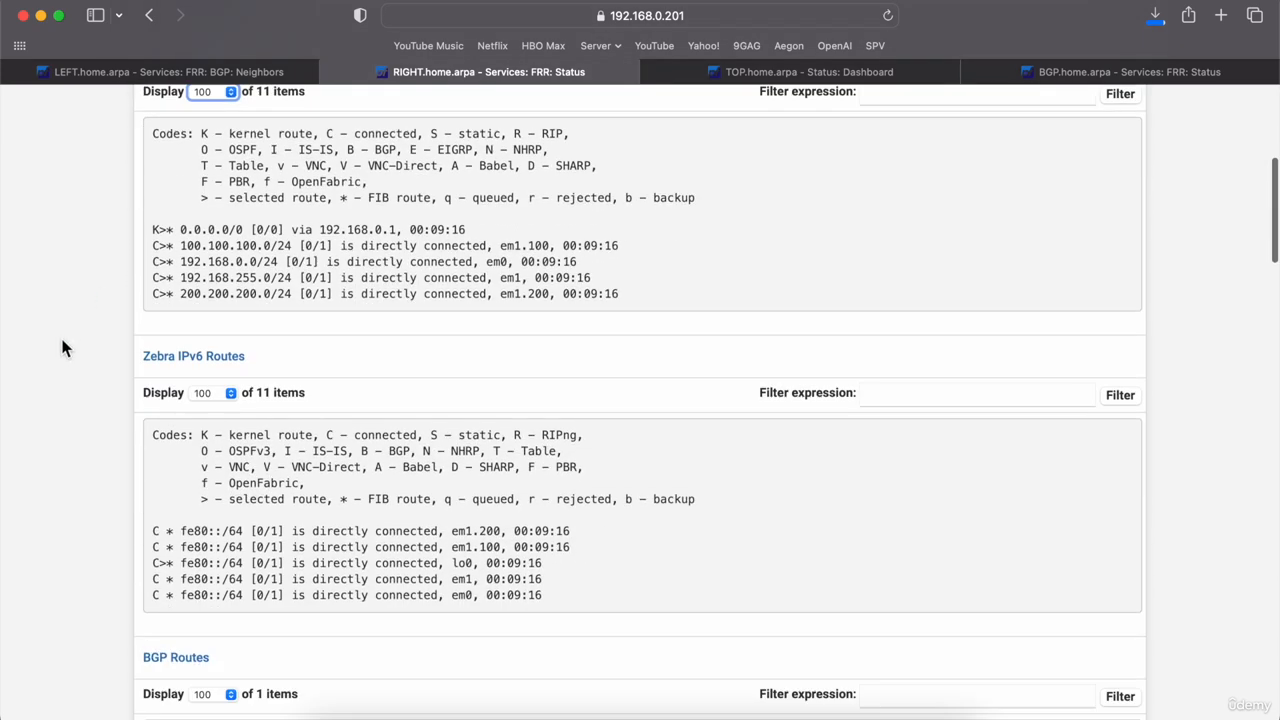
pyautogui.scroll(-10, 62, 347)
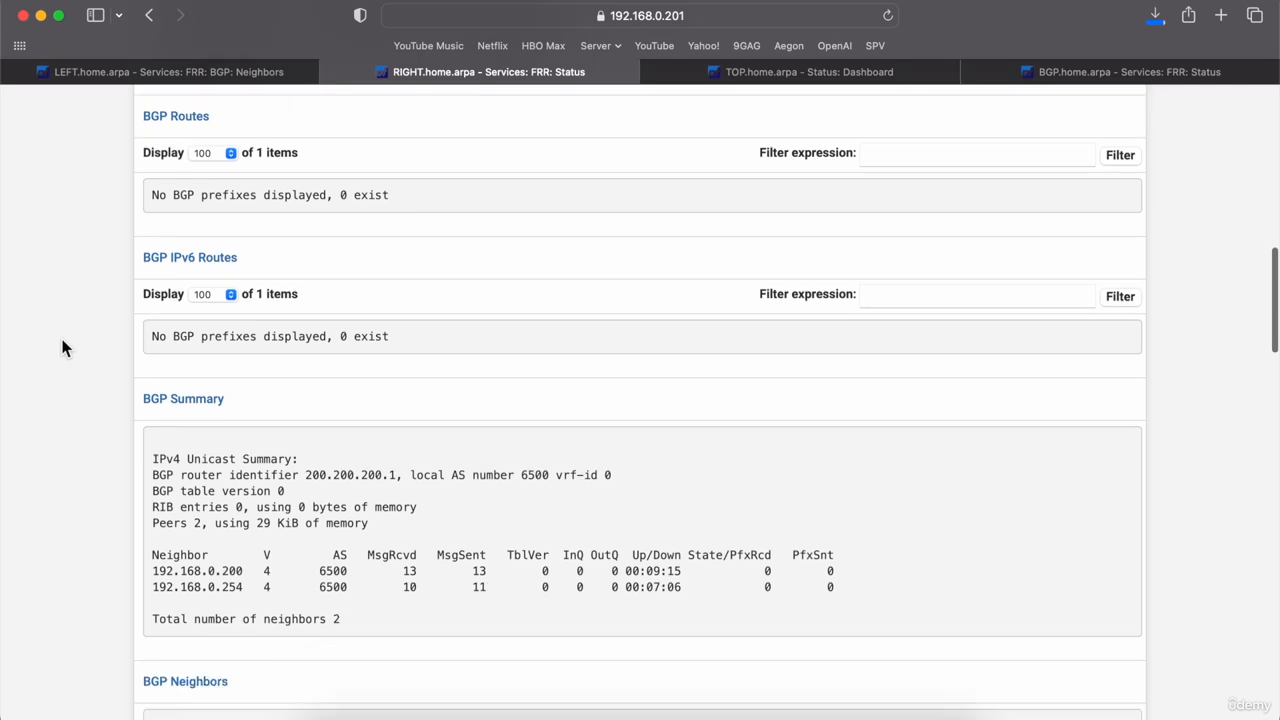
pyautogui.scroll(-3, 62, 347)
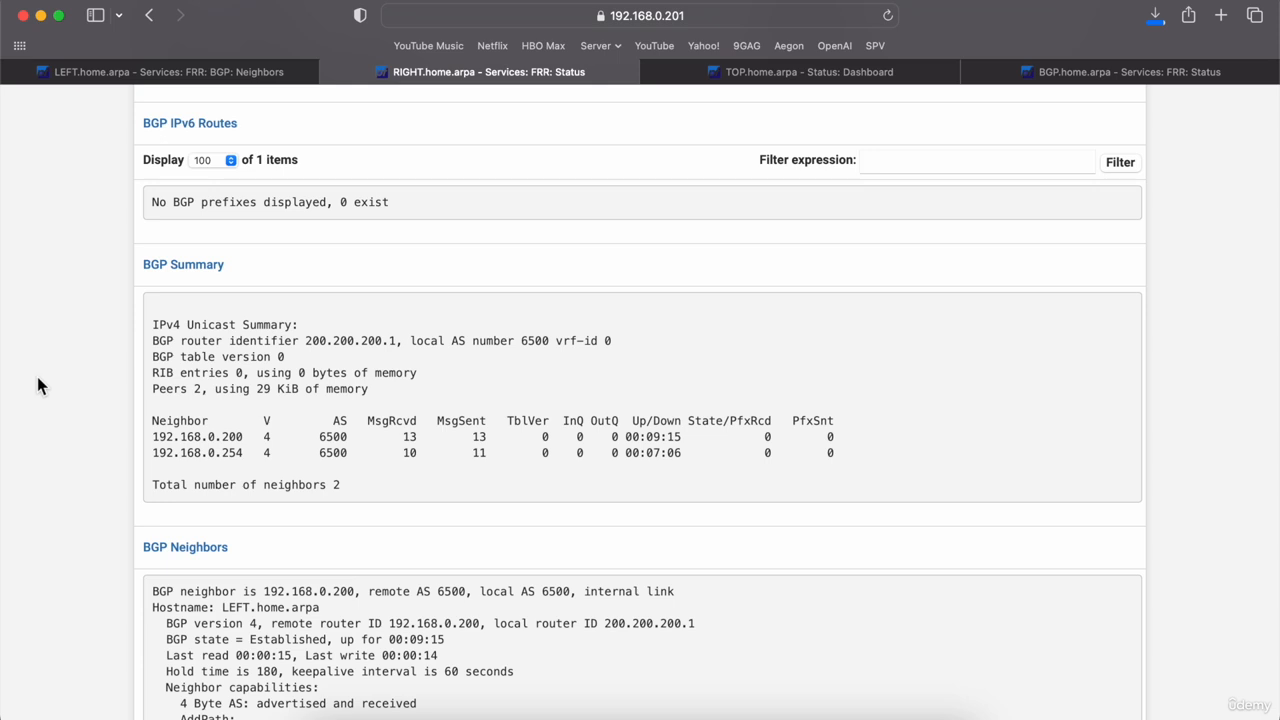
pyautogui.click(213, 66)
# Step: Open LEFT's IPv4 routing table and inspect the 1.1.1.0/24 route via 172.16.0.1
pyautogui.click(816, 122)
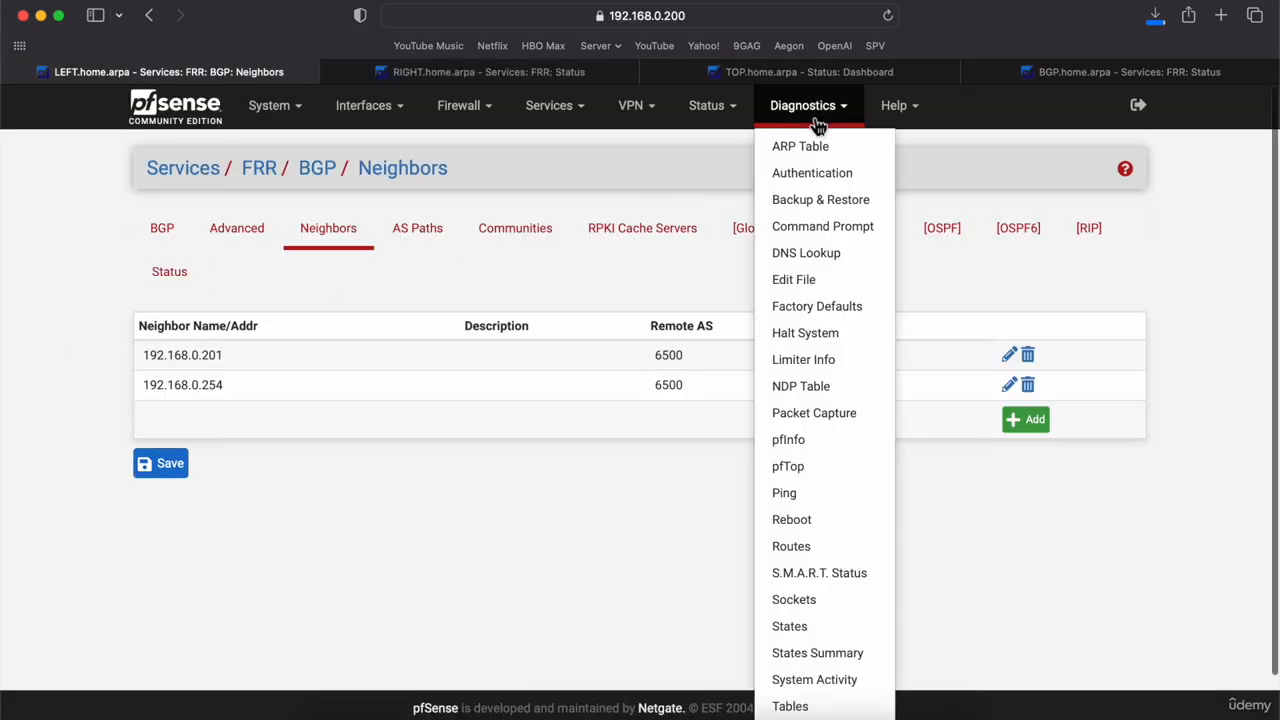
pyautogui.click(819, 549)
pyautogui.scroll(-3, 116, 487)
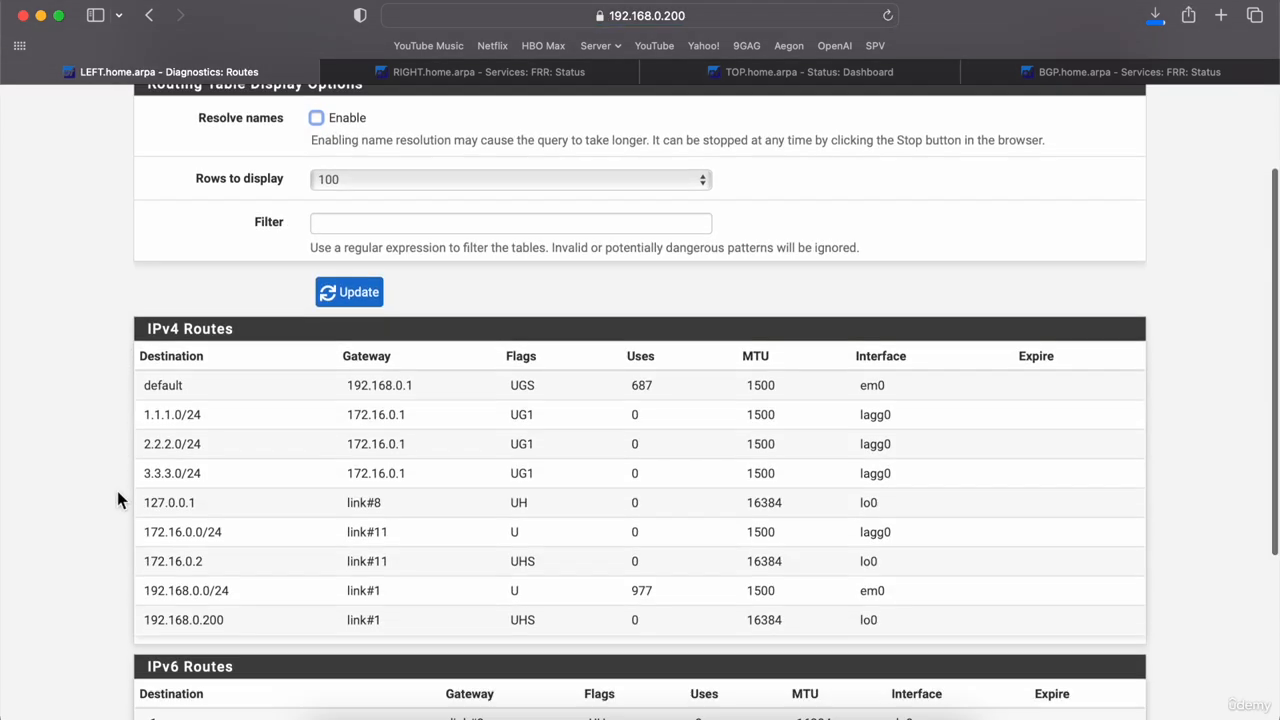
pyautogui.moveTo(217, 417); pyautogui.dragTo(141, 414)
pyautogui.click(81, 409)
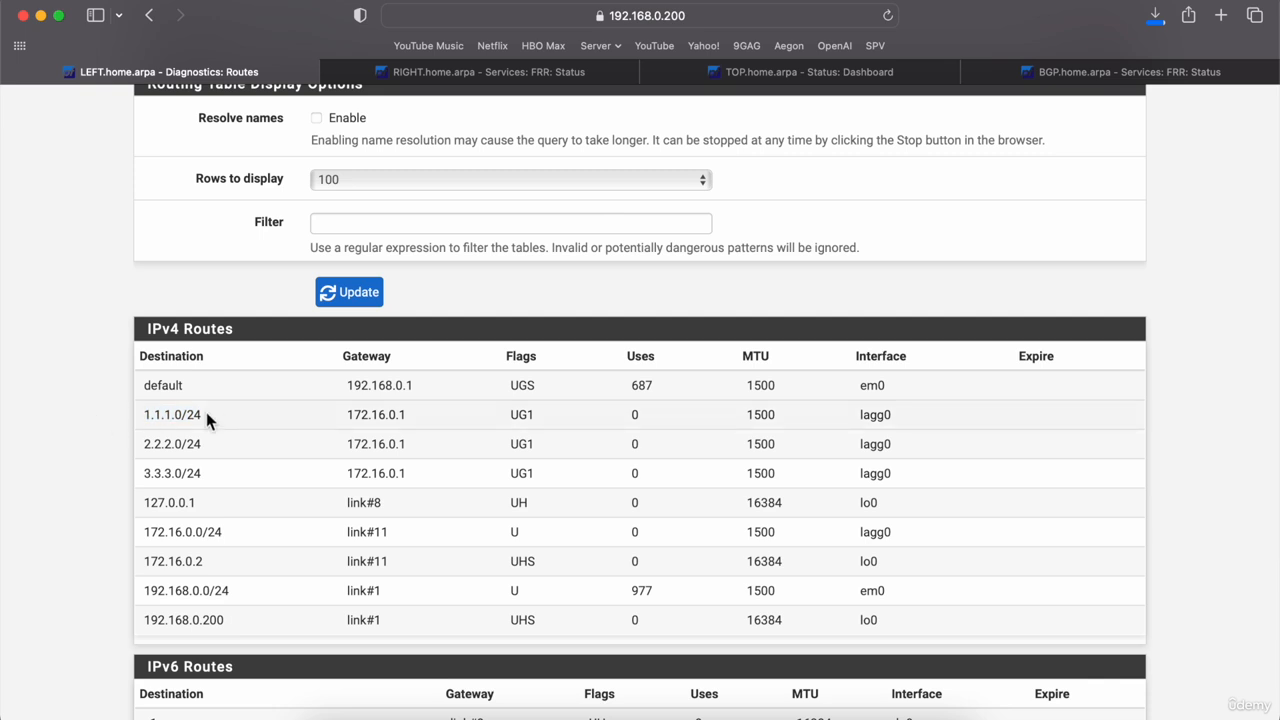
pyautogui.scroll(3, 206, 412)
pyautogui.click(558, 124)
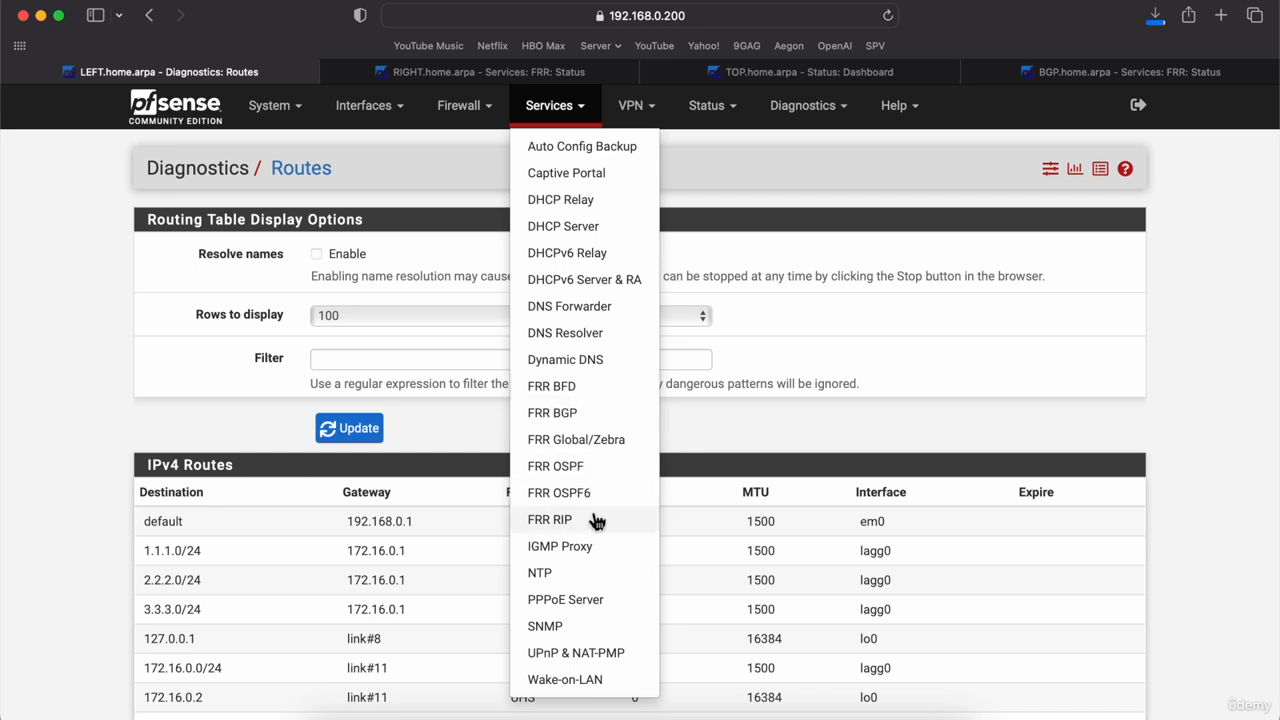
# Step: Set Redistribute OSPF to IPv4 in LEFT's FRR BGP settings and save
pyautogui.click(552, 412)
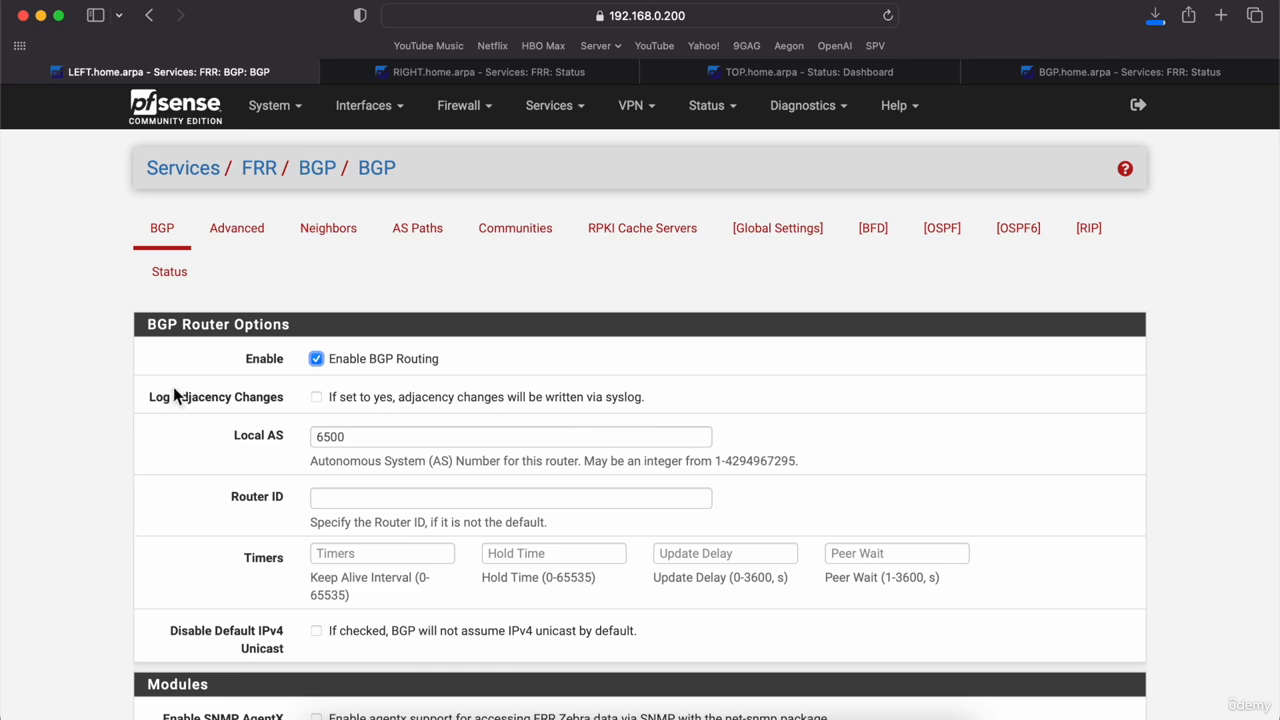
pyautogui.scroll(-10, 77, 479)
pyautogui.scroll(-7, 77, 479)
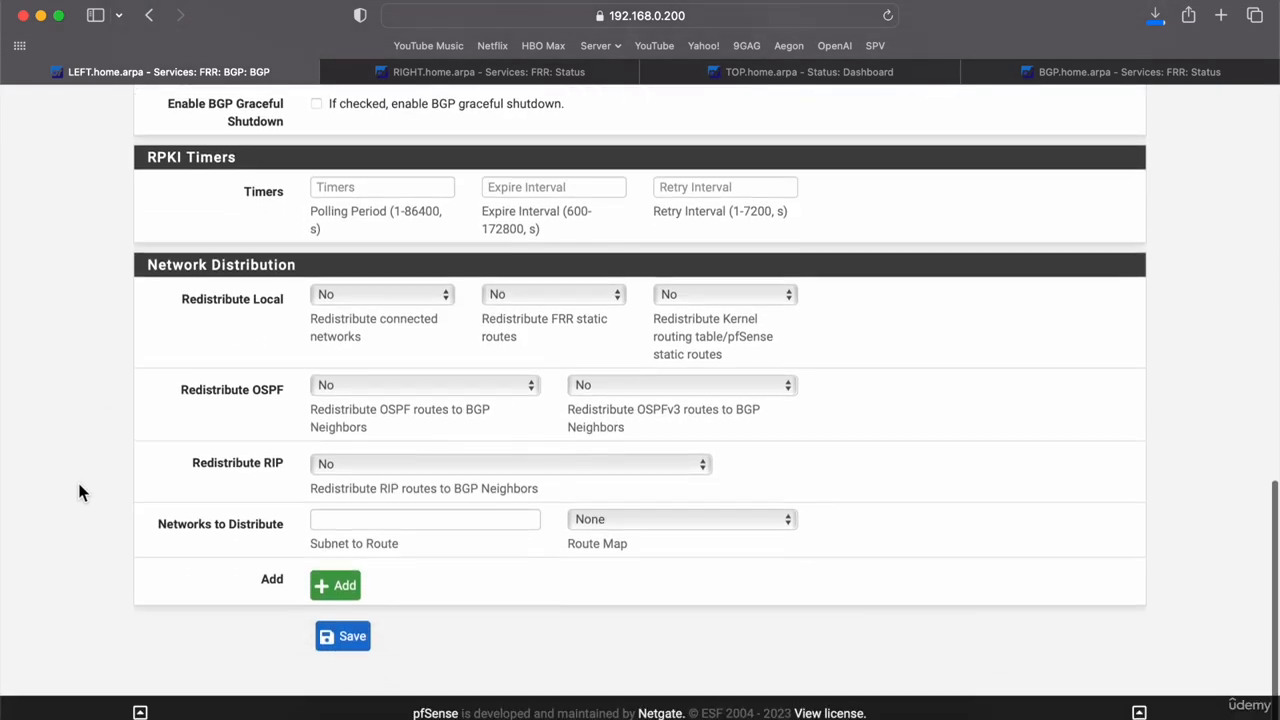
pyautogui.click(362, 390)
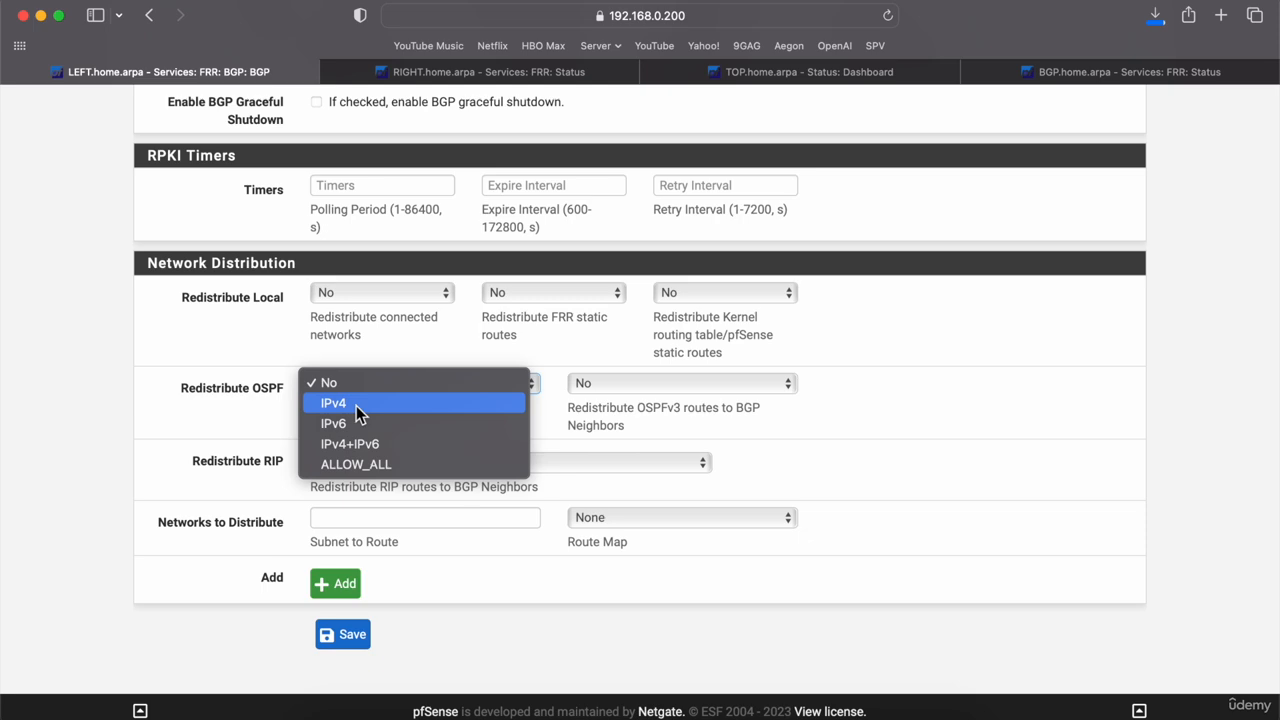
pyautogui.click(358, 405)
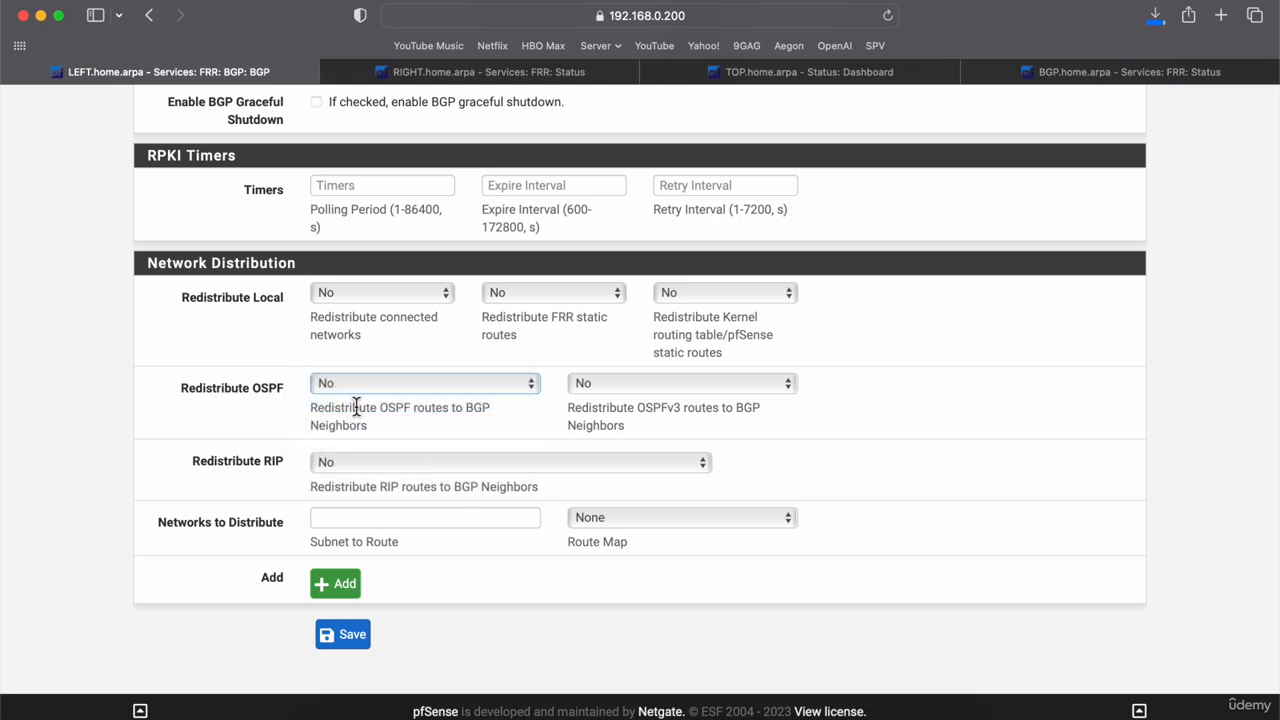
pyautogui.click(345, 640)
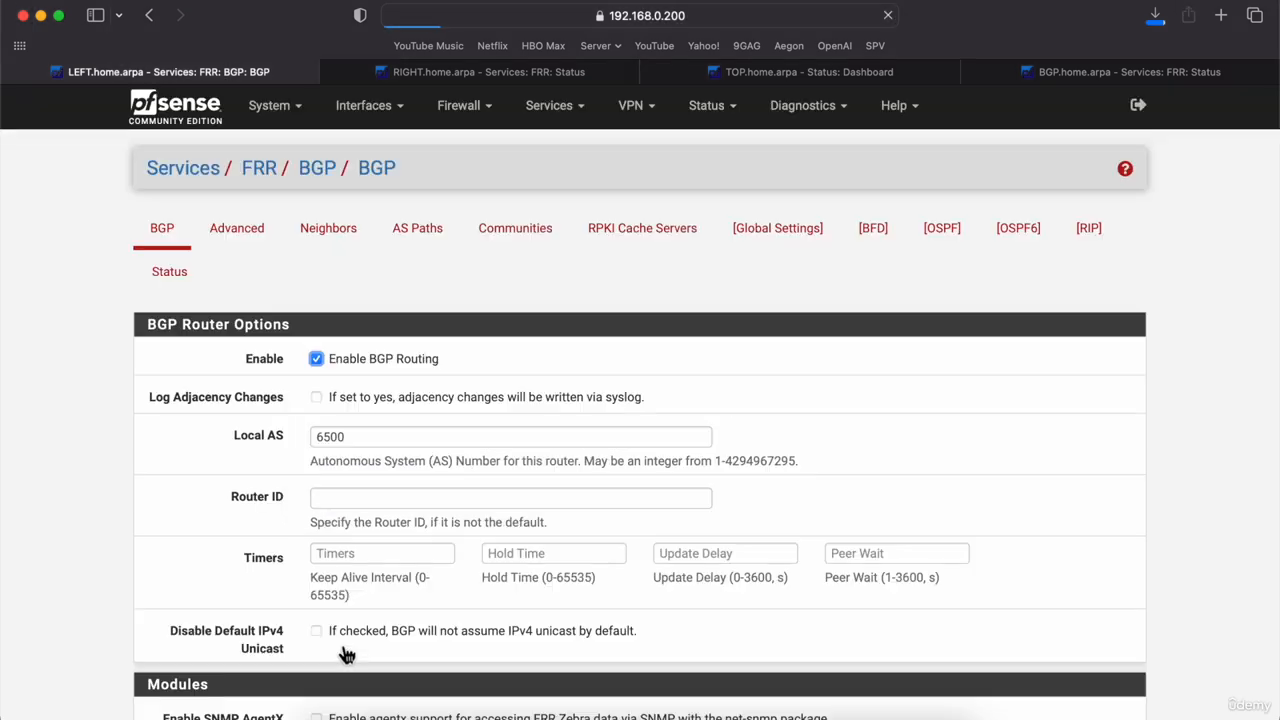
pyautogui.click(496, 72)
pyautogui.scroll(15, 224, 158)
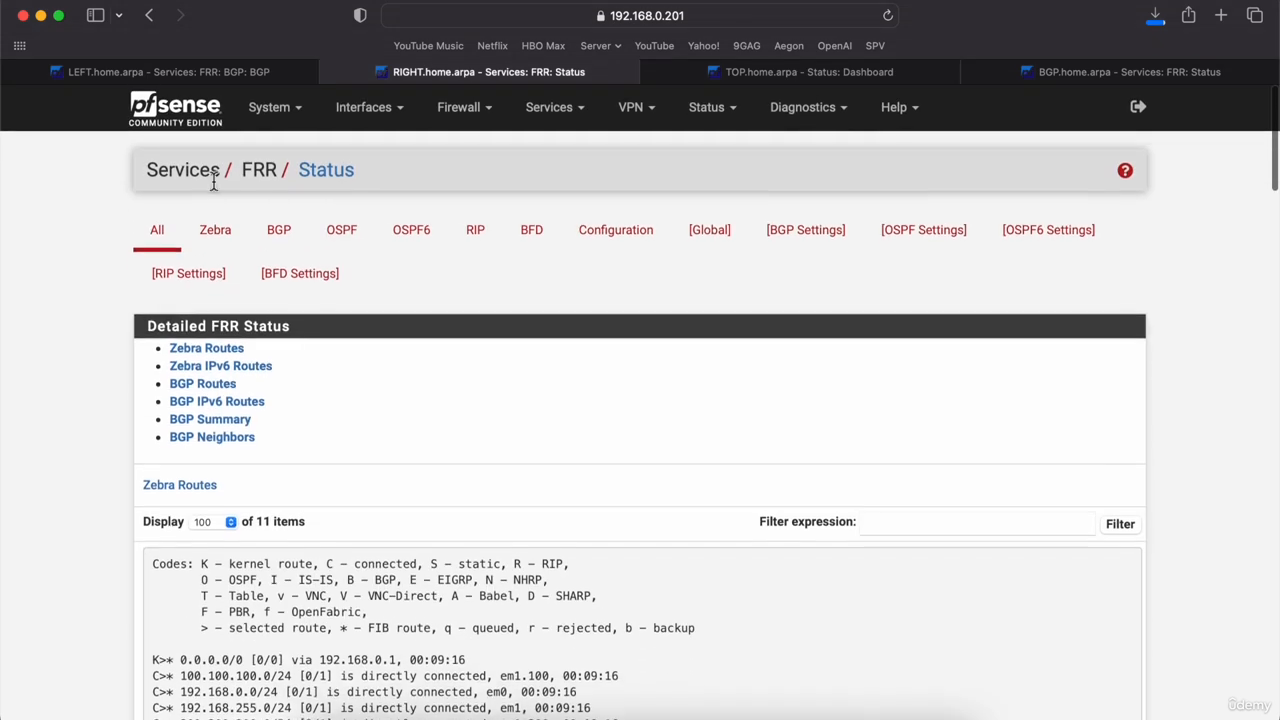
pyautogui.click(207, 418)
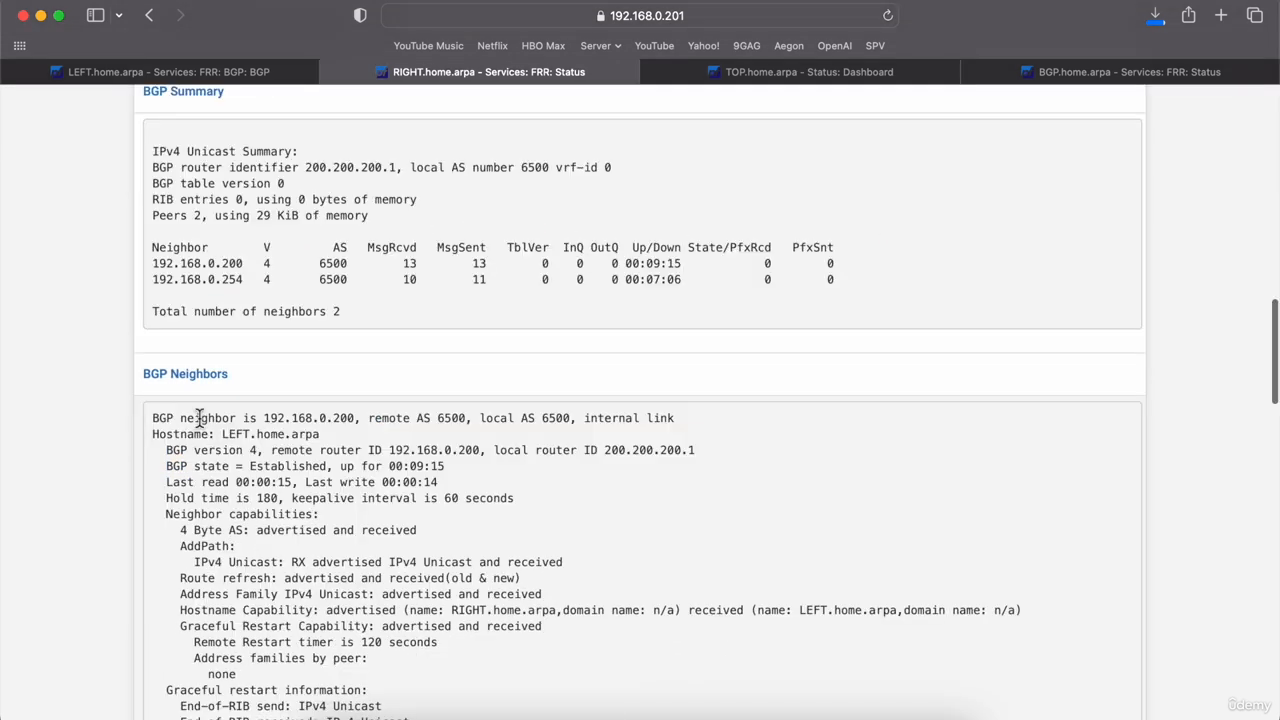
pyautogui.scroll(10, 200, 165)
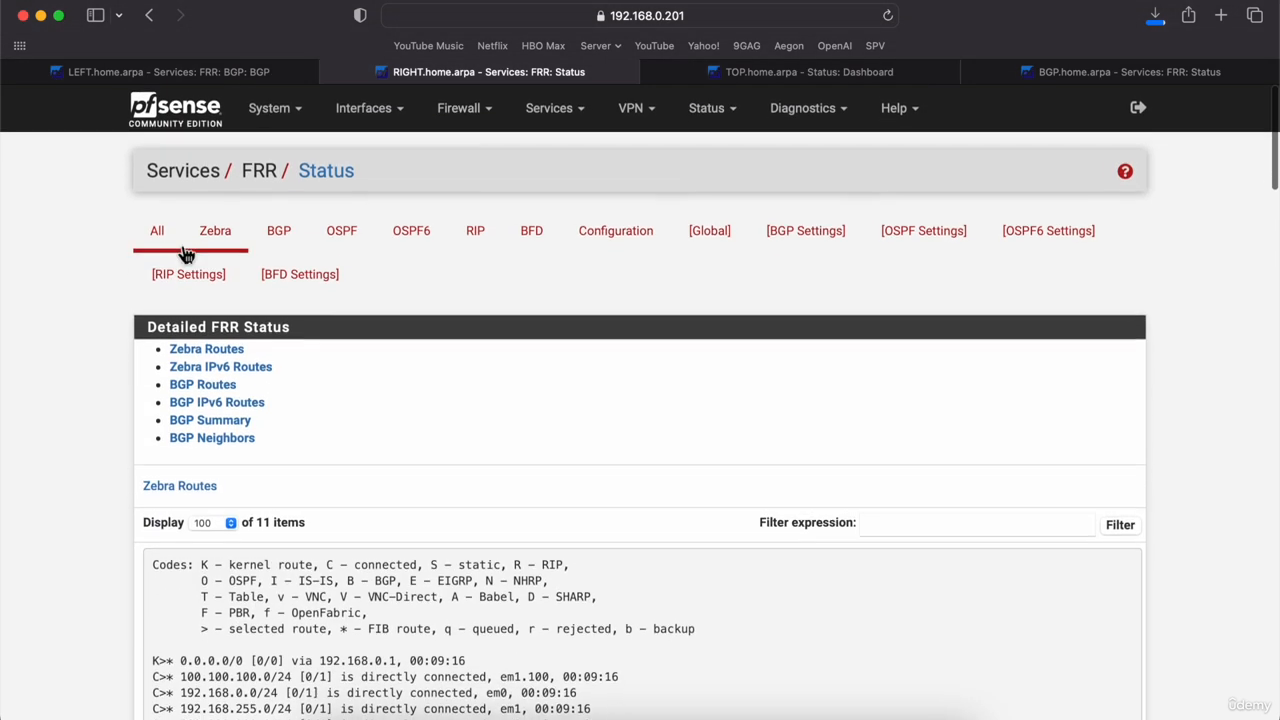
pyautogui.click(158, 229)
pyautogui.scroll(-5, 46, 458)
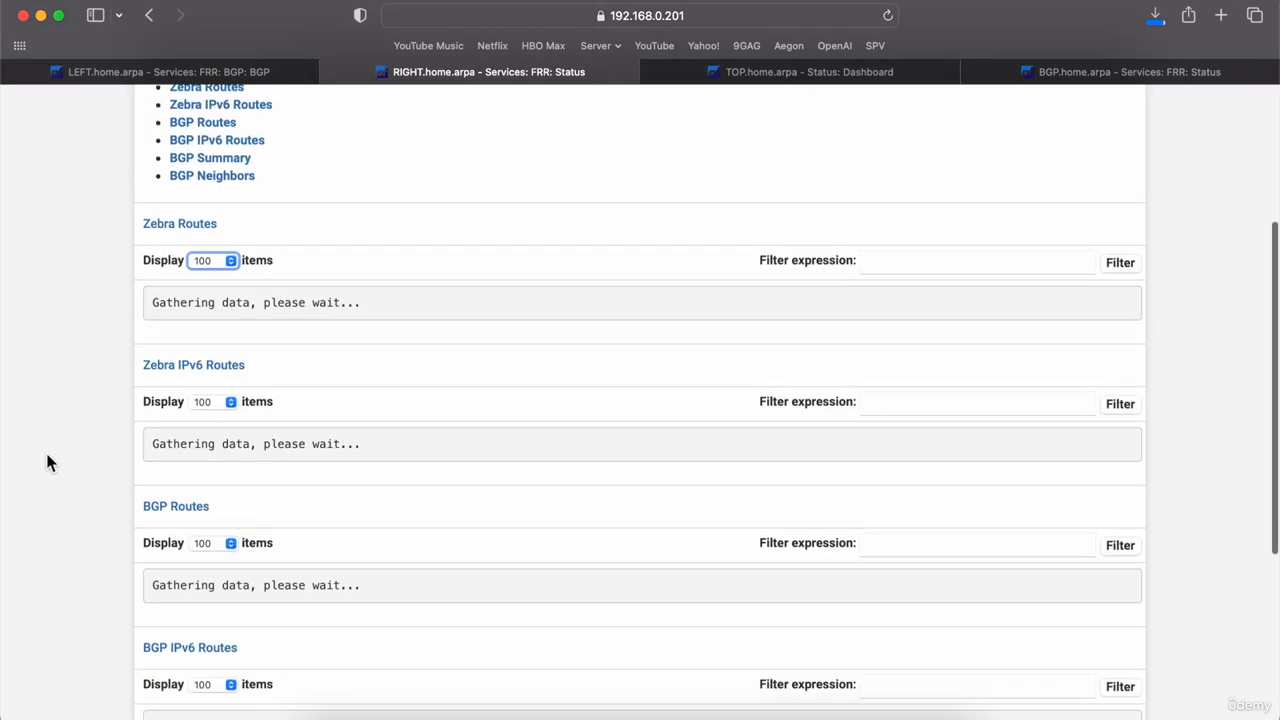
pyautogui.scroll(-5, 47, 462)
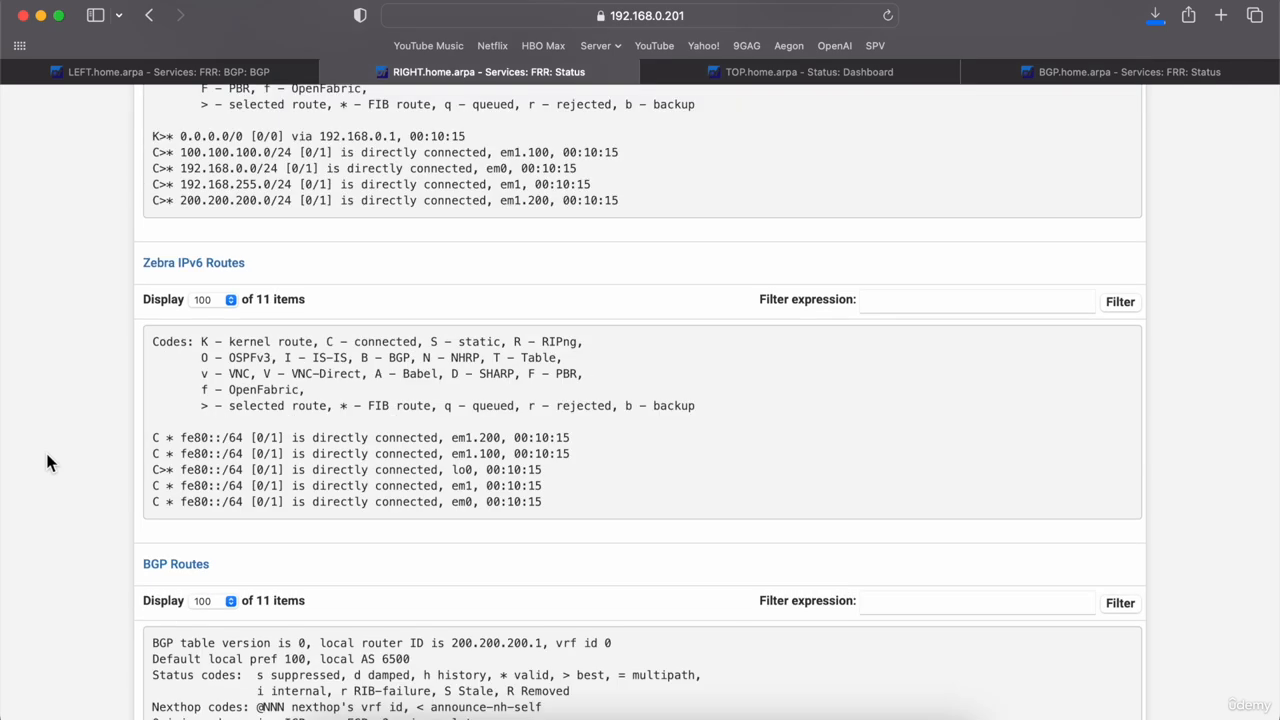
pyautogui.scroll(-12, 47, 462)
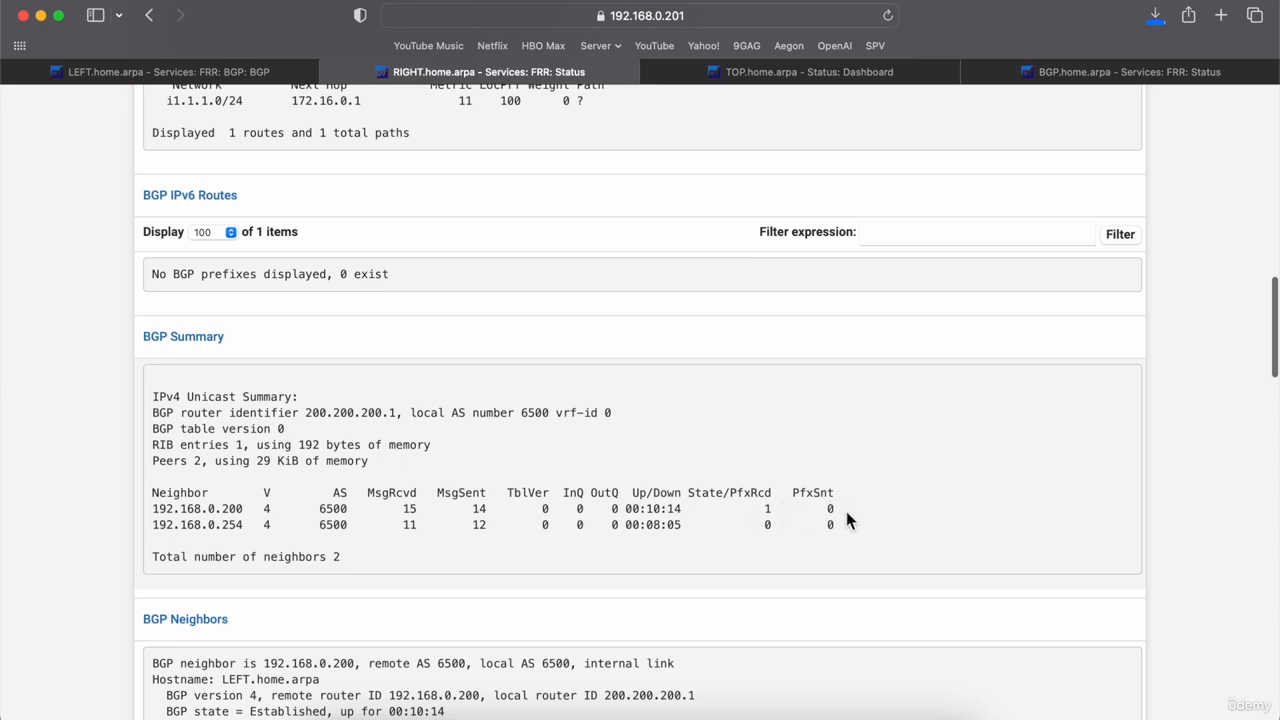
pyautogui.moveTo(846, 511); pyautogui.dragTo(634, 514)
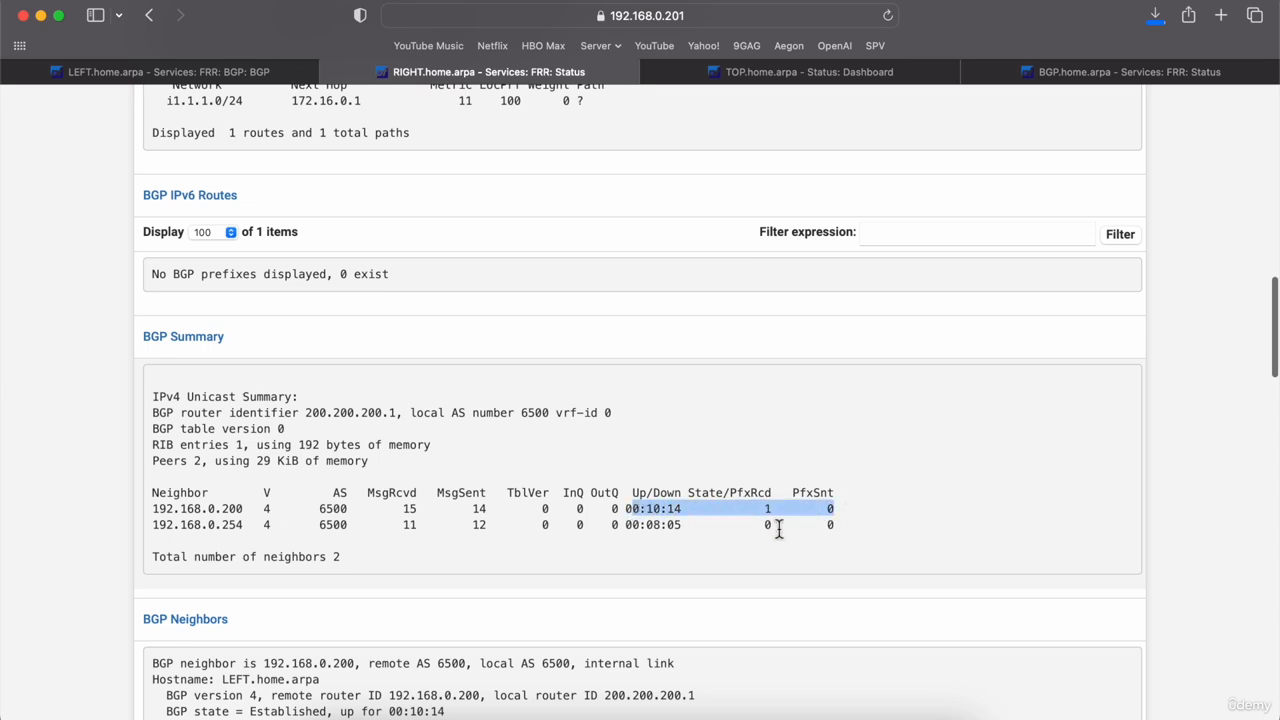
pyautogui.click(770, 516)
pyautogui.doubleClick(767, 509)
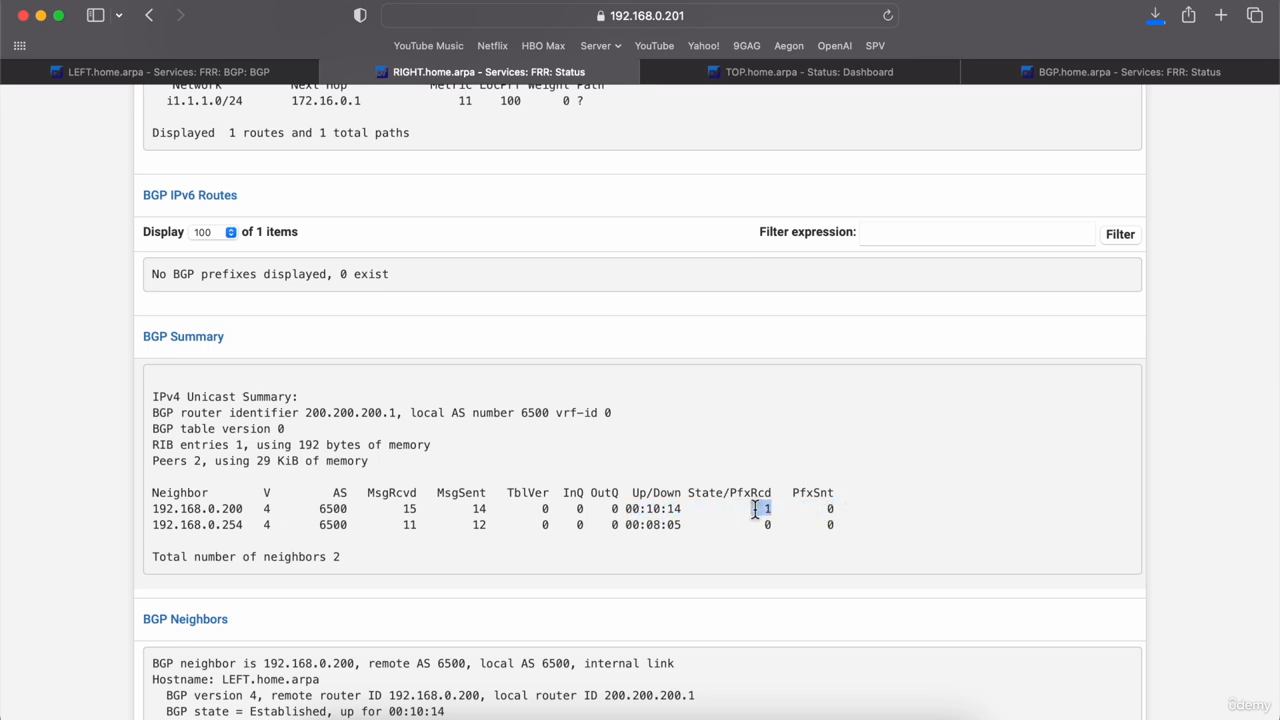
pyautogui.scroll(5, 495, 527)
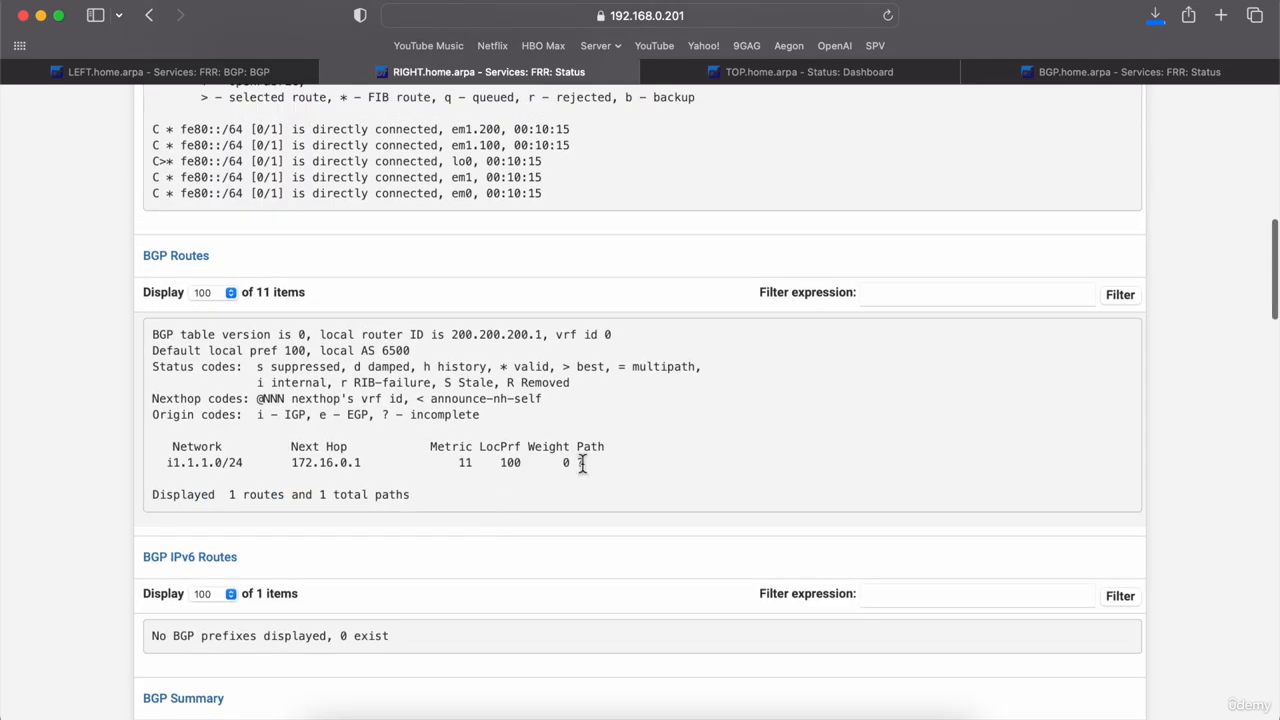
pyautogui.moveTo(592, 462); pyautogui.dragTo(153, 457)
pyautogui.click(87, 467)
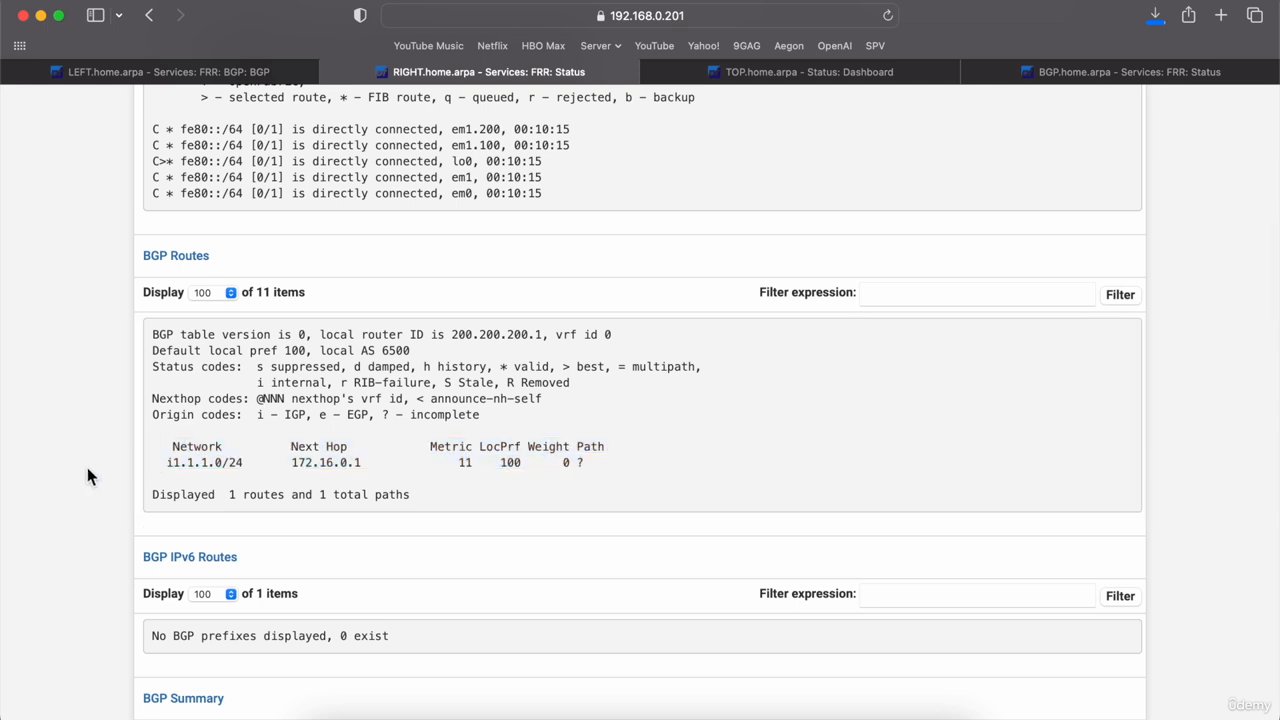
pyautogui.scroll(-3, 87, 467)
pyautogui.scroll(-4, 87, 467)
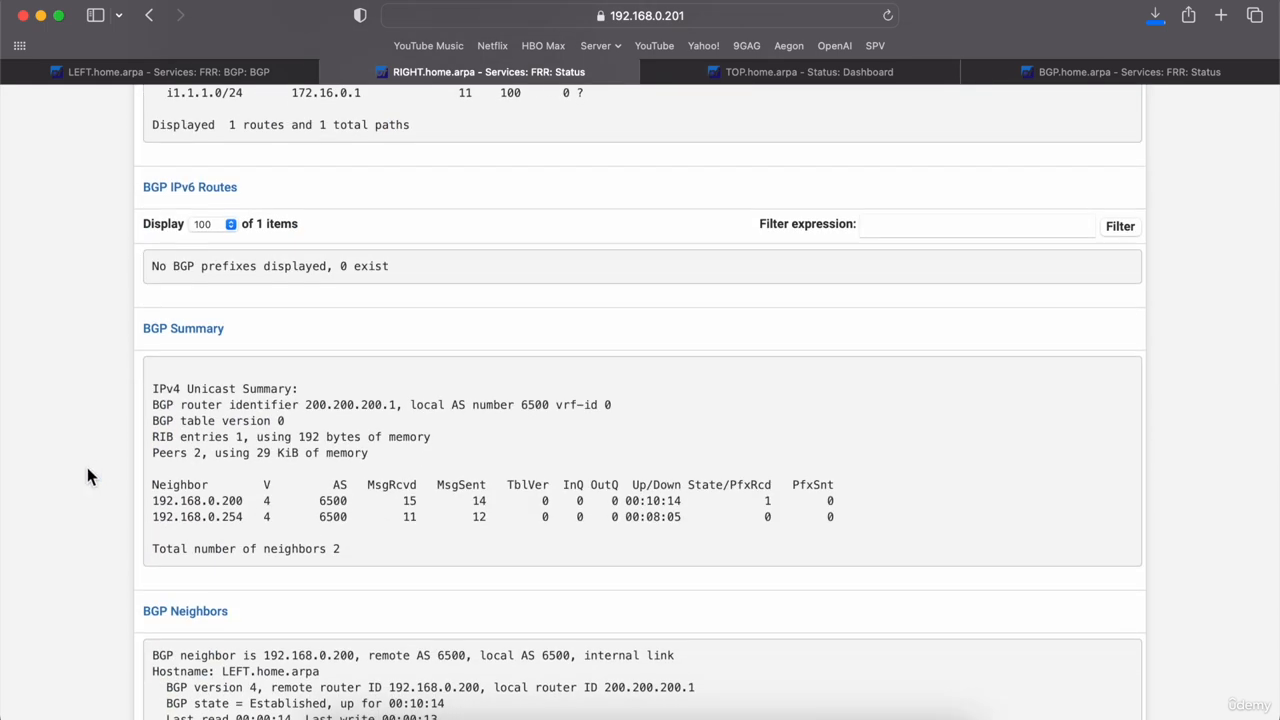
pyautogui.scroll(15, 397, 233)
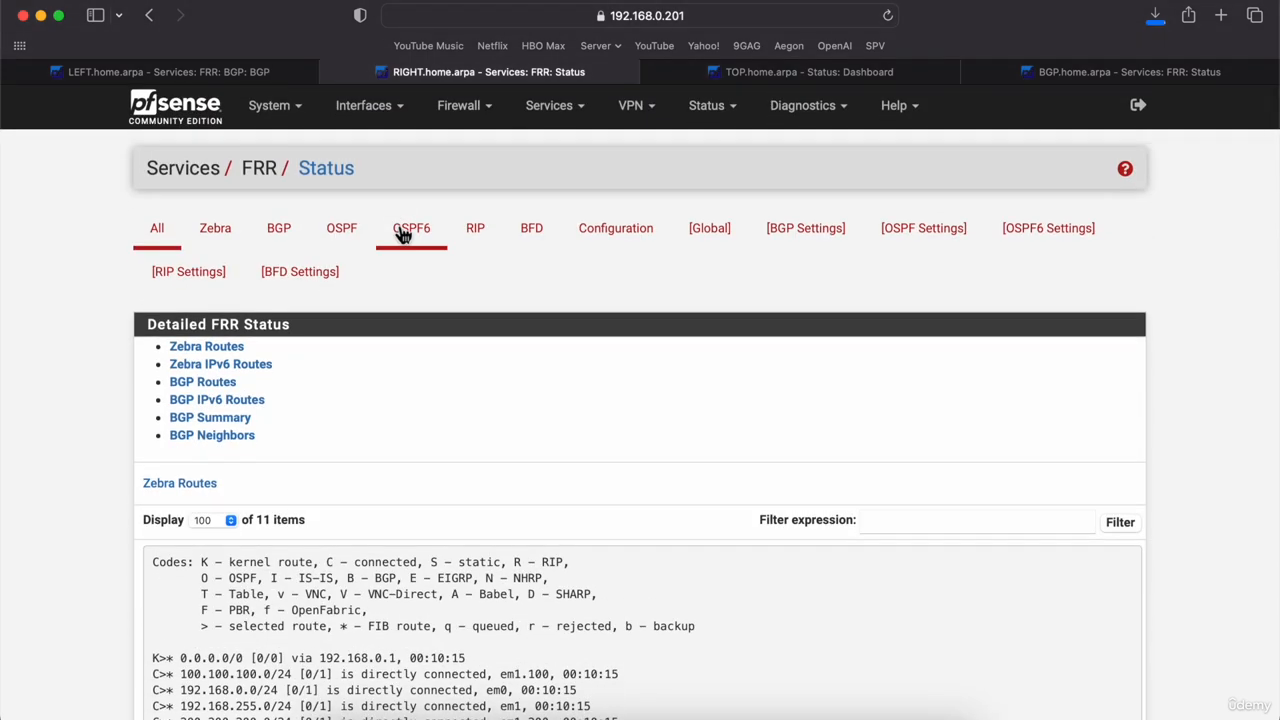
# Step: In RIGHT's BGP Network Distribution, leave Redistribute Local at No and focus Subnet to Route
pyautogui.click(810, 232)
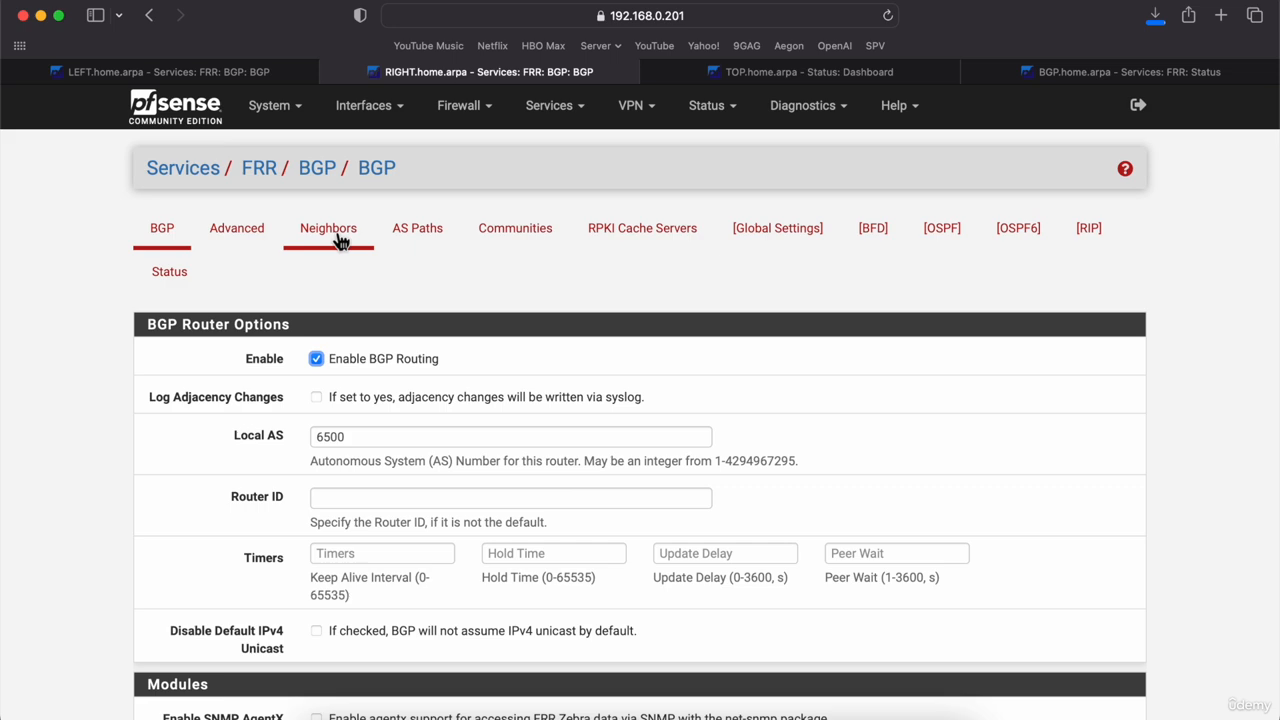
pyautogui.scroll(-10, 170, 370)
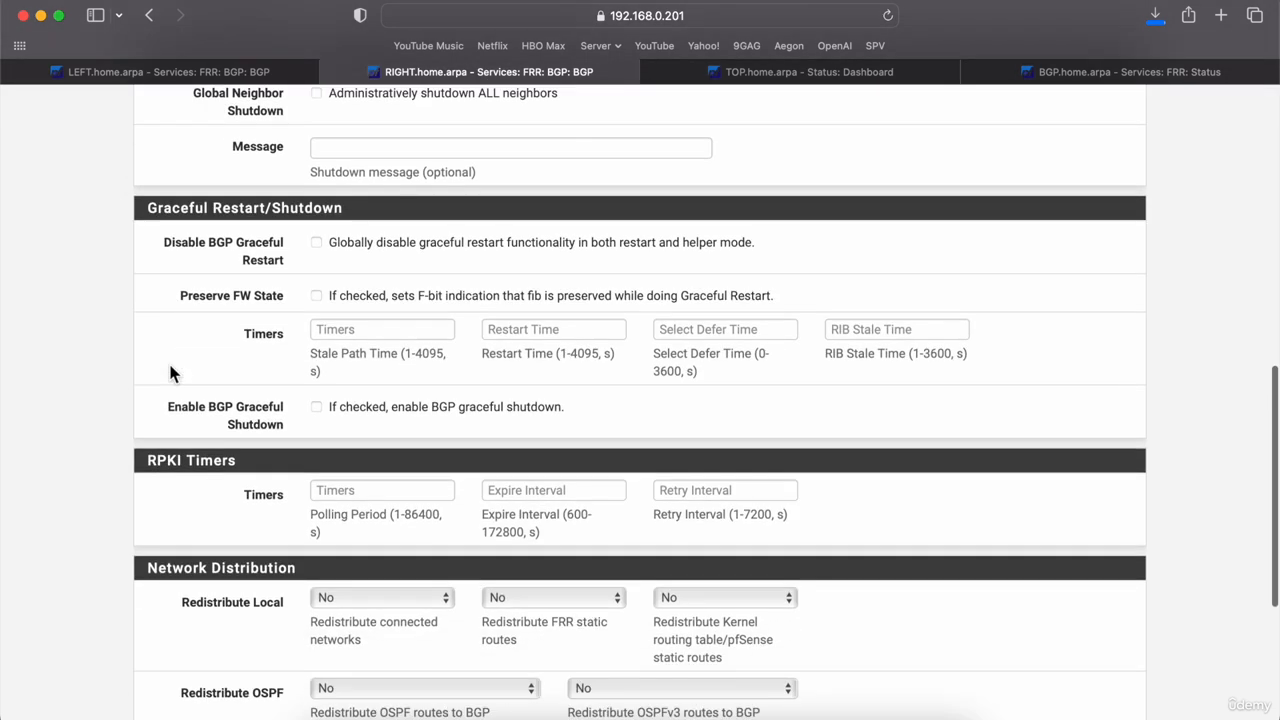
pyautogui.scroll(-5, 170, 372)
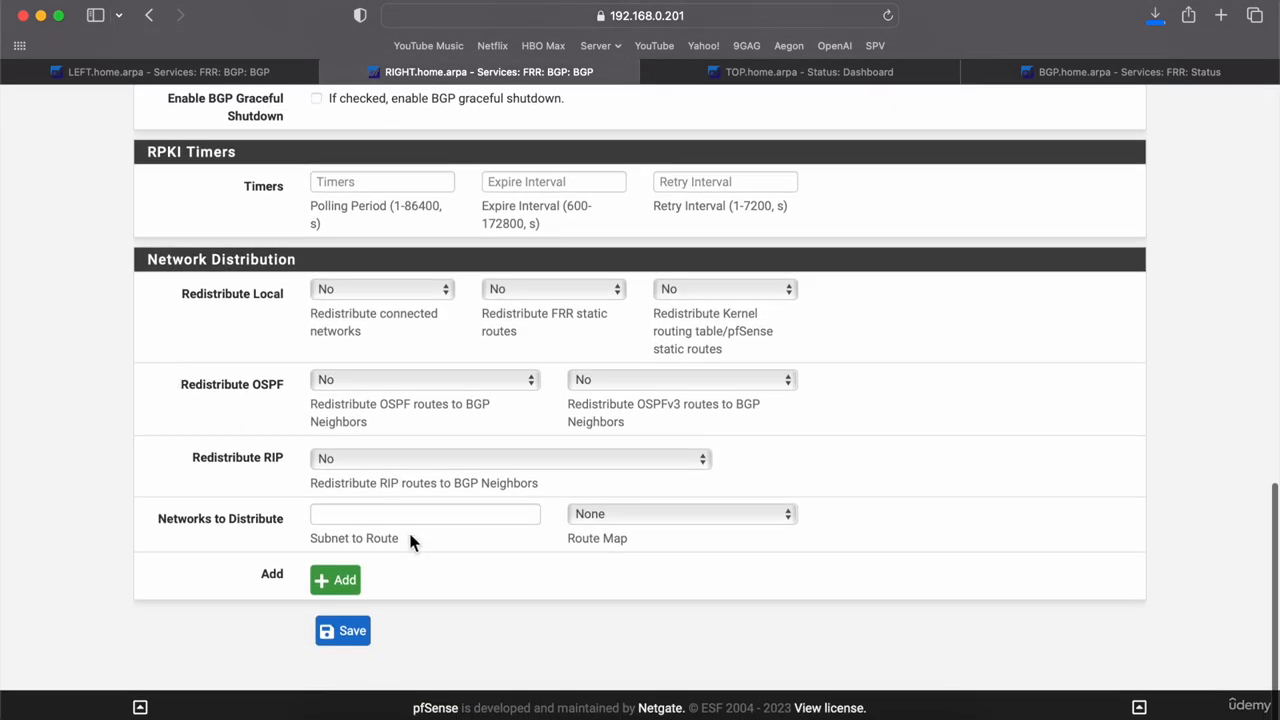
pyautogui.click(397, 517)
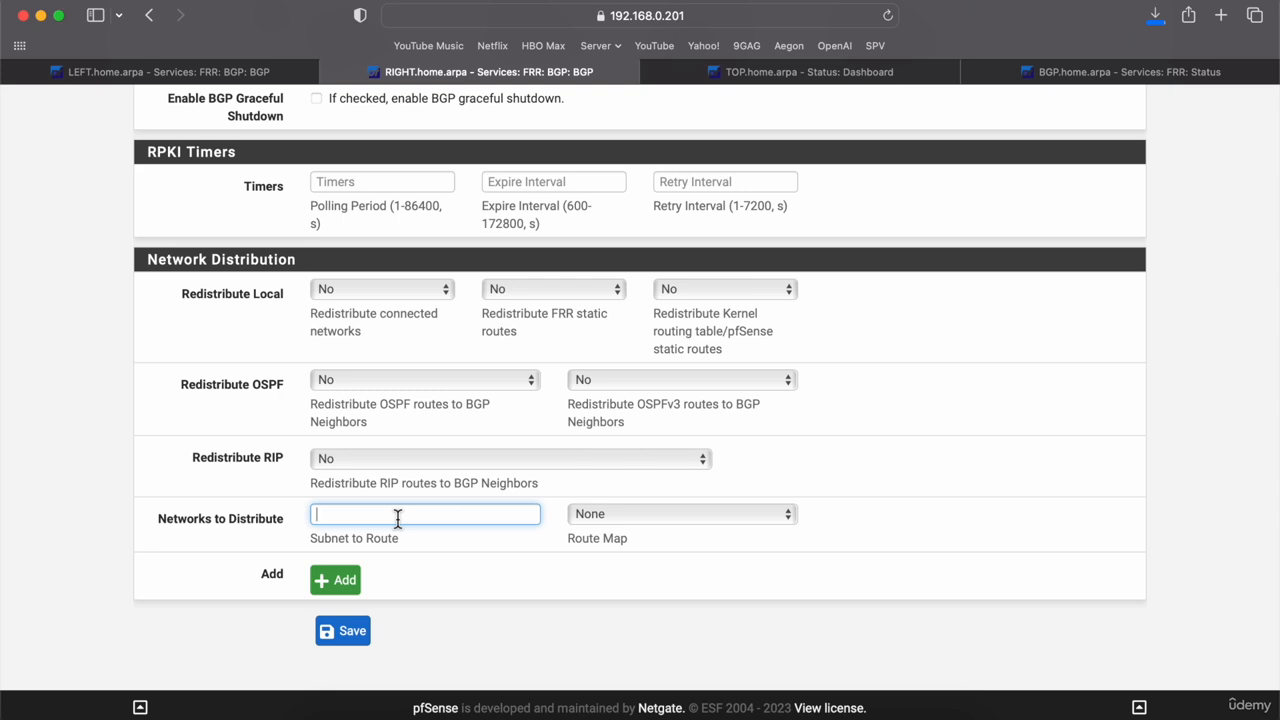
pyautogui.click(438, 291)
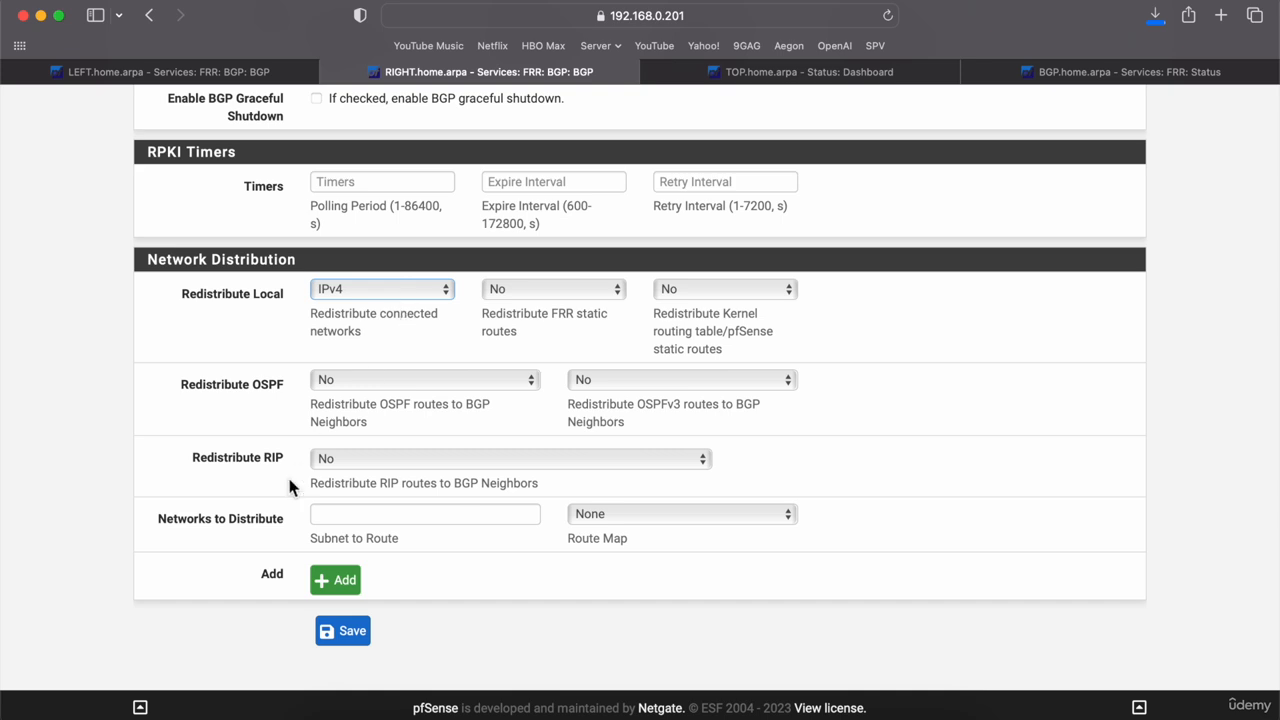
pyautogui.click(424, 292)
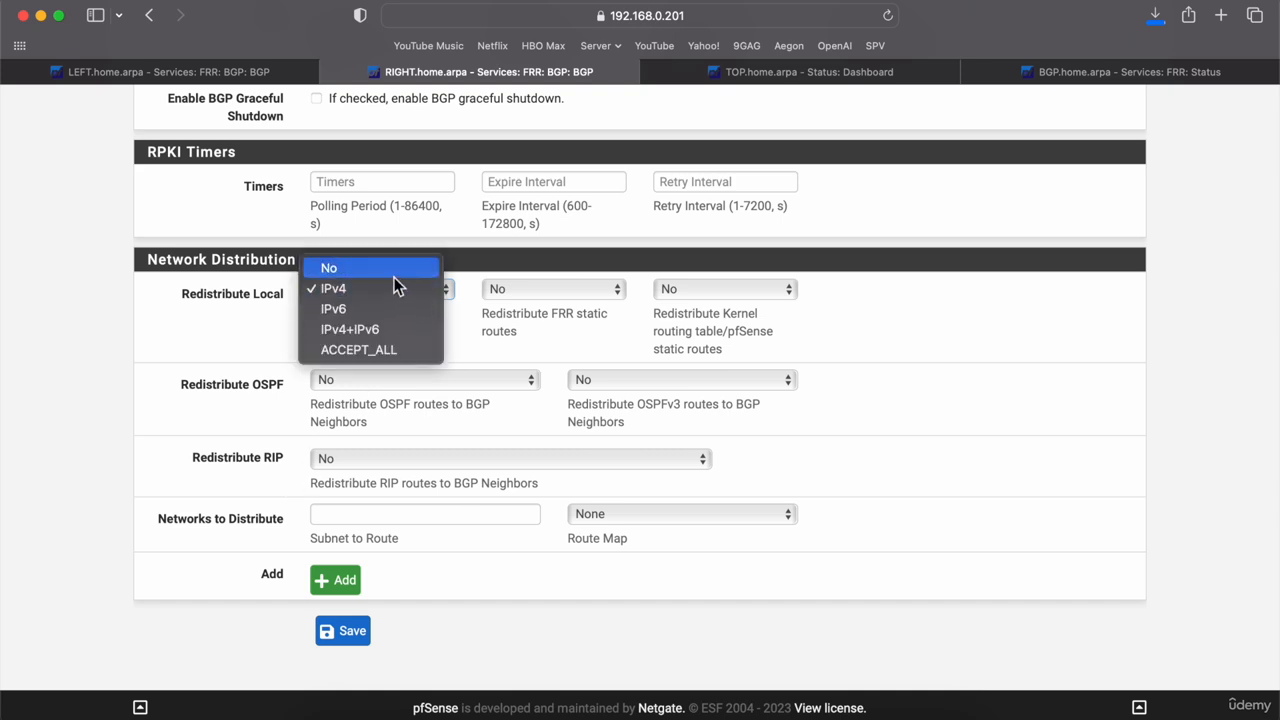
pyautogui.click(394, 270)
pyautogui.click(379, 513)
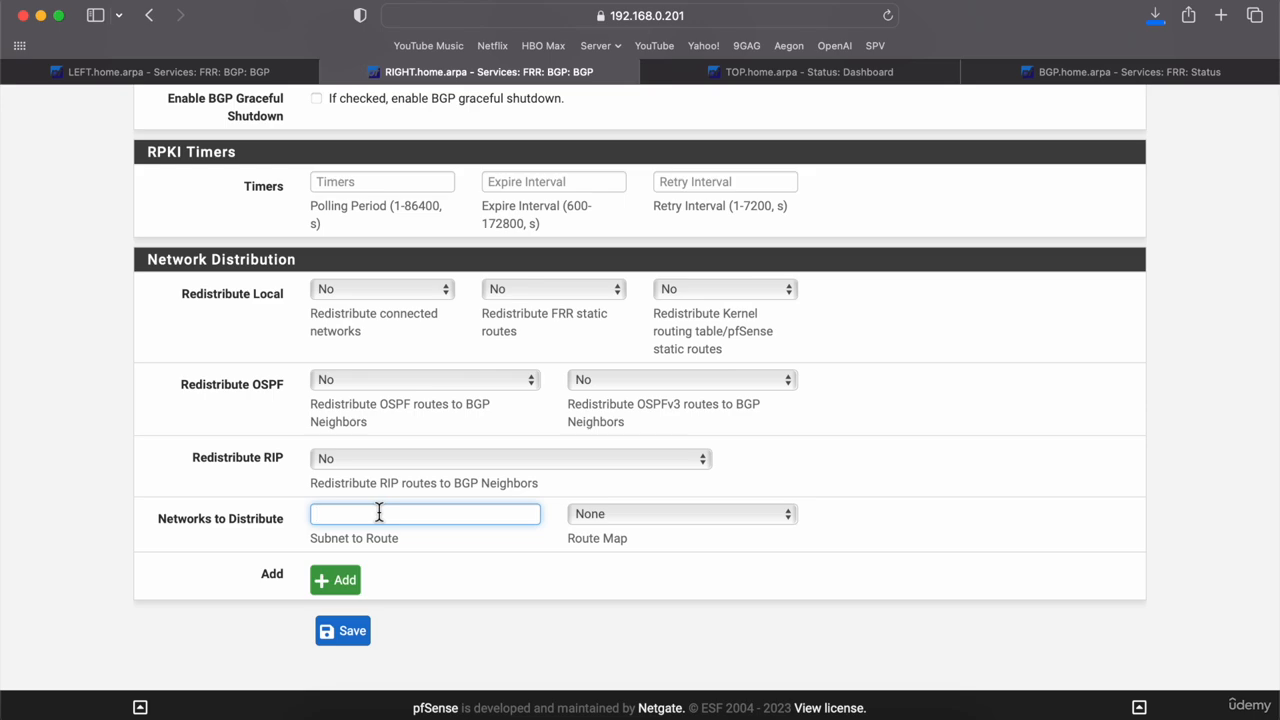
# Step: Glance at the GNS3 topology, then return to the browser
pyautogui.press('super+Tab')
pyautogui.press('super+Tab')
pyautogui.press('super+Tab')
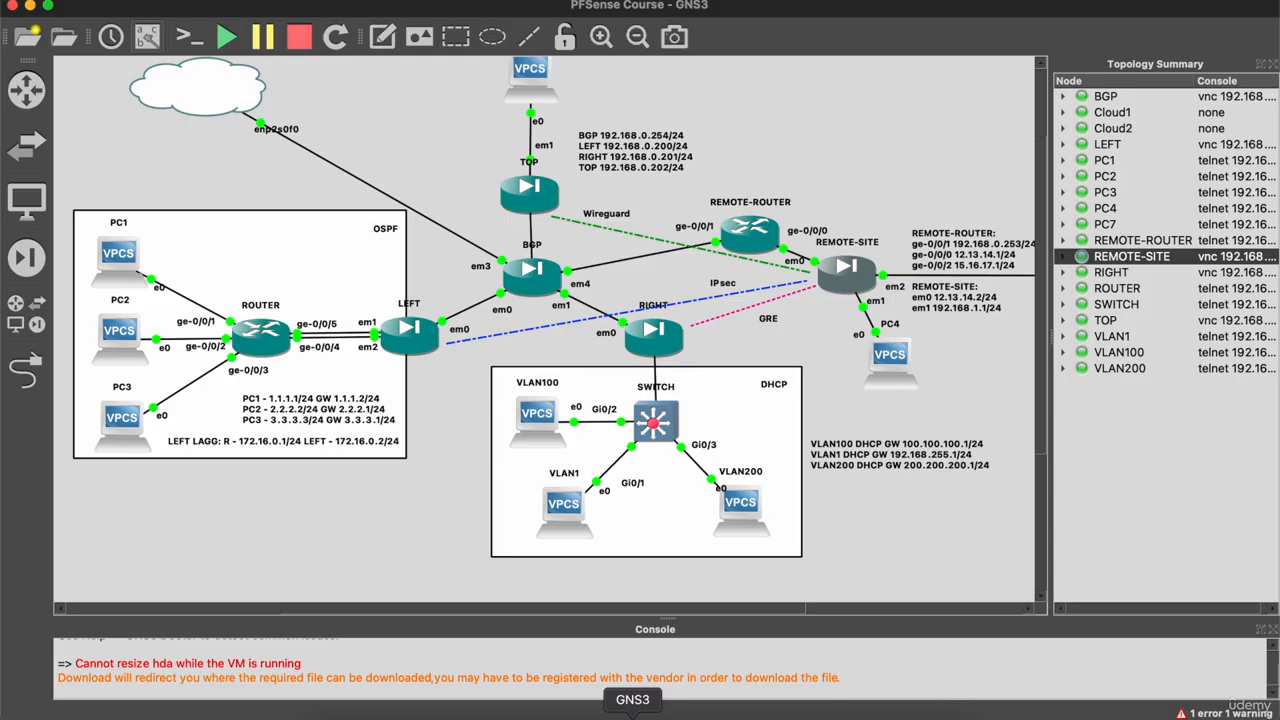
pyautogui.moveTo(569, 534)
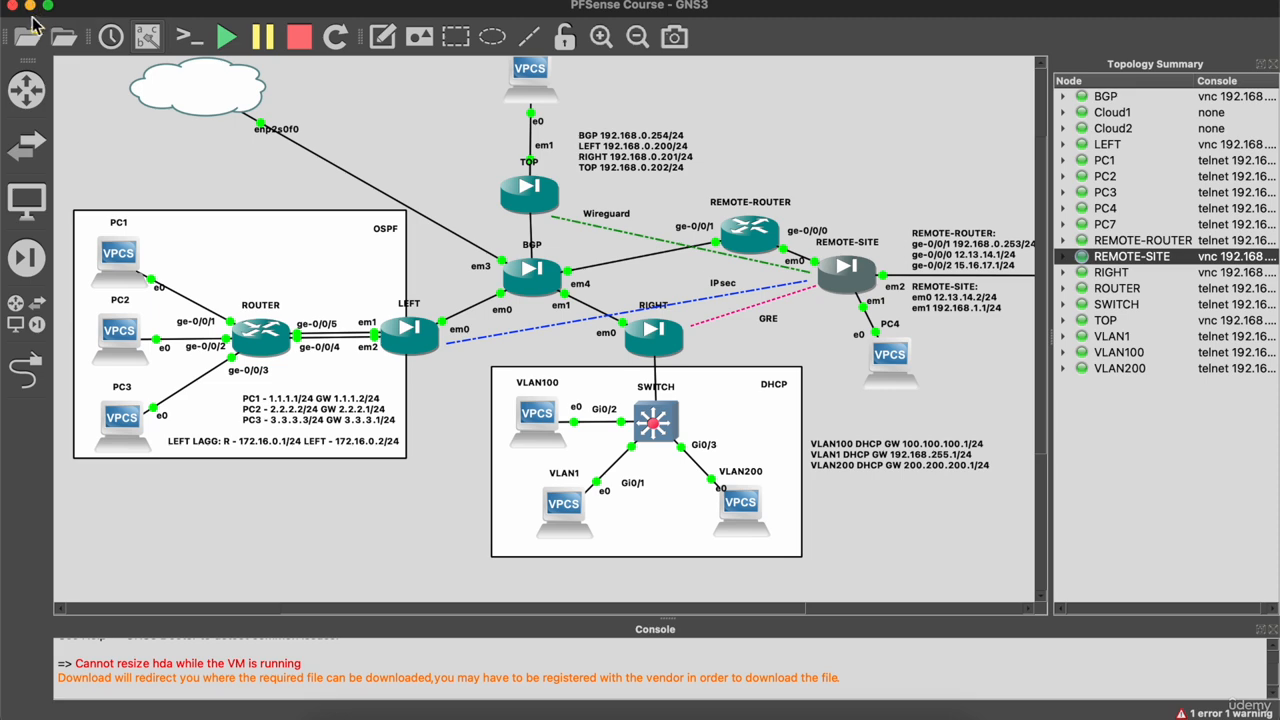
pyautogui.click(30, 7)
# Step: Enter 192.168.255.0/24 as RIGHT's BGP subnet to route and save
pyautogui.click(389, 516)
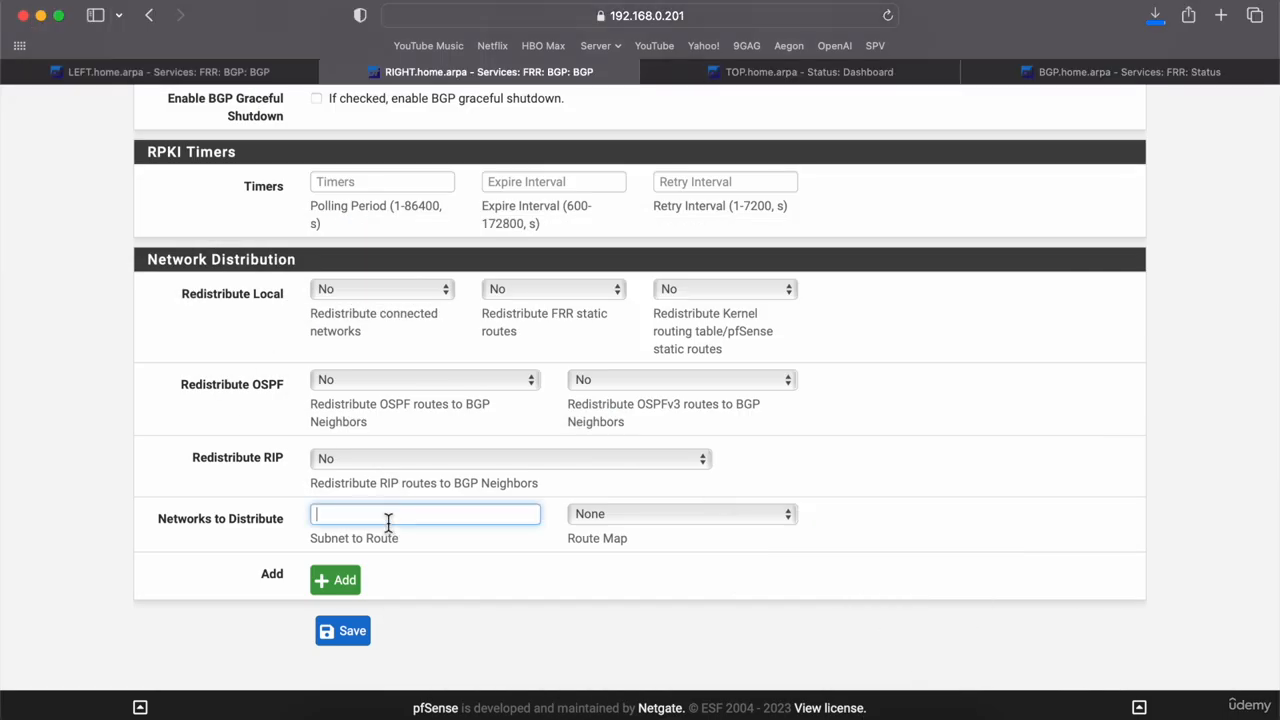
pyautogui.write('192.168.255.0/24')
pyautogui.click(342, 628)
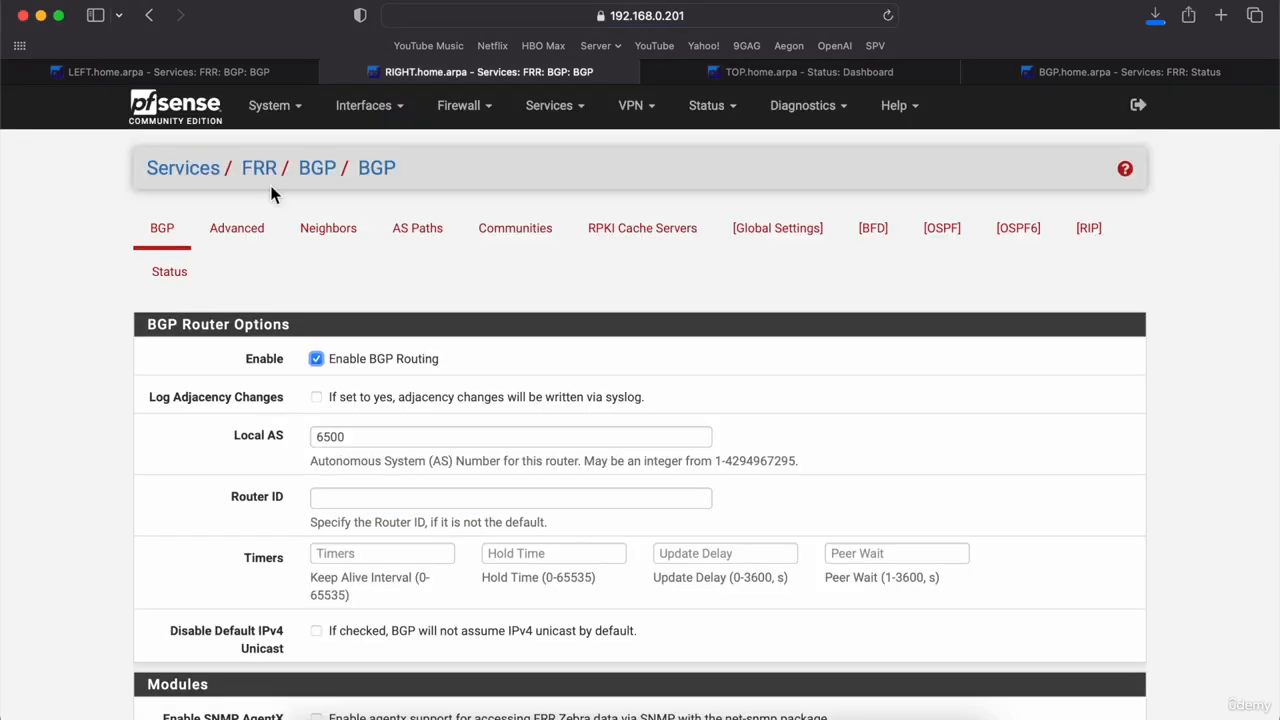
# Step: On LEFT's BGP status, highlight one prefix received from 192.168.0.201 and one sent to each neighbor
pyautogui.click(207, 73)
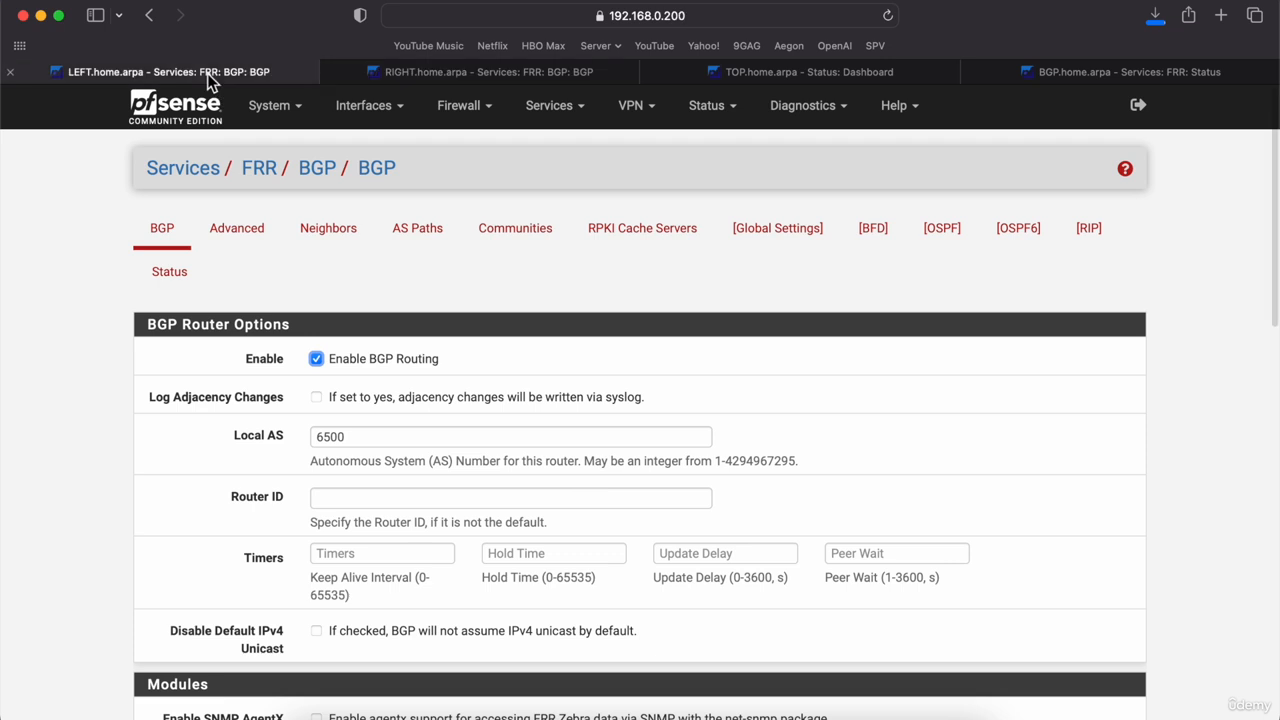
pyautogui.click(158, 272)
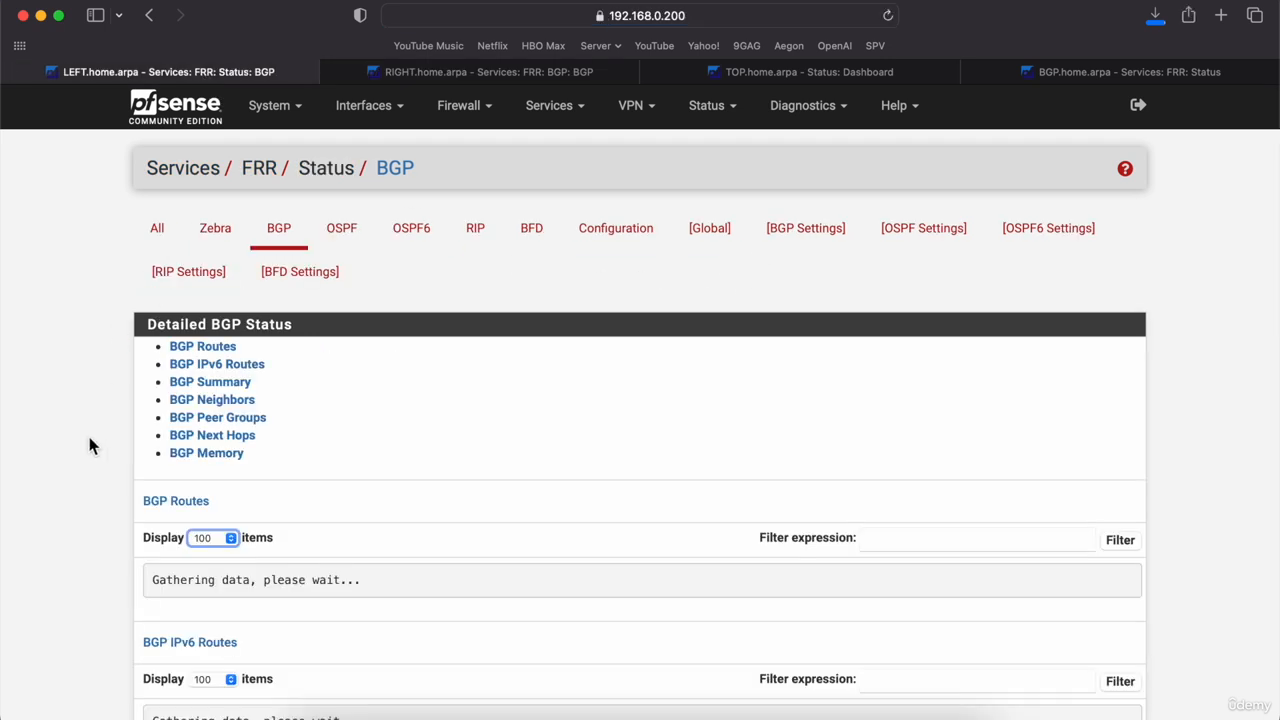
pyautogui.scroll(-2, 89, 445)
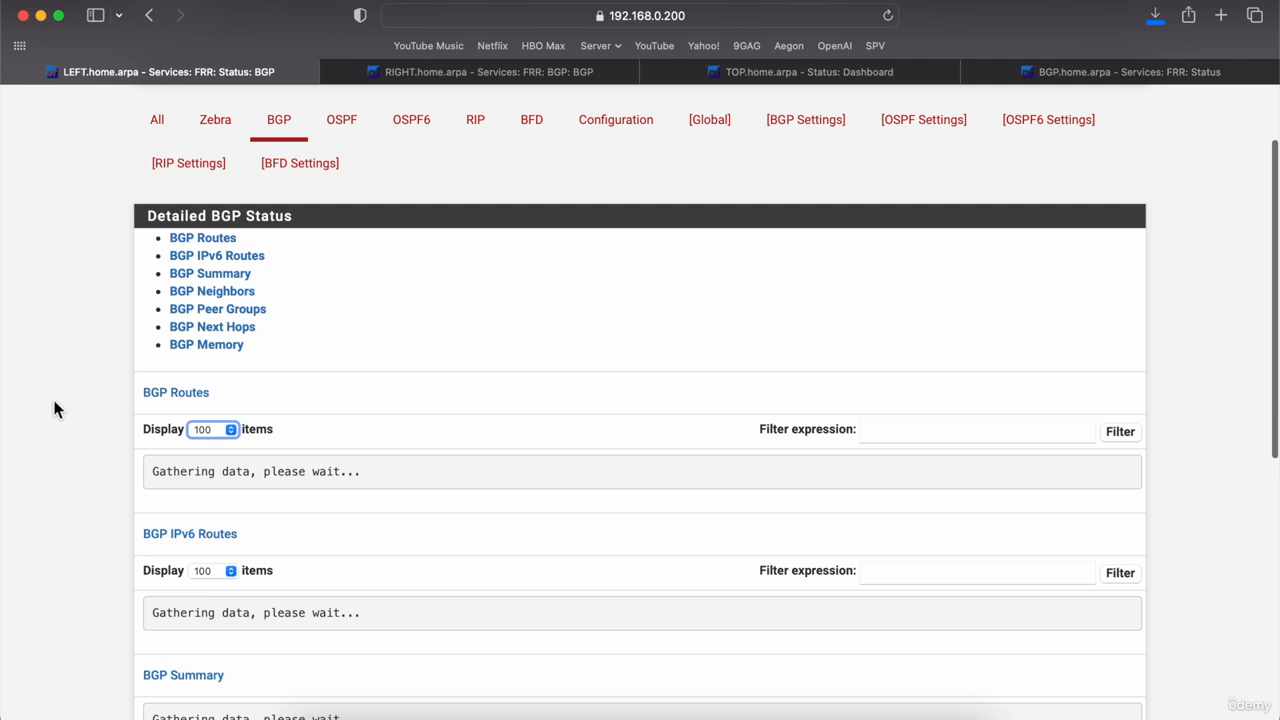
pyautogui.click(198, 295)
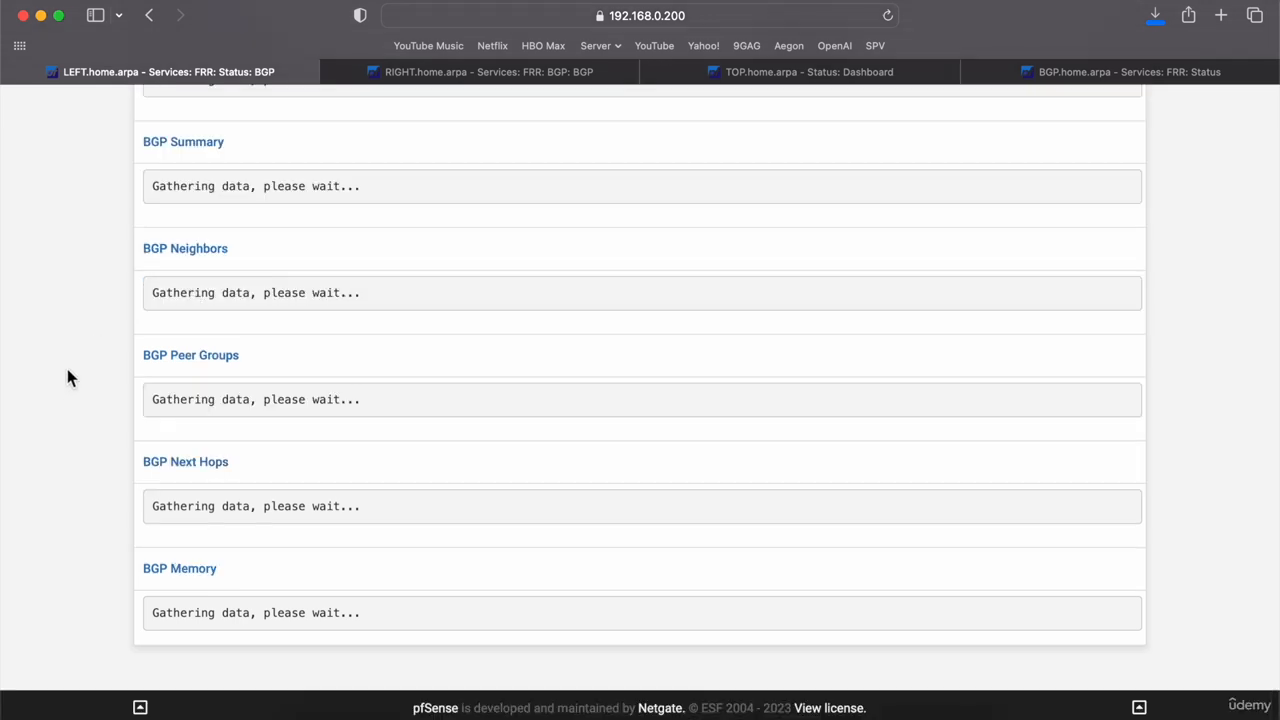
pyautogui.scroll(-3, 67, 378)
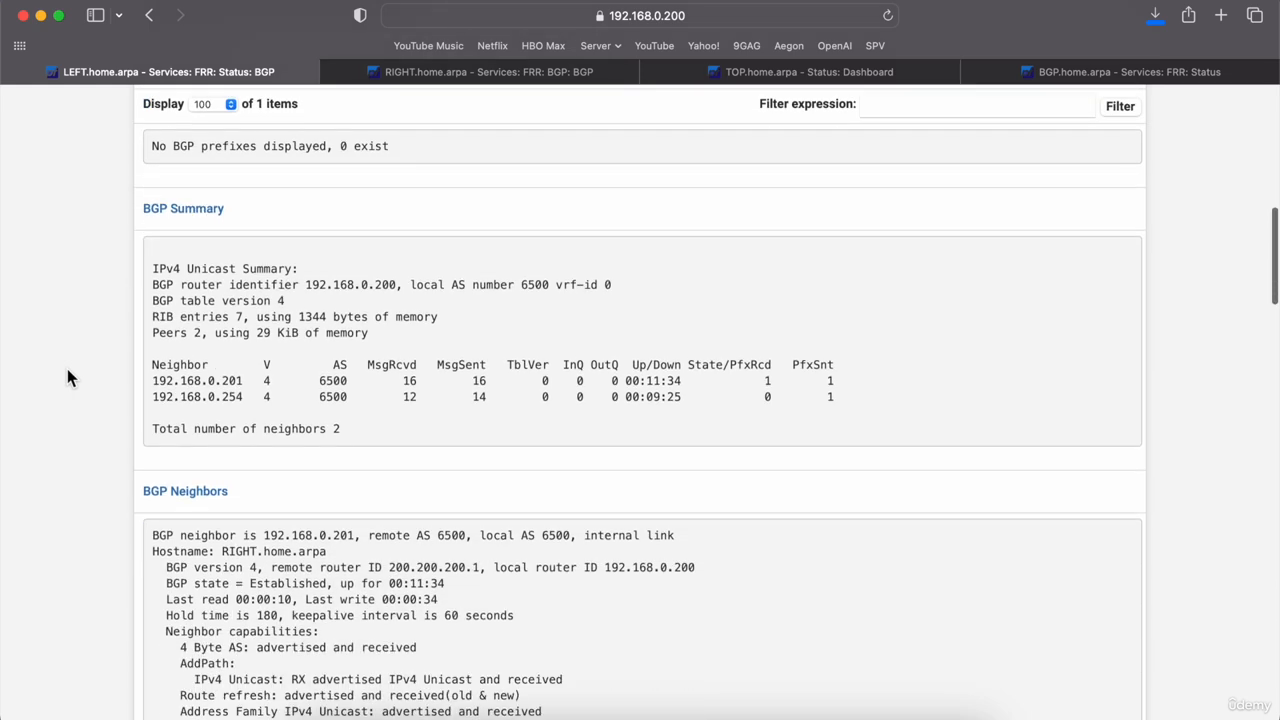
pyautogui.doubleClick(830, 381)
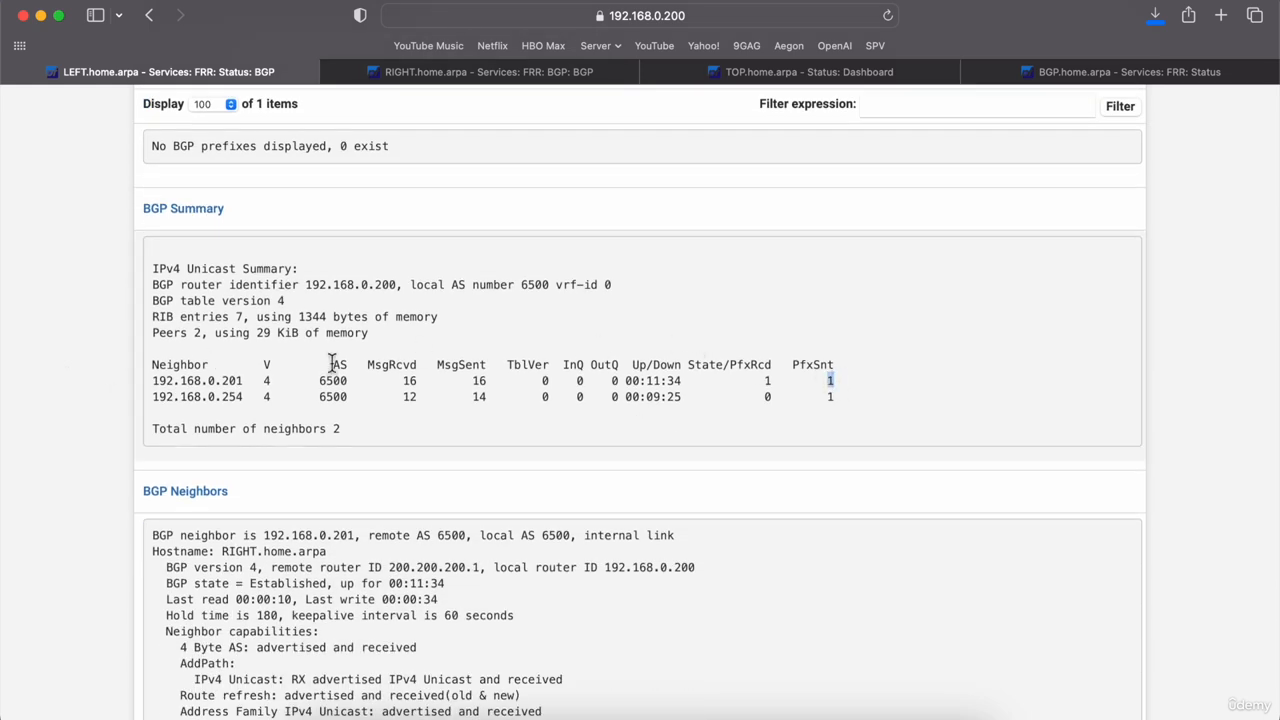
pyautogui.moveTo(245, 381); pyautogui.dragTo(151, 381)
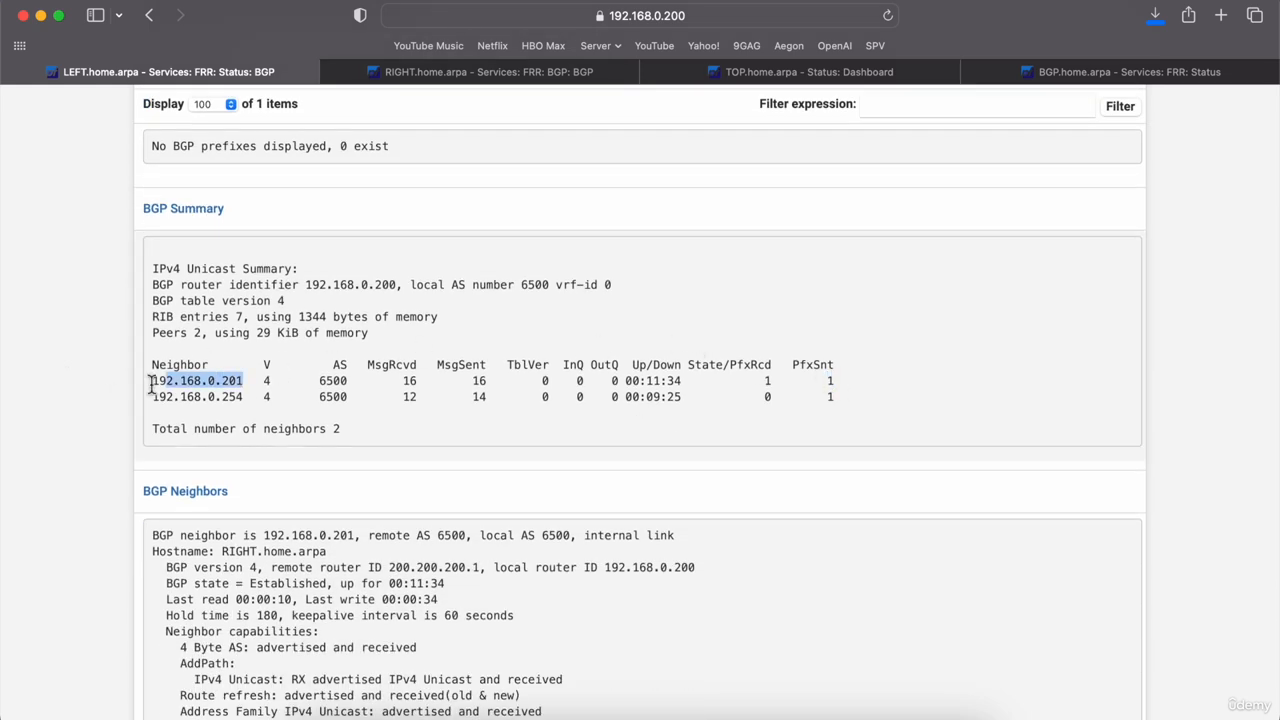
pyautogui.click(871, 364)
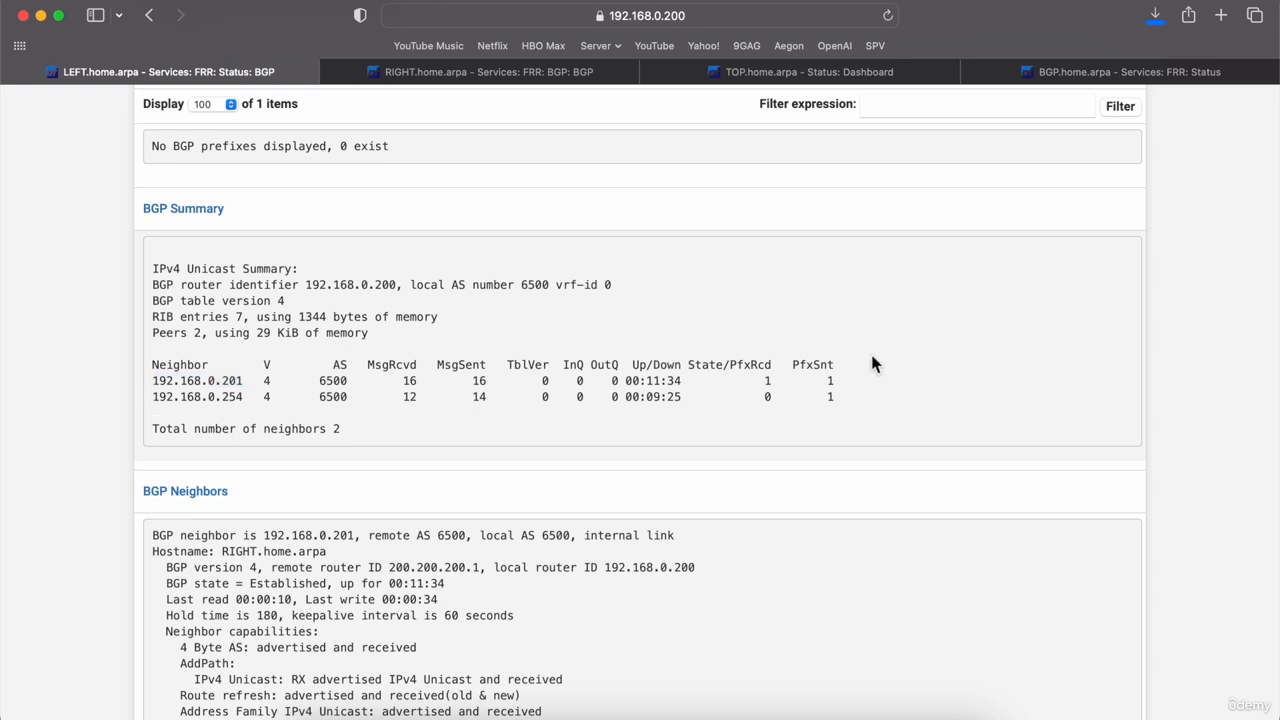
pyautogui.doubleClick(831, 396)
pyautogui.moveTo(245, 396); pyautogui.dragTo(158, 403)
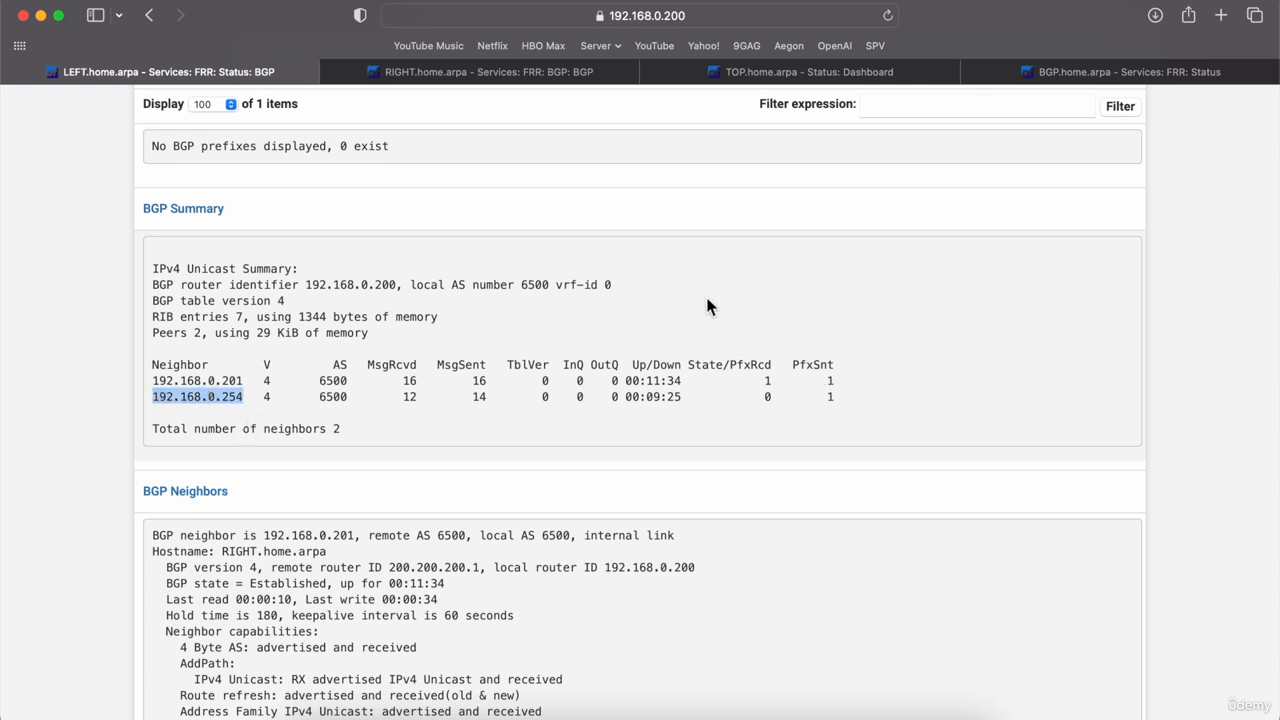
# Step: Reload the BGP router's FRR status page to fetch current routes
pyautogui.click(1104, 68)
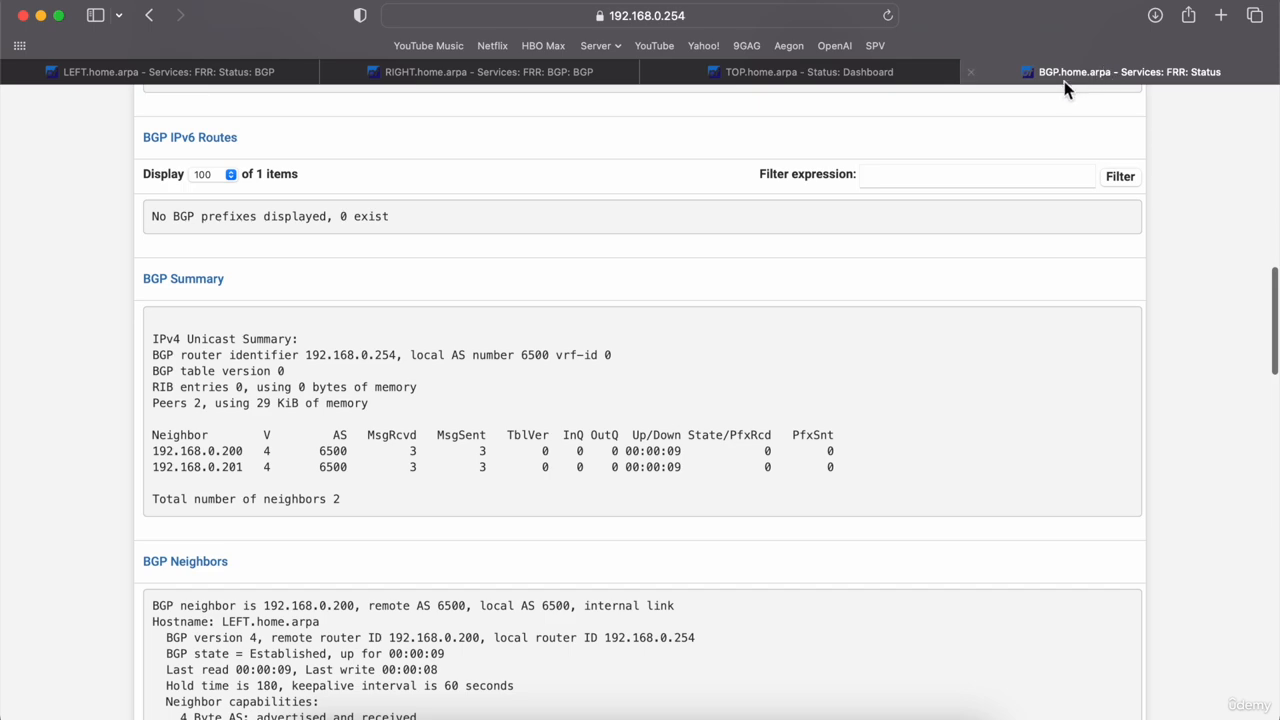
pyautogui.scroll(-1, 890, 217)
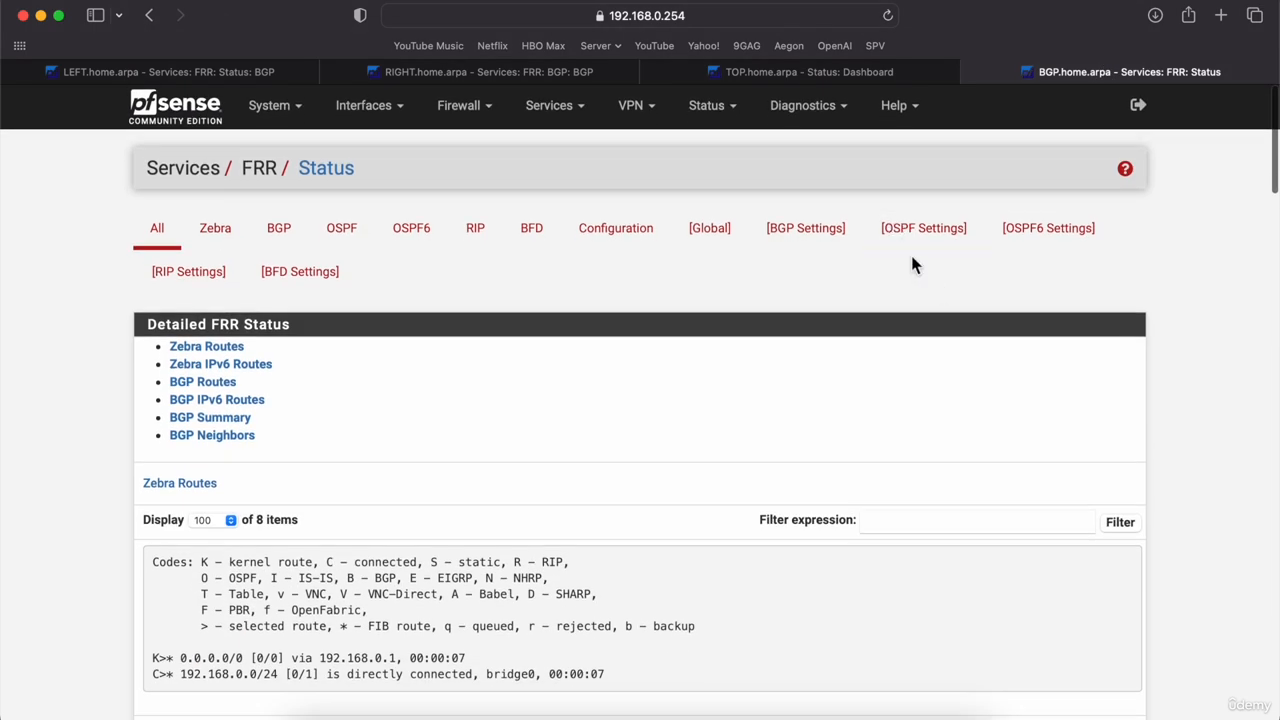
pyautogui.click(887, 16)
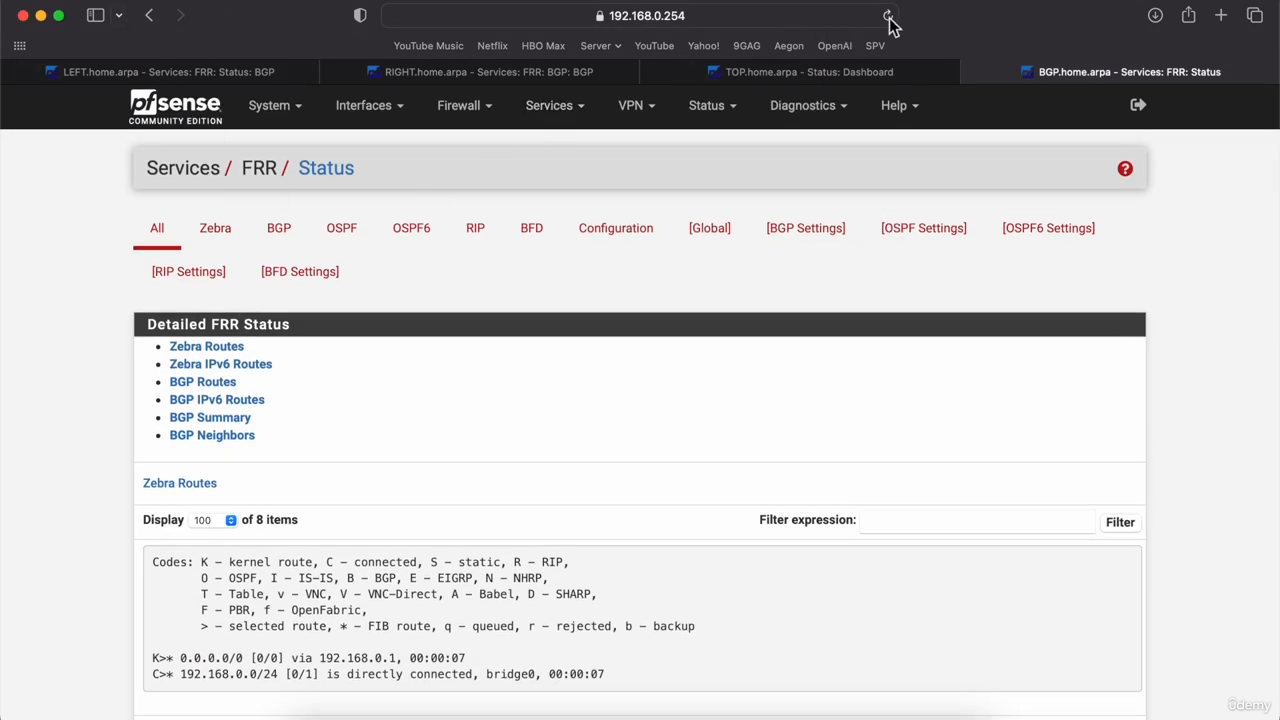
pyautogui.scroll(-5, 69, 546)
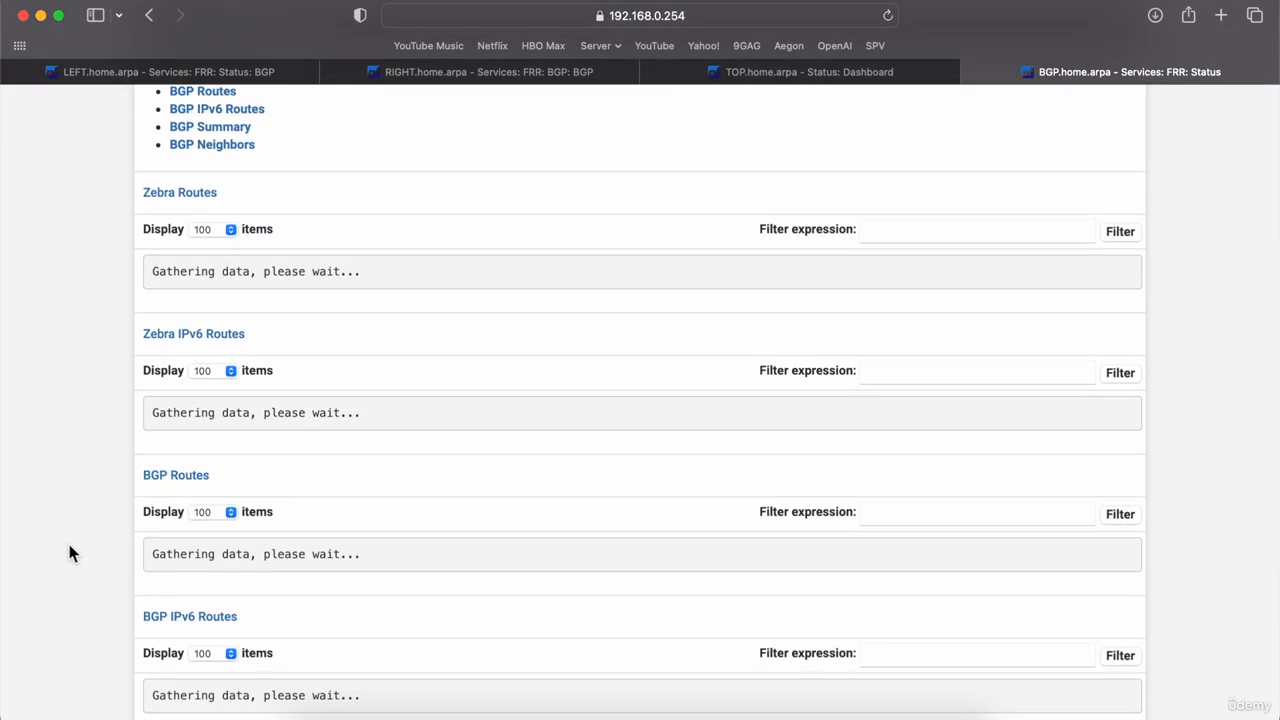
pyautogui.scroll(-2, 69, 544)
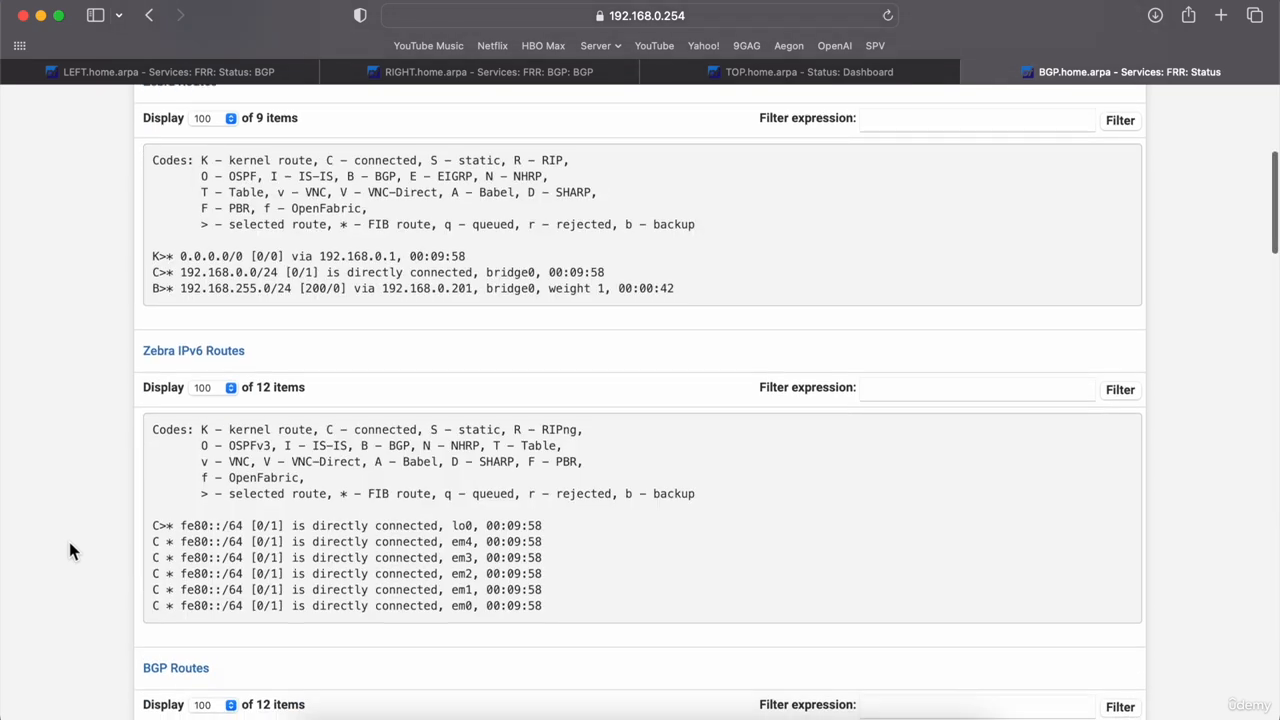
pyautogui.scroll(2, 128, 422)
pyautogui.scroll(1, 128, 430)
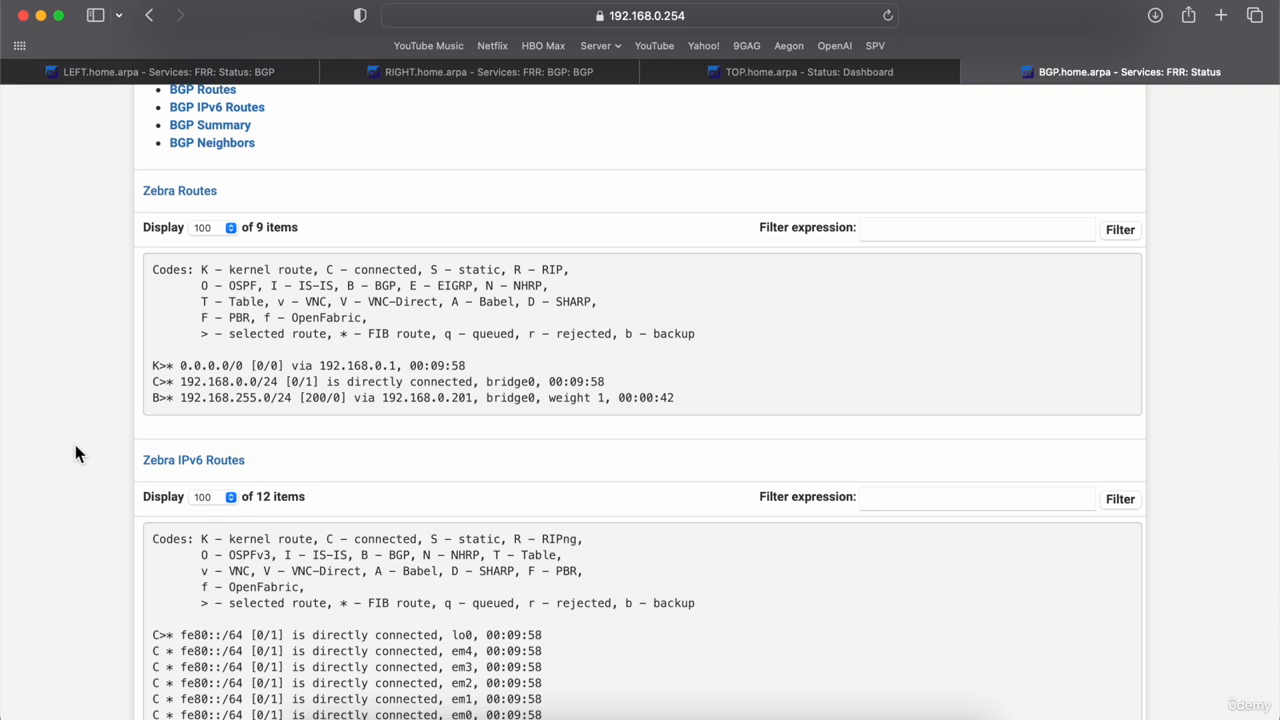
# Step: Highlight 192.168.255.0/24 learned via 192.168.0.201 in BGP Routes, then return to LEFT's BGP status
pyautogui.scroll(-3, 75, 453)
pyautogui.scroll(-5, 75, 453)
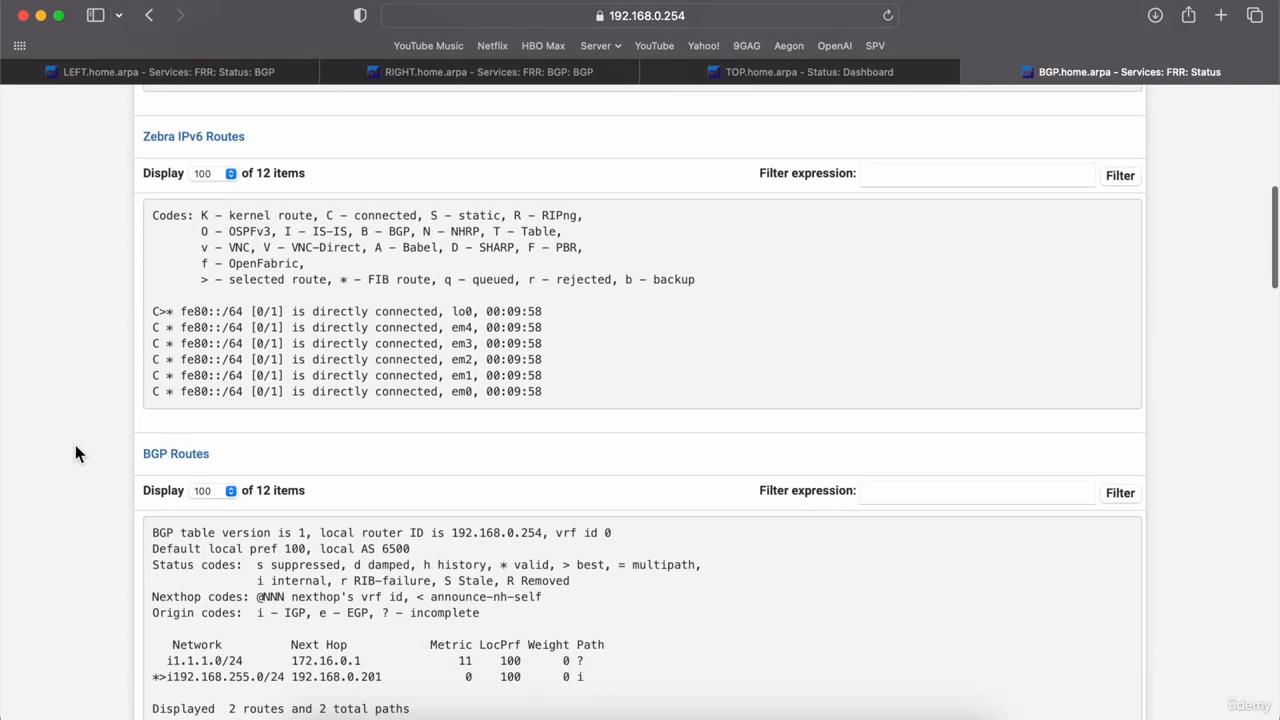
pyautogui.scroll(-4, 75, 453)
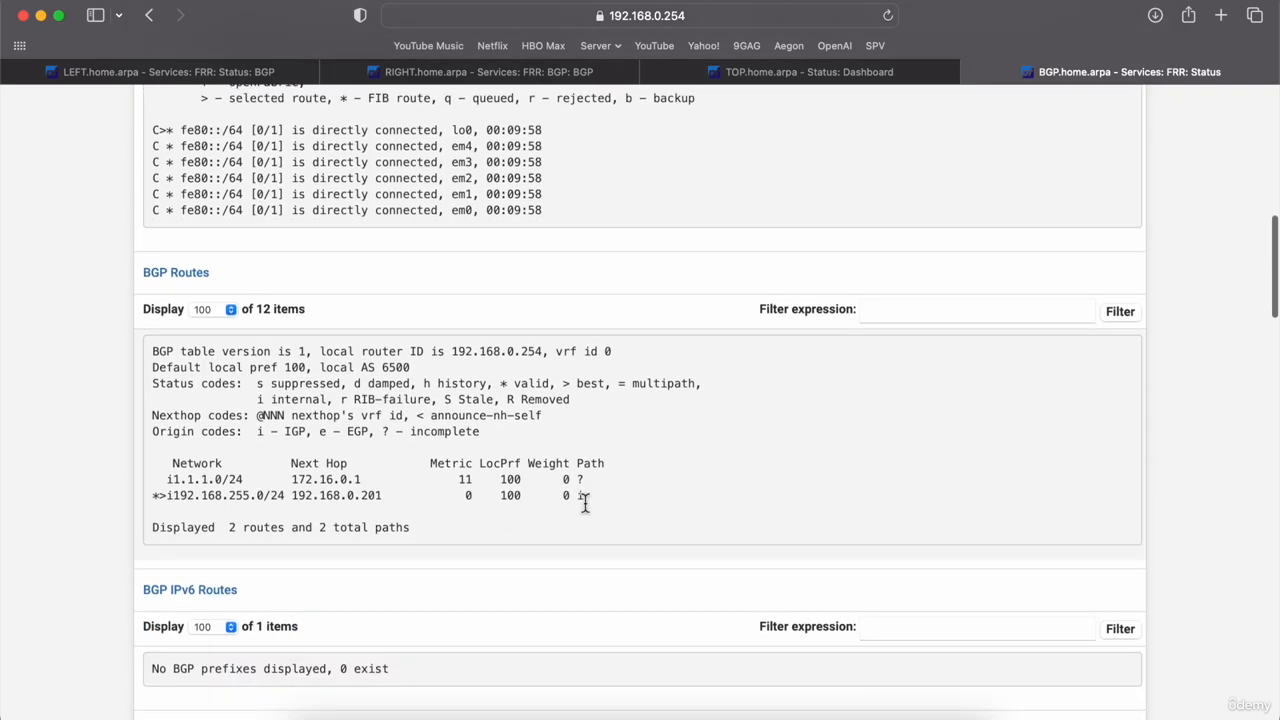
pyautogui.moveTo(559, 503); pyautogui.dragTo(135, 466)
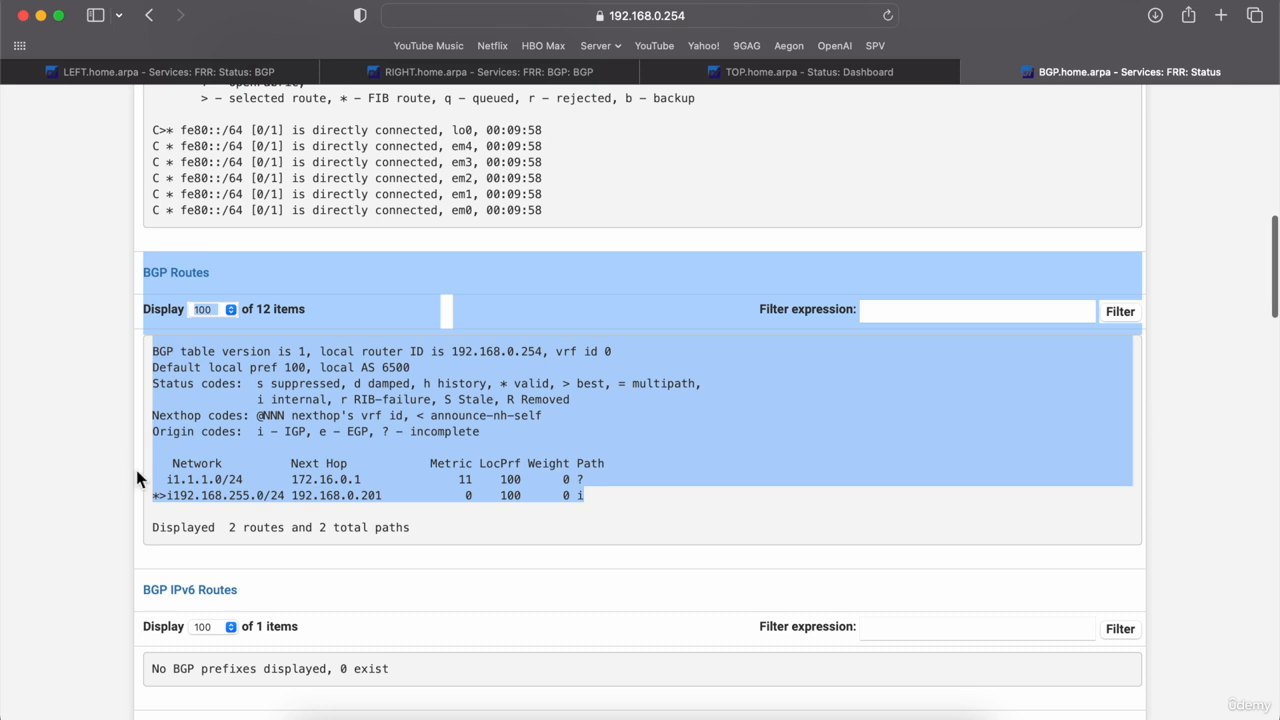
pyautogui.click(501, 473)
pyautogui.moveTo(583, 495); pyautogui.dragTo(160, 468)
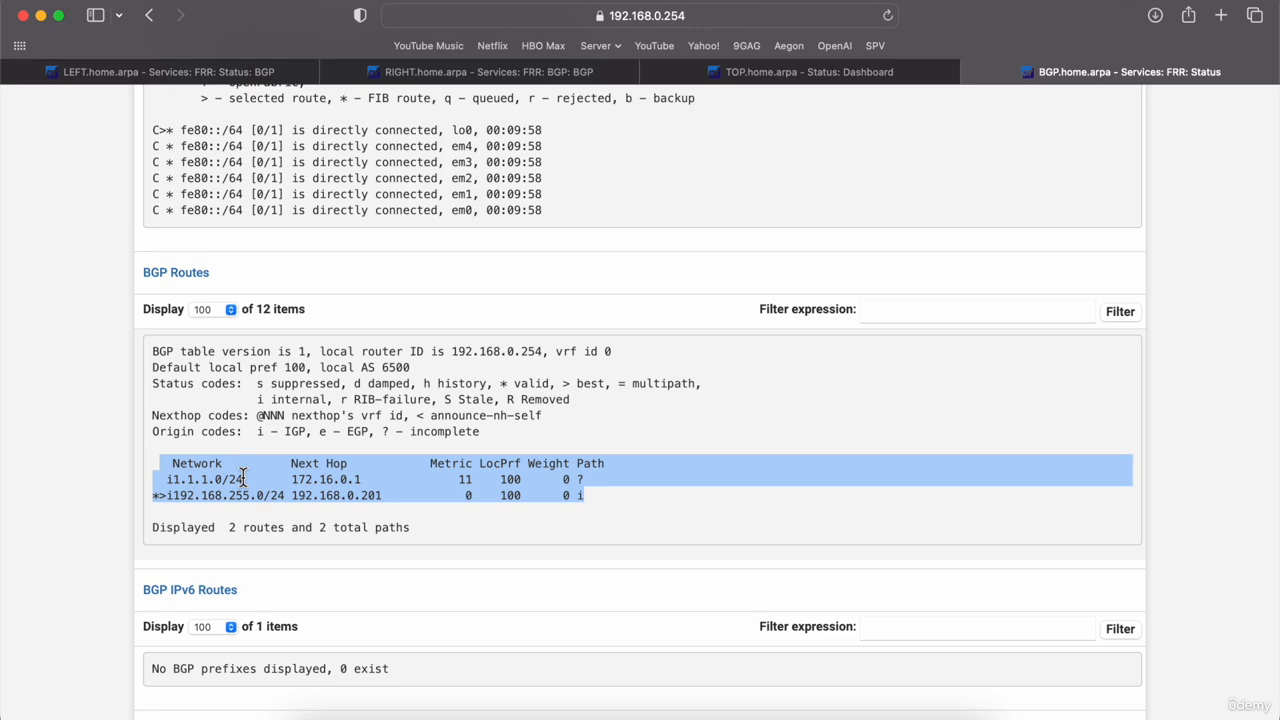
pyautogui.click(215, 78)
pyautogui.scroll(10, 715, 222)
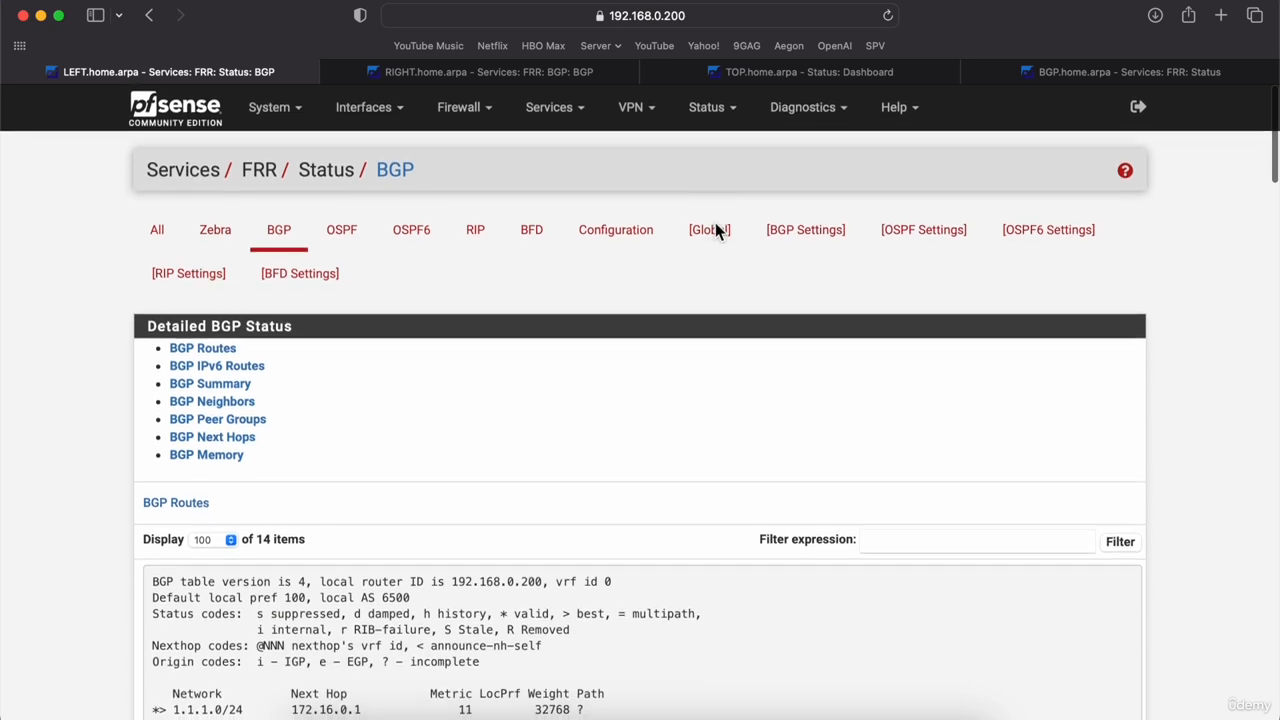
# Step: Open LEFT's Diagnostics > Ping page and enter the host address 192.168.255.2
pyautogui.click(802, 107)
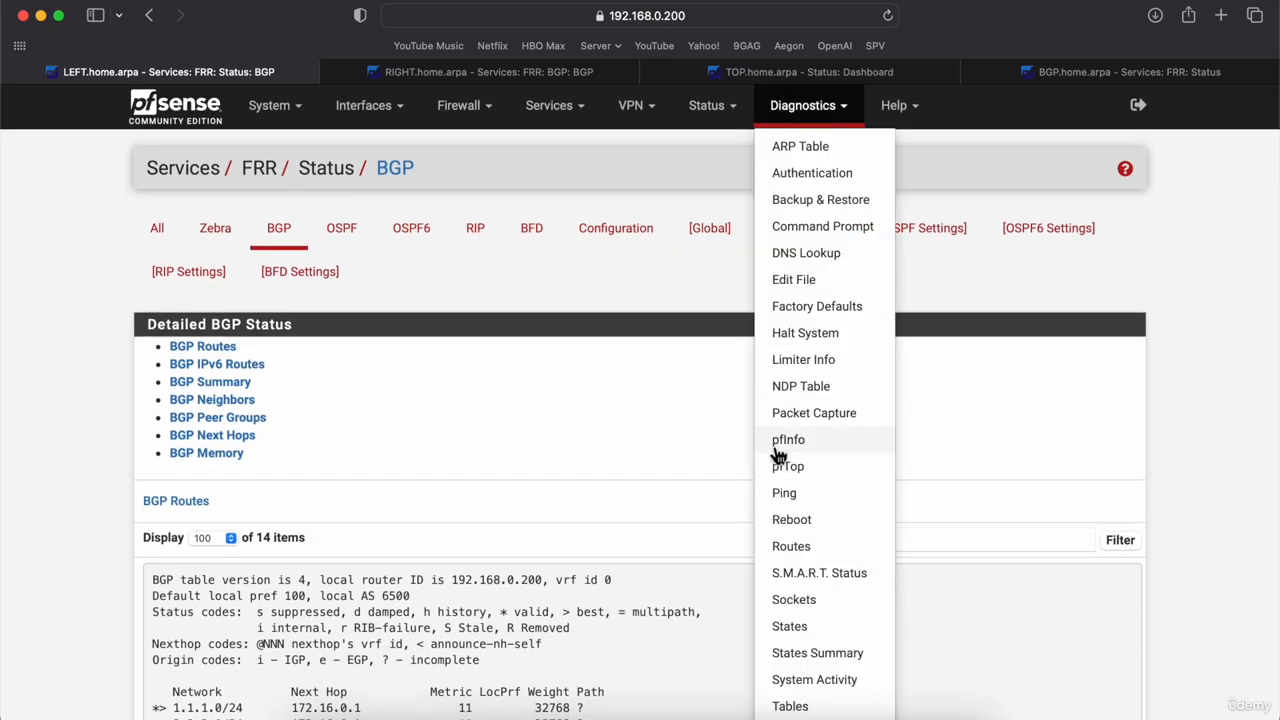
pyautogui.click(787, 492)
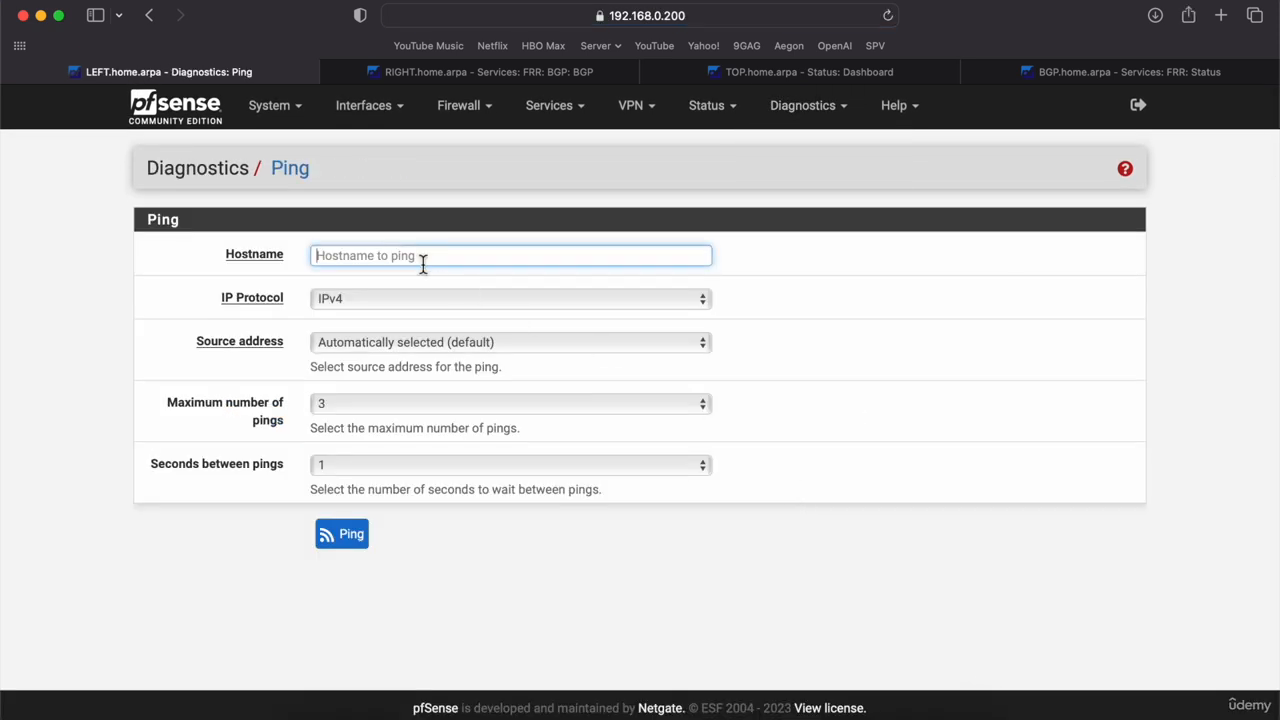
pyautogui.write('192.168.255.1')
pyautogui.press('BackSpace')
# Step: Complete the ping host 192.168.255.2, then open the VLAN1 client's console in GNS3
pyautogui.write('2')
pyautogui.click(616, 712)
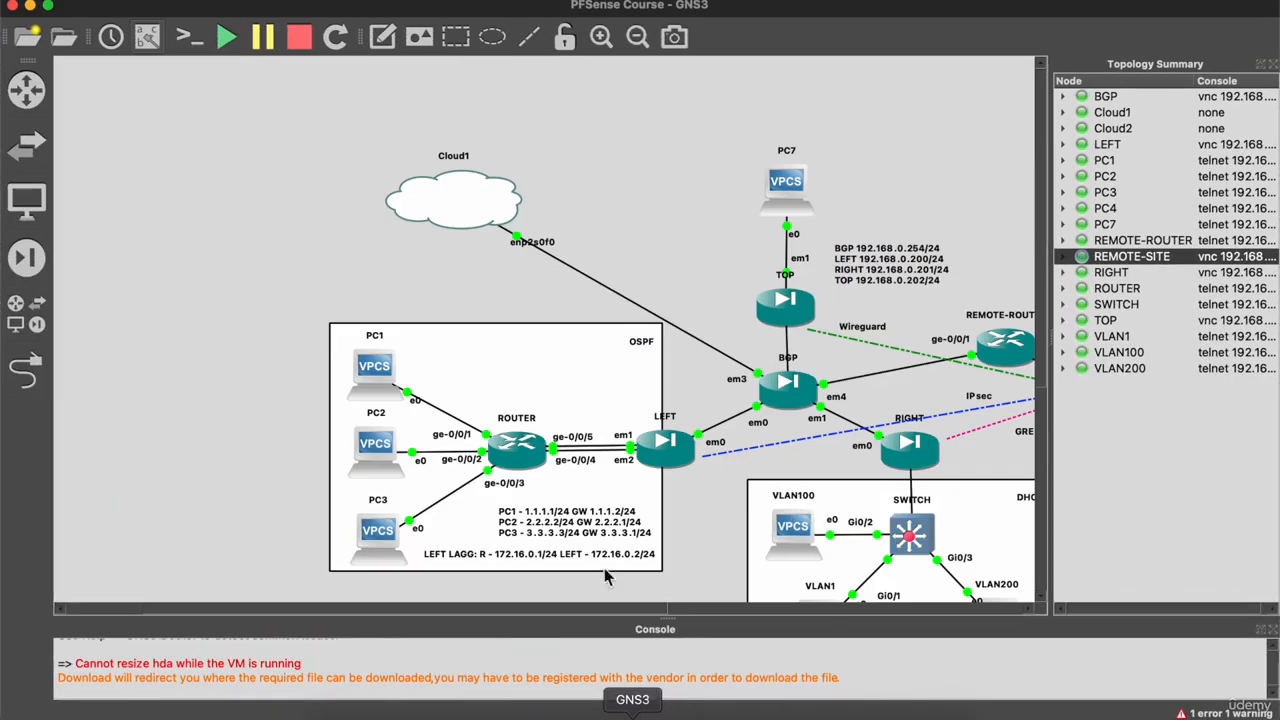
pyautogui.scroll(4, 776, 516)
pyautogui.hscroll(4, 776, 516)
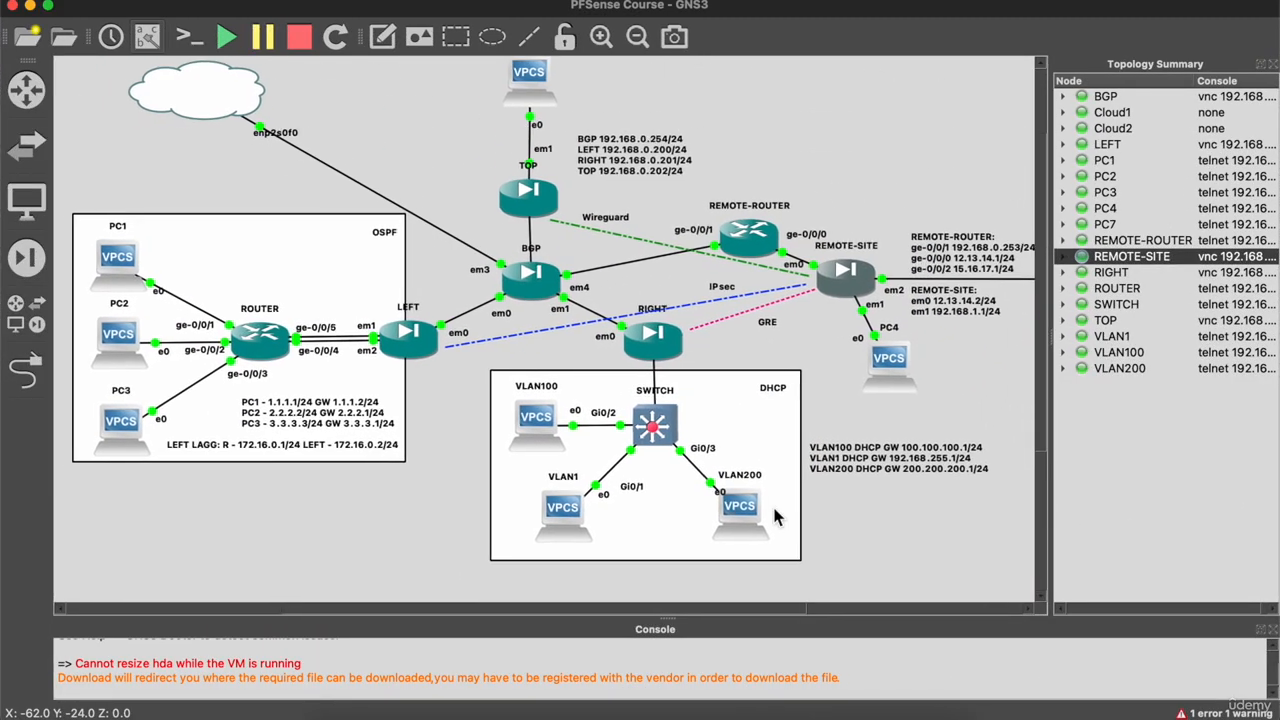
pyautogui.doubleClick(567, 508)
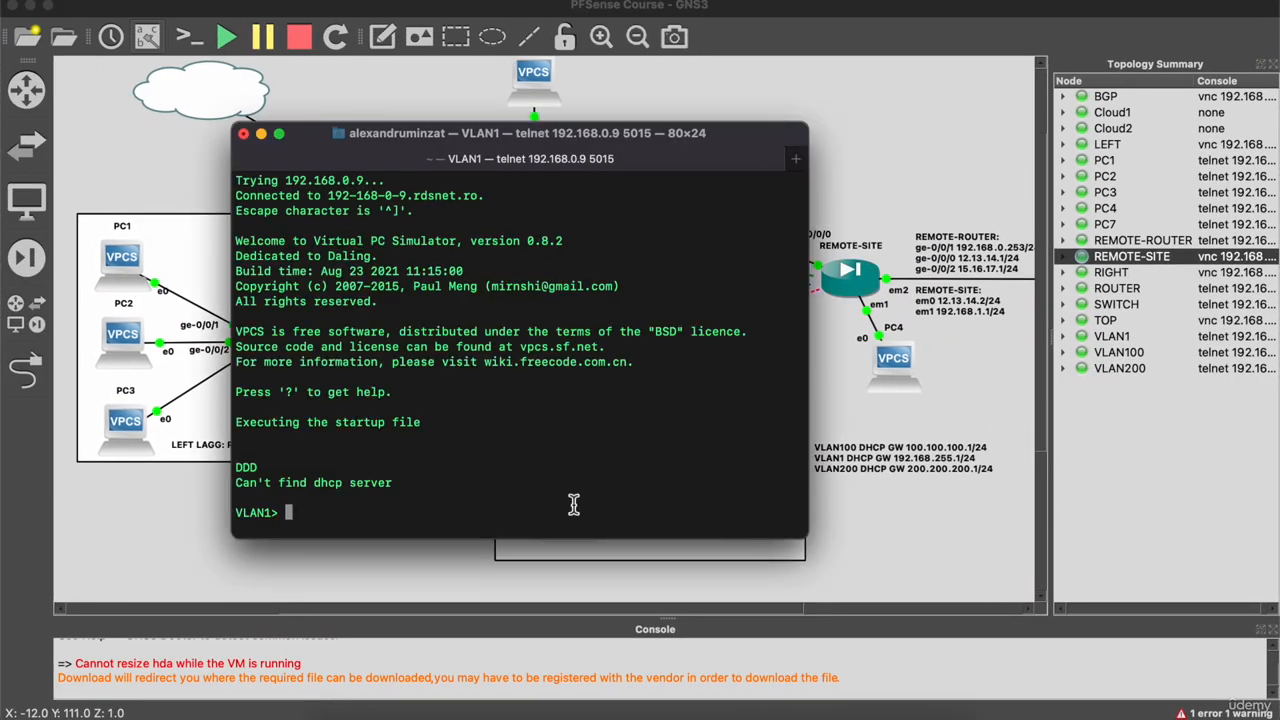
# Step: Run 'show ip' and 'ip dhcp' so the client leases 192.168.255.10/24 via 192.168.255.1
pyautogui.write('show ip')
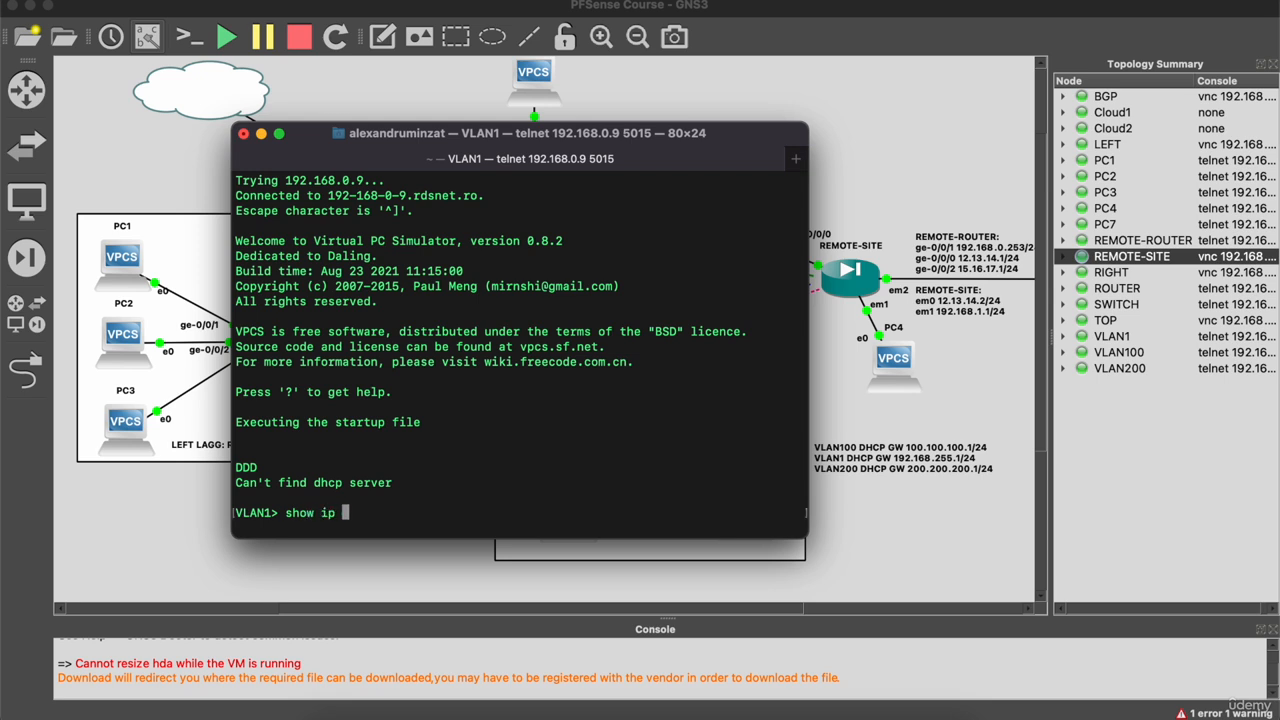
pyautogui.press('Return')
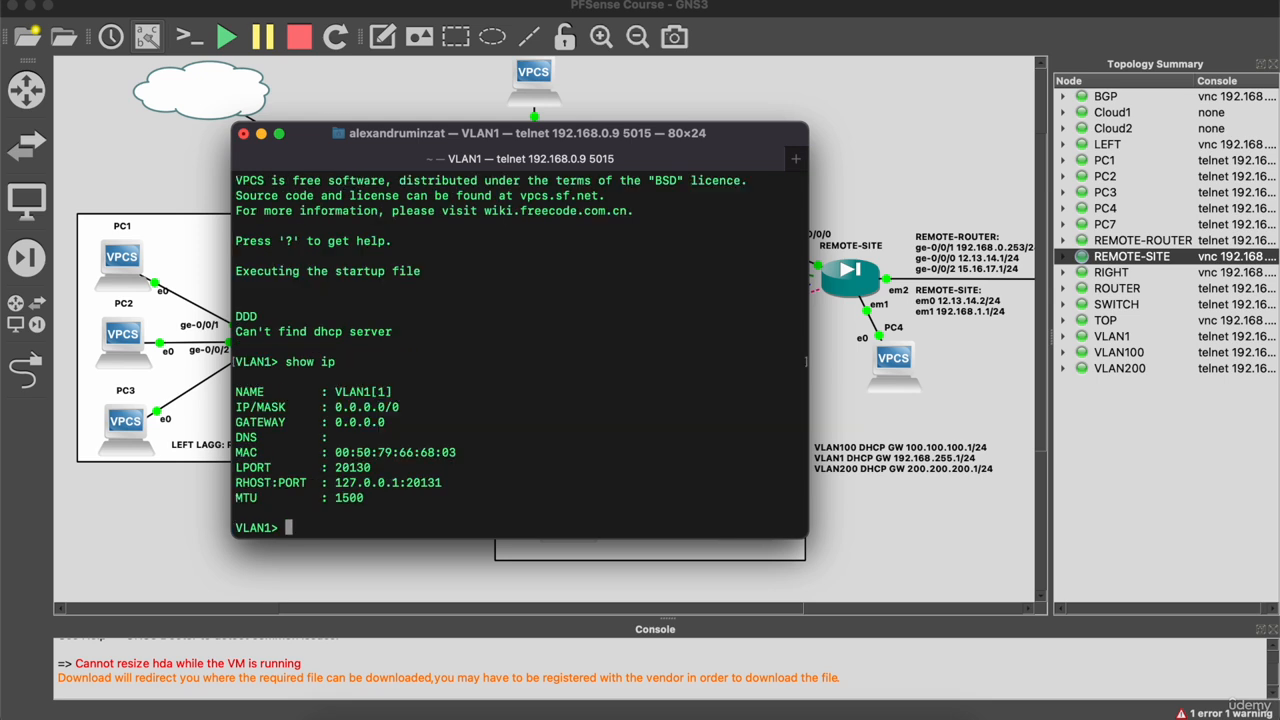
pyautogui.write('ip dhcp')
pyautogui.press('Return')
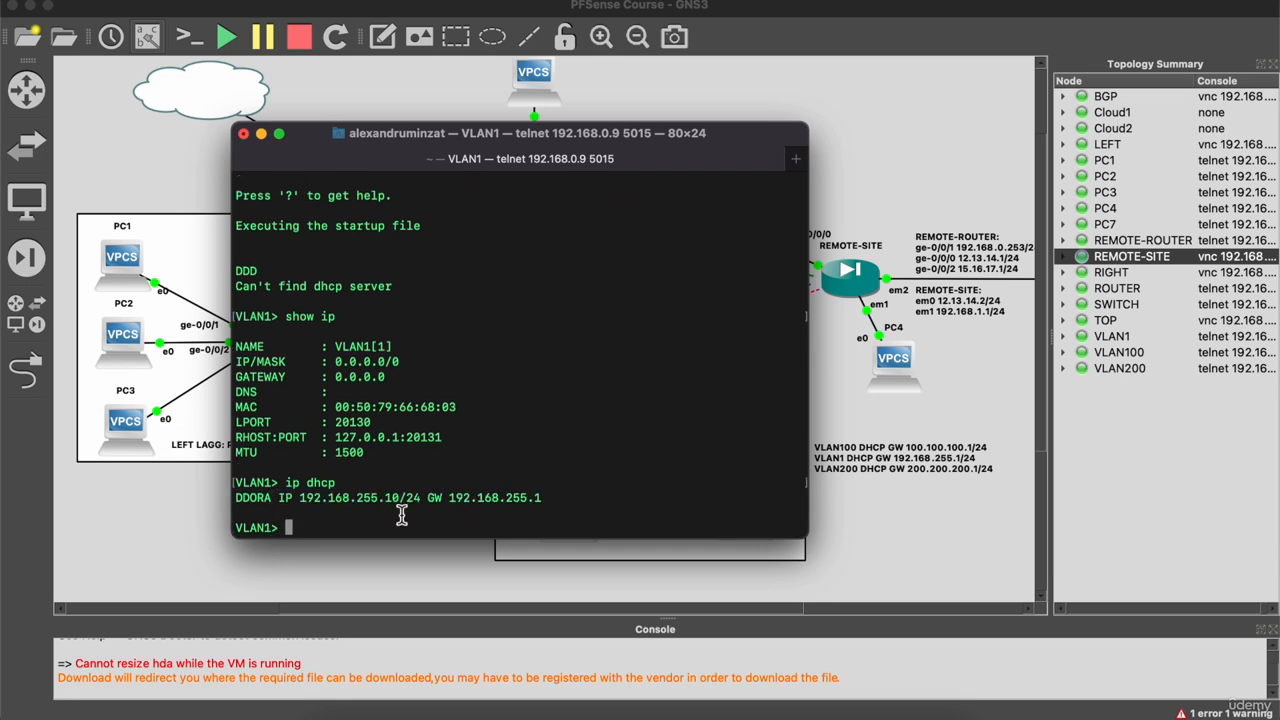
# Step: Ping 192.168.255.10 from LEFT and confirm 3 of 3 replies with 0% loss
pyautogui.click(349, 716)
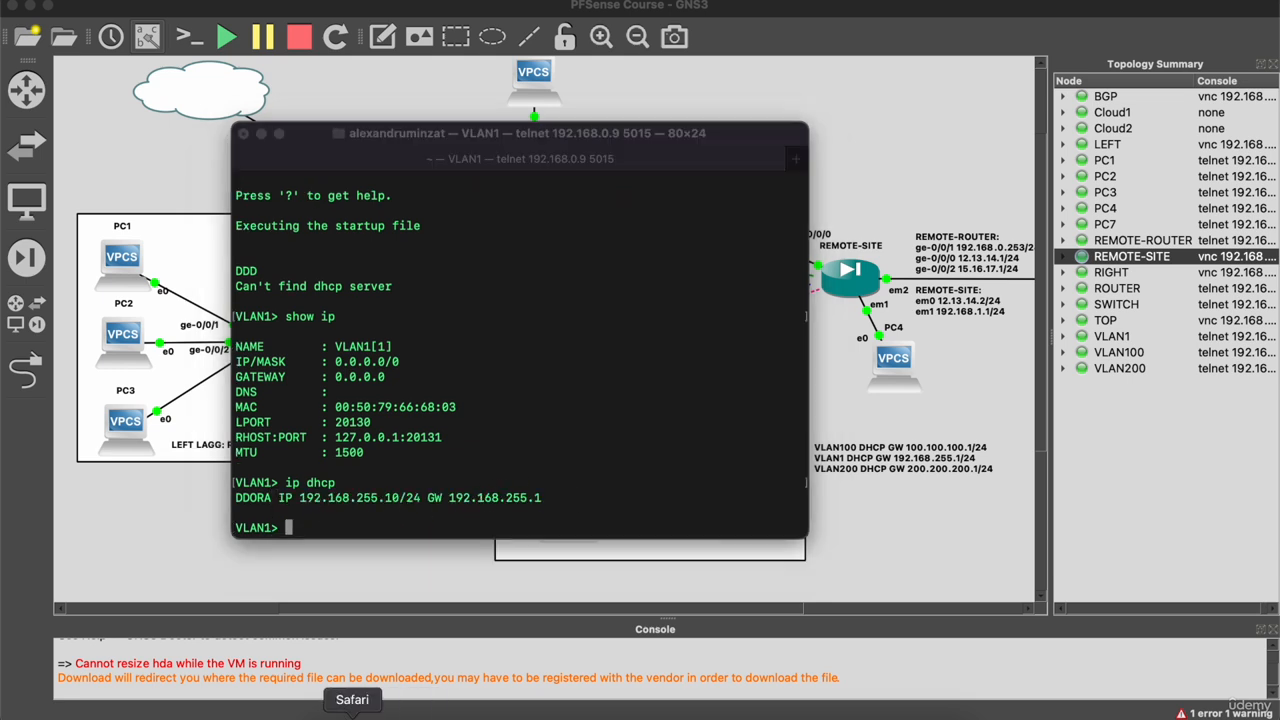
pyautogui.click(429, 260)
pyautogui.press('BackSpace')
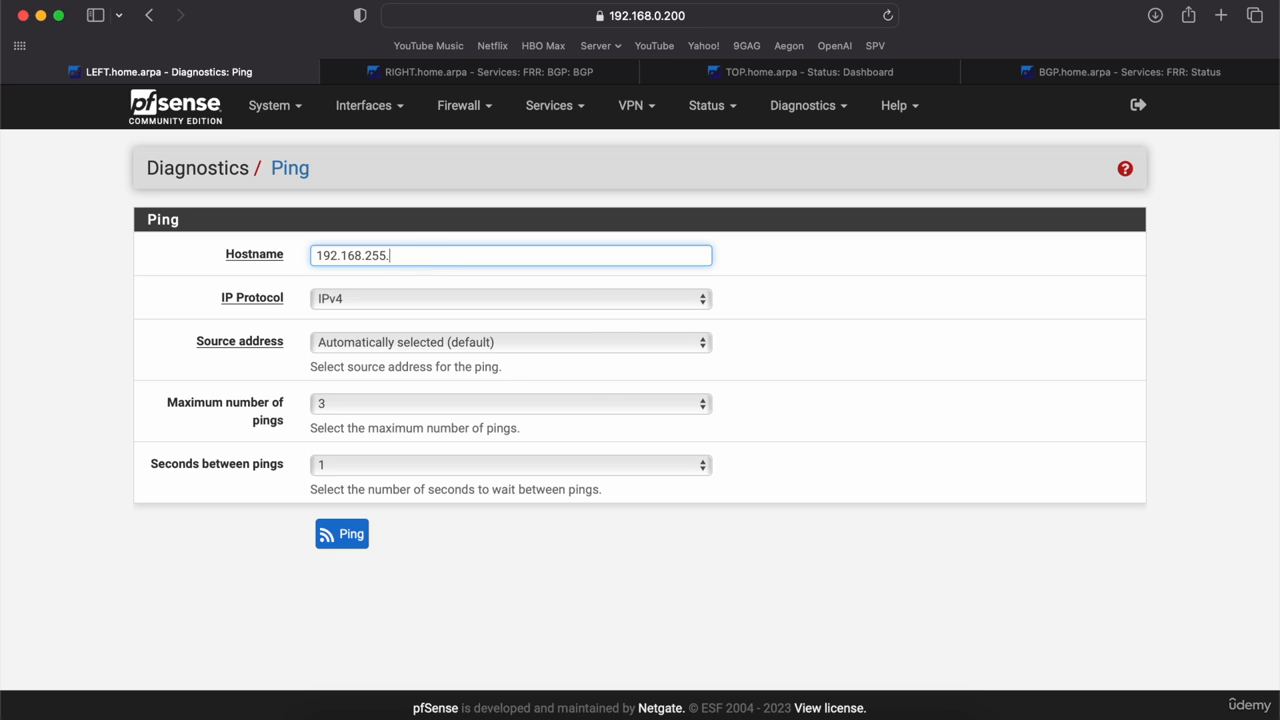
pyautogui.write('10')
pyautogui.click(367, 546)
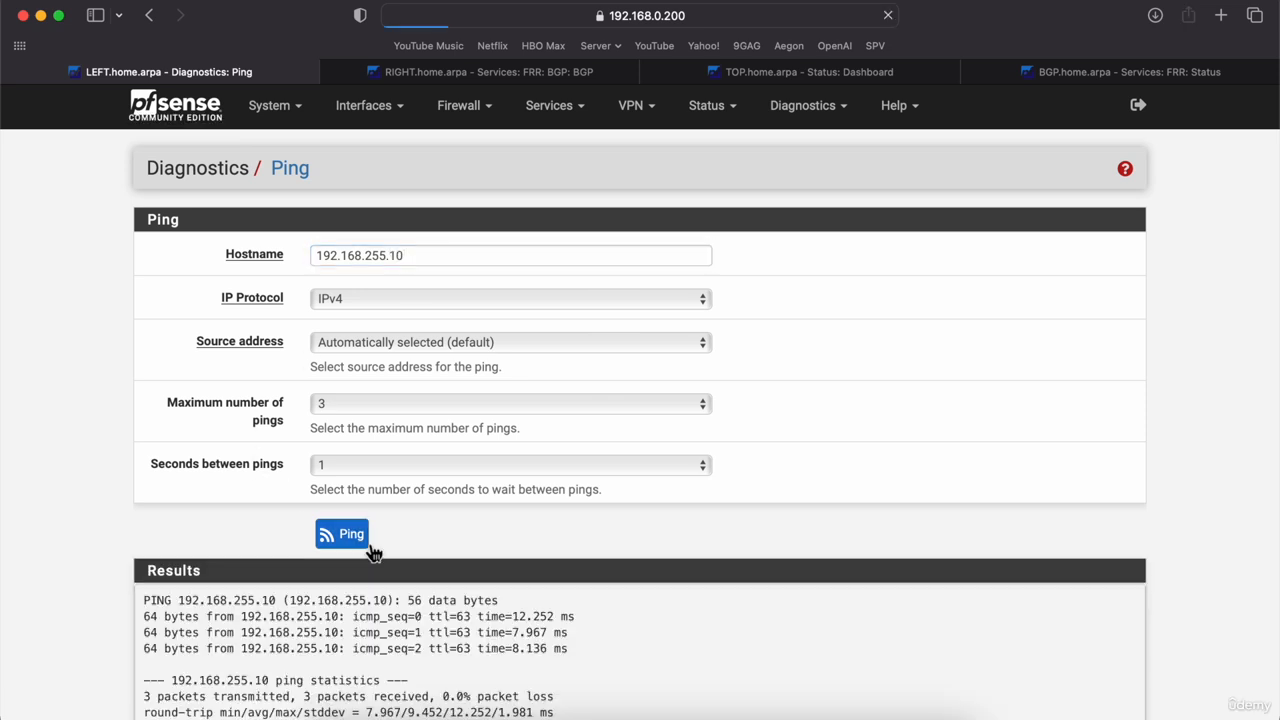
pyautogui.scroll(-2, 372, 553)
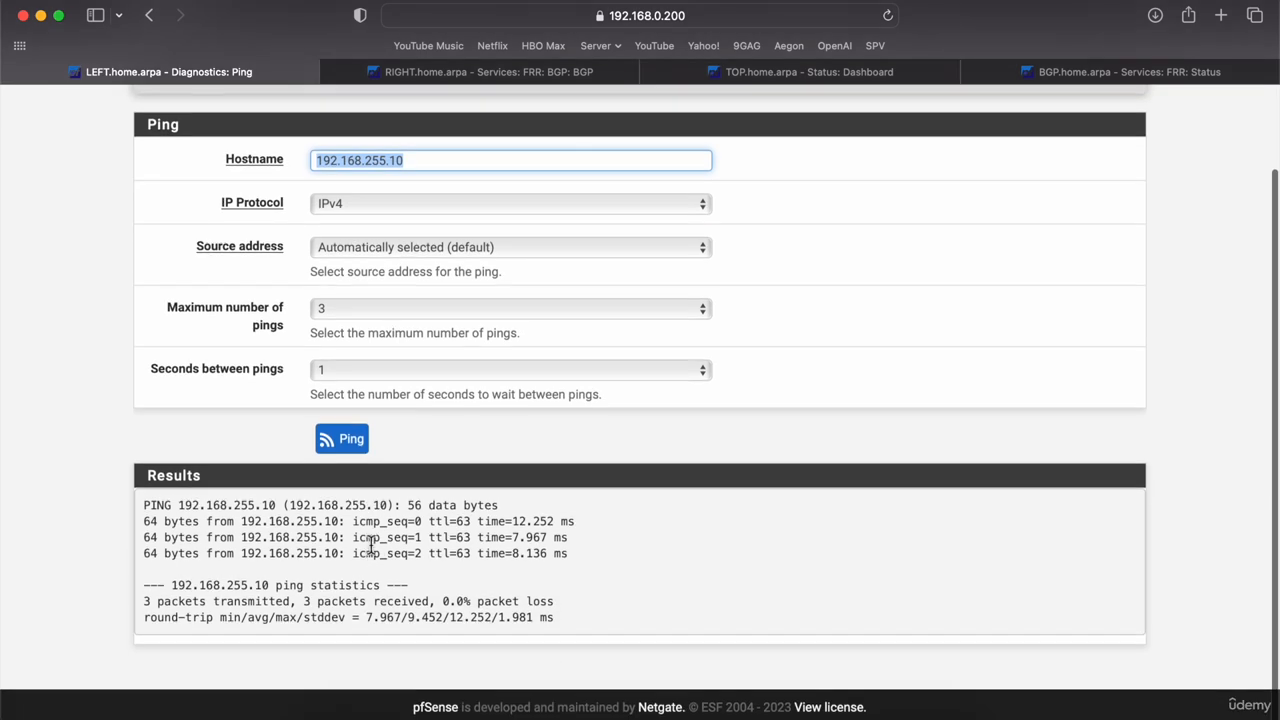
pyautogui.moveTo(589, 560); pyautogui.dragTo(63, 492)
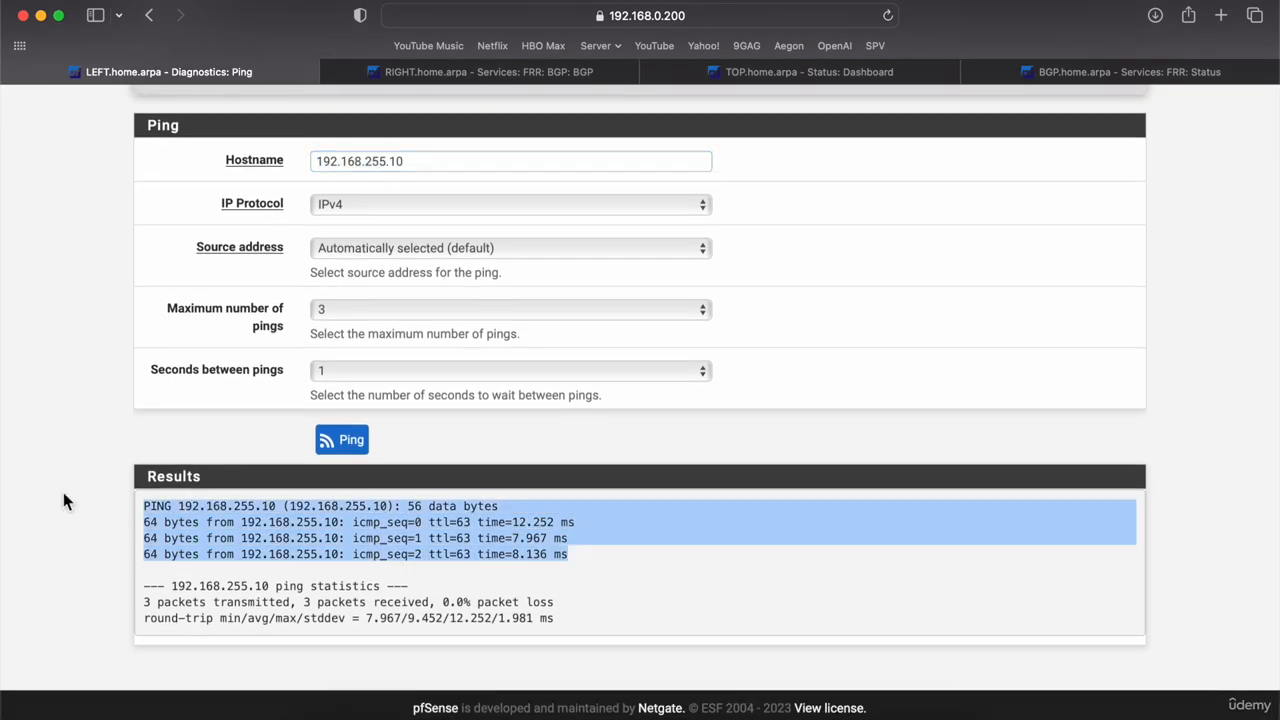
pyautogui.click(63, 492)
pyautogui.scroll(3, 63, 492)
pyautogui.scroll(-1, 63, 492)
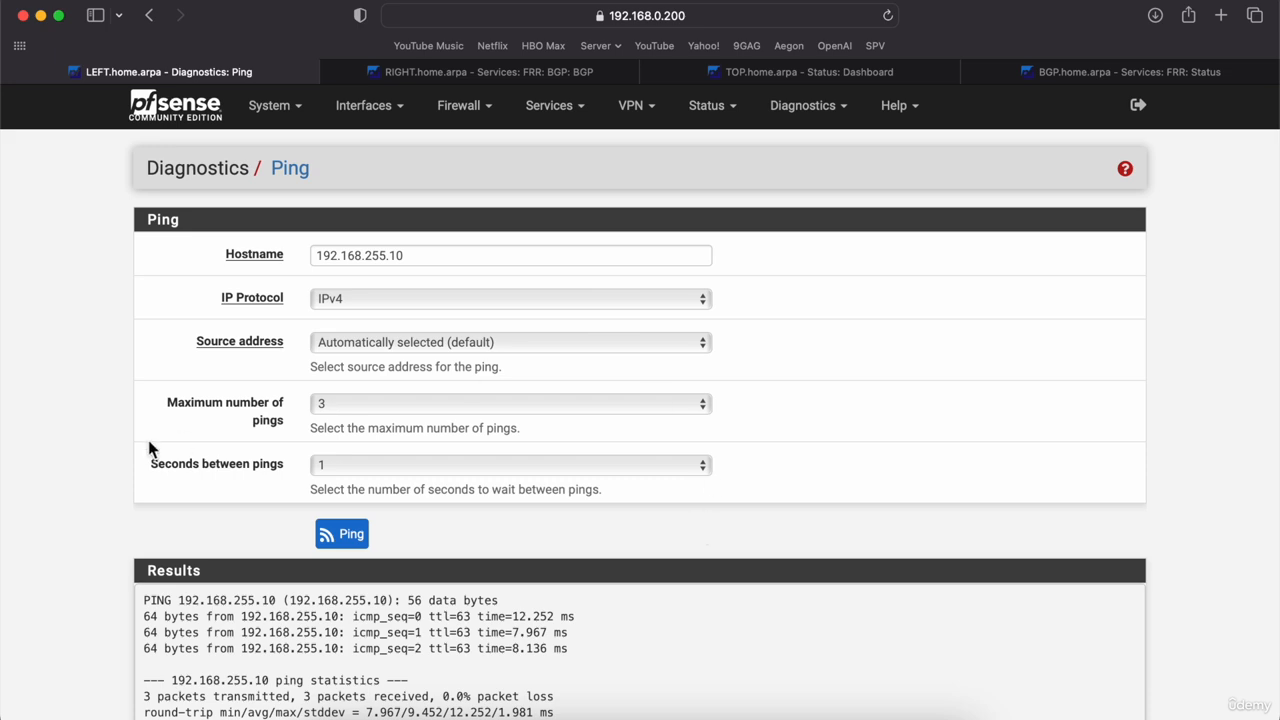
pyautogui.scroll(-2, 74, 451)
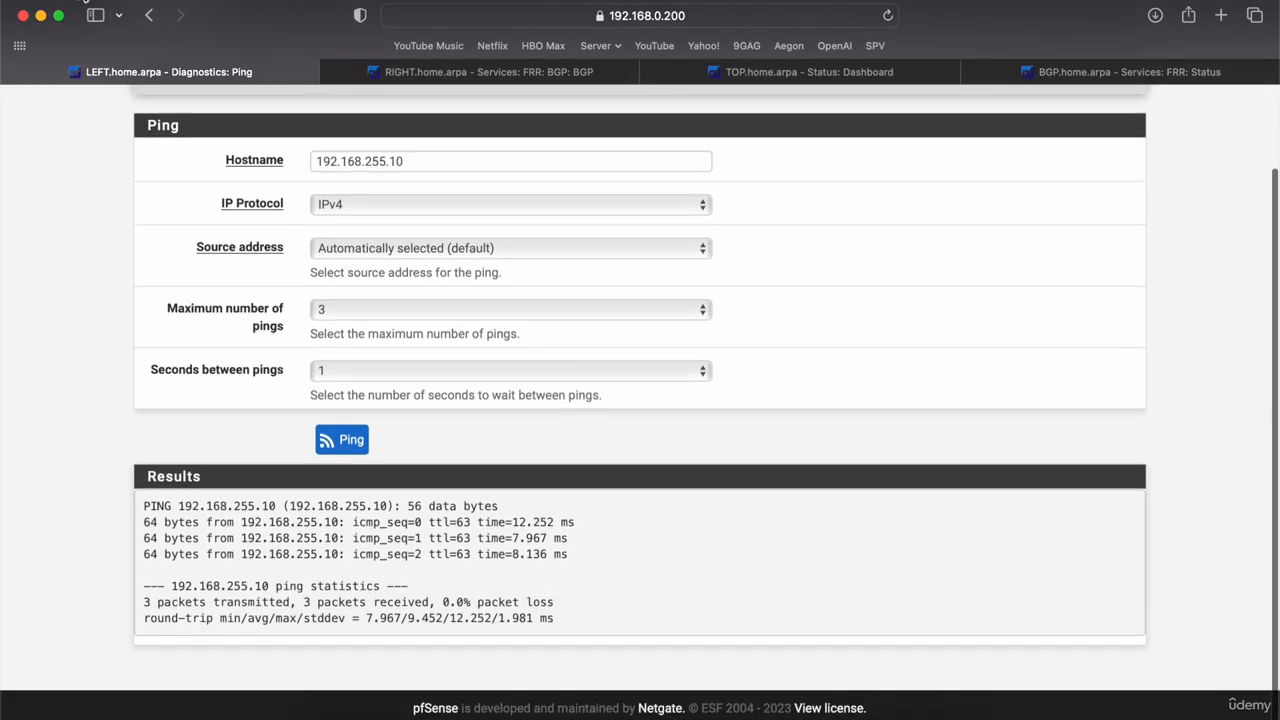
# Step: Close and terminate the VLAN1 client's console, then return to LEFT's ping page
pyautogui.click(41, 16)
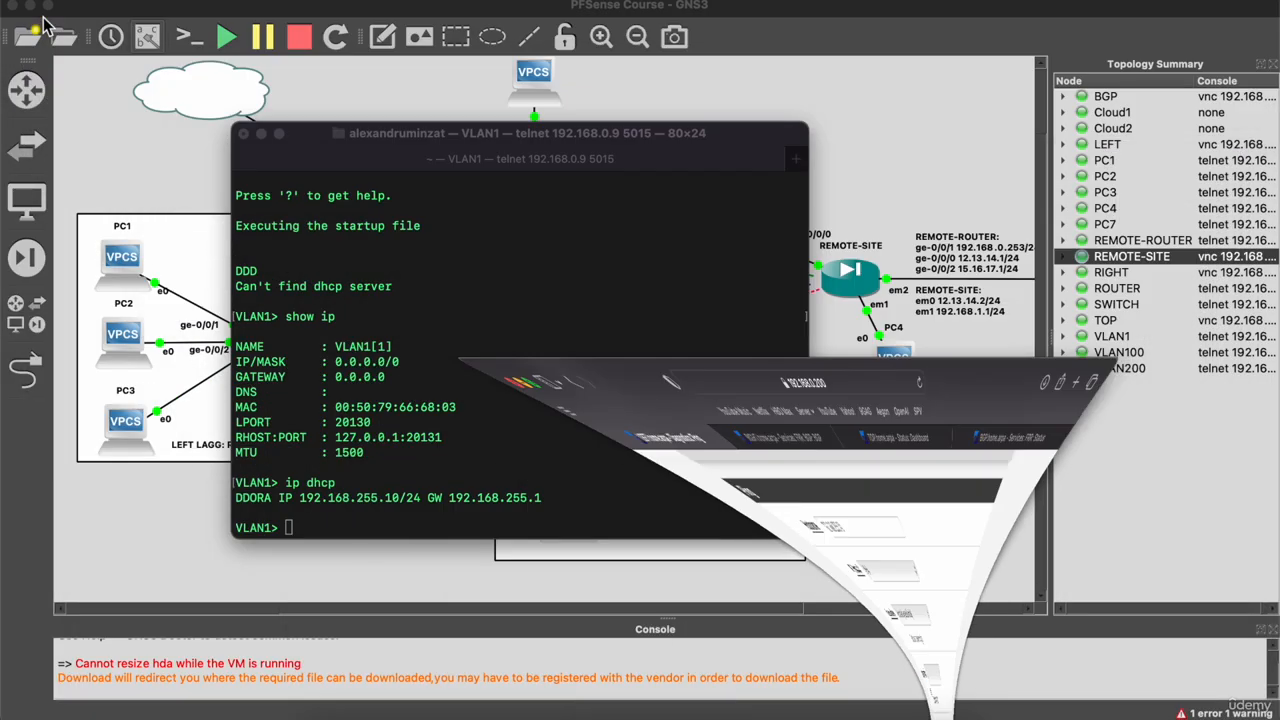
pyautogui.click(246, 136)
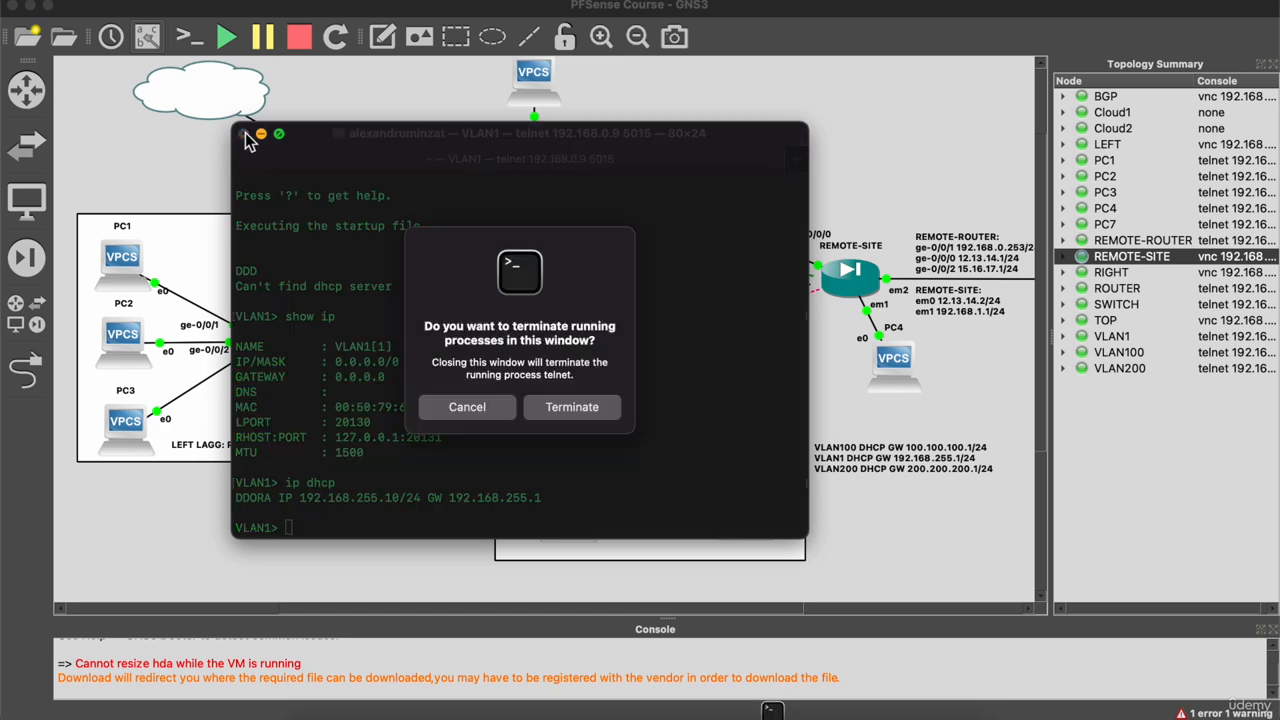
pyautogui.click(538, 408)
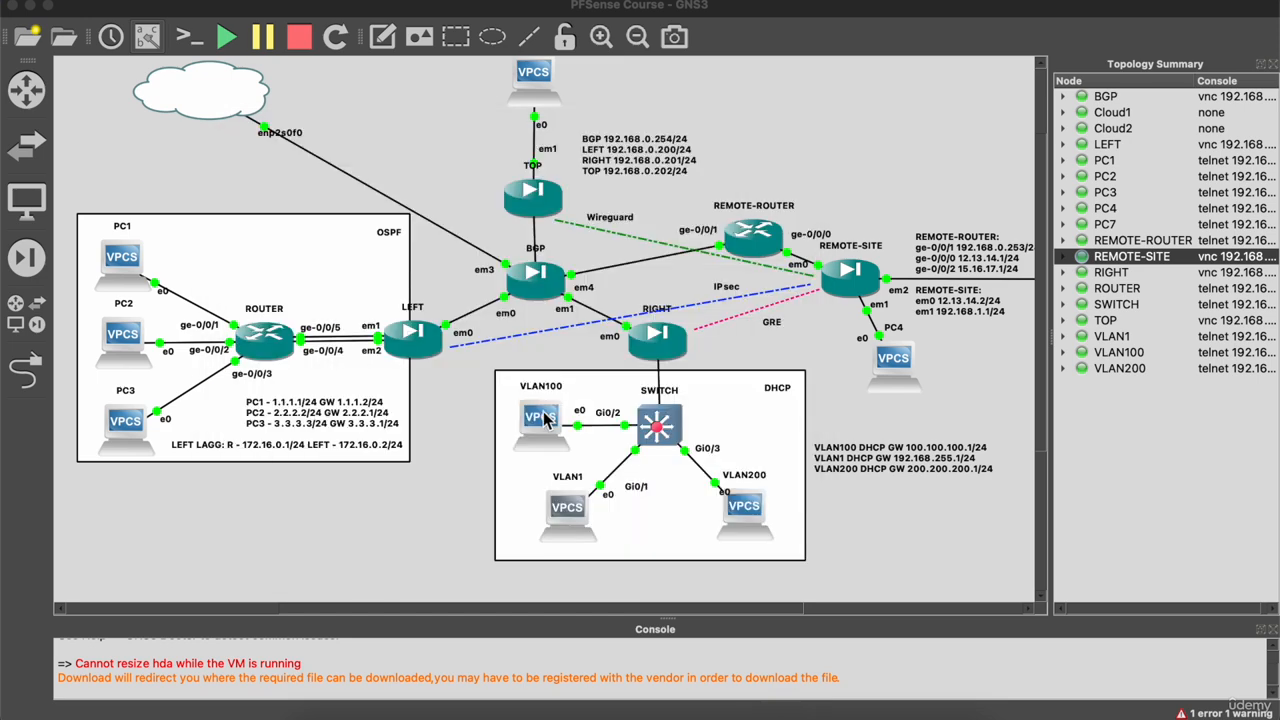
pyautogui.click(332, 714)
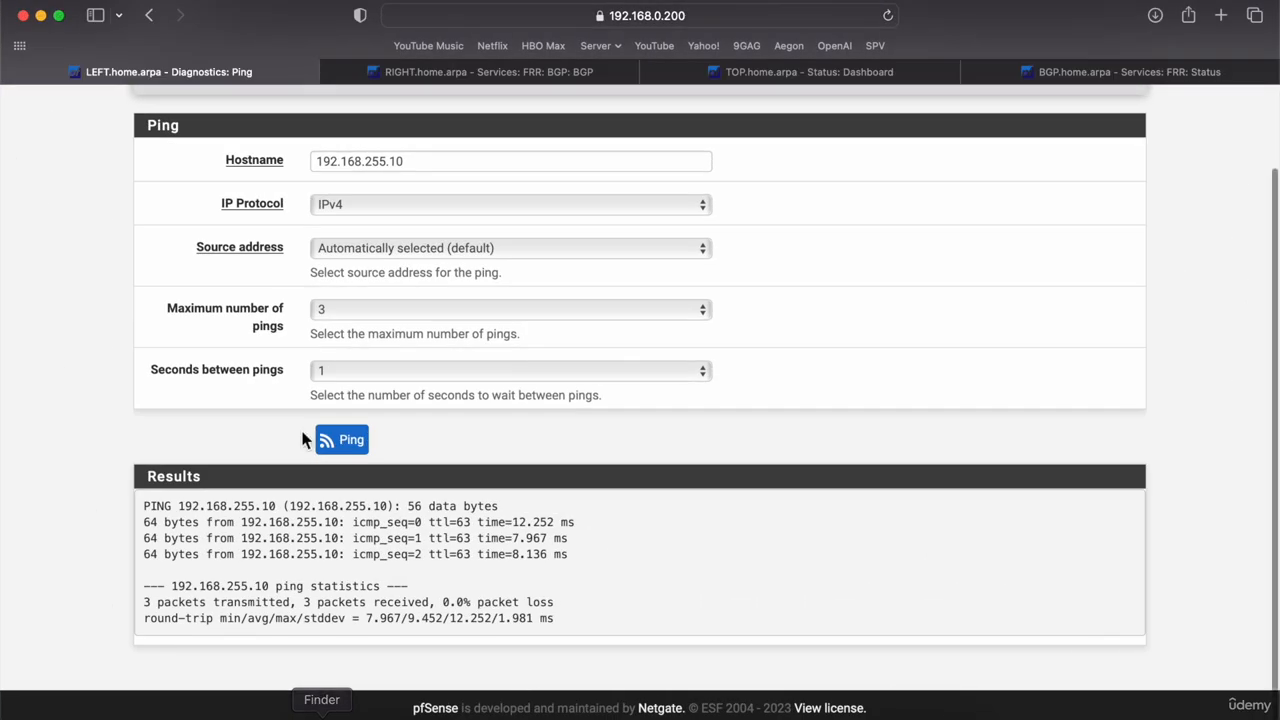
# Step: Check FRR BGP Network Distribution: OSPF redistributed as IPv4, Redistribute Local left at No
pyautogui.scroll(3, 442, 258)
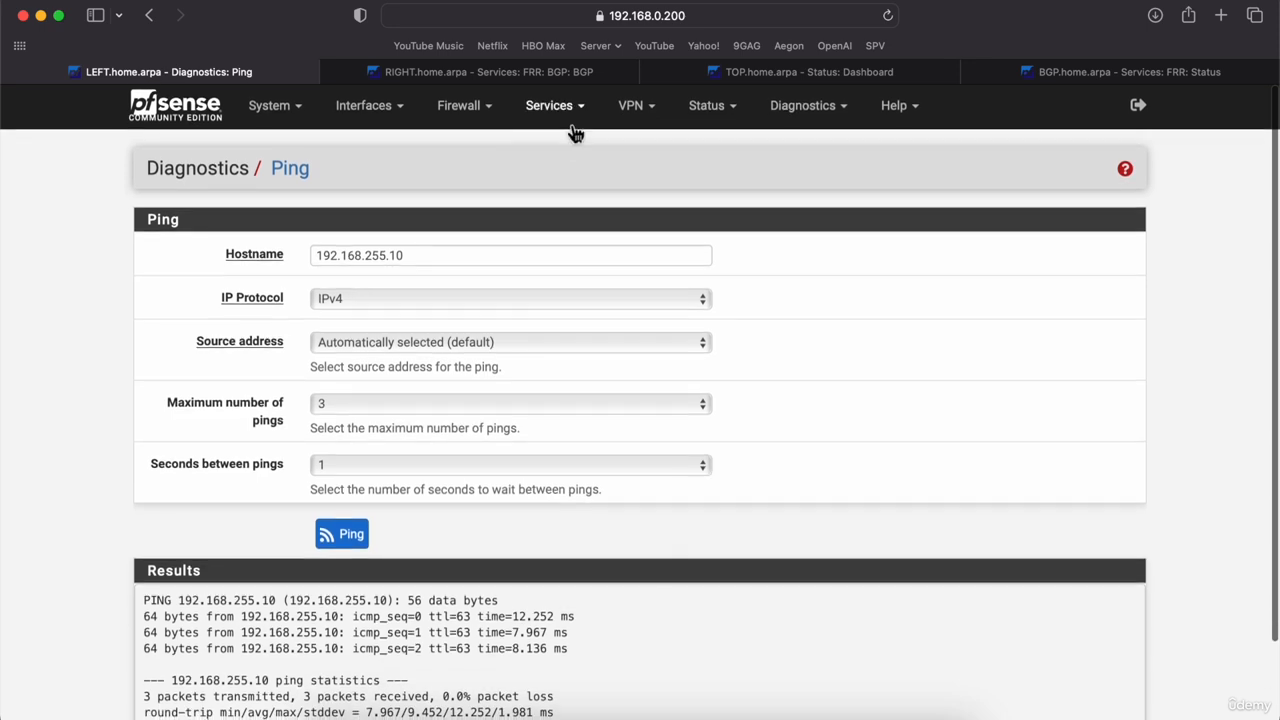
pyautogui.click(577, 121)
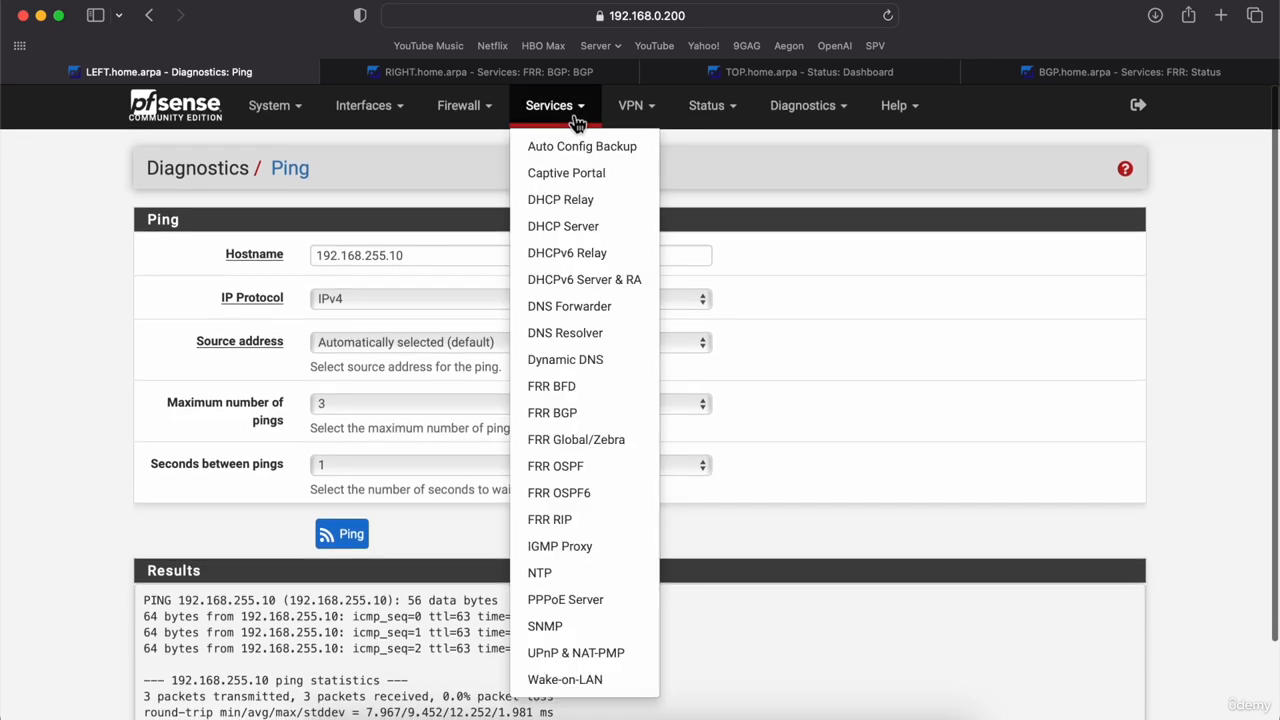
pyautogui.click(577, 415)
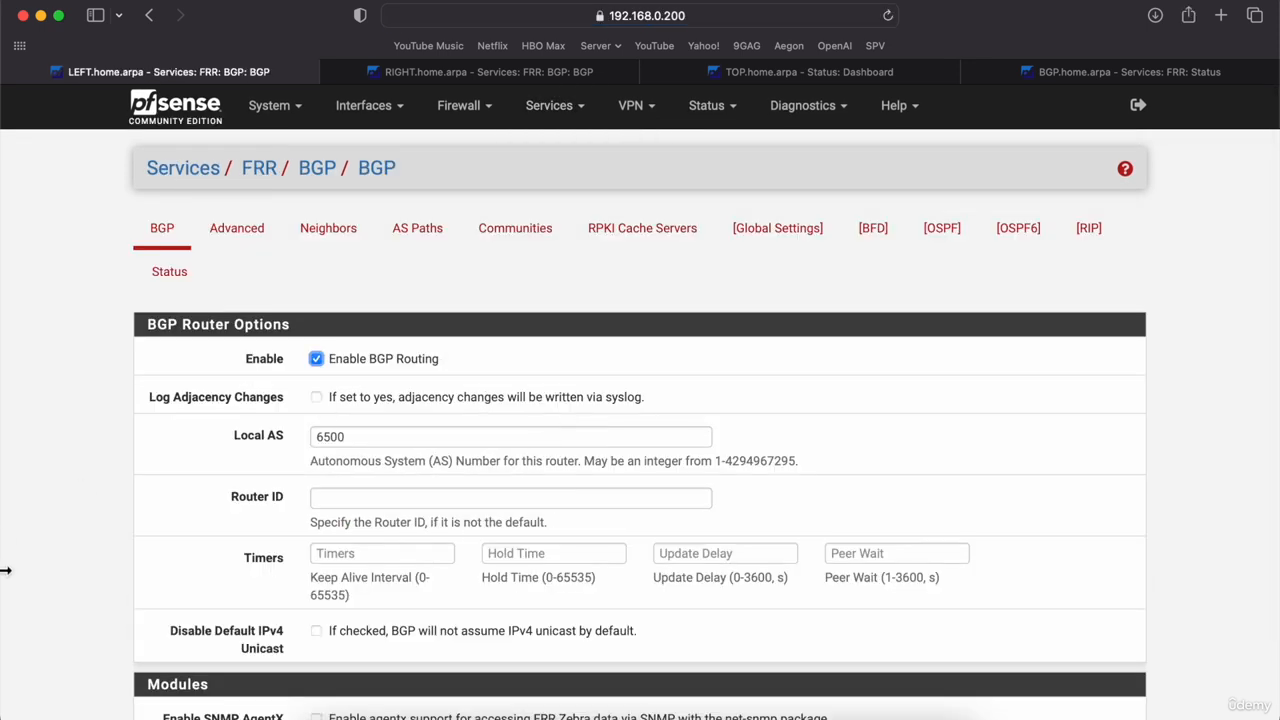
pyautogui.scroll(-15, 84, 525)
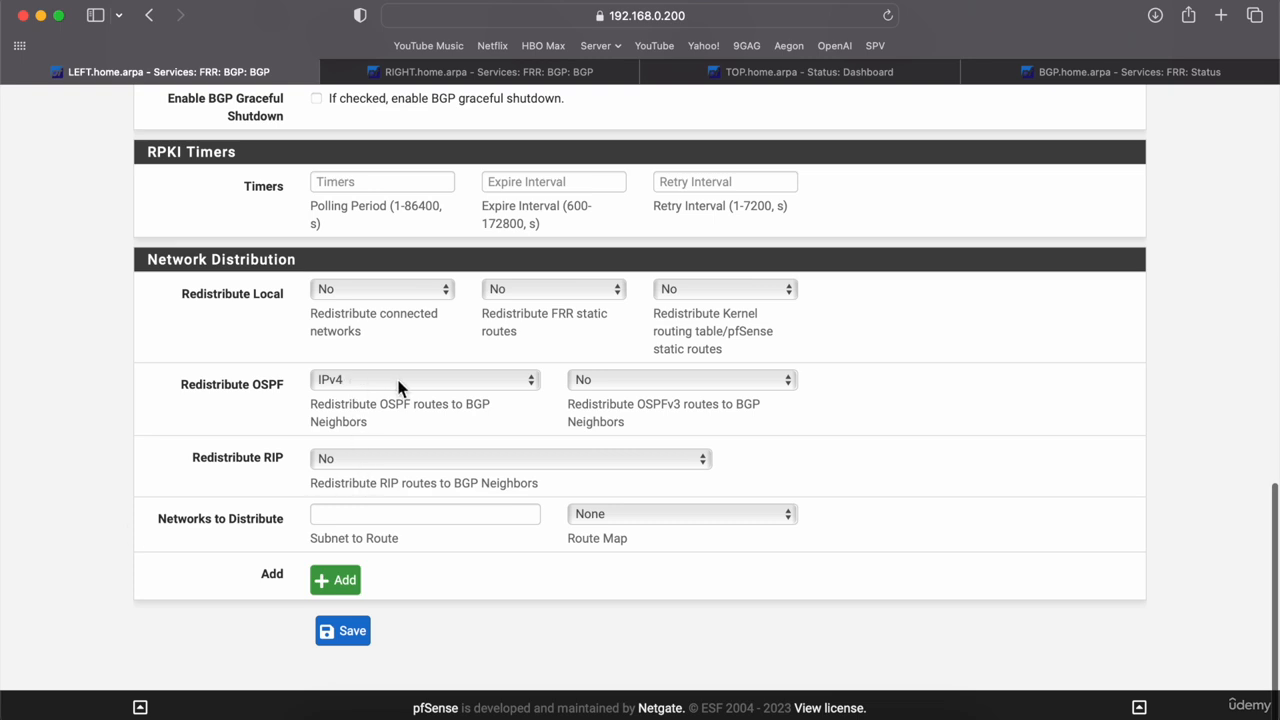
pyautogui.click(407, 293)
pyautogui.click(407, 290)
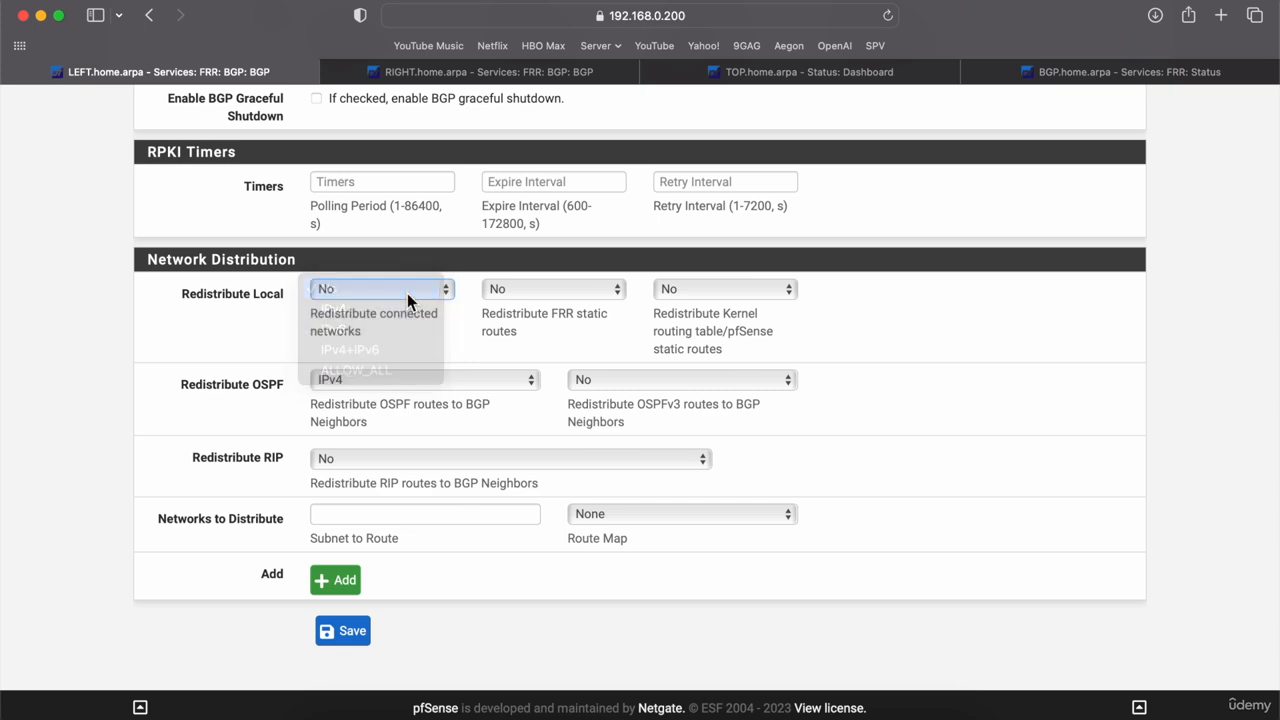
pyautogui.click(129, 401)
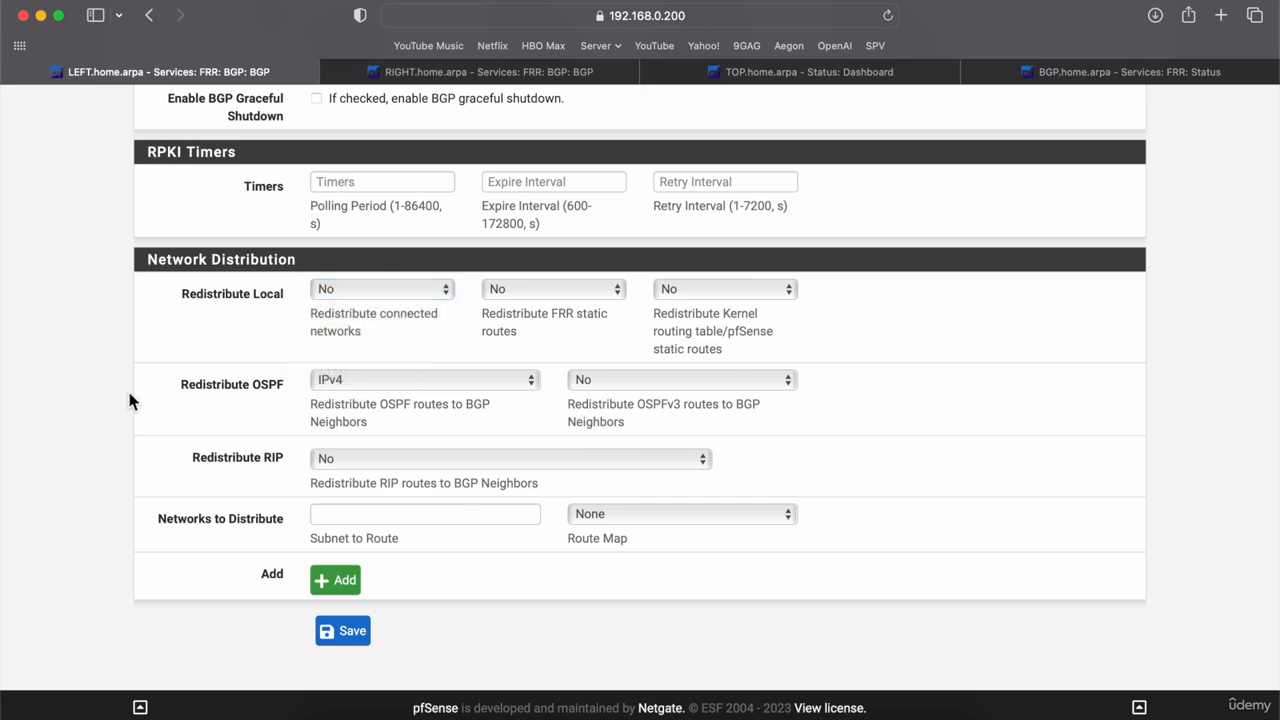
pyautogui.scroll(15, 129, 401)
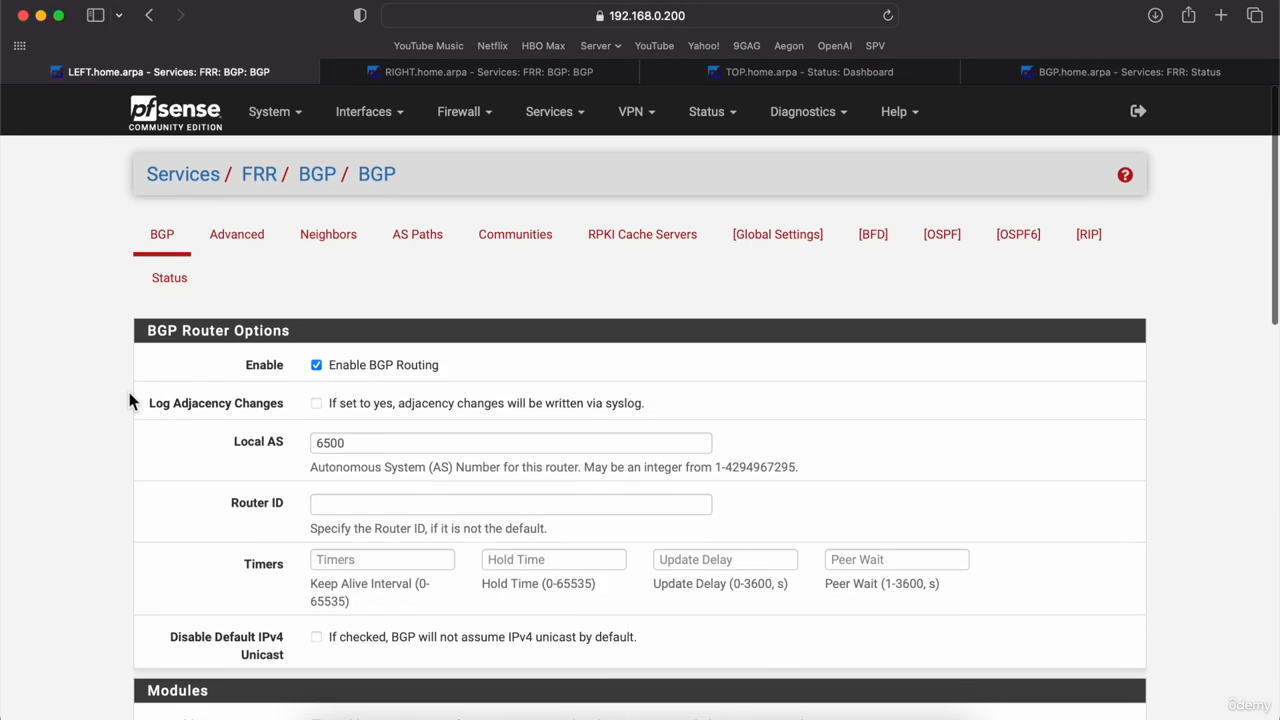
pyautogui.click(785, 242)
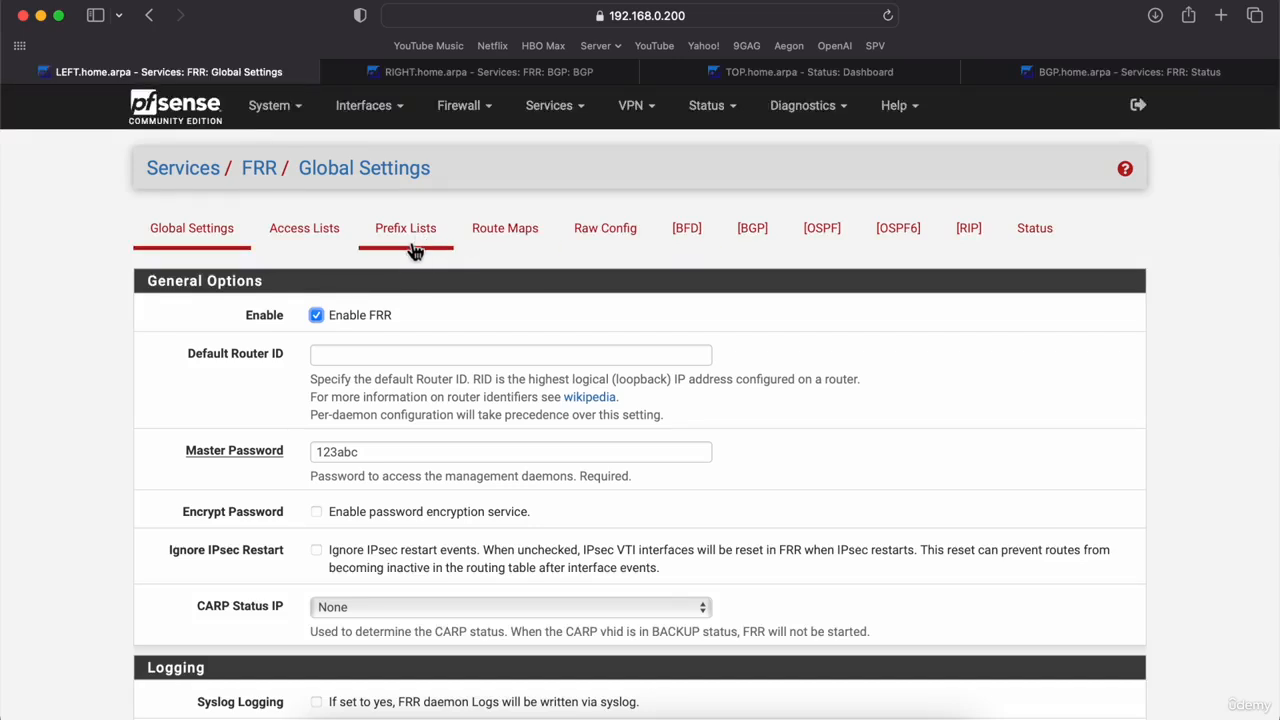
# Step: Review route map ALLOW_ALL and prefix list PC1_NETWORK, then view the FRR Status page
pyautogui.click(507, 240)
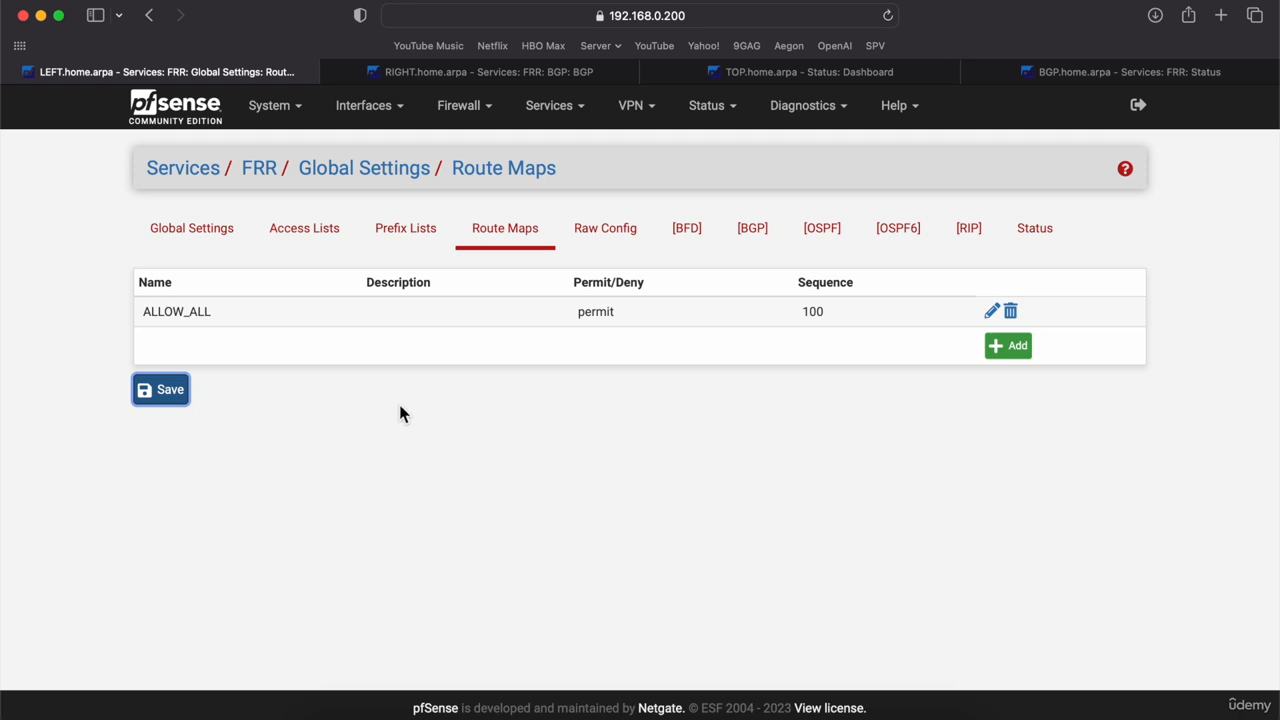
pyautogui.click(414, 248)
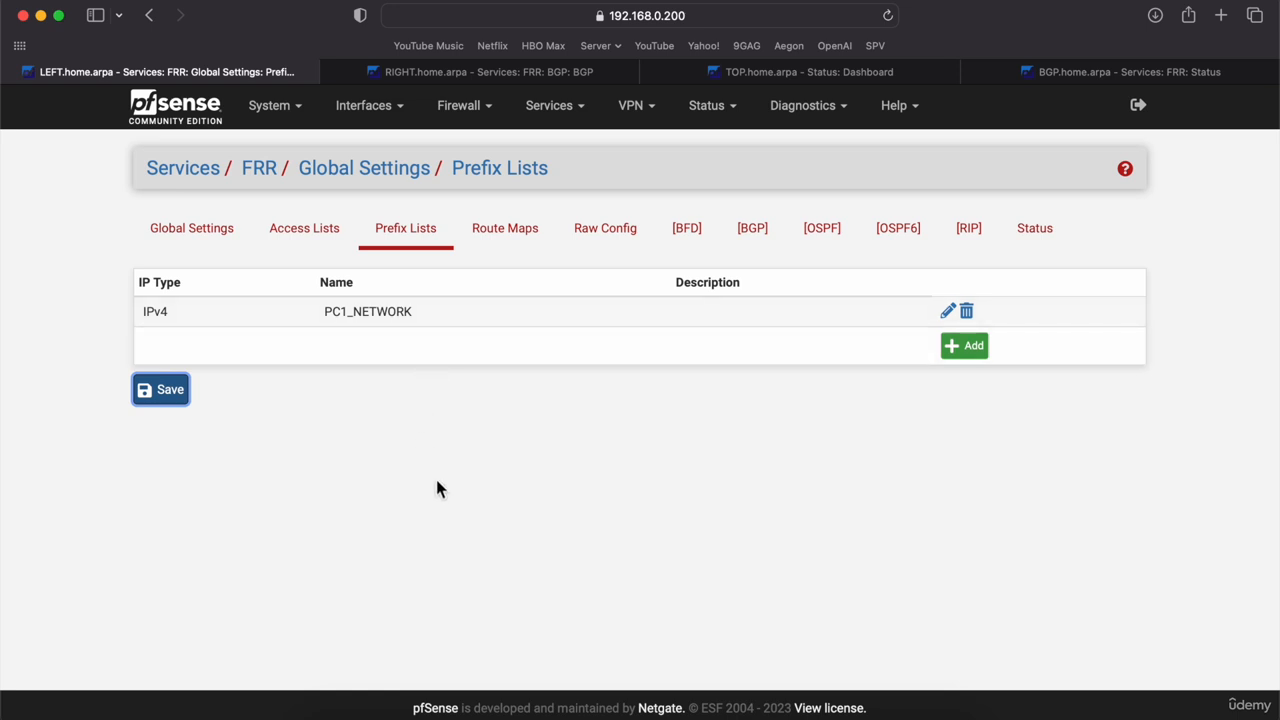
pyautogui.click(220, 238)
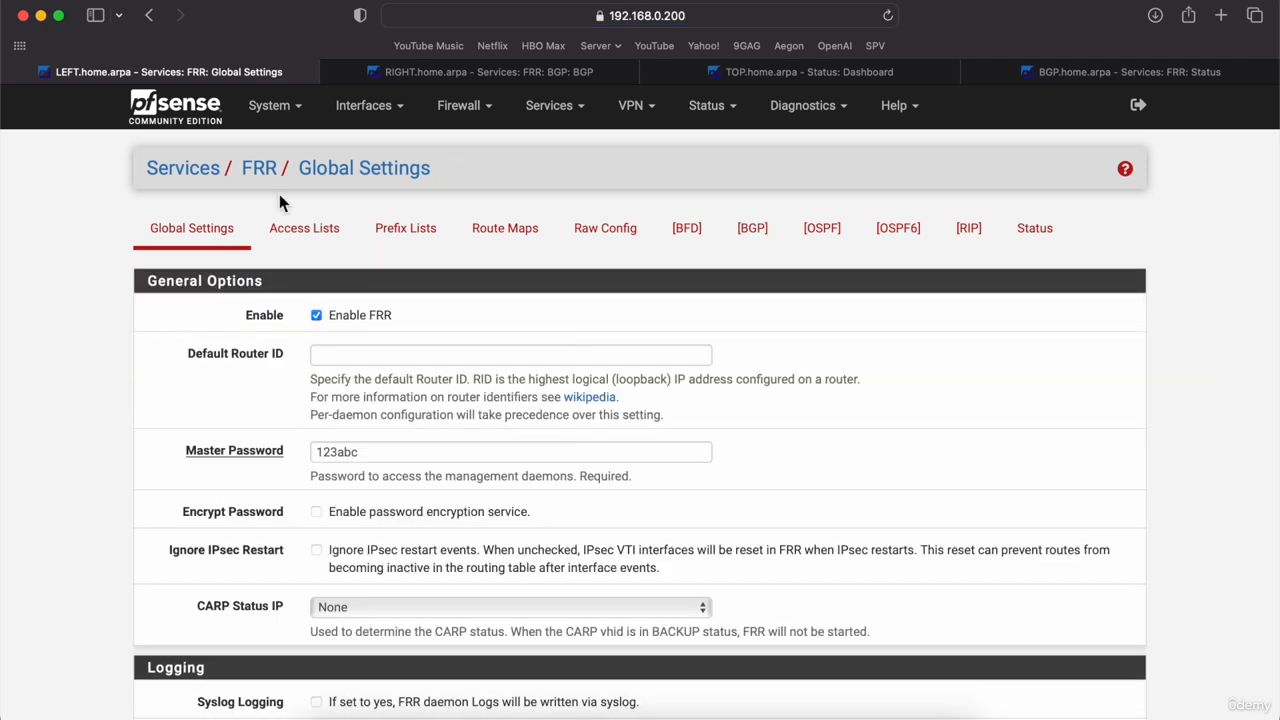
pyautogui.click(1024, 238)
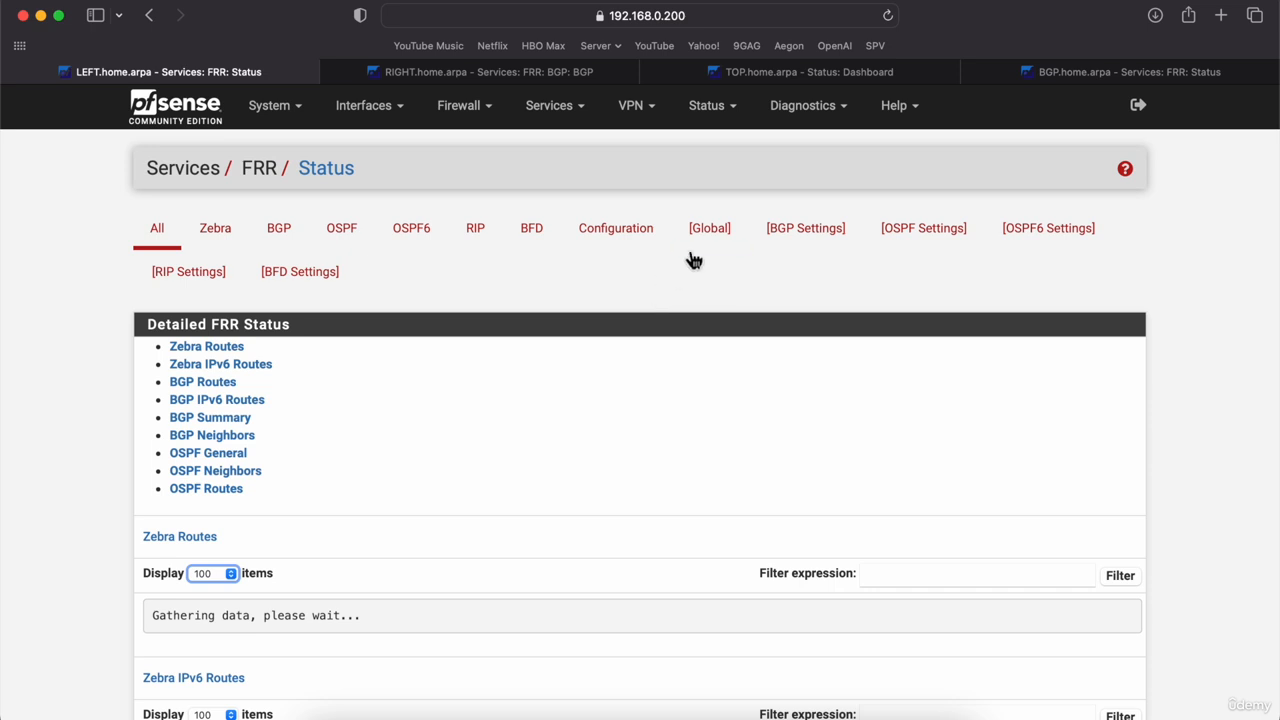
# Step: From the BGP status, return to BGP Settings and scroll to Network Distribution's OSPF IPv4 redistribution
pyautogui.click(286, 231)
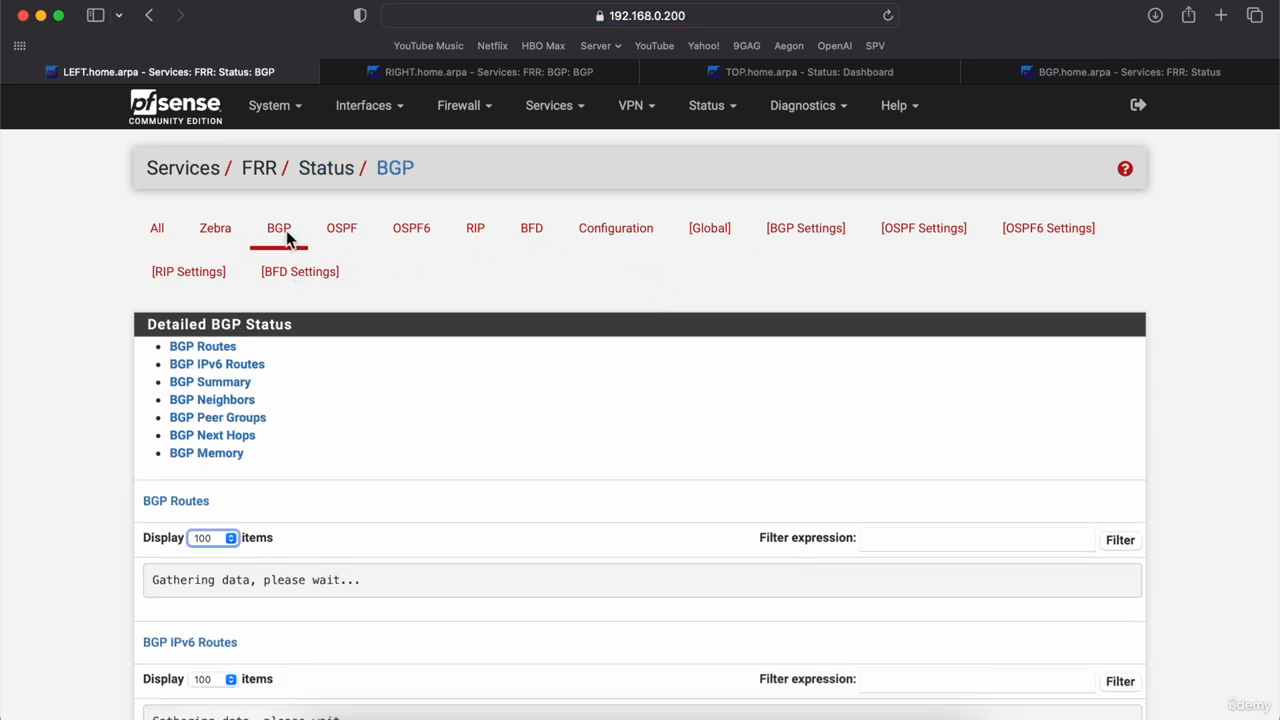
pyautogui.click(829, 236)
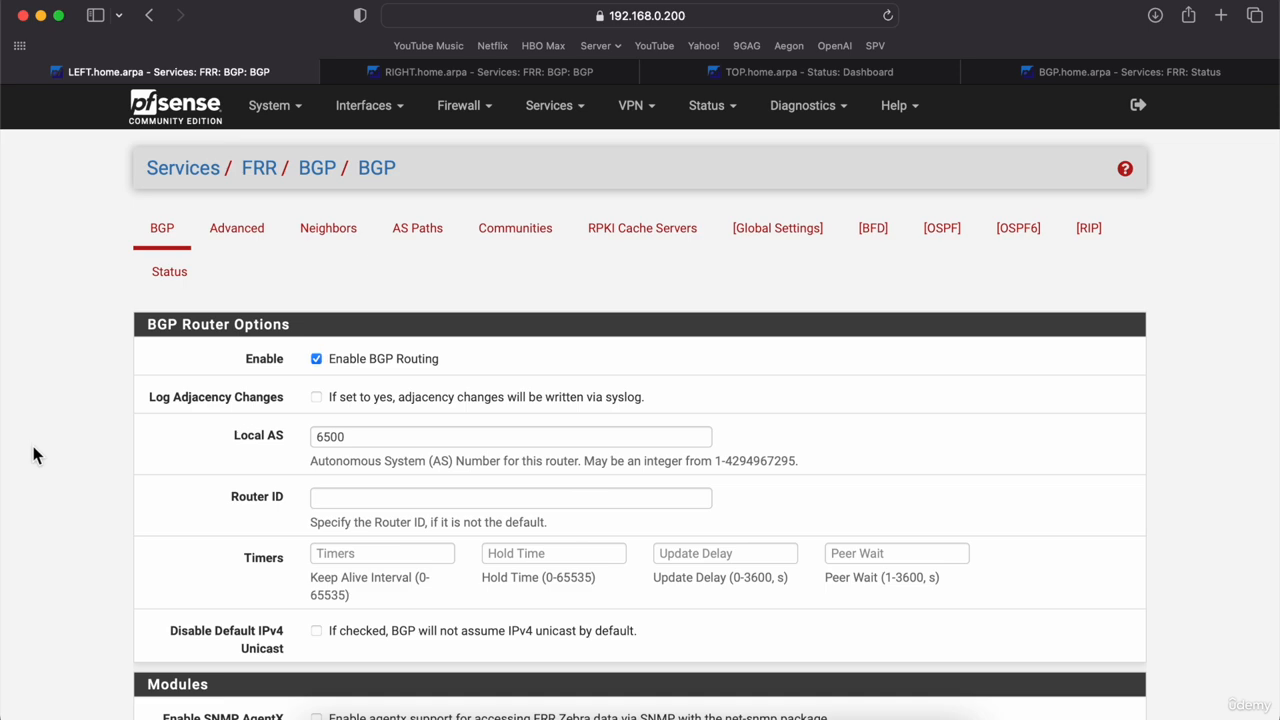
pyautogui.scroll(-5, 33, 446)
pyautogui.scroll(-6, 33, 446)
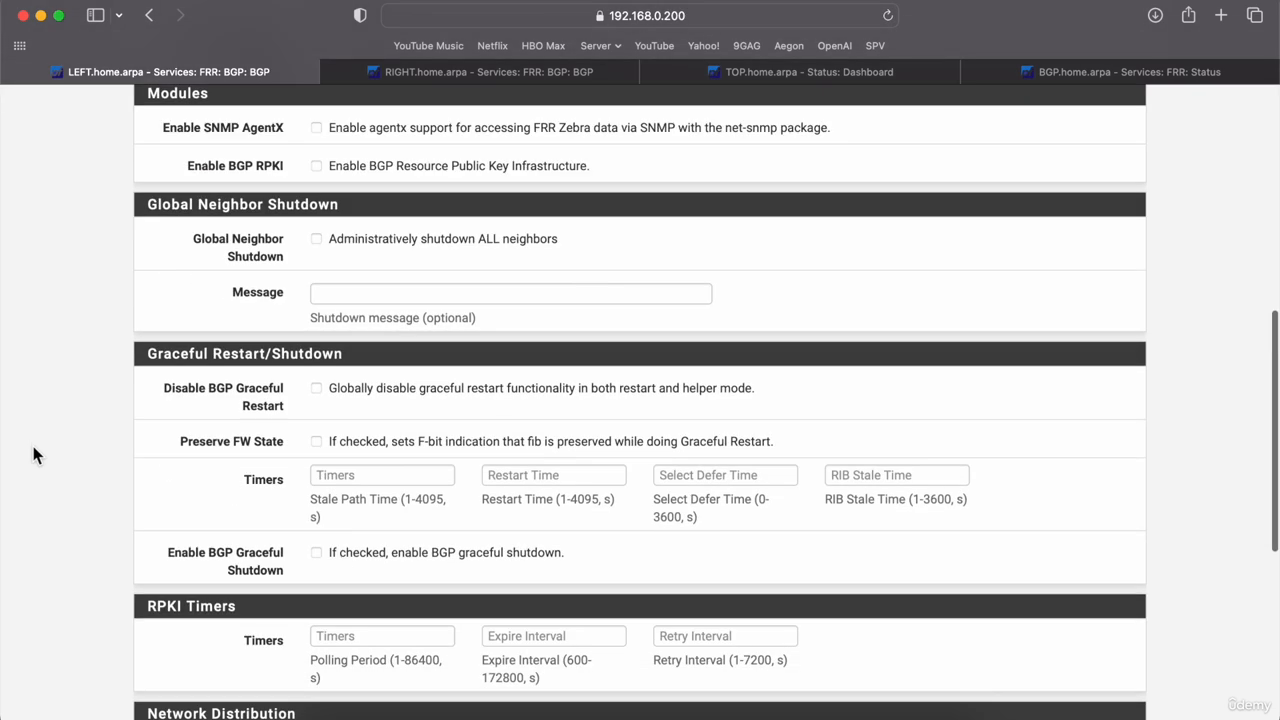
pyautogui.scroll(-3, 33, 455)
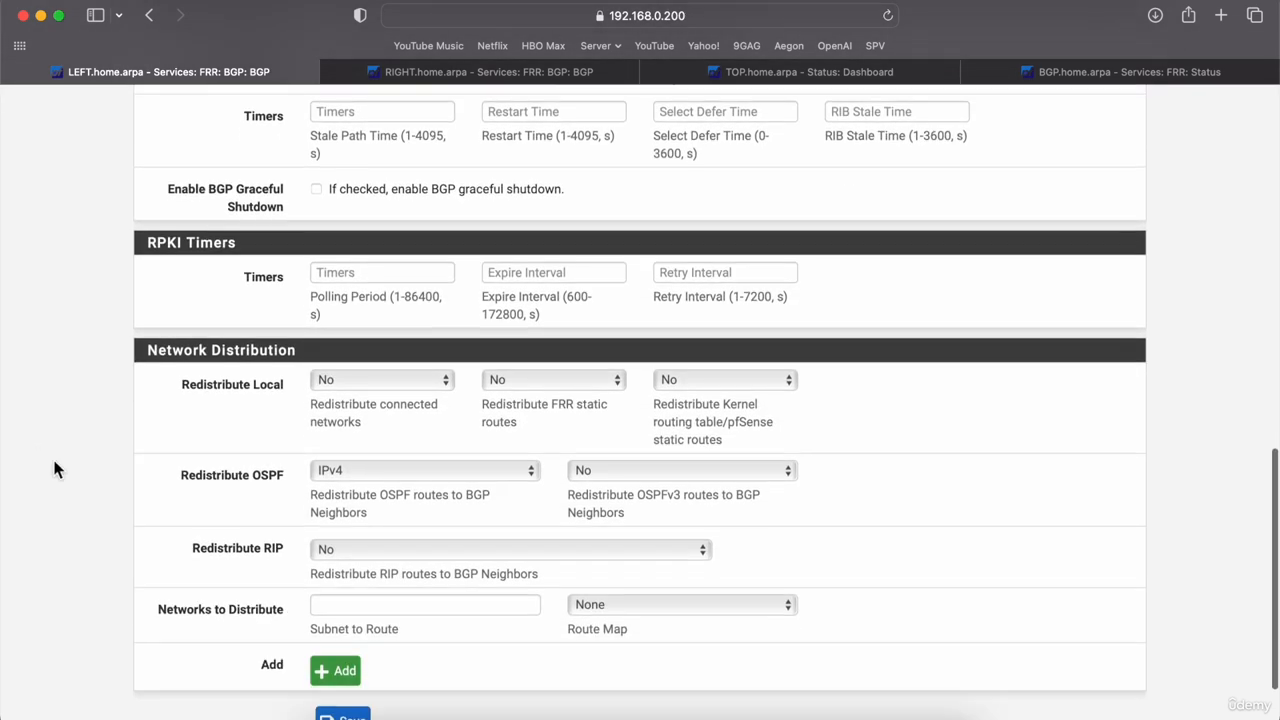
pyautogui.scroll(3, 93, 492)
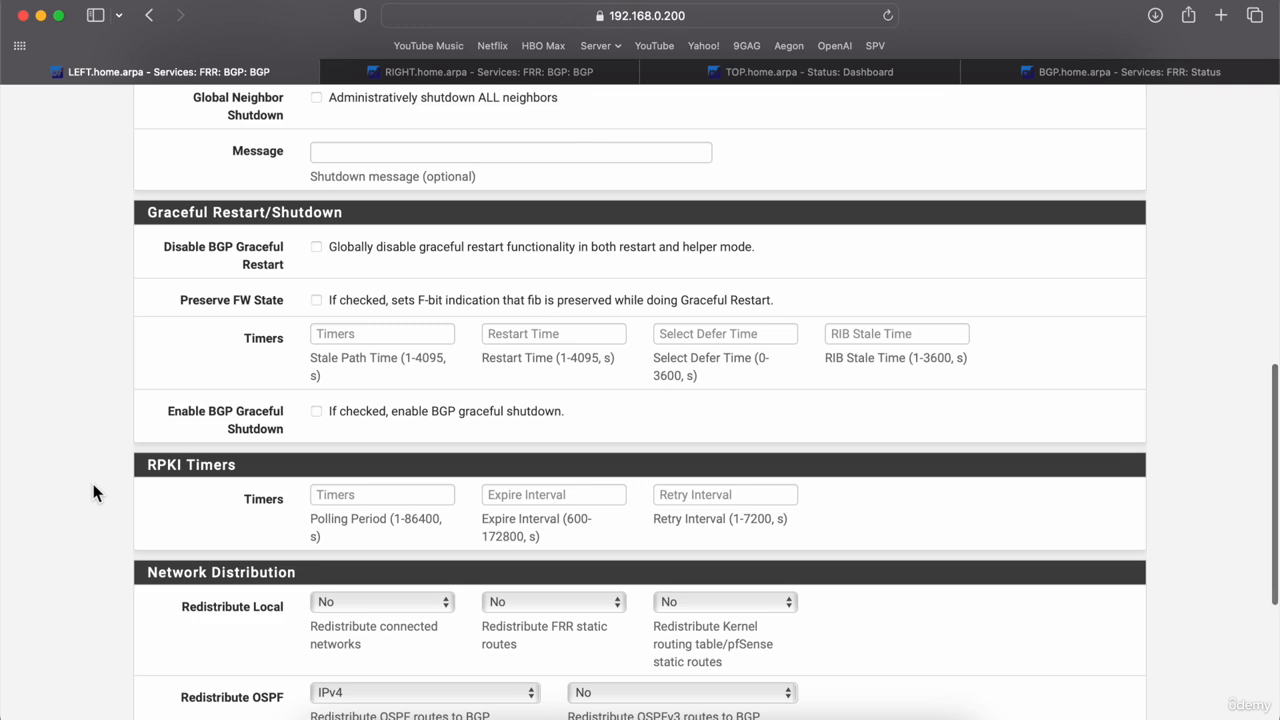
pyautogui.scroll(3, 93, 492)
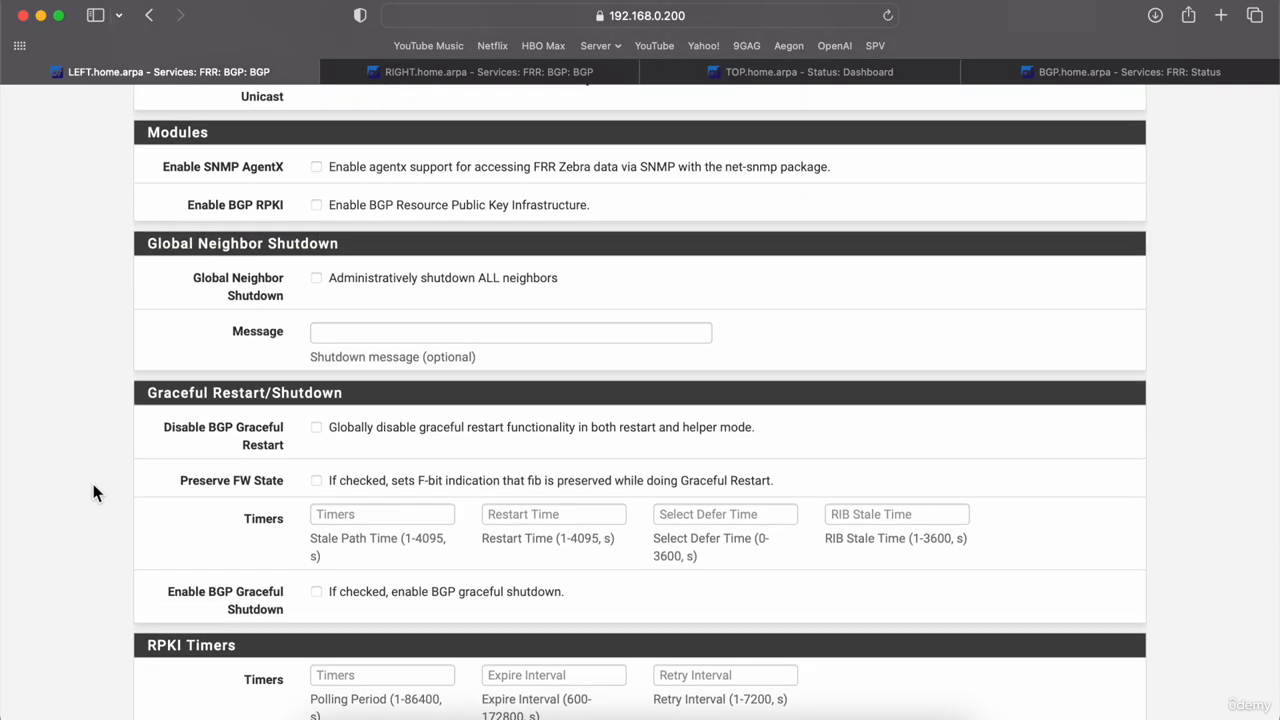
pyautogui.scroll(8, 93, 492)
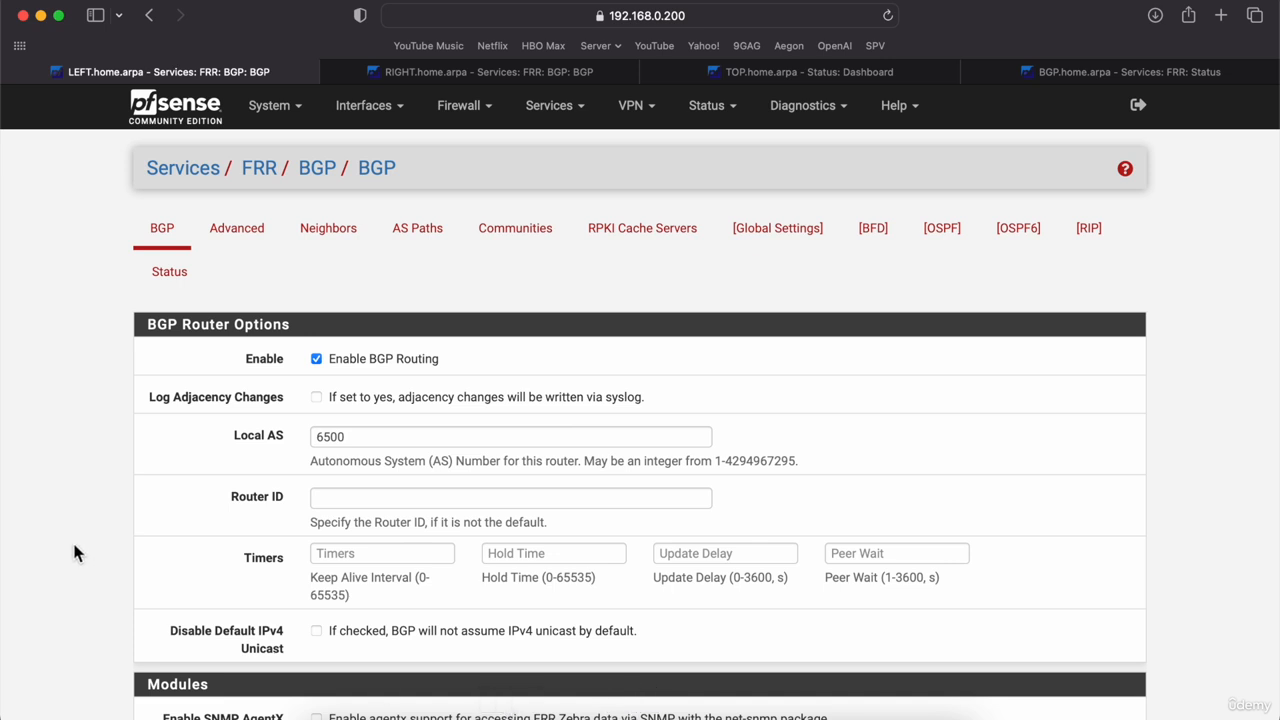
pyautogui.scroll(-10, 75, 553)
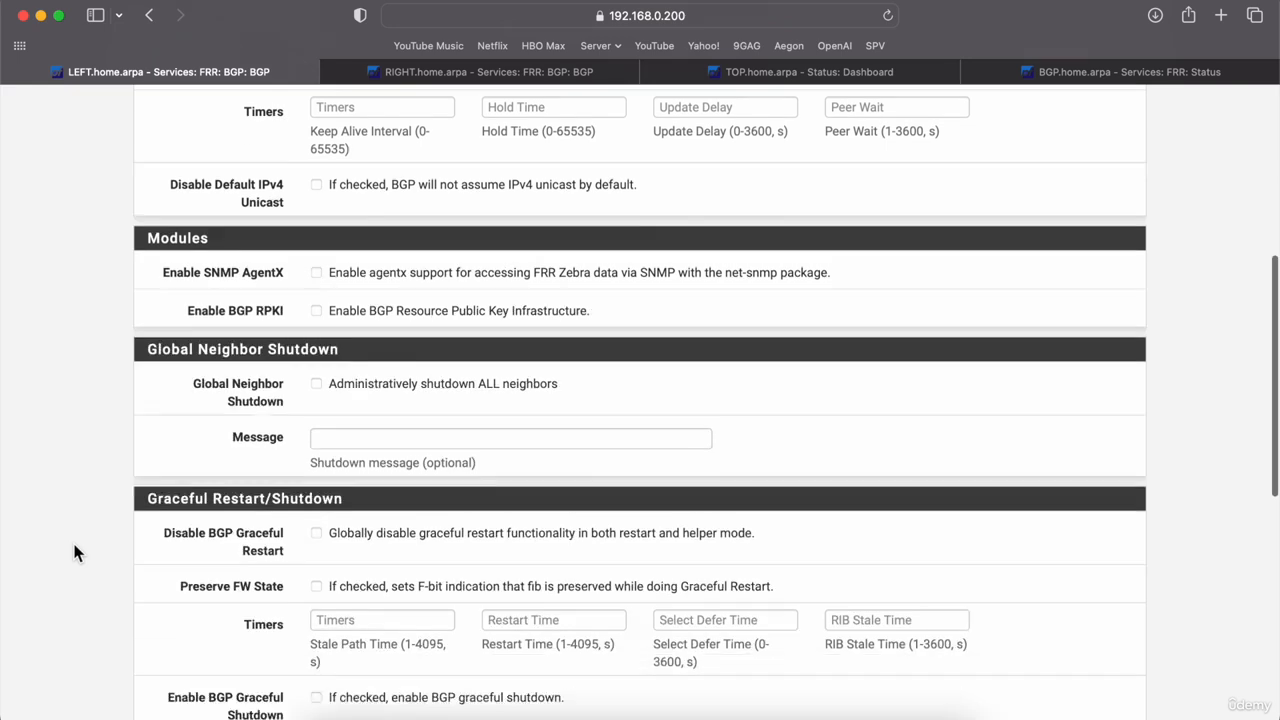
pyautogui.scroll(-5, 75, 553)
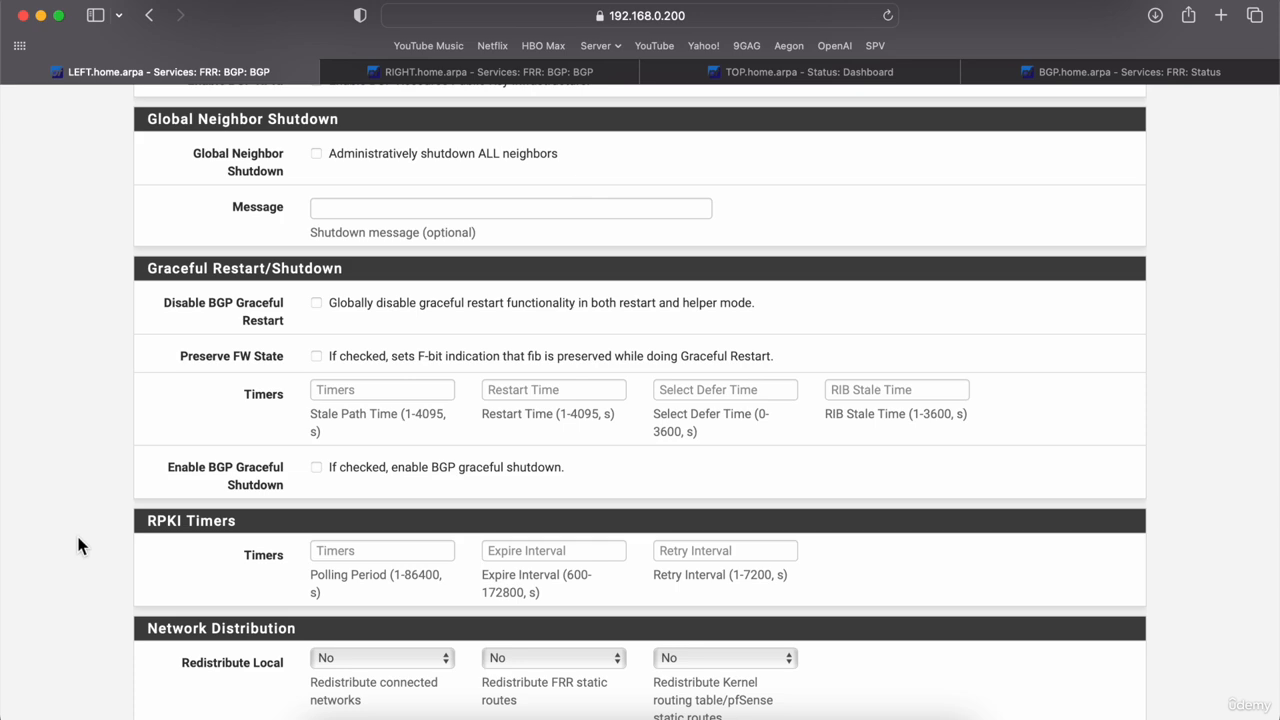
pyautogui.scroll(-8, 78, 545)
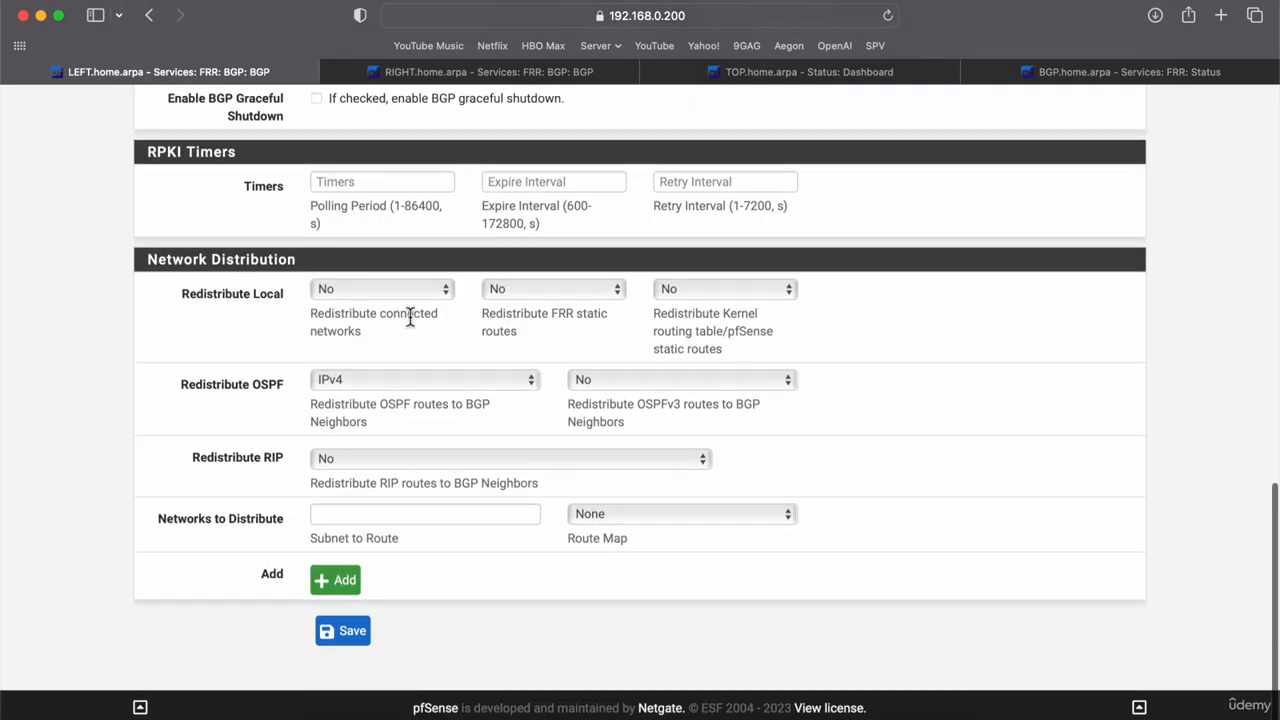